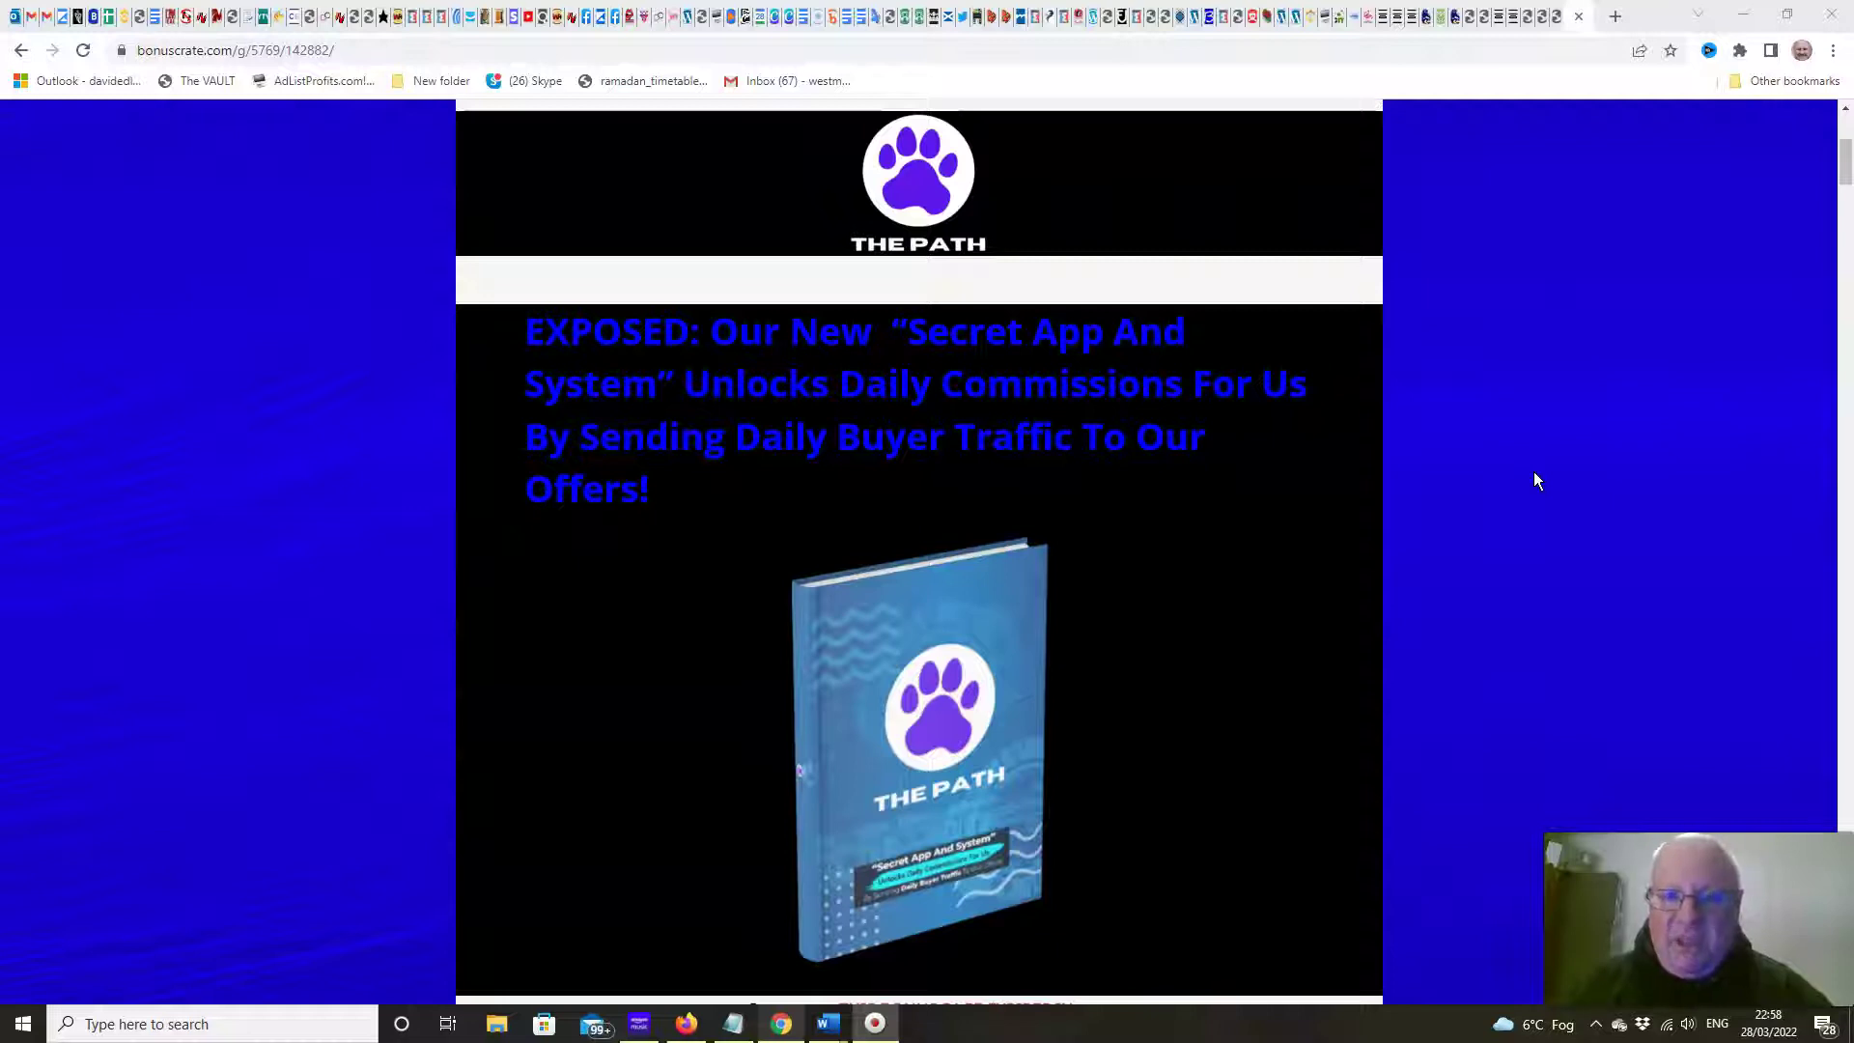
scroll(1526, 481, "up", 3)
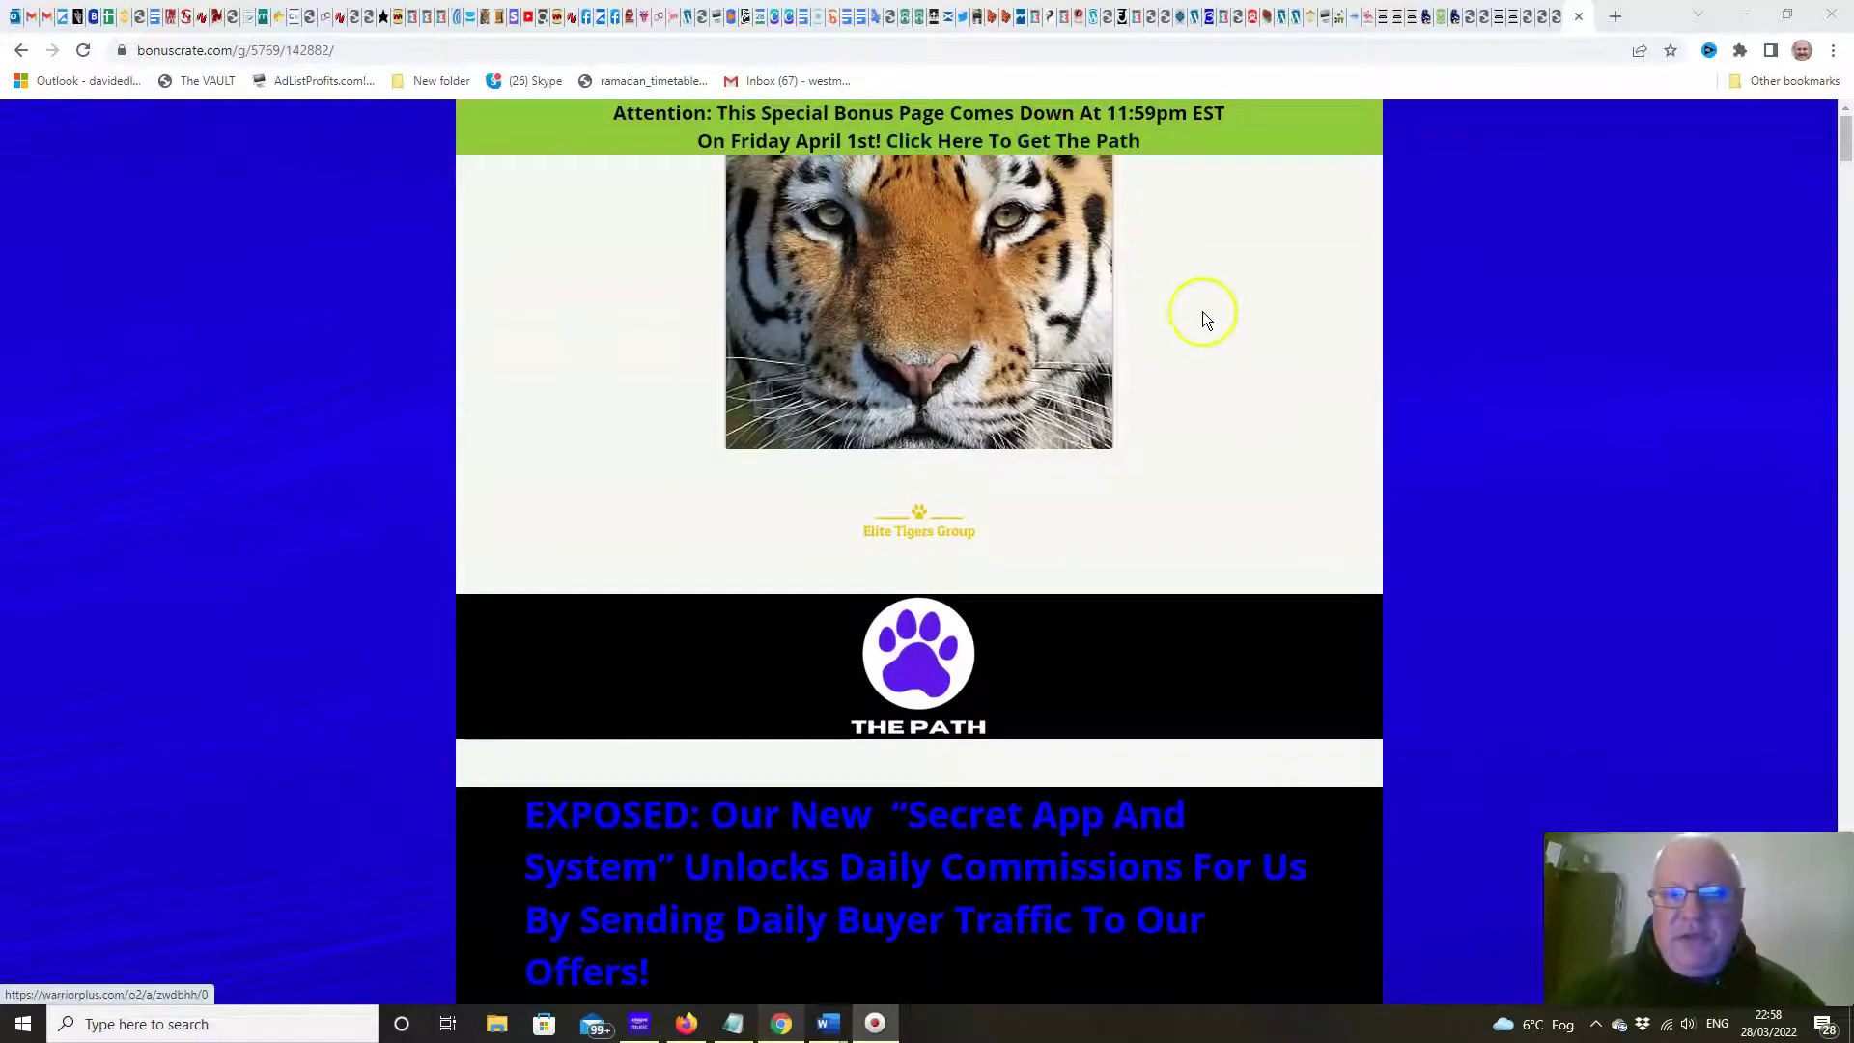
scroll(1212, 338, "down", 2)
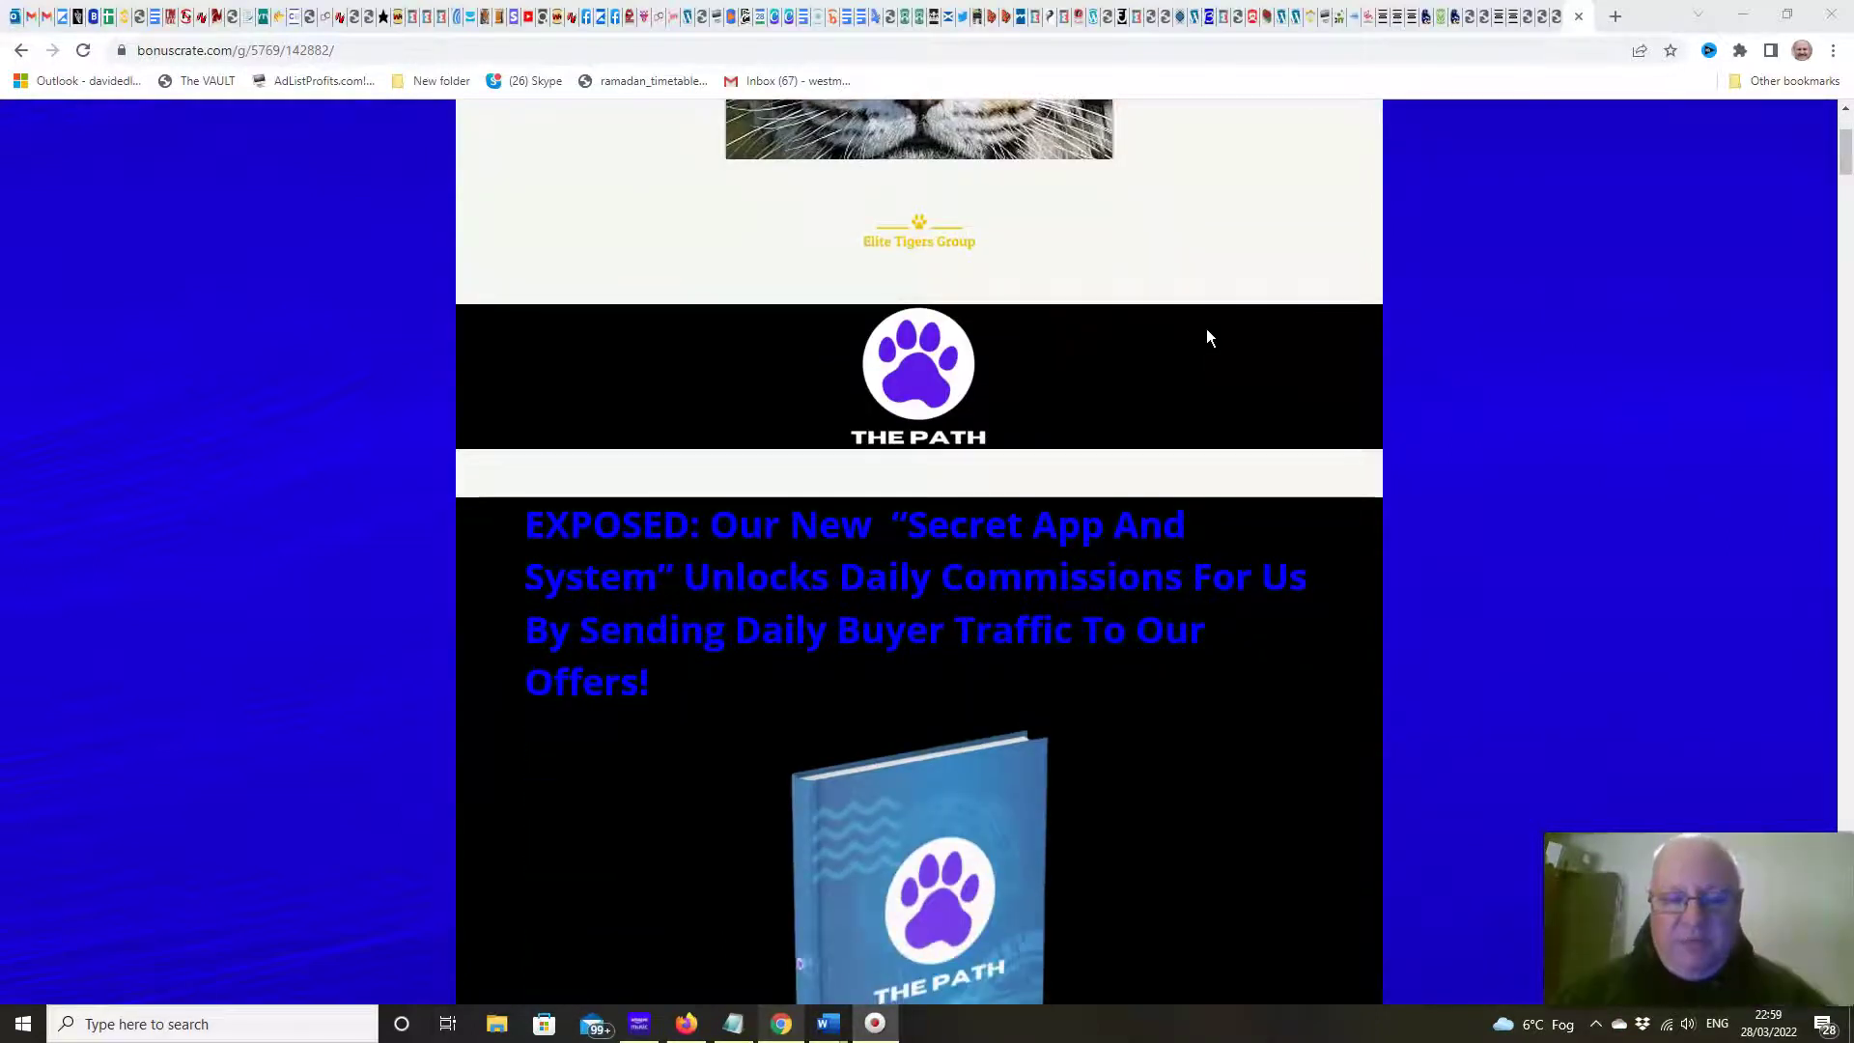
scroll(1207, 338, "down", 1)
scroll(1206, 337, "down", 1)
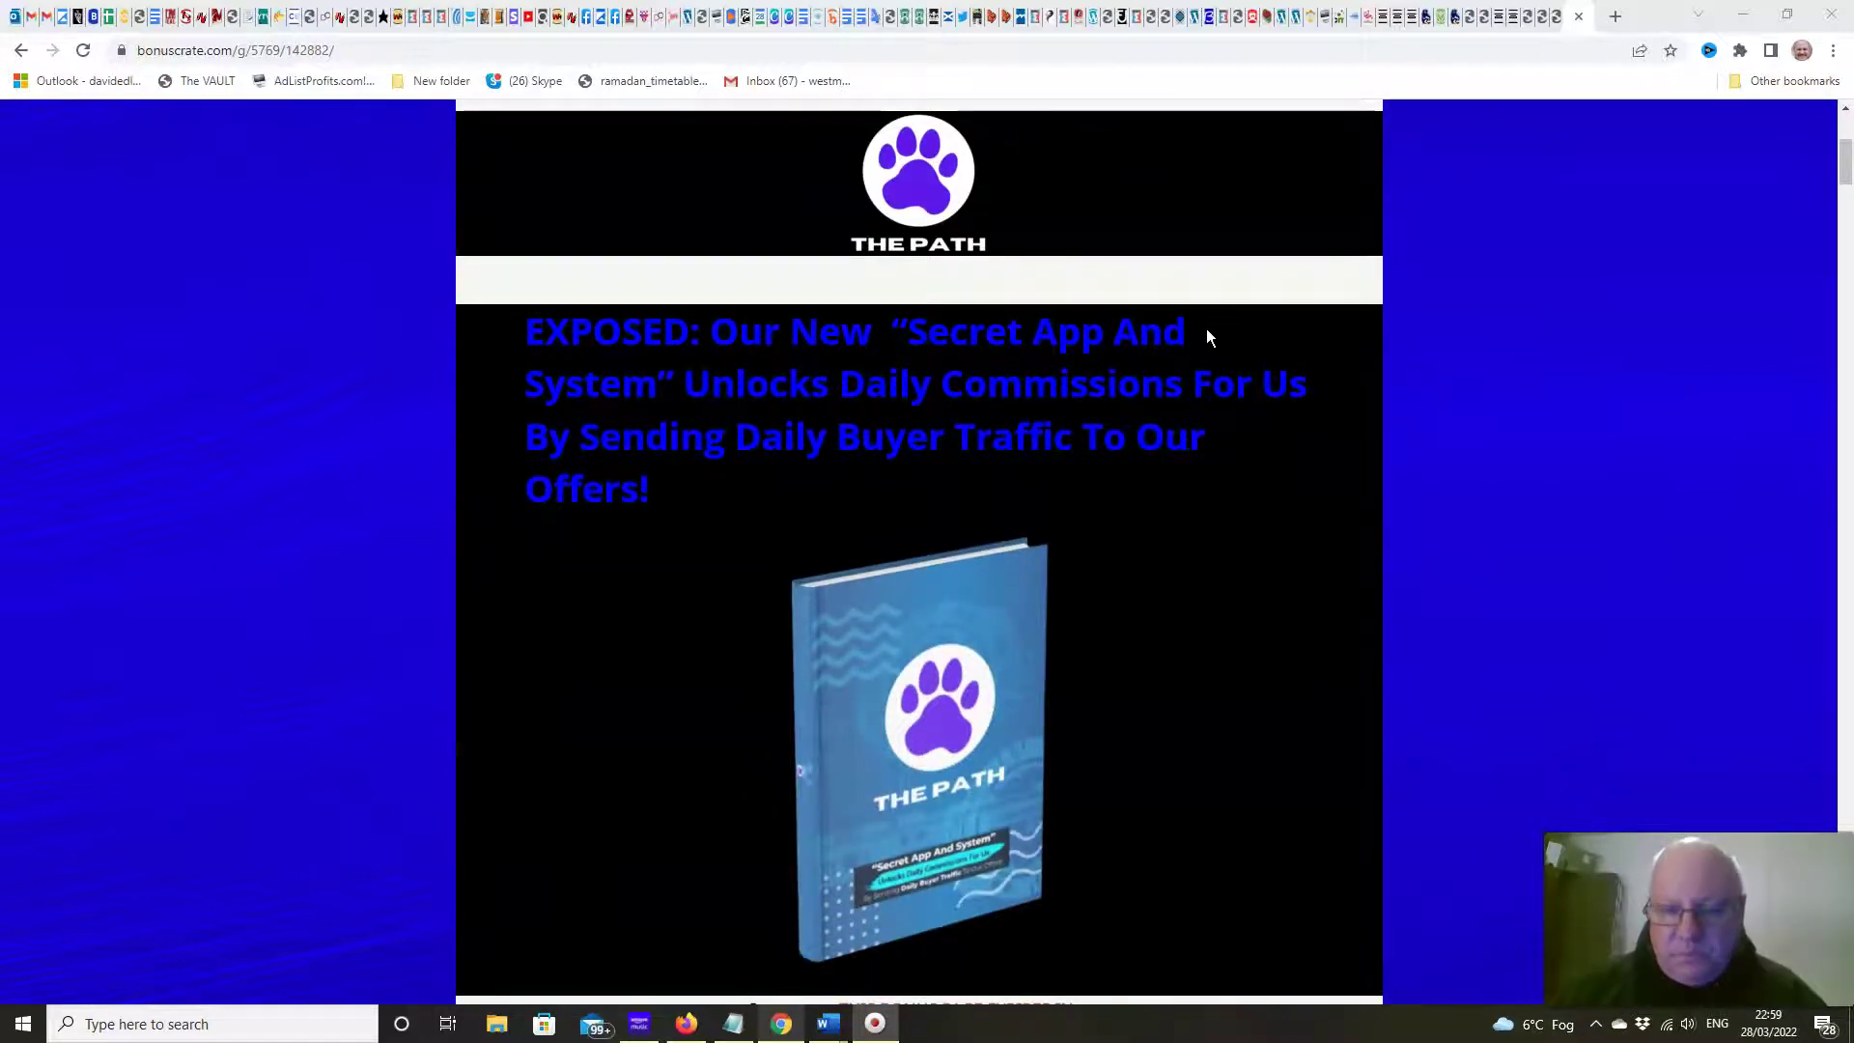
scroll(1206, 337, "down", 2)
scroll(1207, 338, "down", 3)
scroll(1206, 338, "down", 2)
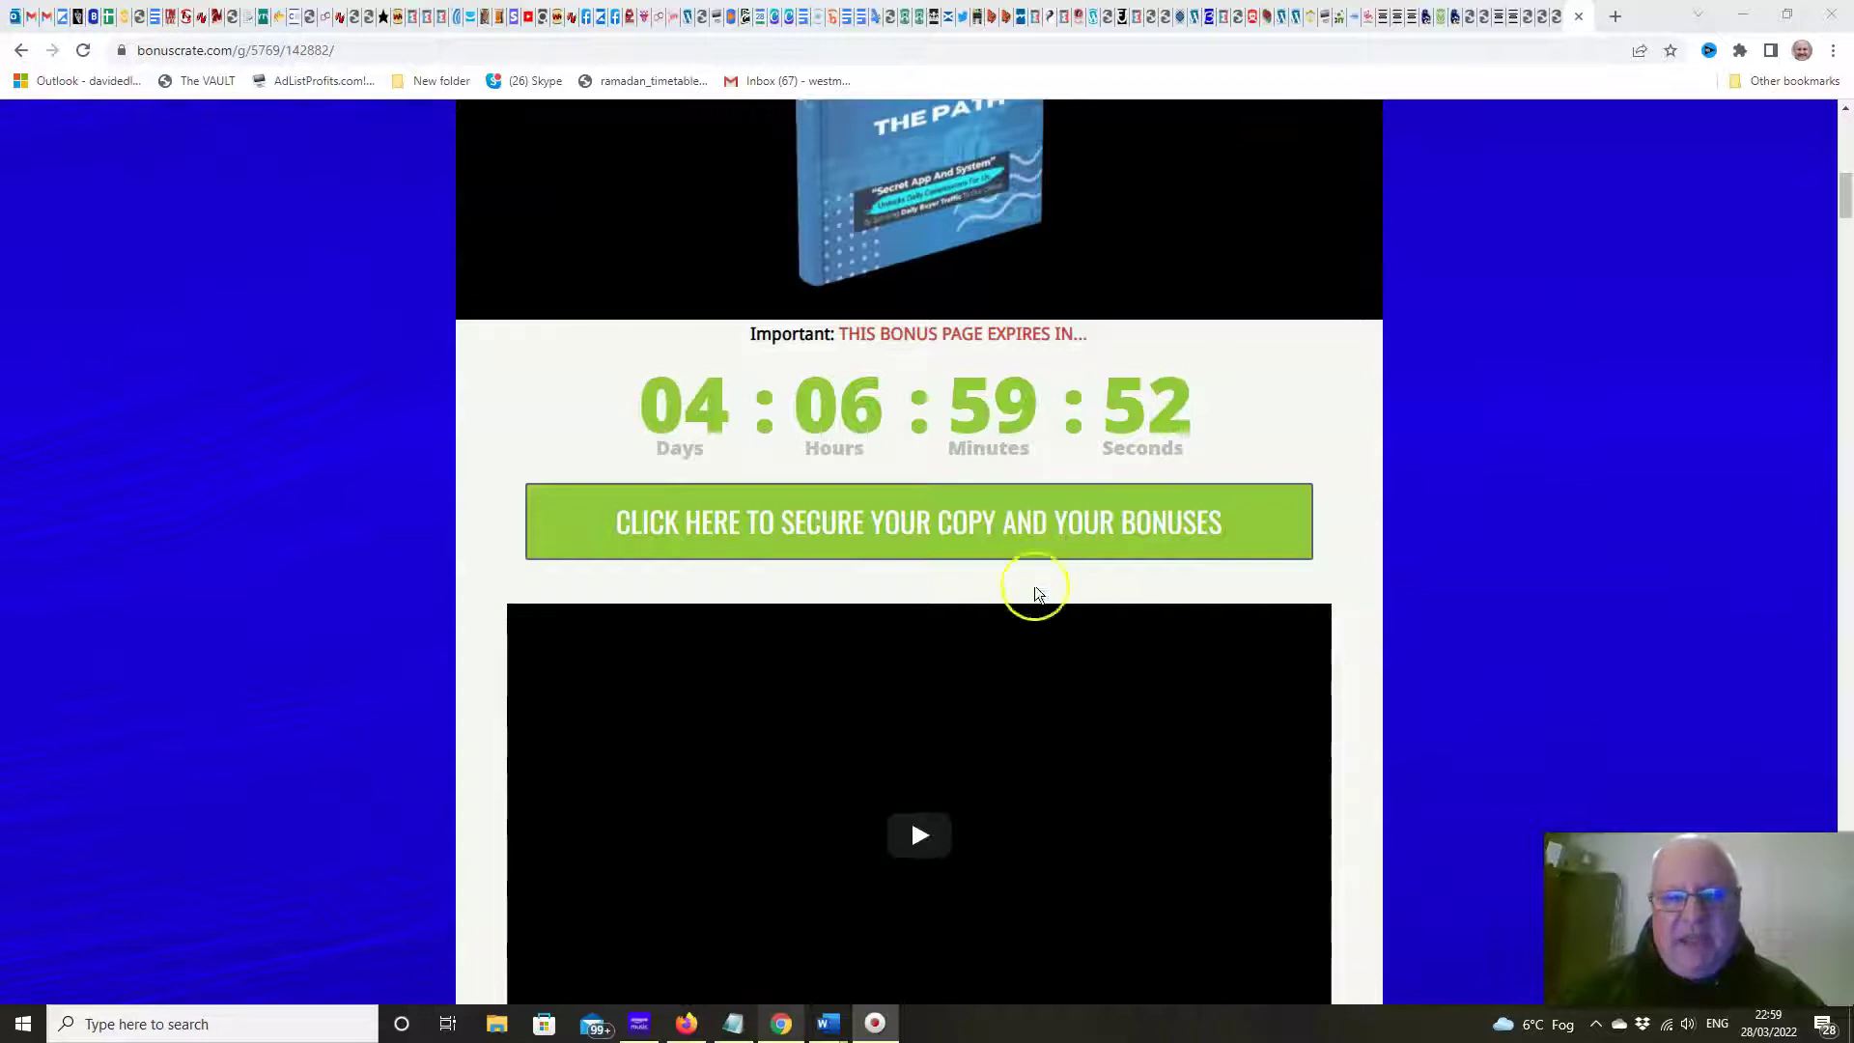
scroll(1068, 508, "down", 2)
scroll(1060, 510, "up", 1)
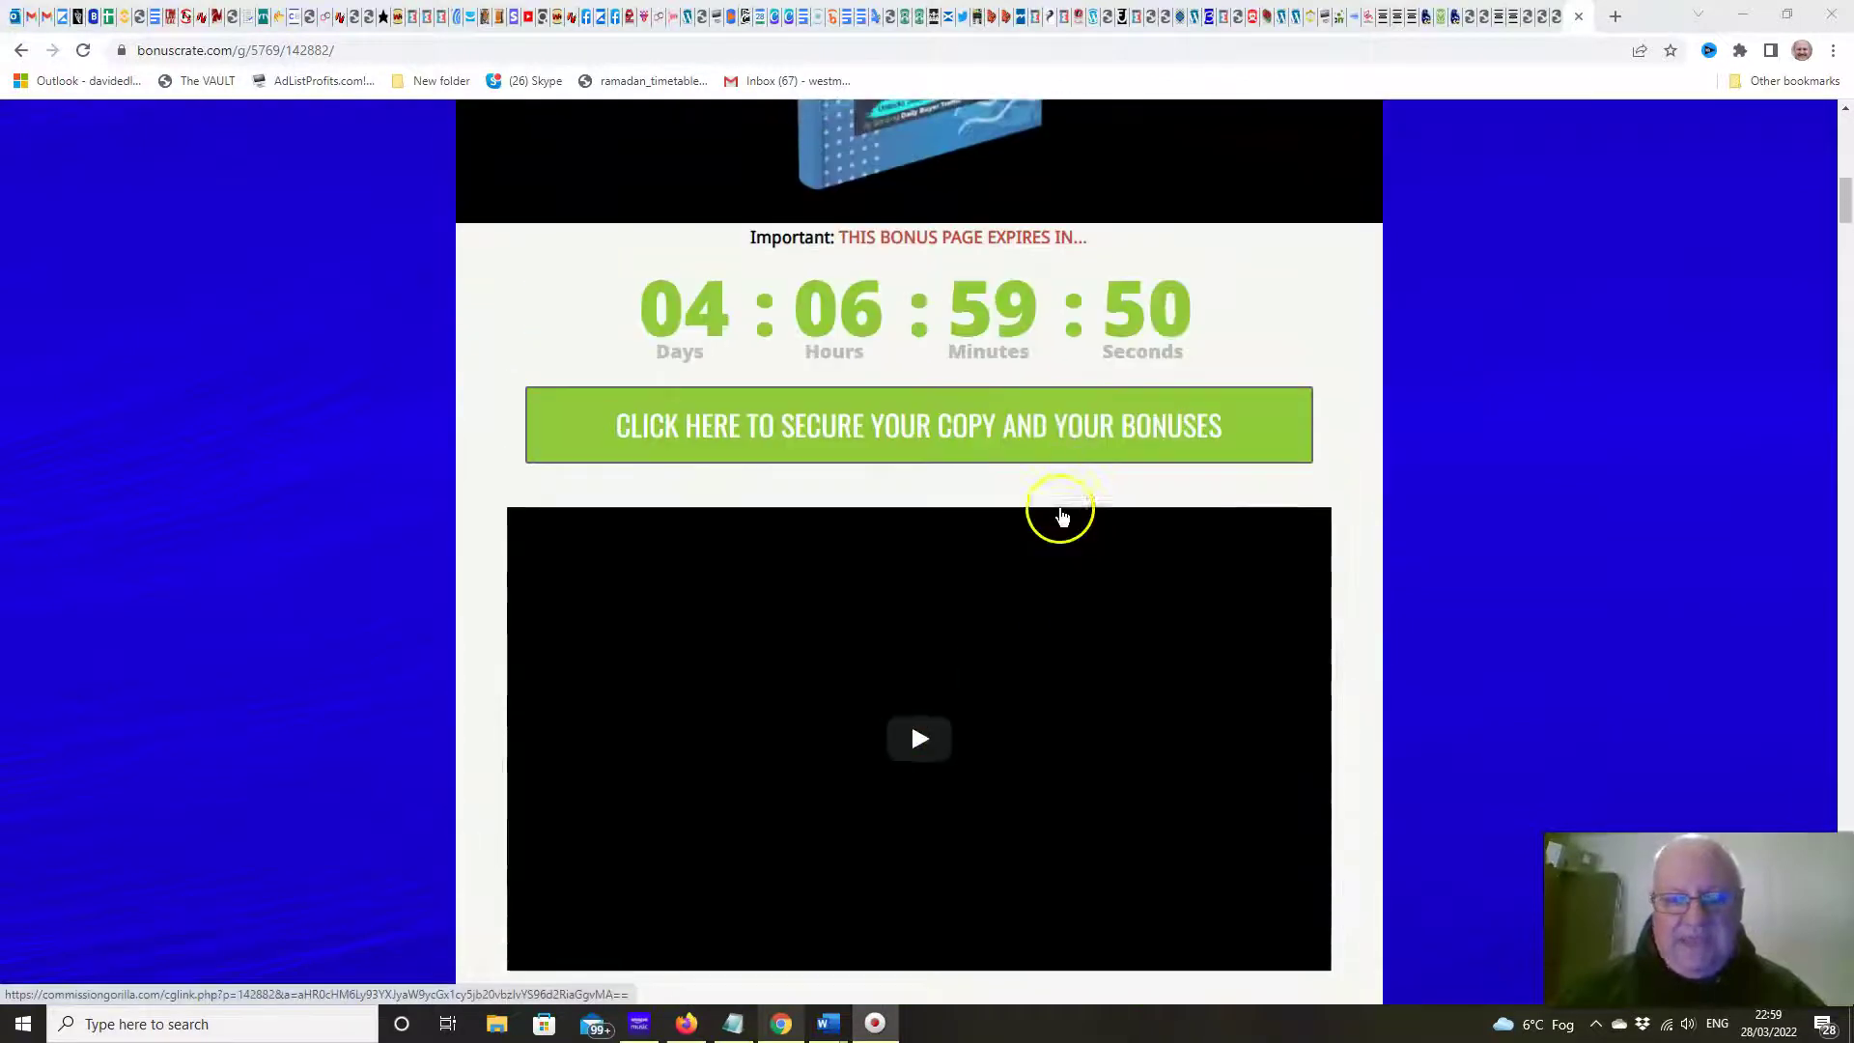
scroll(1187, 333, "up", 1)
scroll(1201, 358, "up", 2)
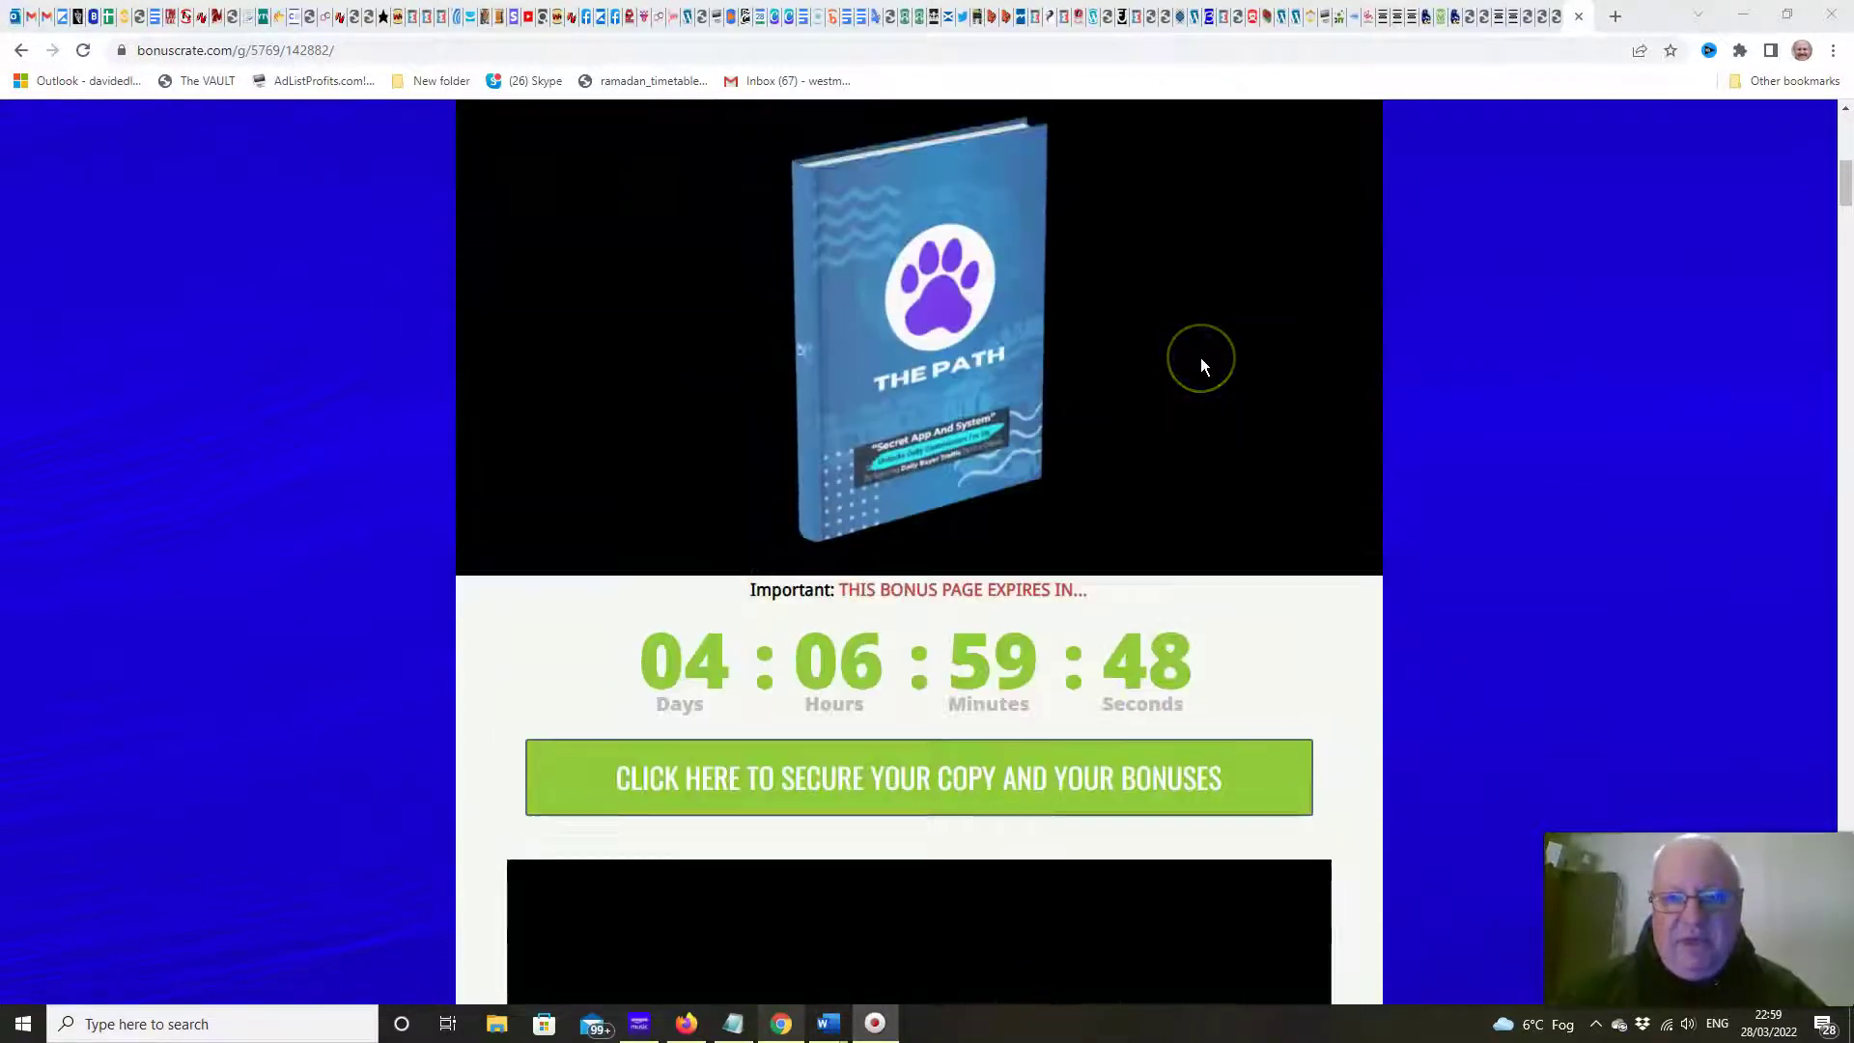
scroll(1201, 358, "up", 1)
scroll(1202, 358, "up", 1)
scroll(1202, 359, "up", 1)
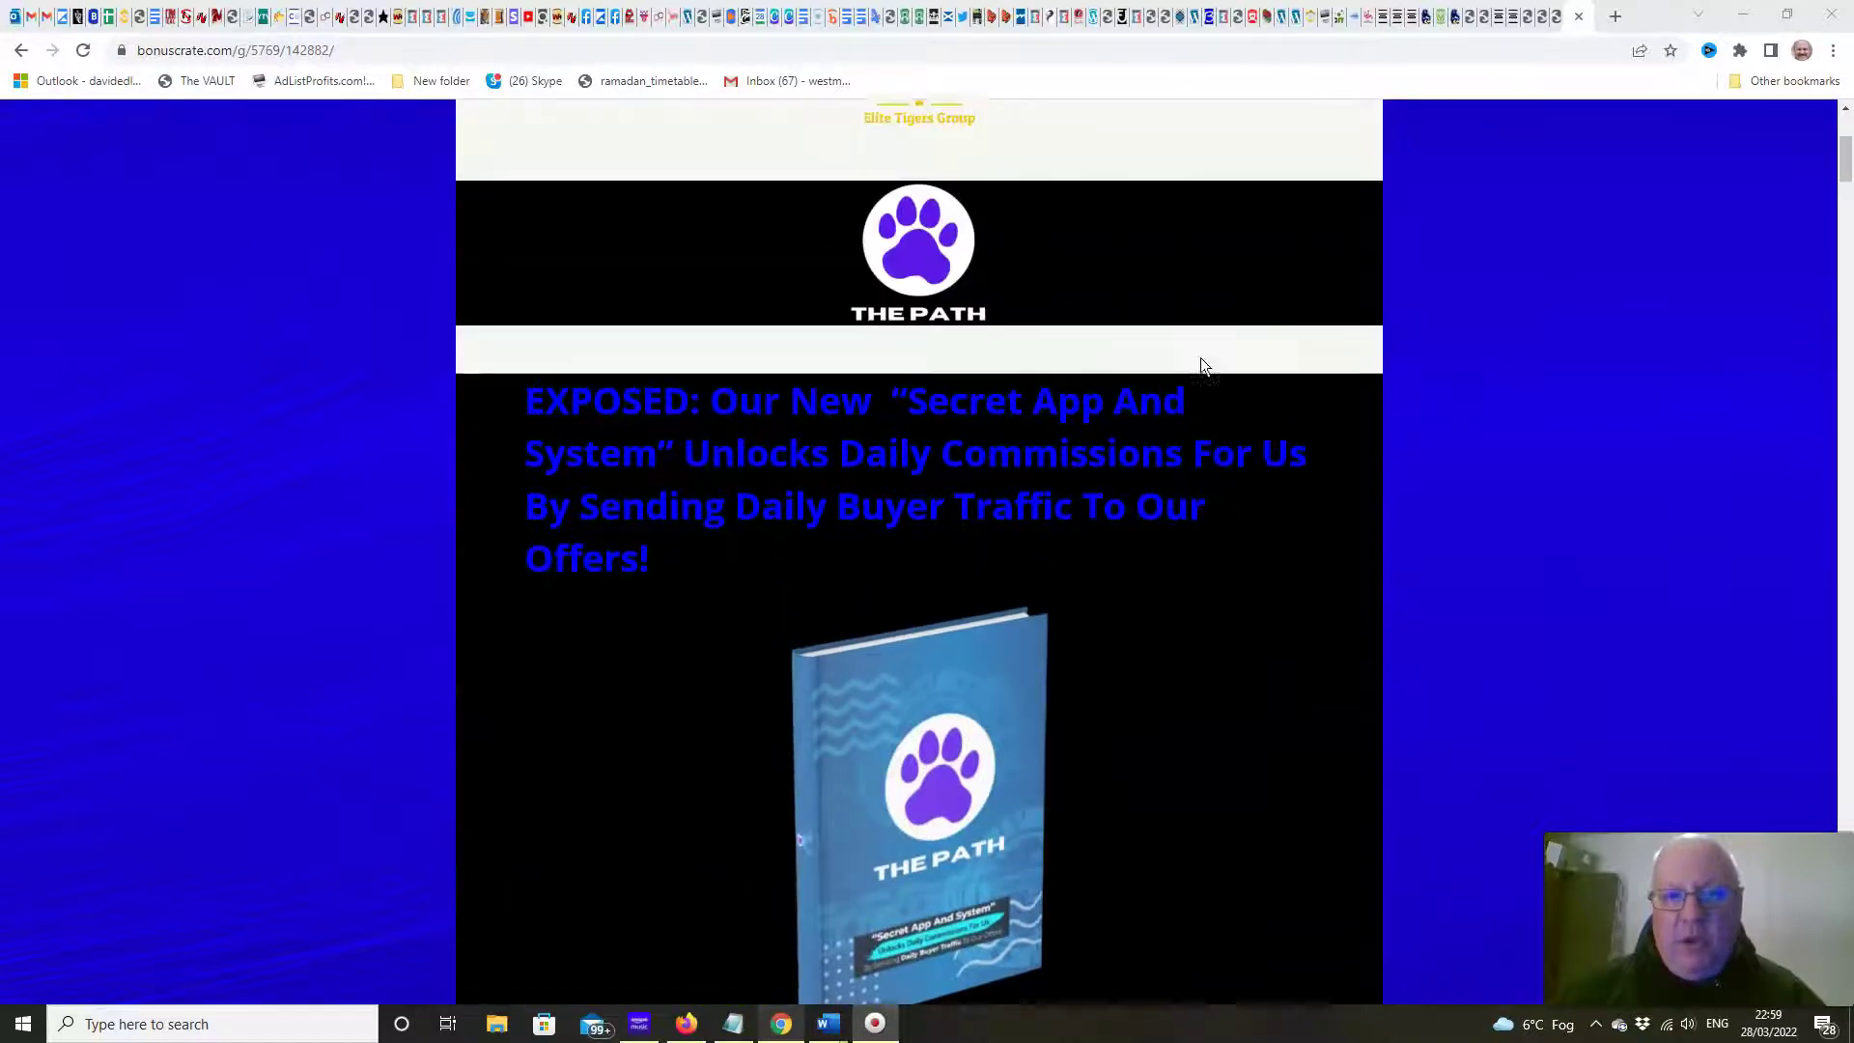
scroll(1200, 358, "down", 1)
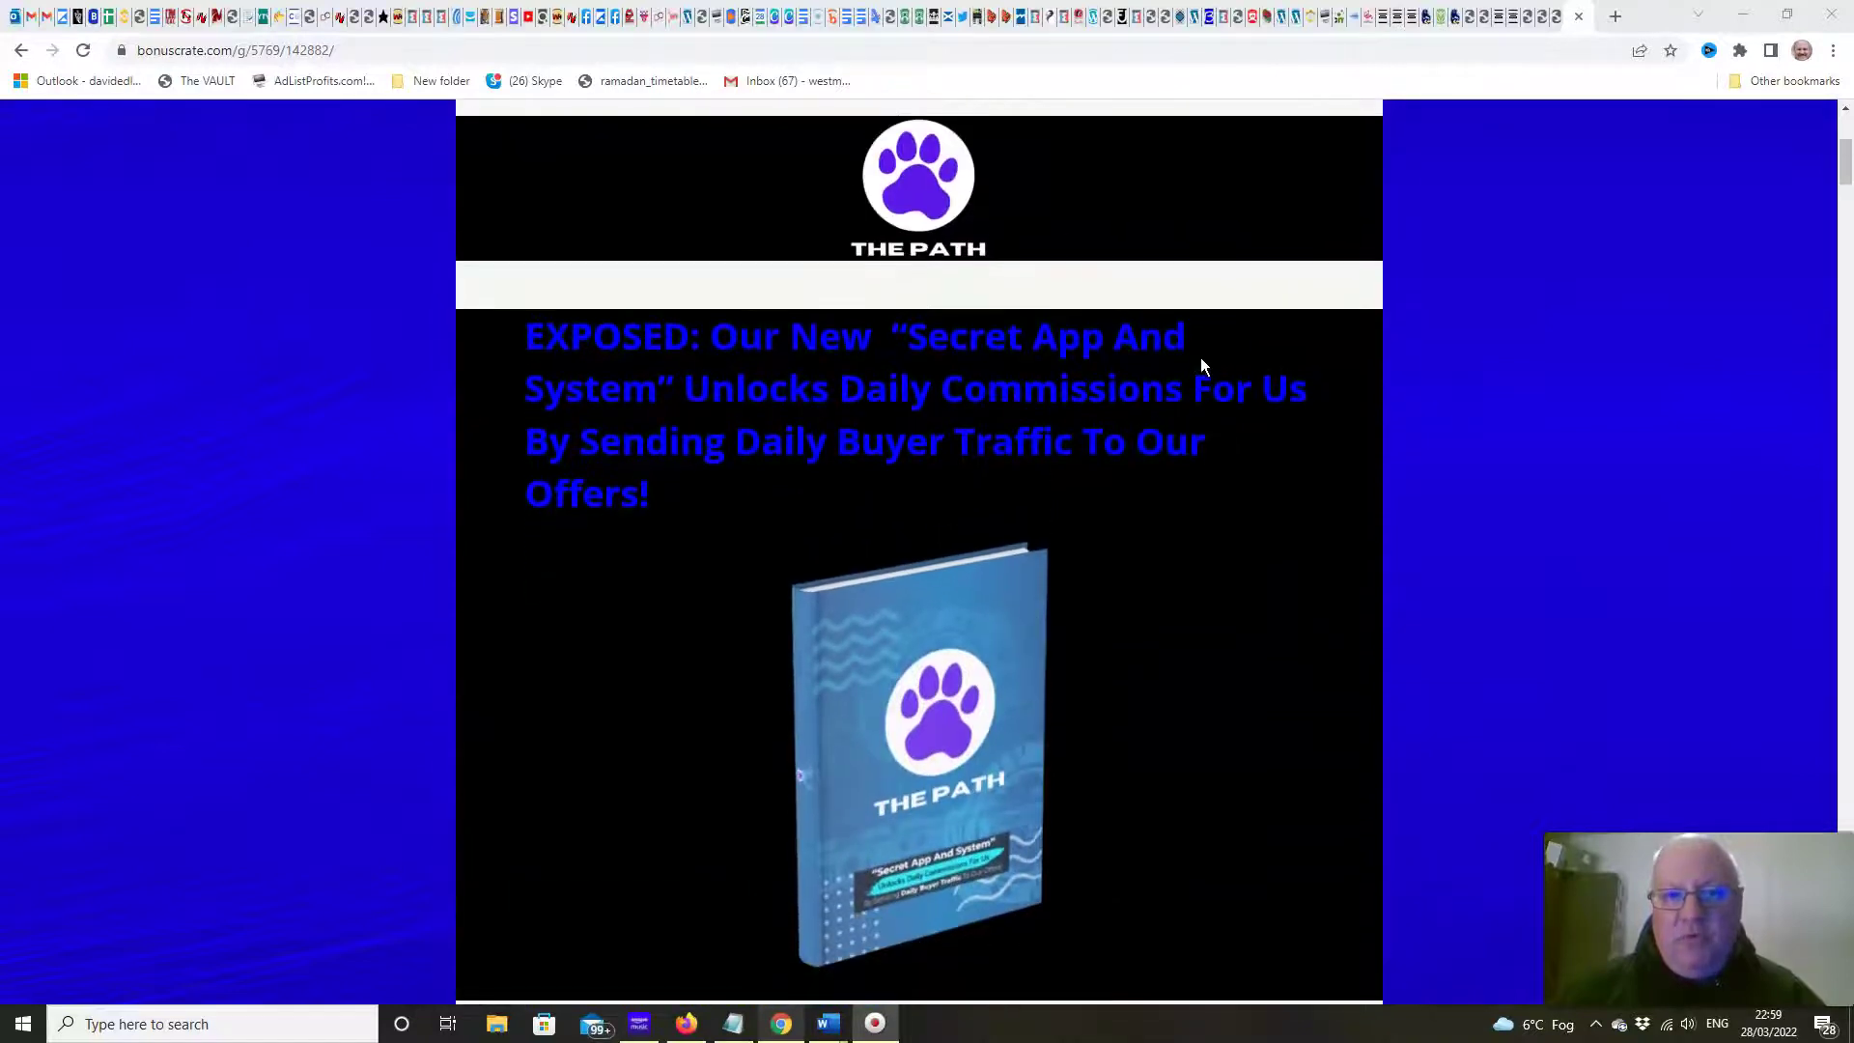
Glance at the members area welcome page, then bring up The Path sales page with its headline and video.
left_click(1548, 18)
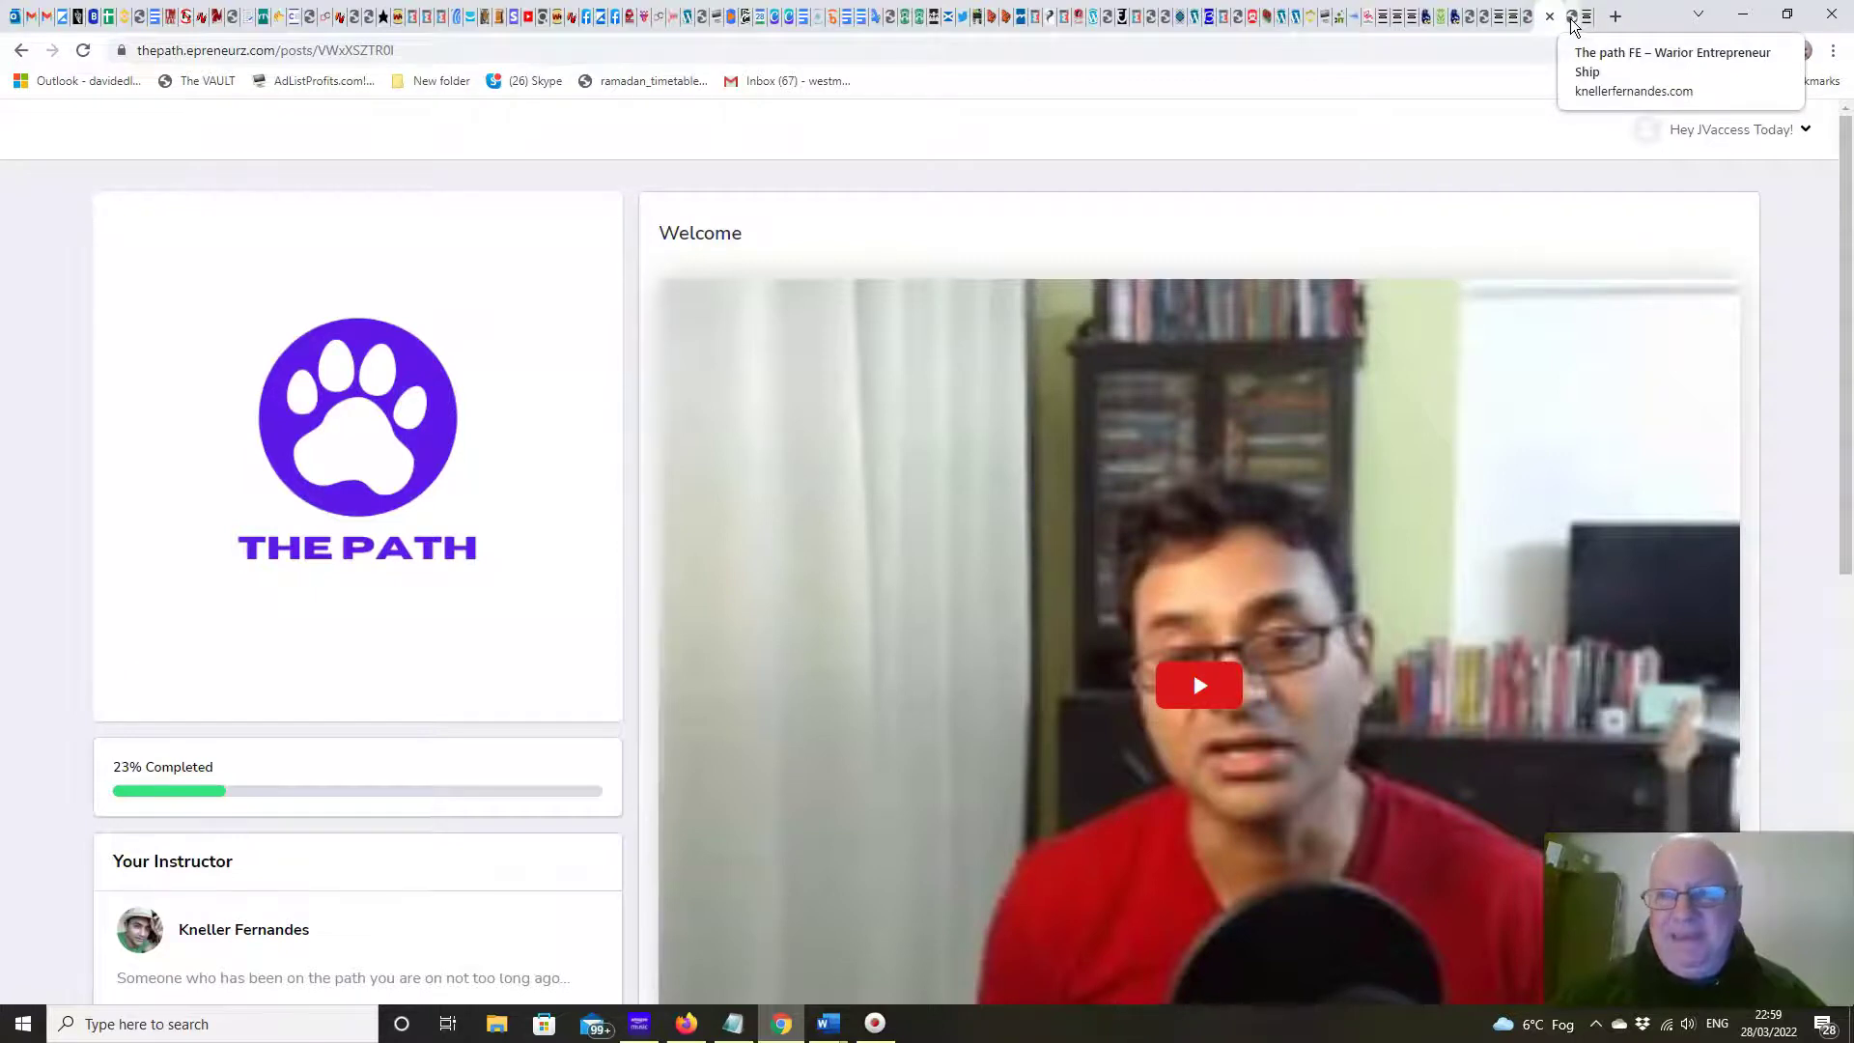
left_click(1571, 24)
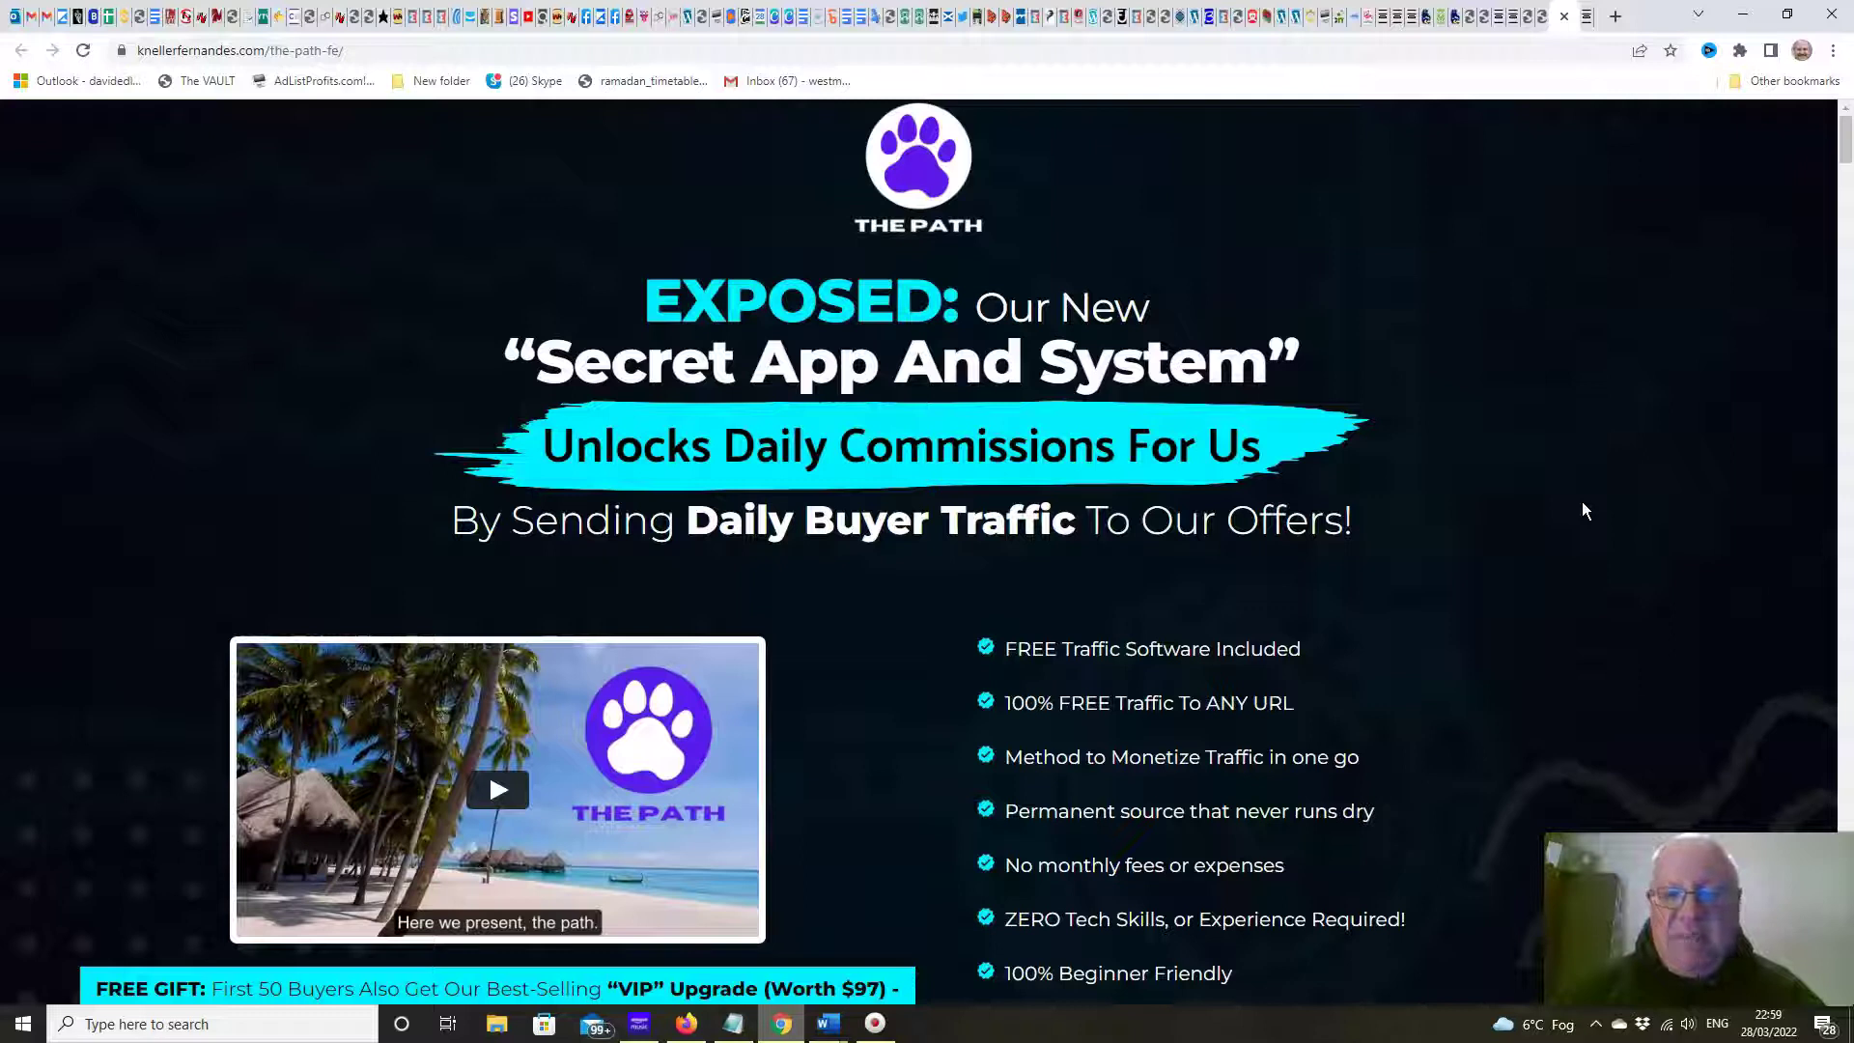
scroll(1582, 511, "down", 1)
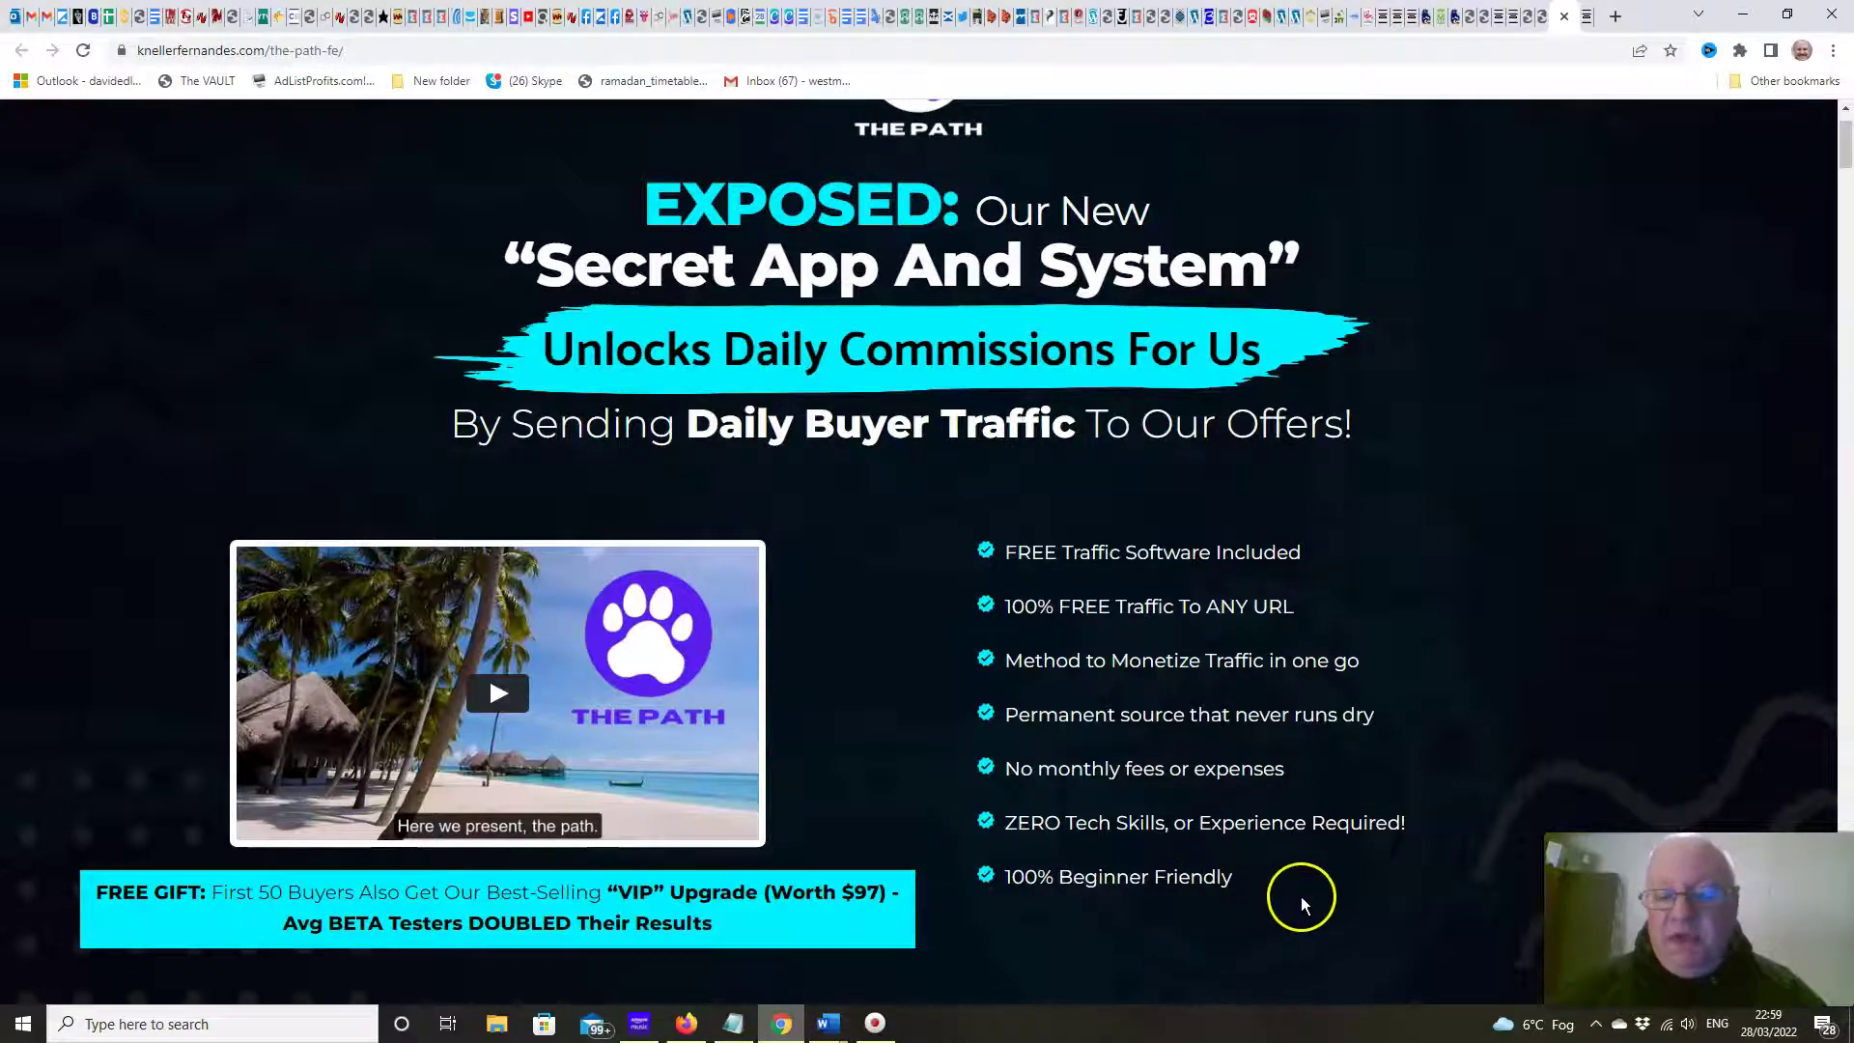
scroll(1457, 549, "up", 1)
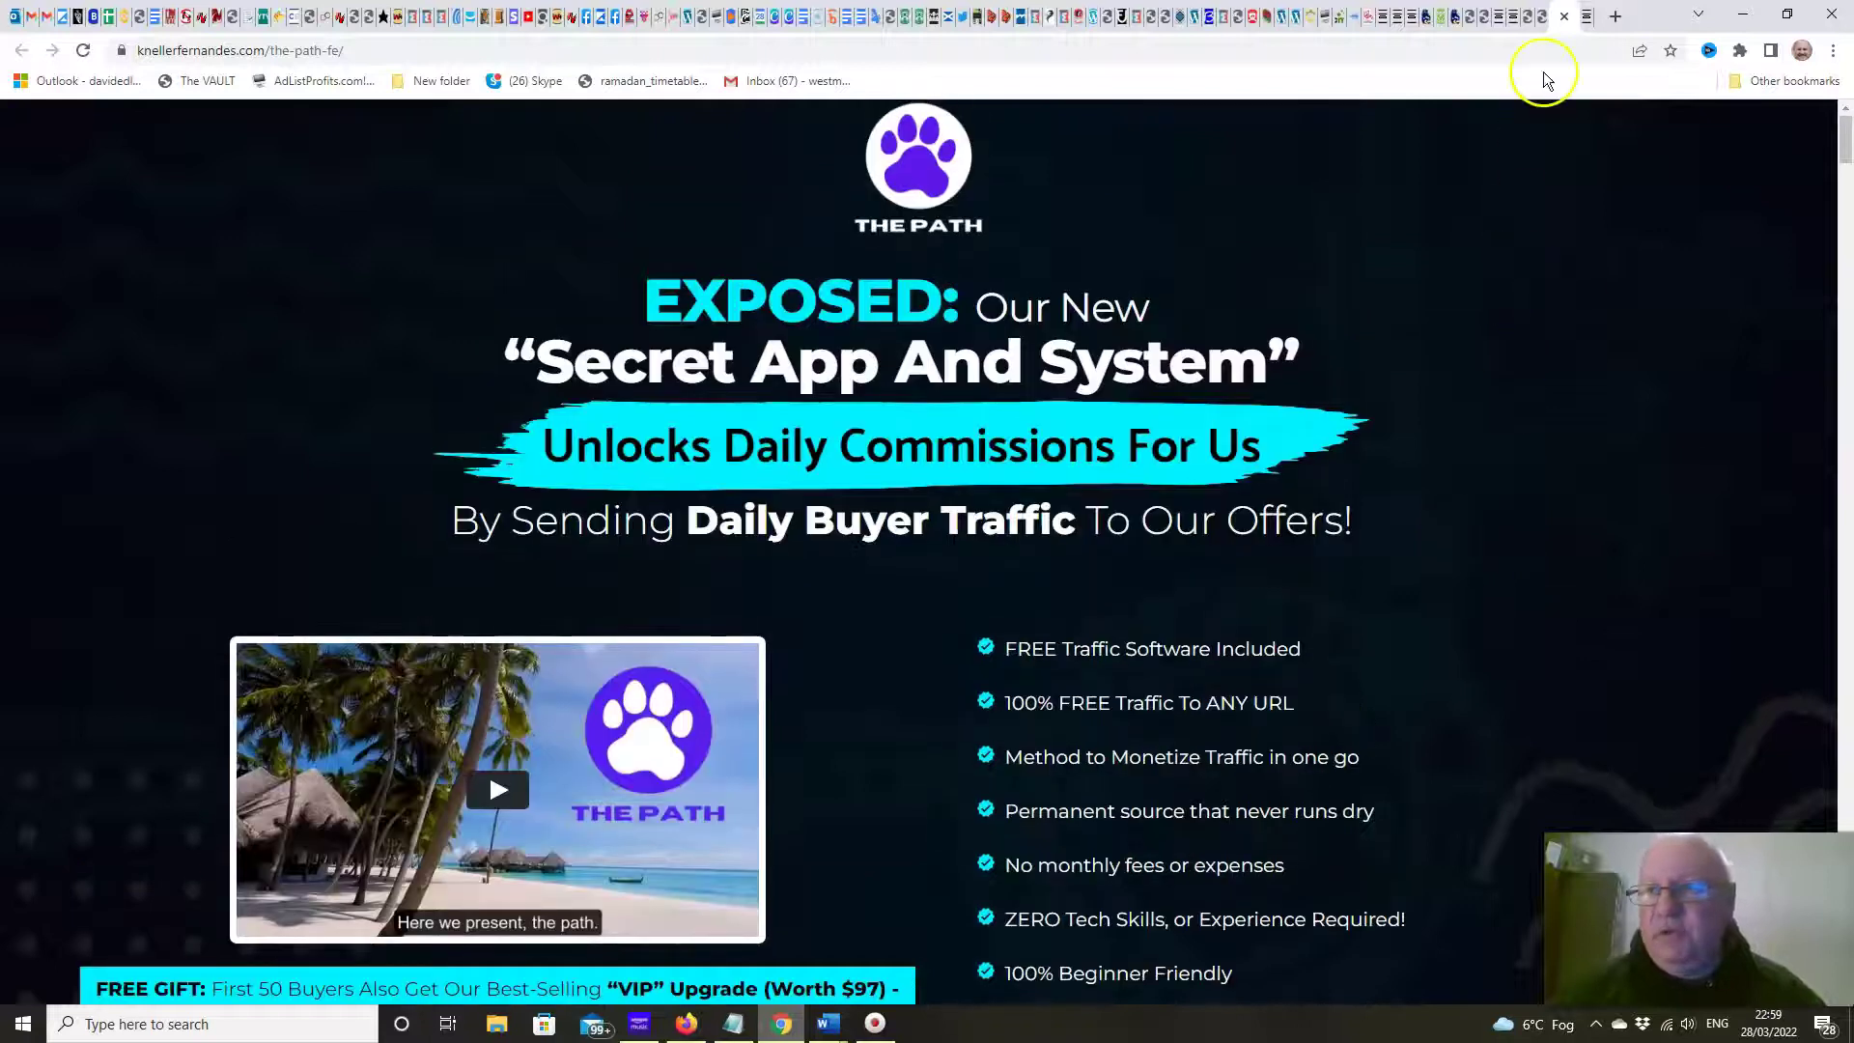
left_click(1528, 17)
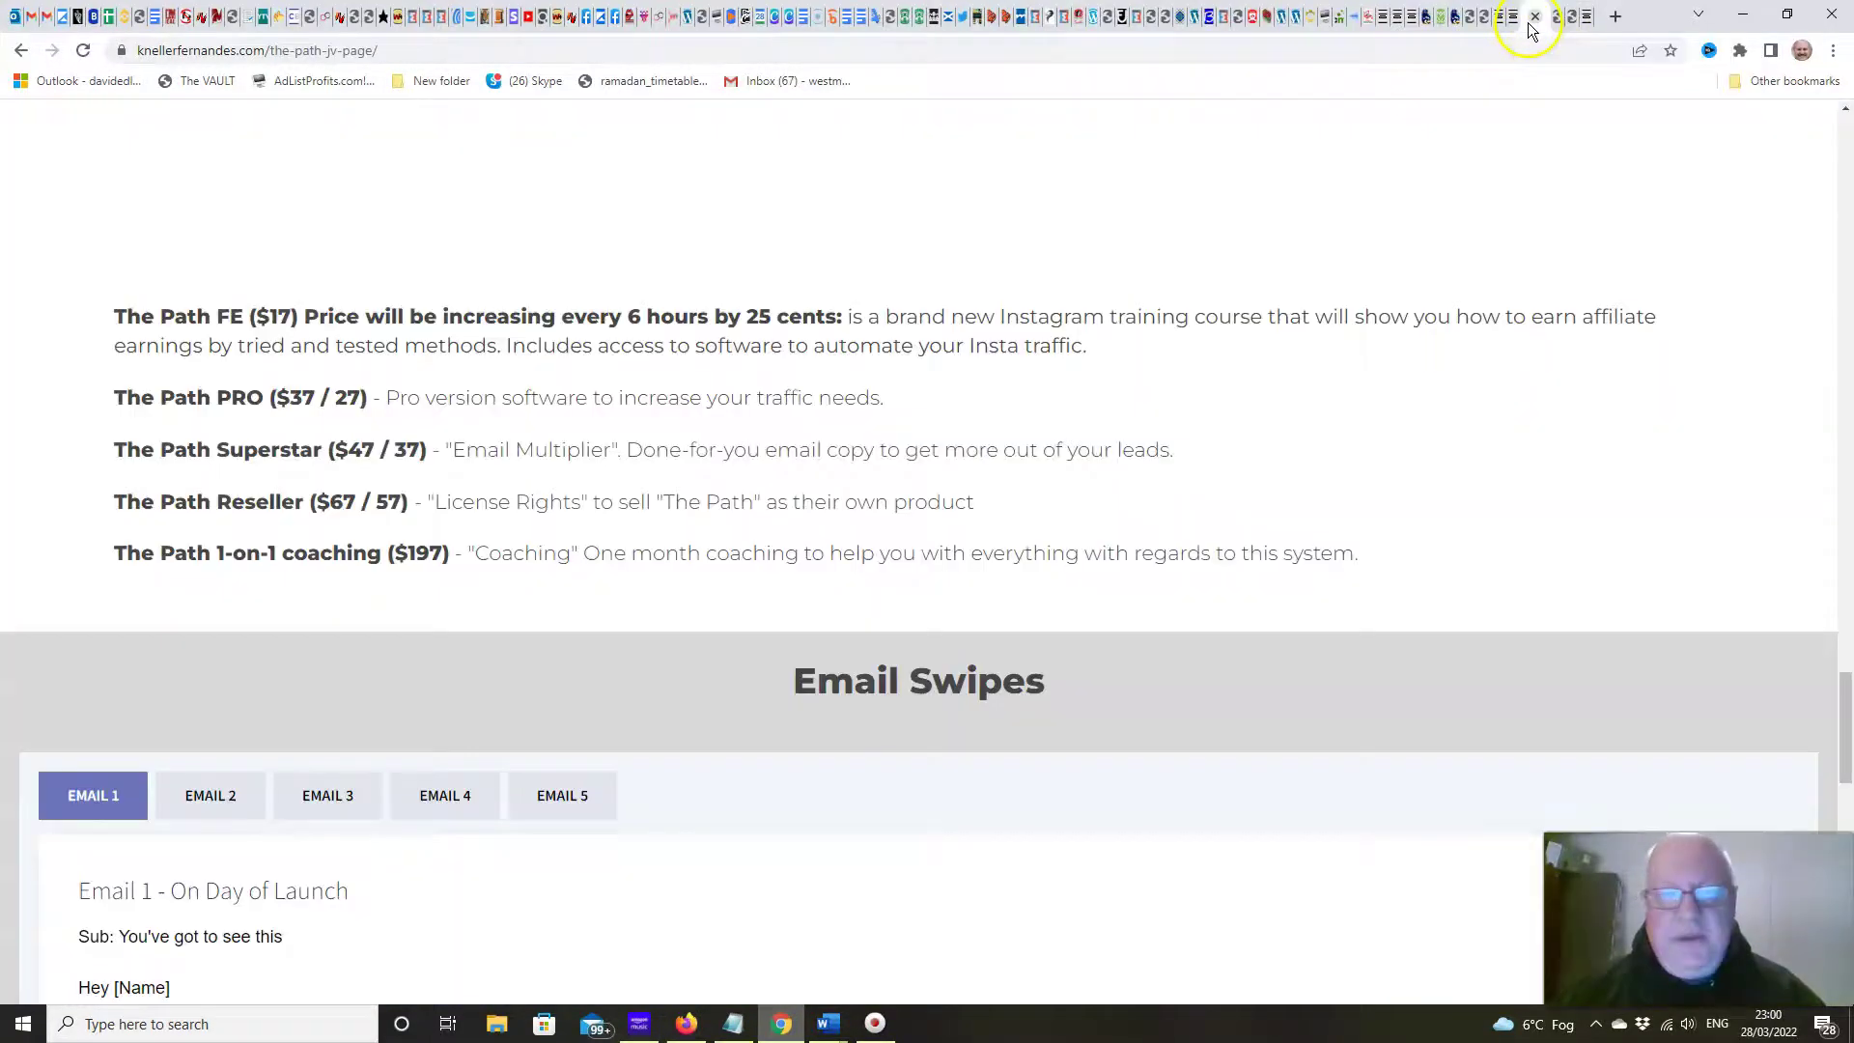
scroll(1556, 212, "up", 1)
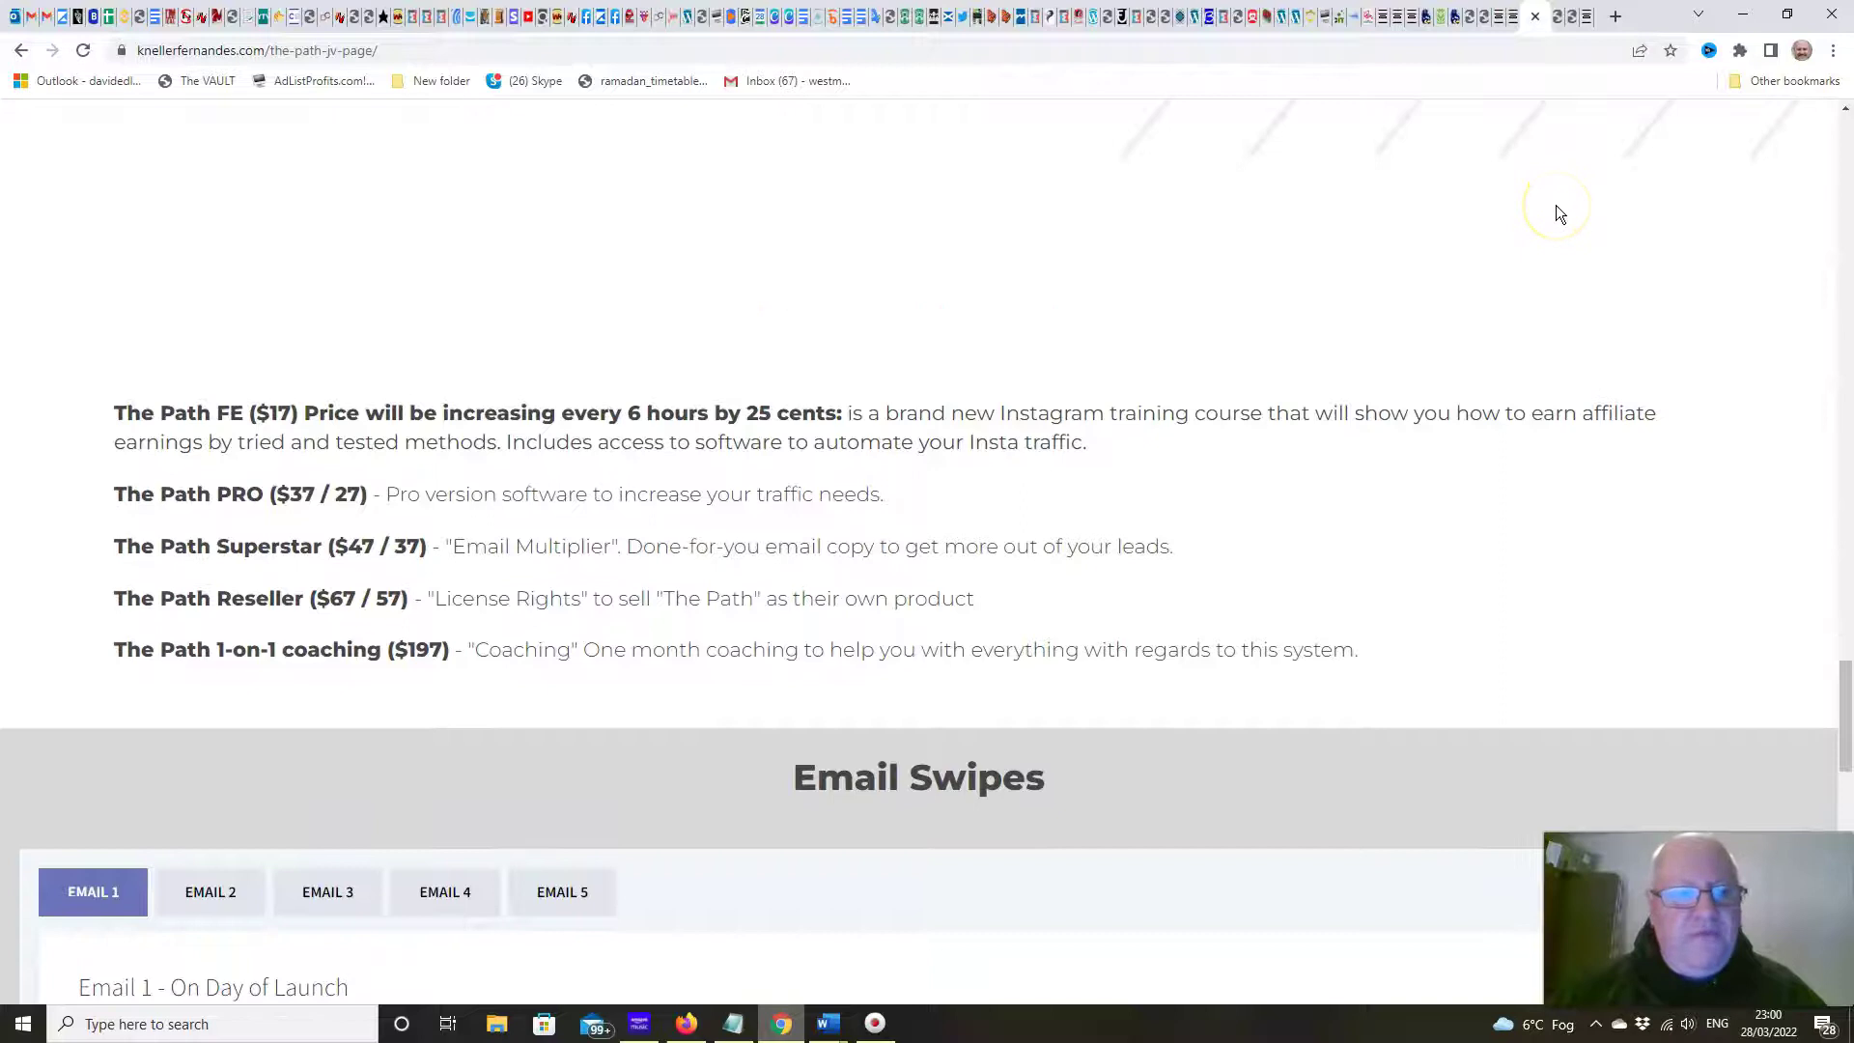
scroll(1556, 213, "down", 1)
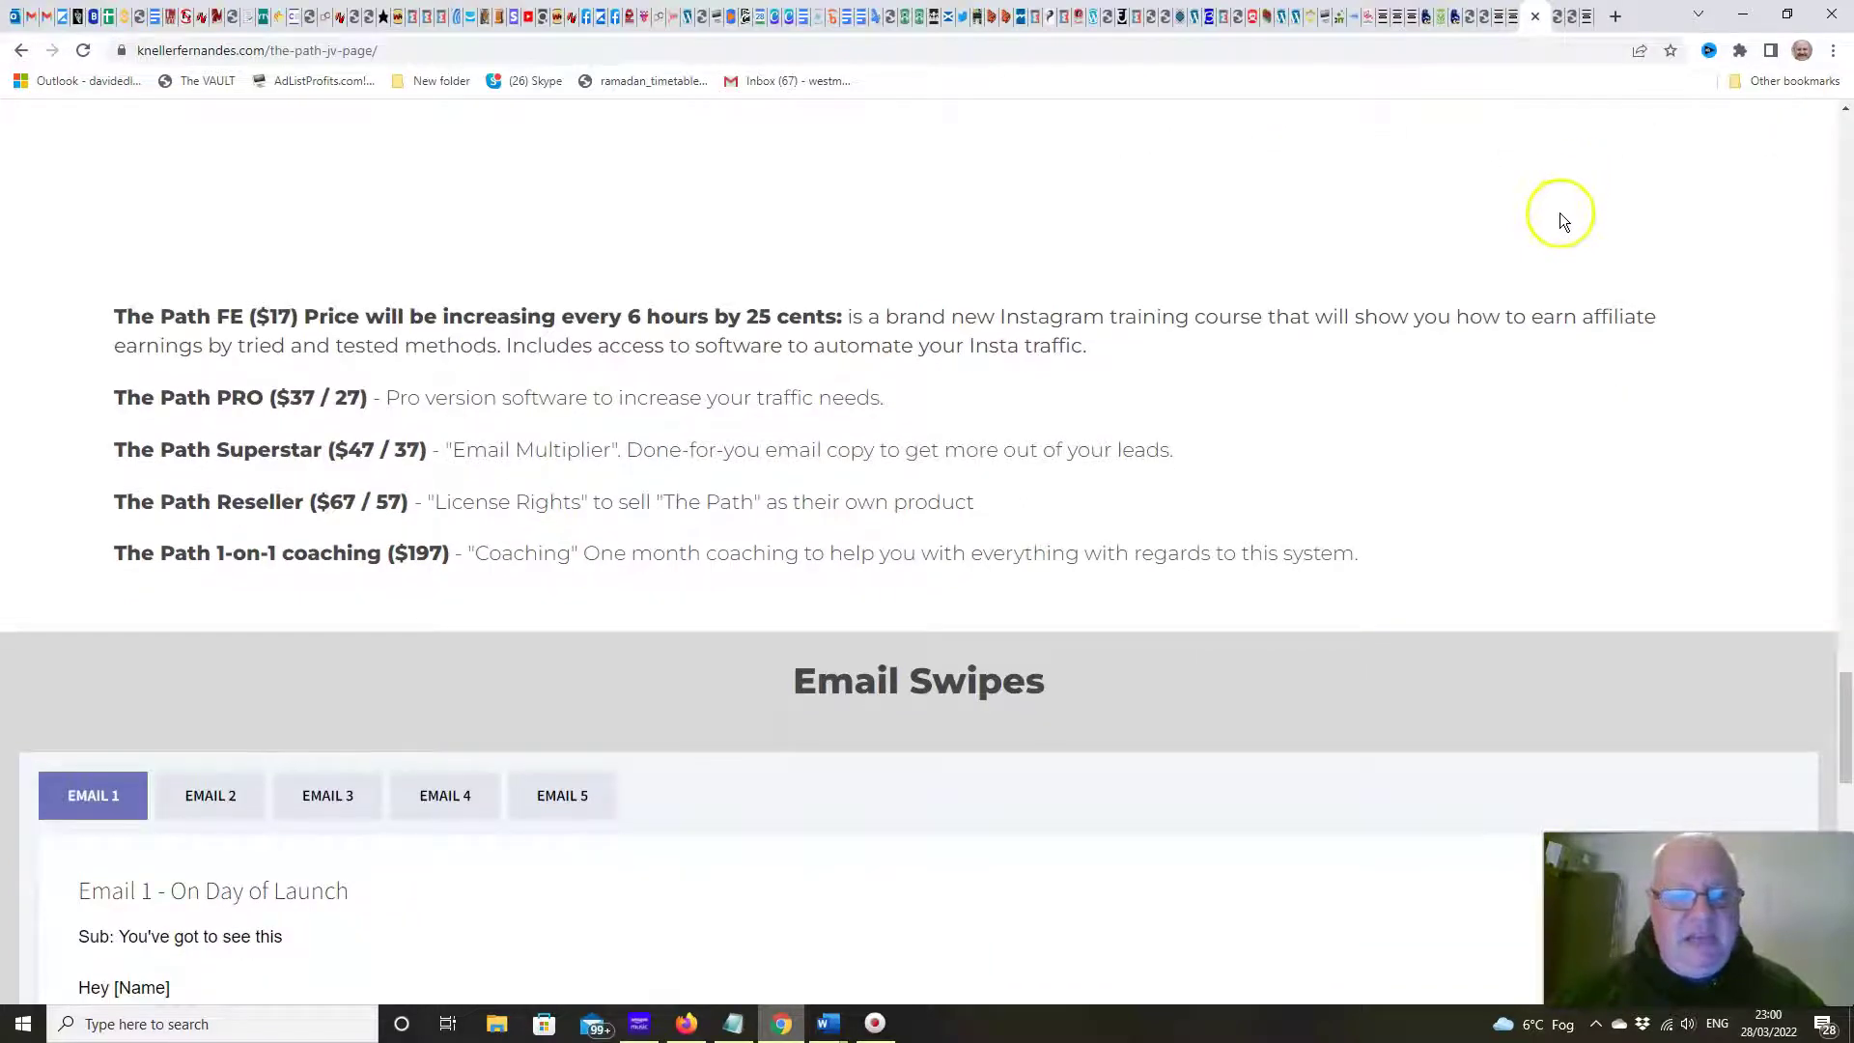
left_click(1579, 18)
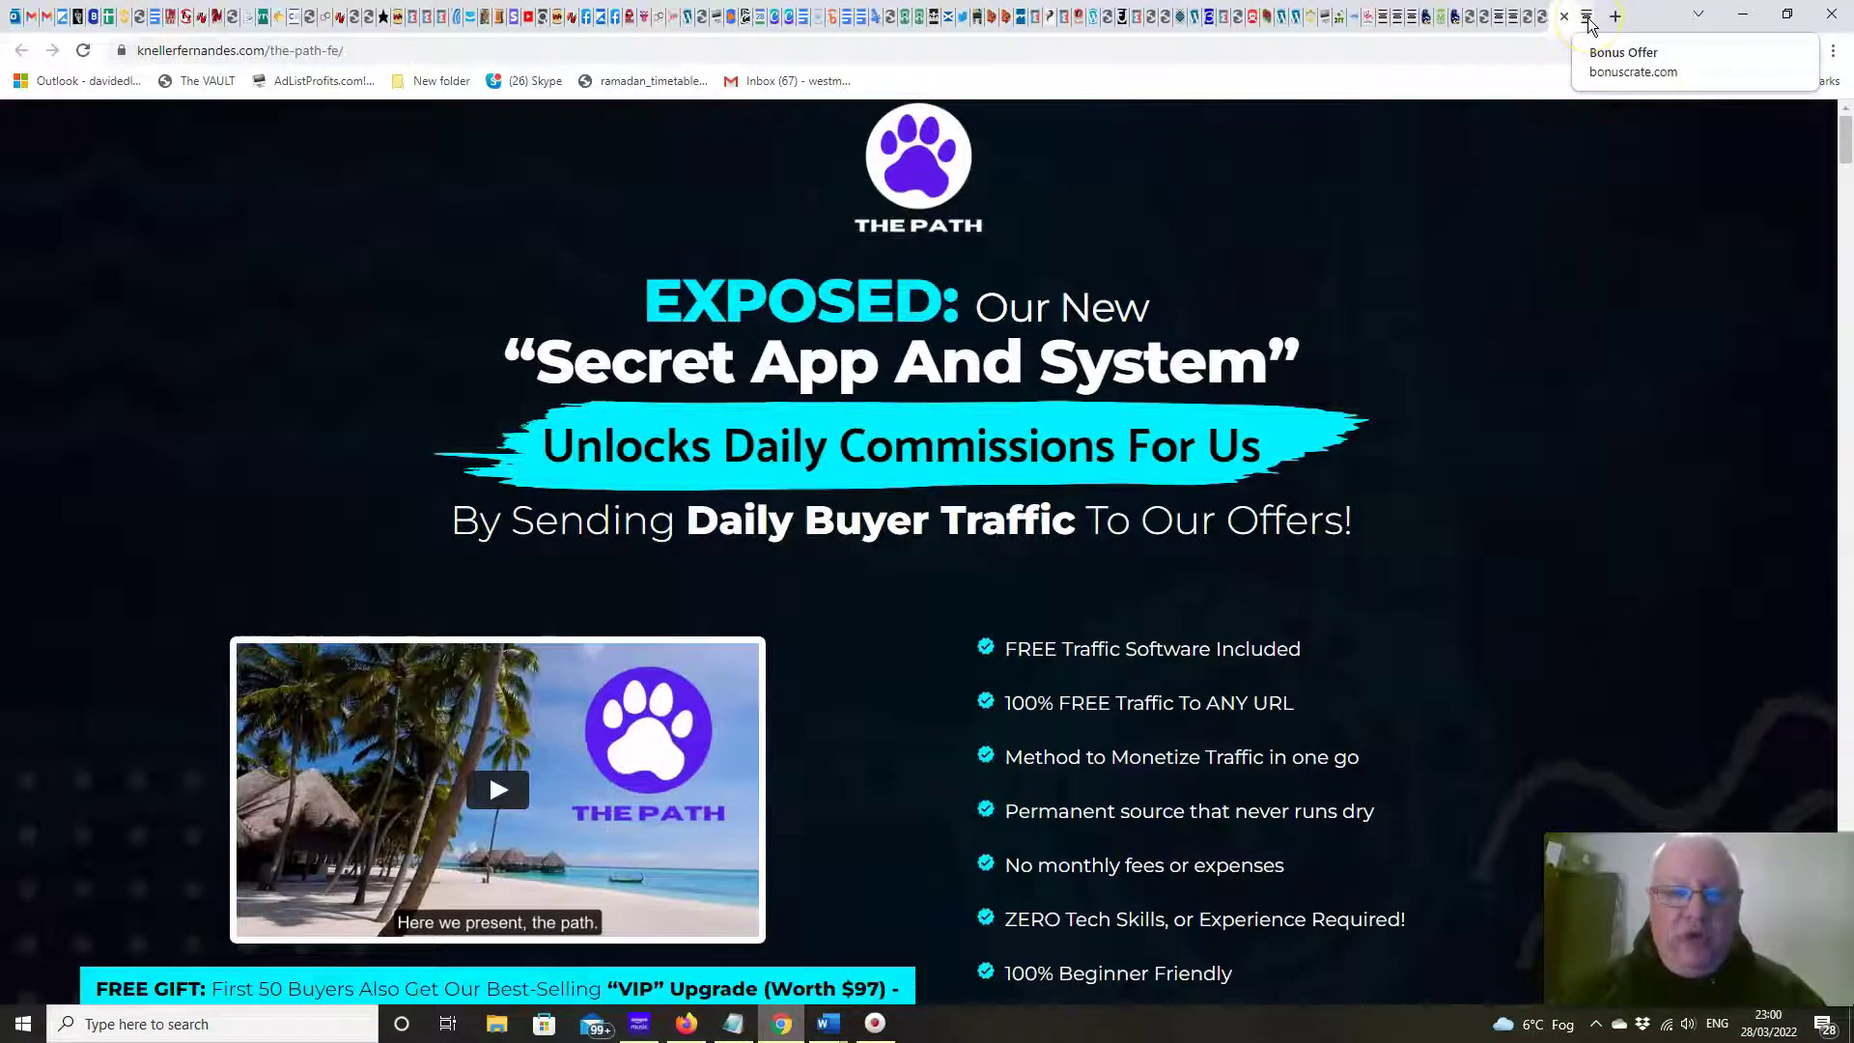
Return to the bonuscrate page and scroll to the Elite Tigers Group 6 X Super Solos bonus.
left_click(1590, 22)
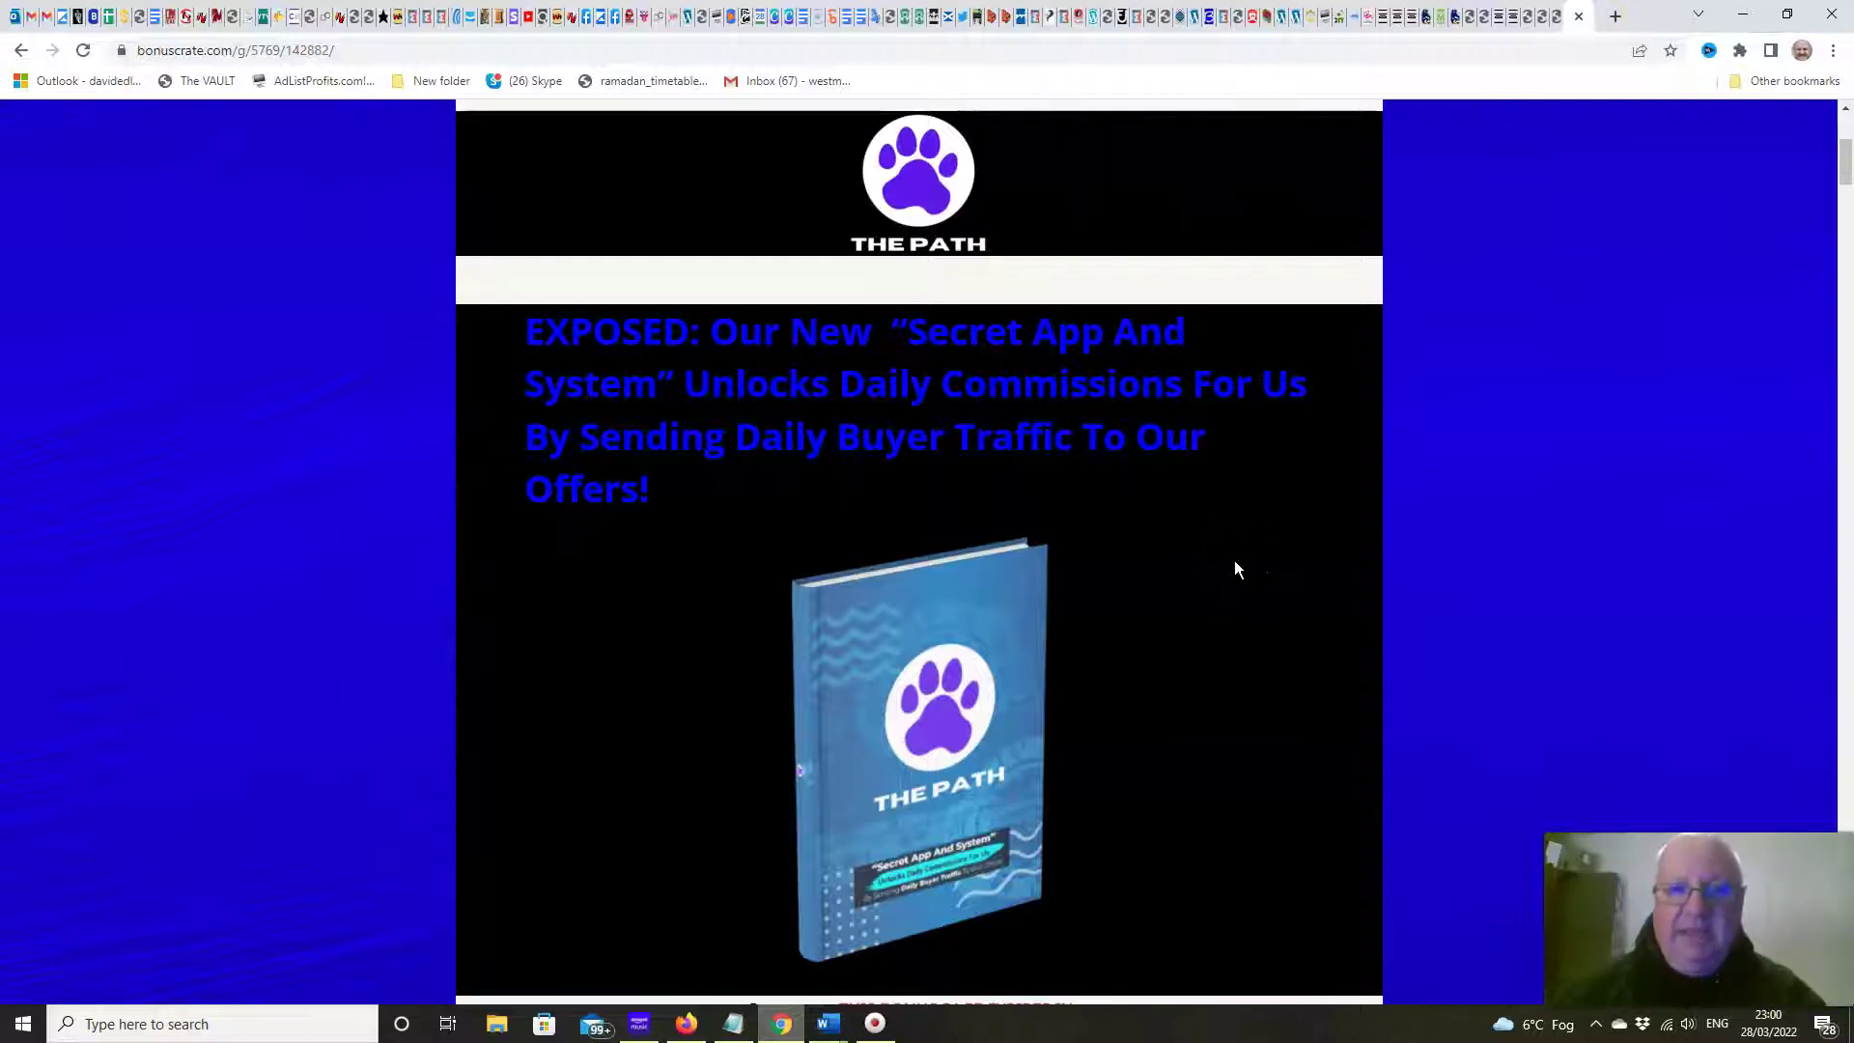
scroll(1234, 569, "down", 1)
scroll(1234, 569, "down", 5)
scroll(1234, 570, "down", 5)
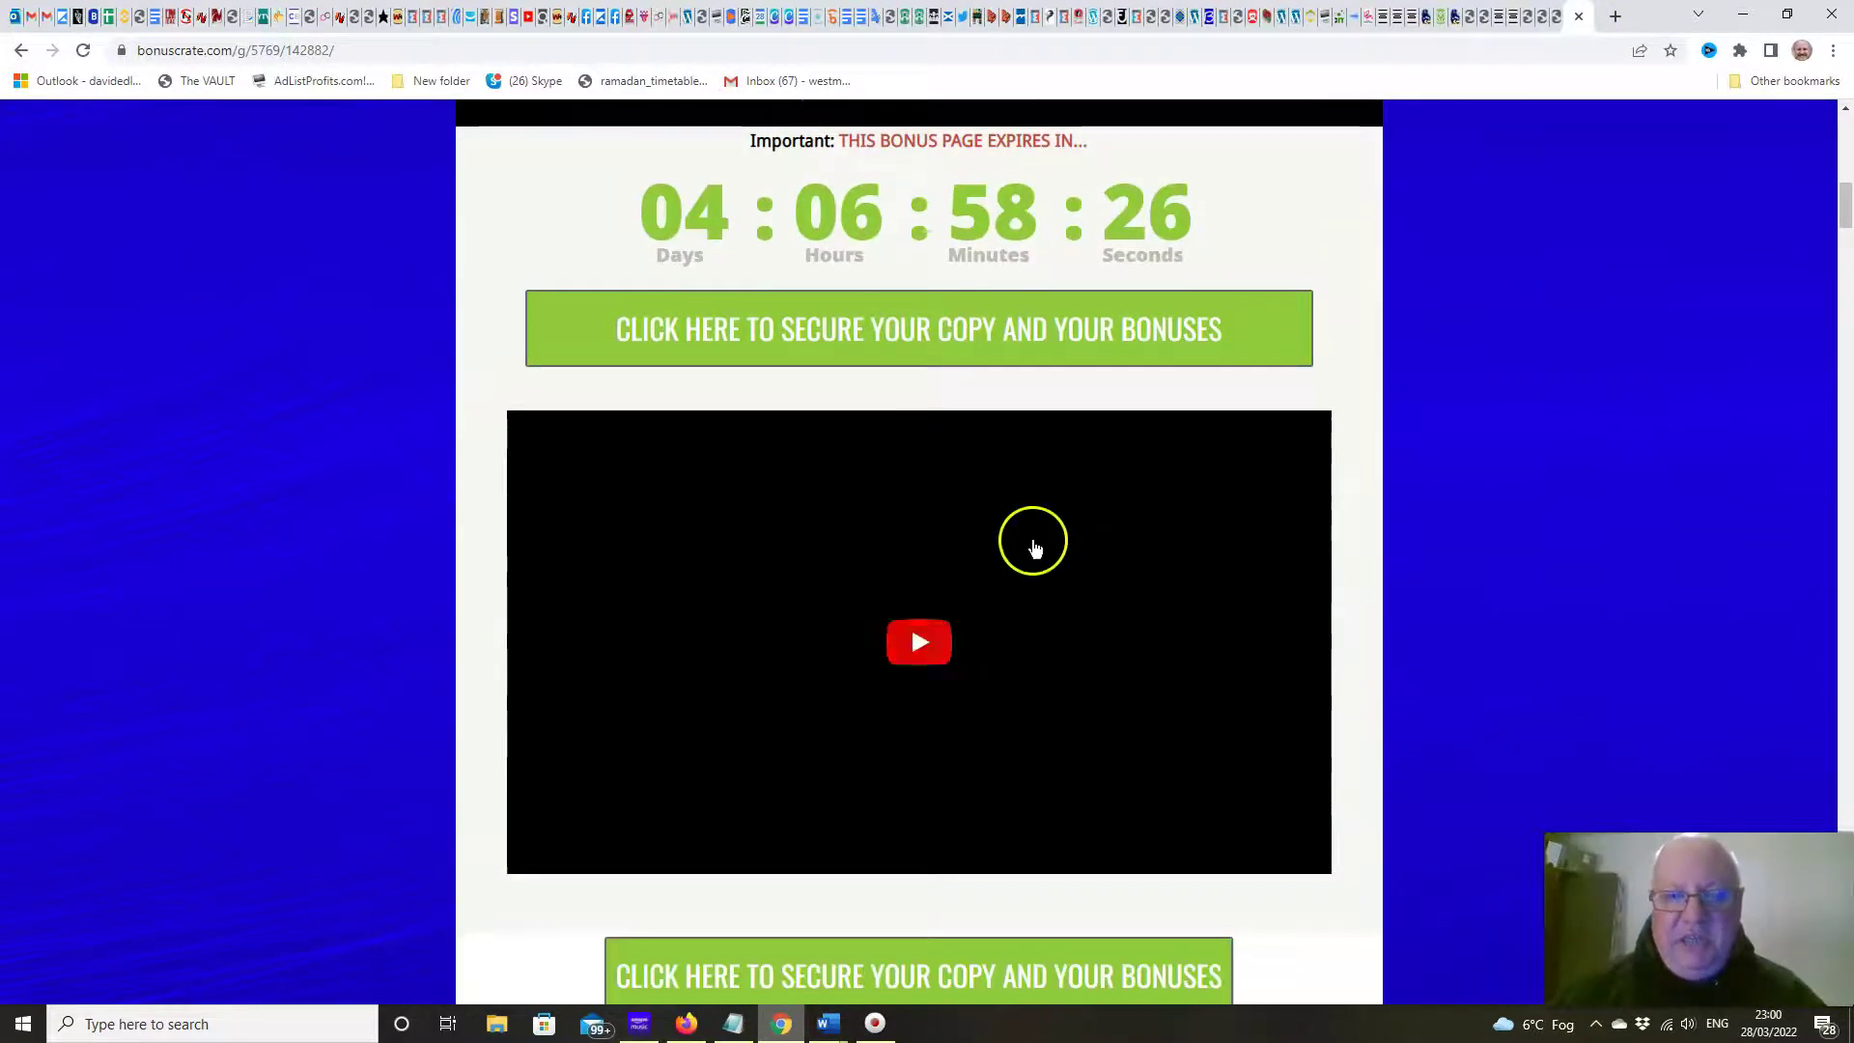
scroll(1225, 609, "down", 2)
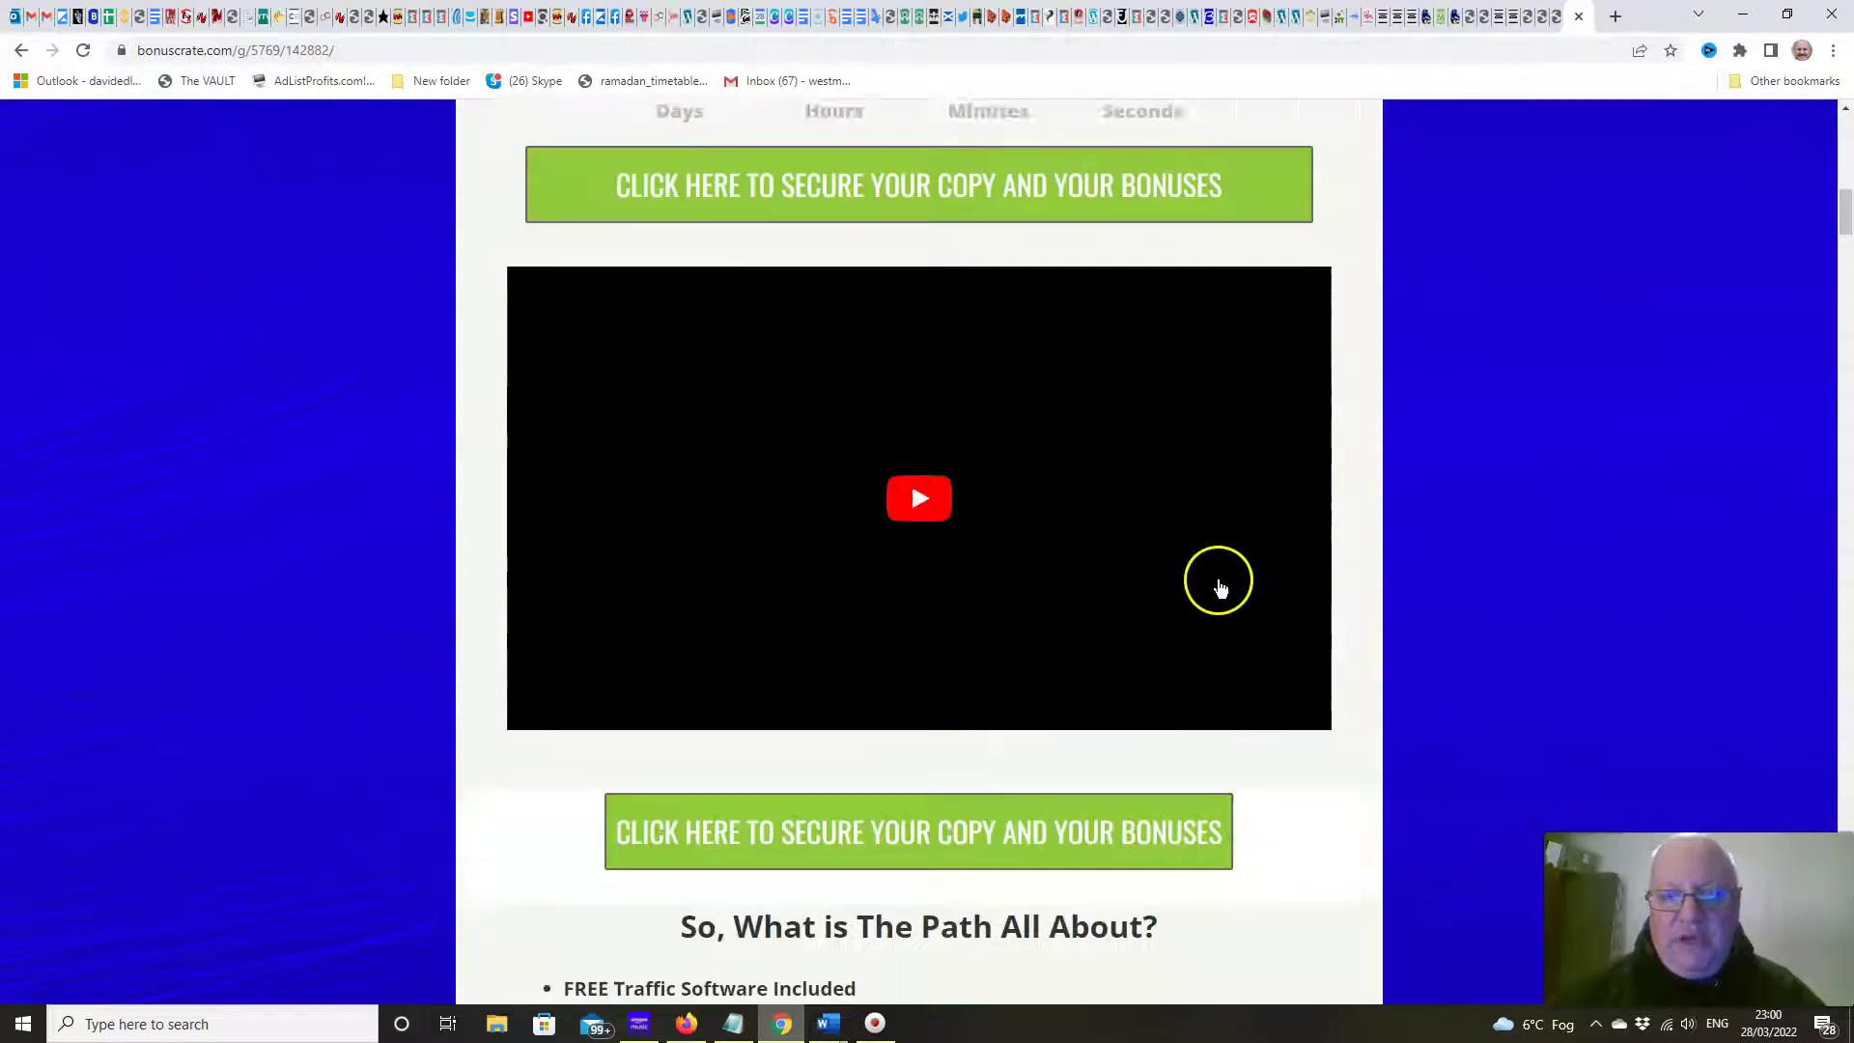
scroll(1220, 589, "down", 3)
scroll(1217, 586, "down", 2)
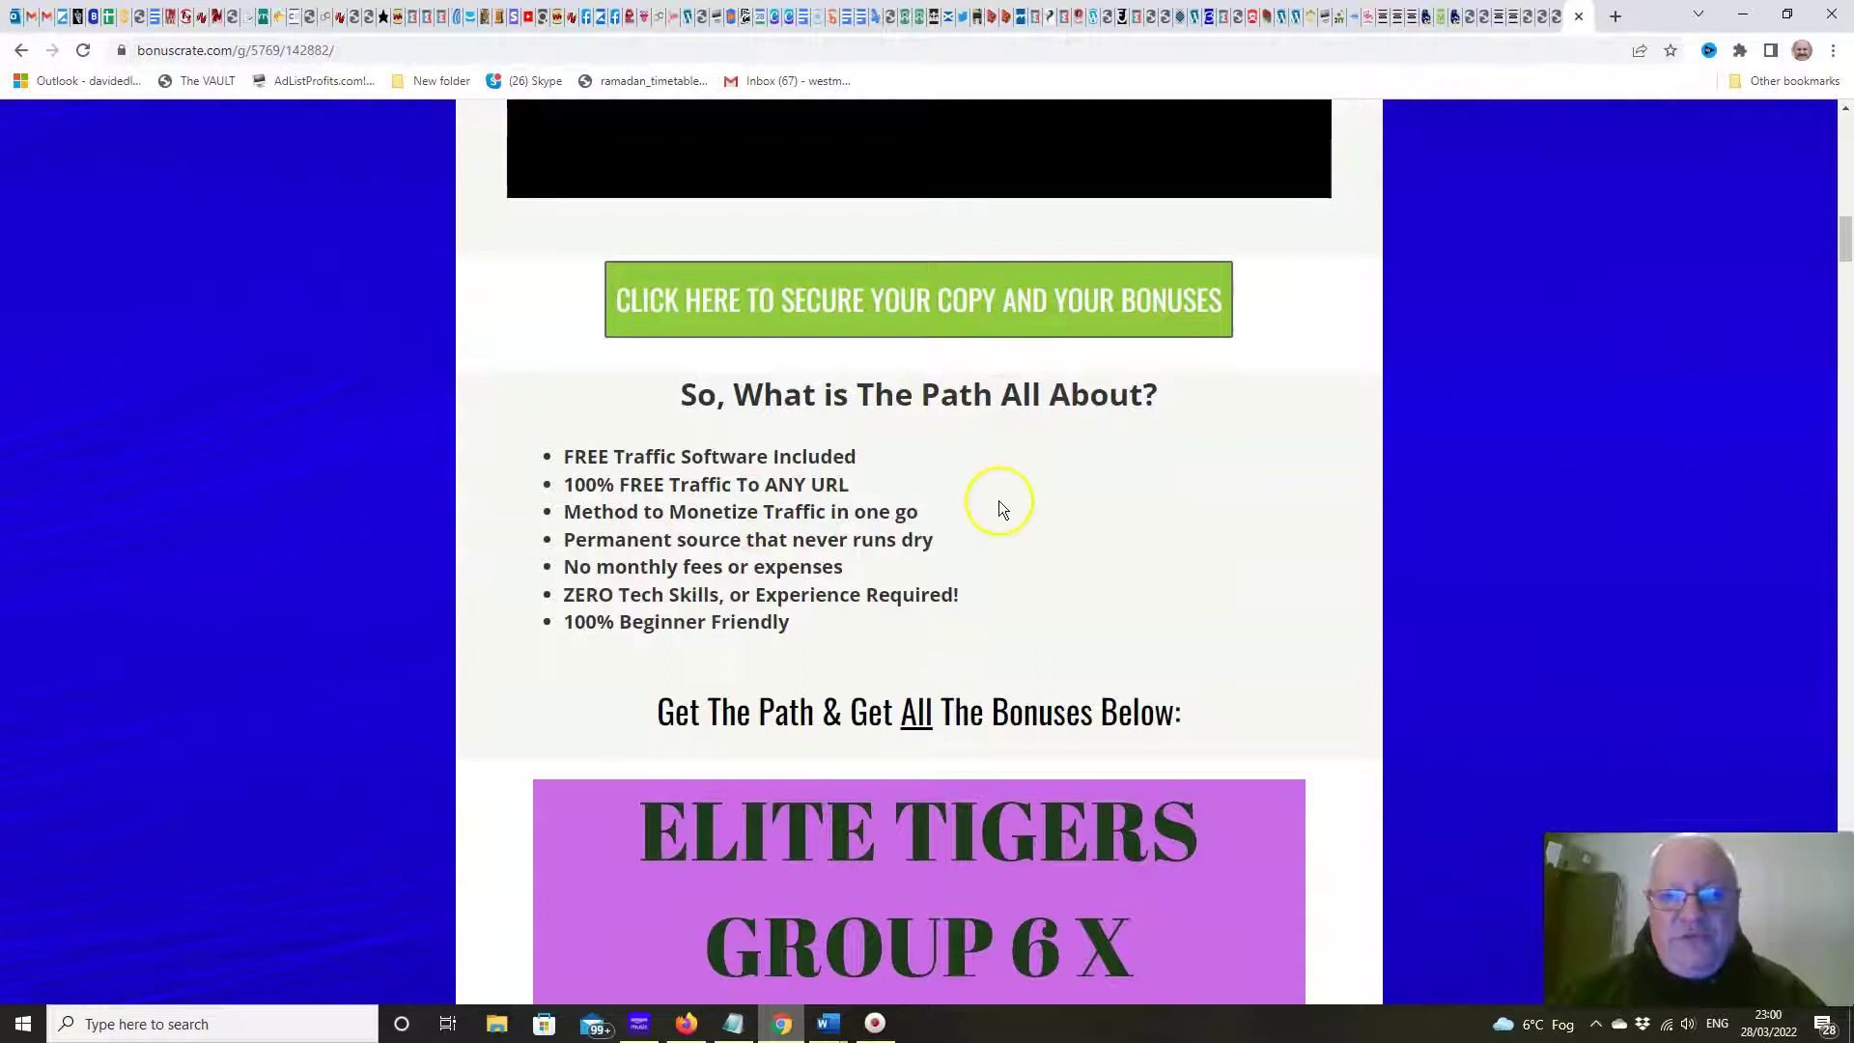
scroll(999, 508, "down", 3)
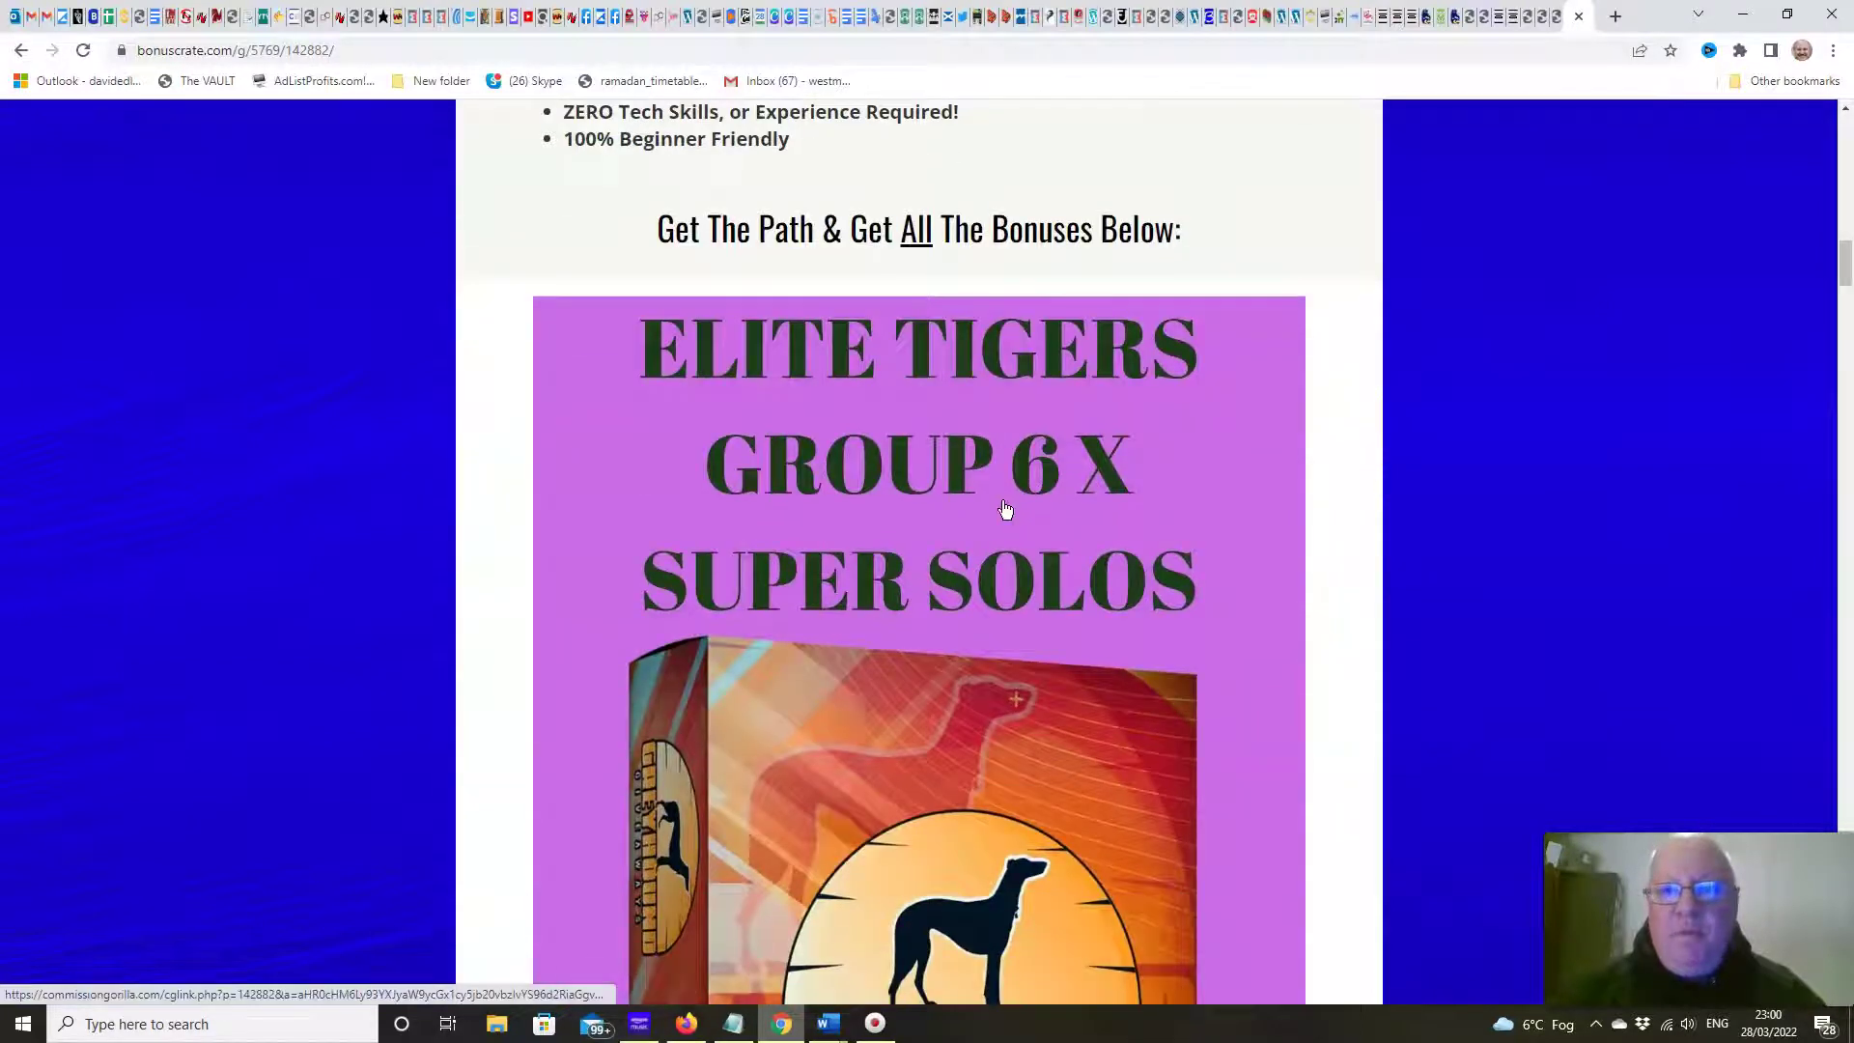
scroll(1006, 509, "down", 1)
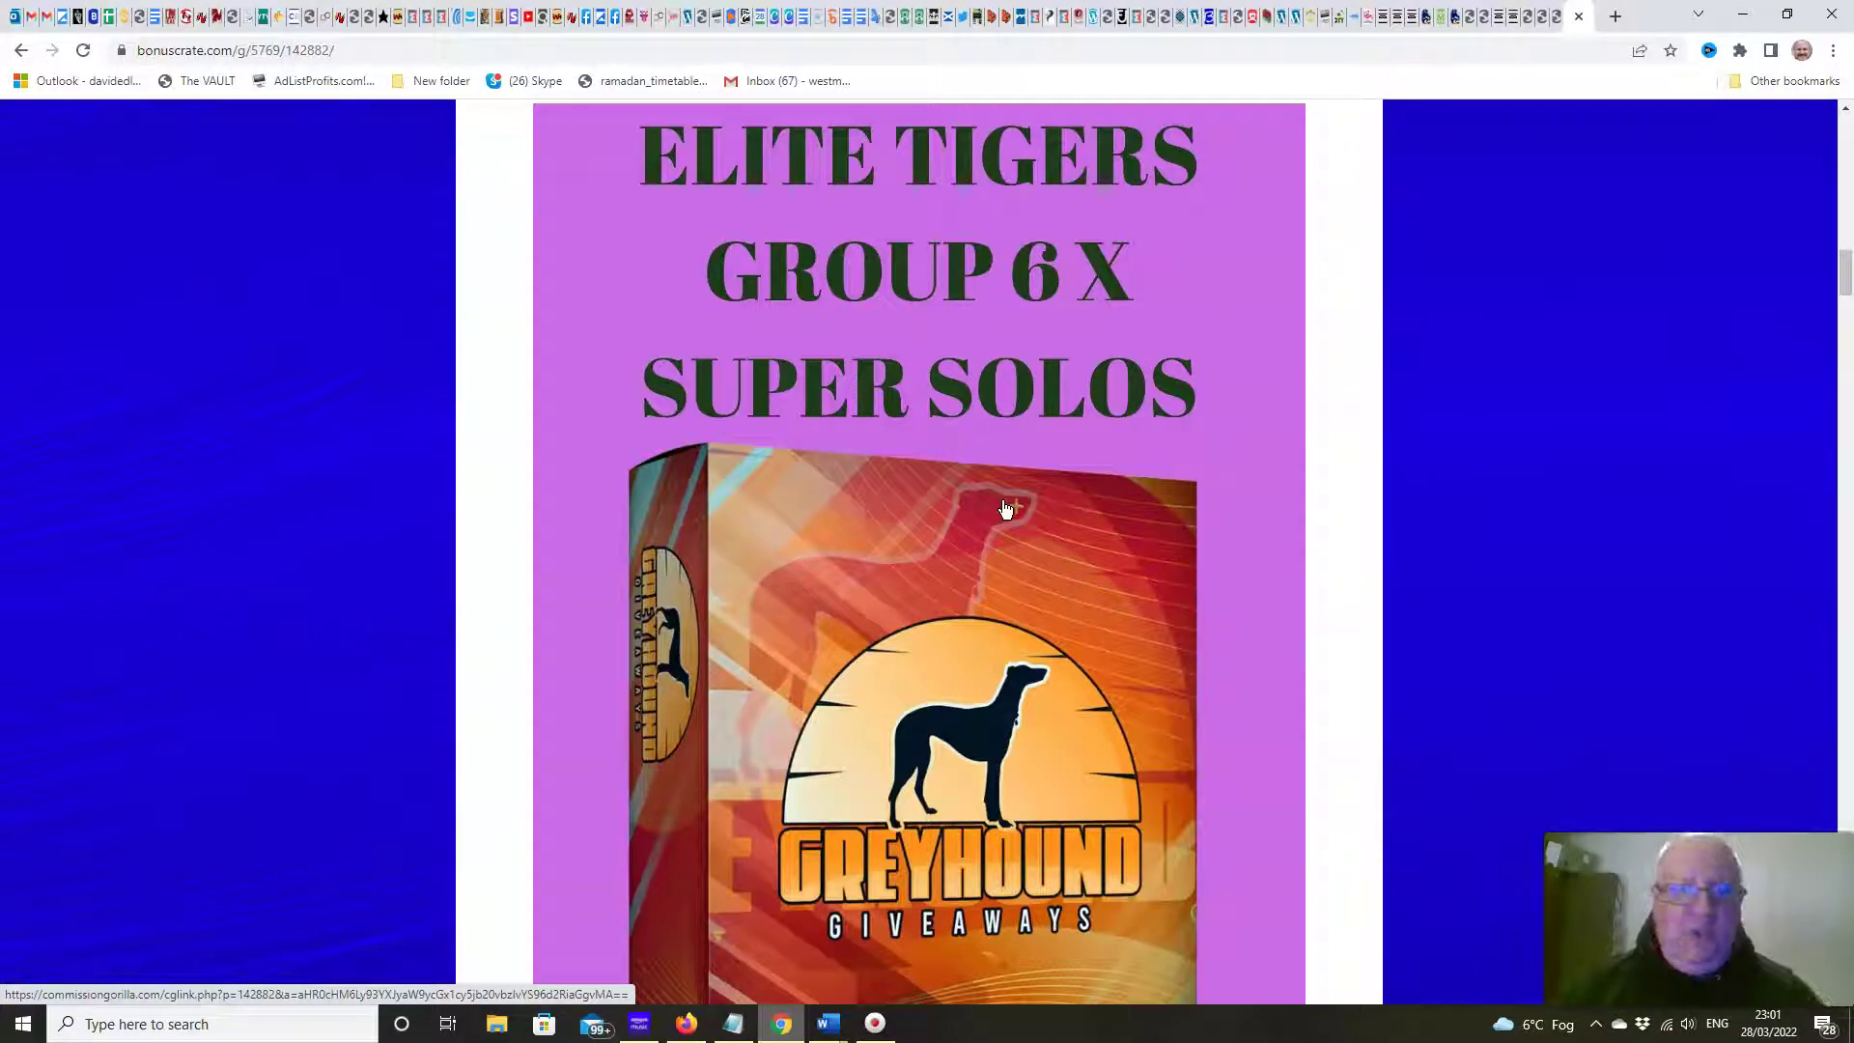
scroll(1007, 508, "down", 1)
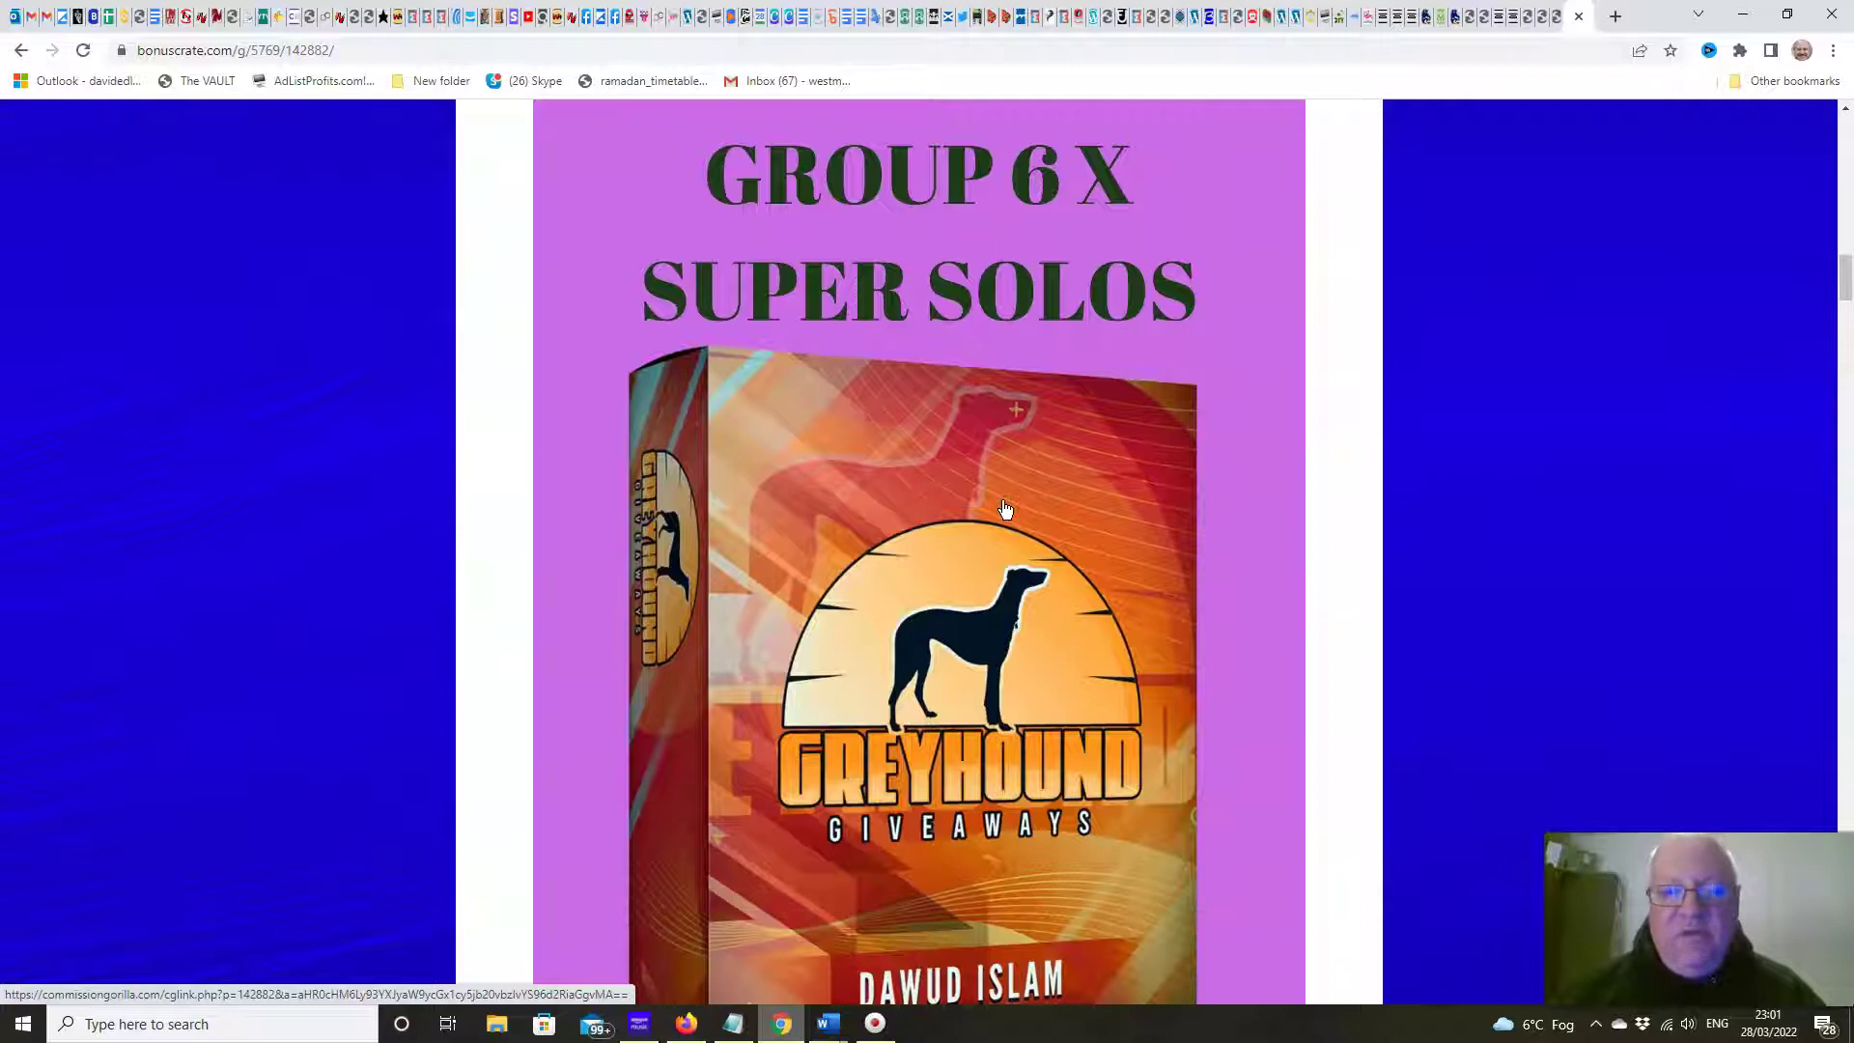
scroll(1015, 508, "down", 3)
scroll(1019, 506, "down", 1)
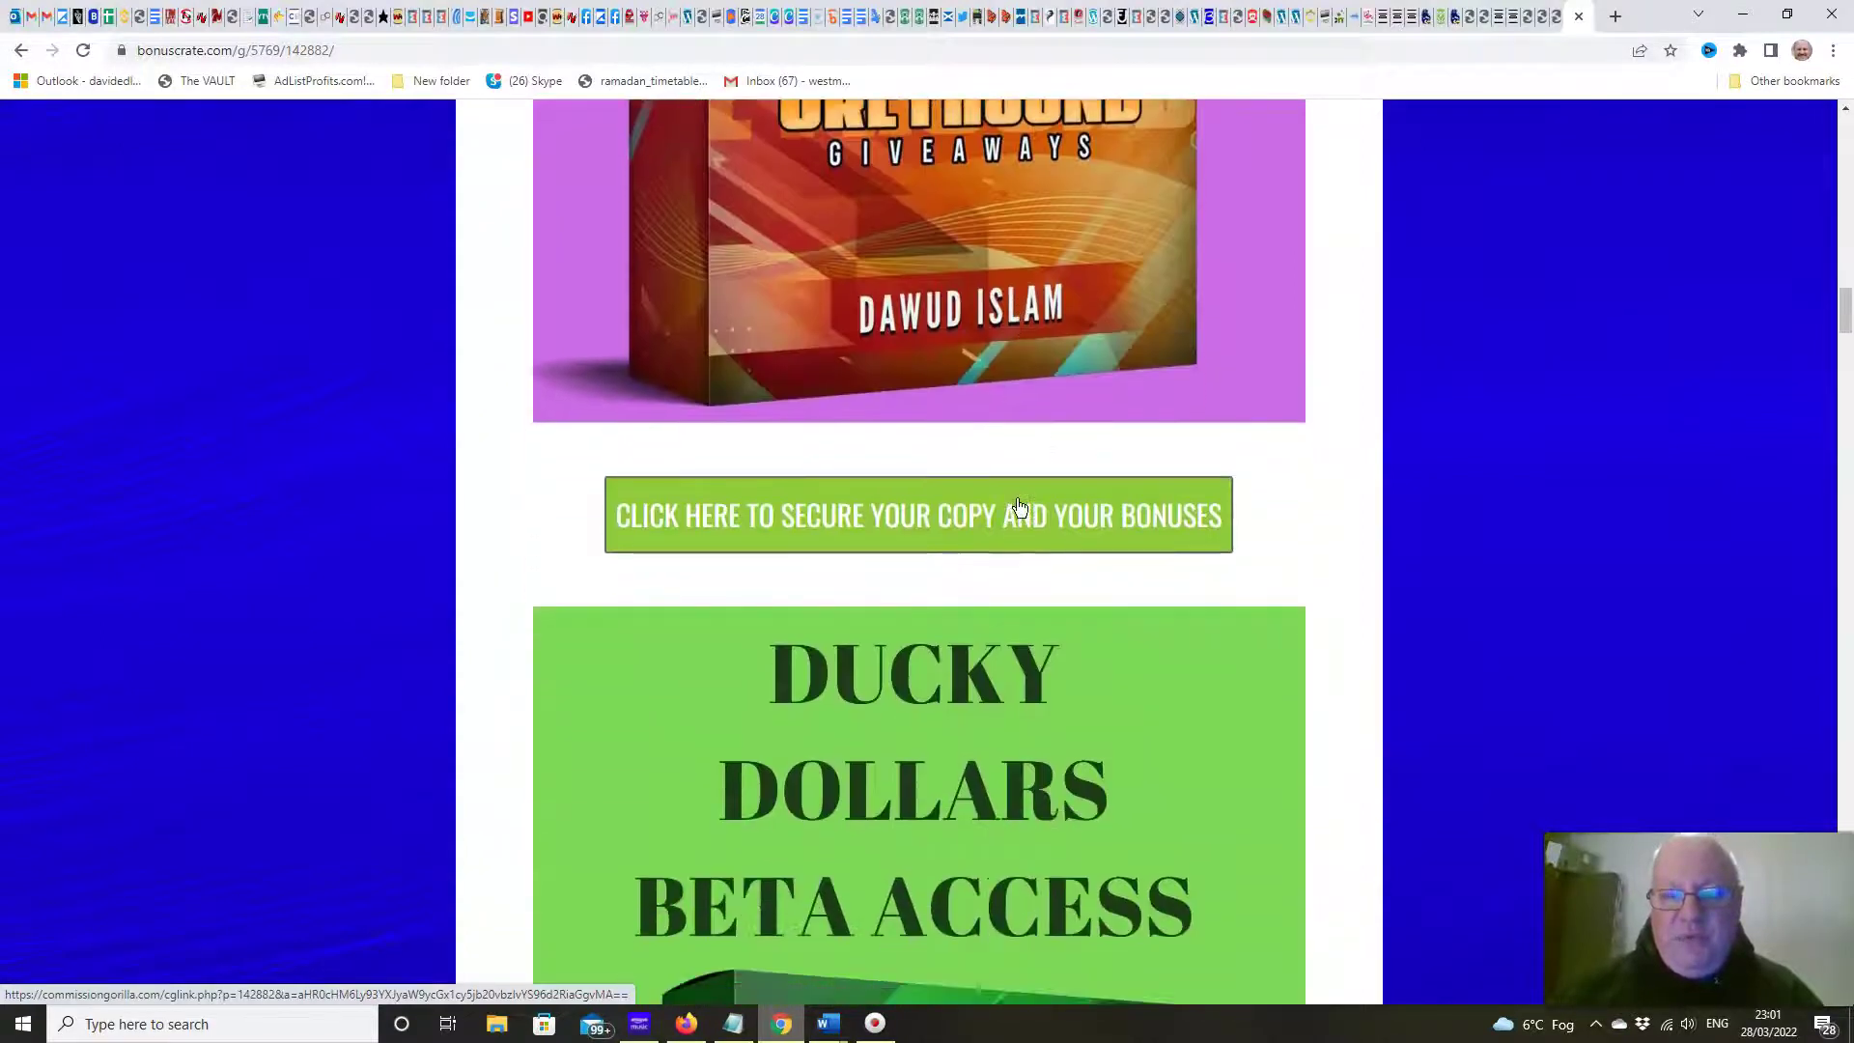
scroll(1019, 507, "down", 1)
scroll(1017, 505, "down", 1)
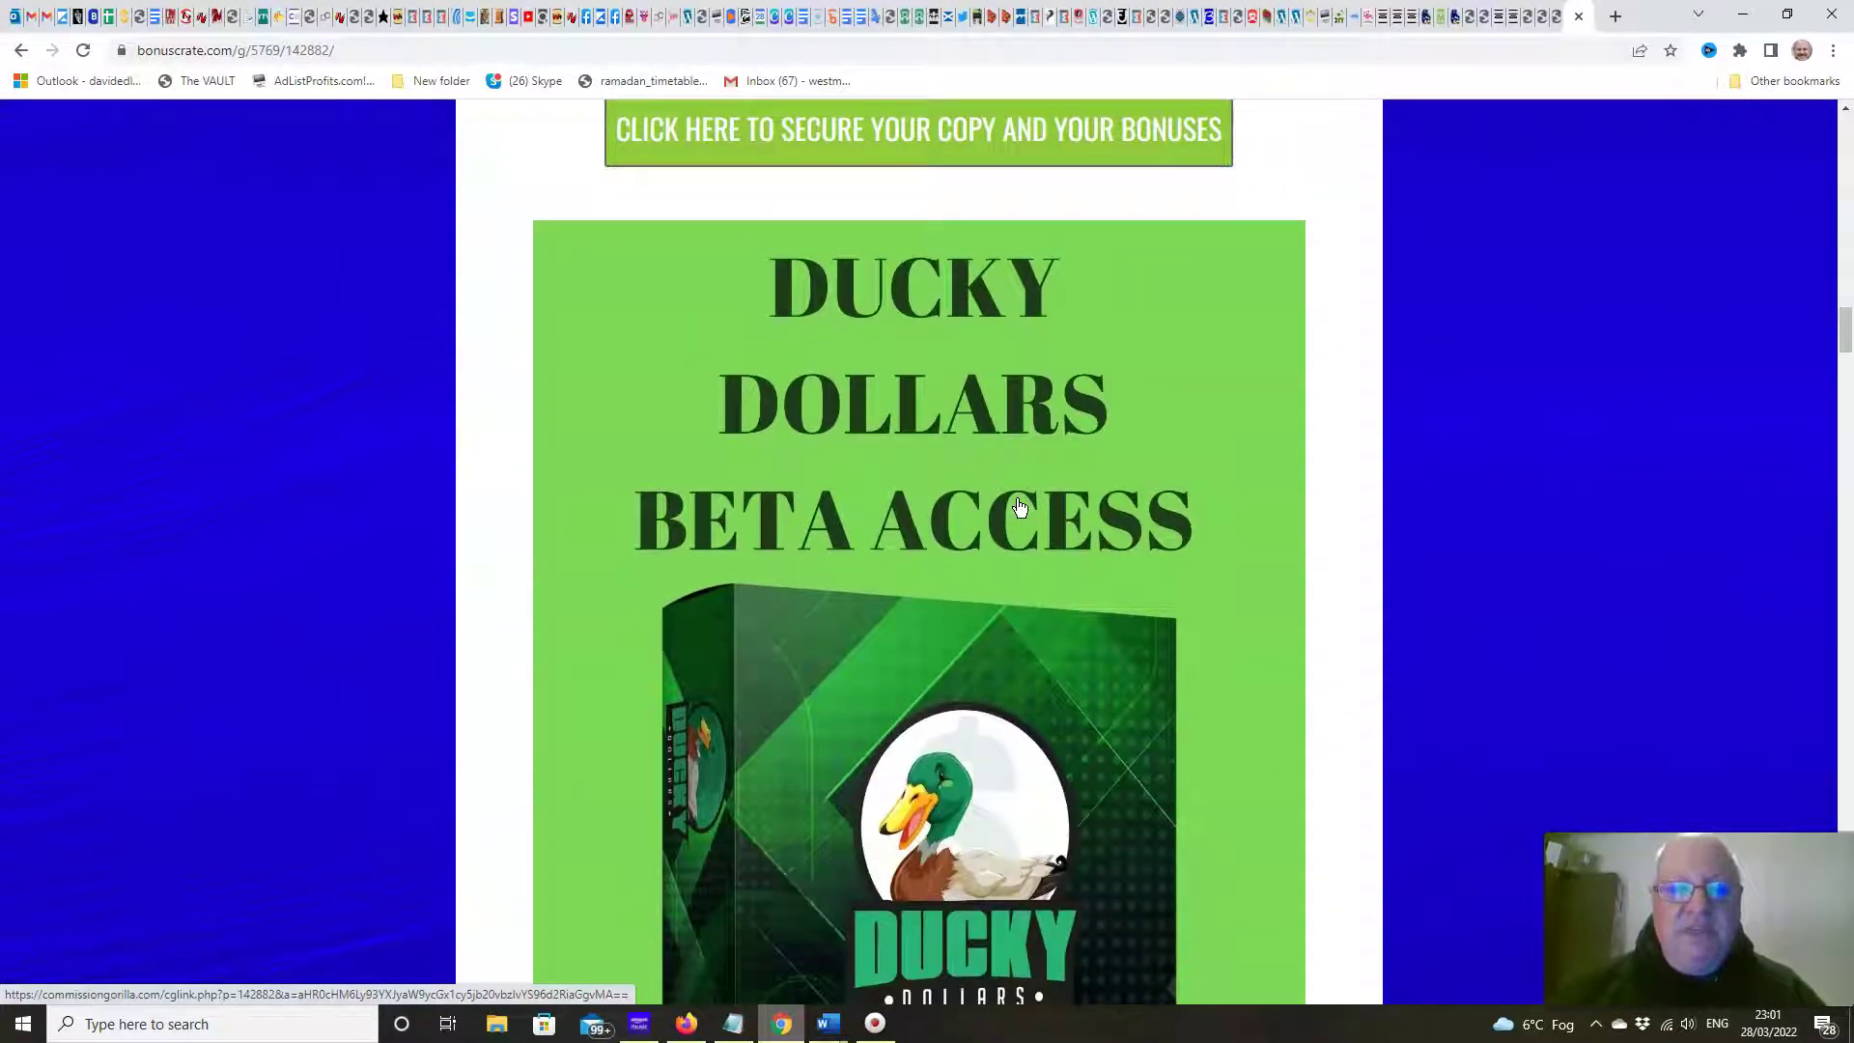
scroll(1019, 506, "down", 1)
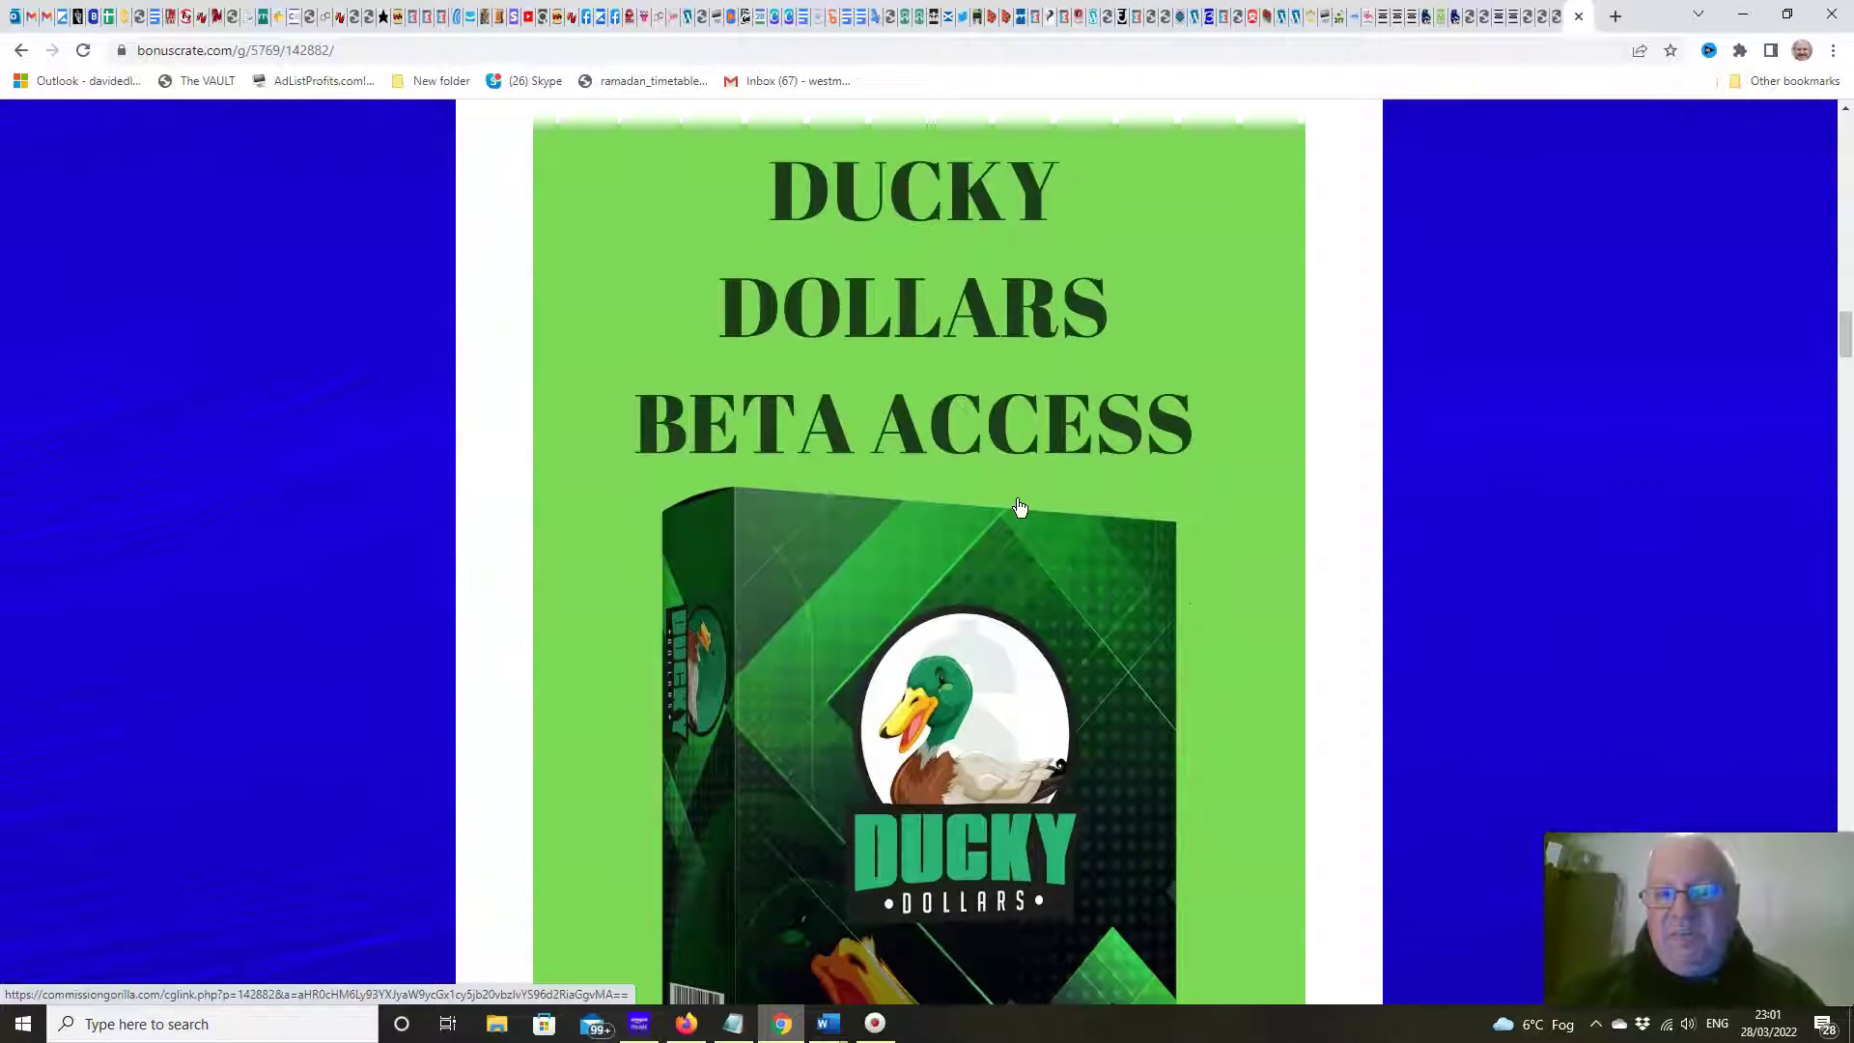
left_click(1145, 482)
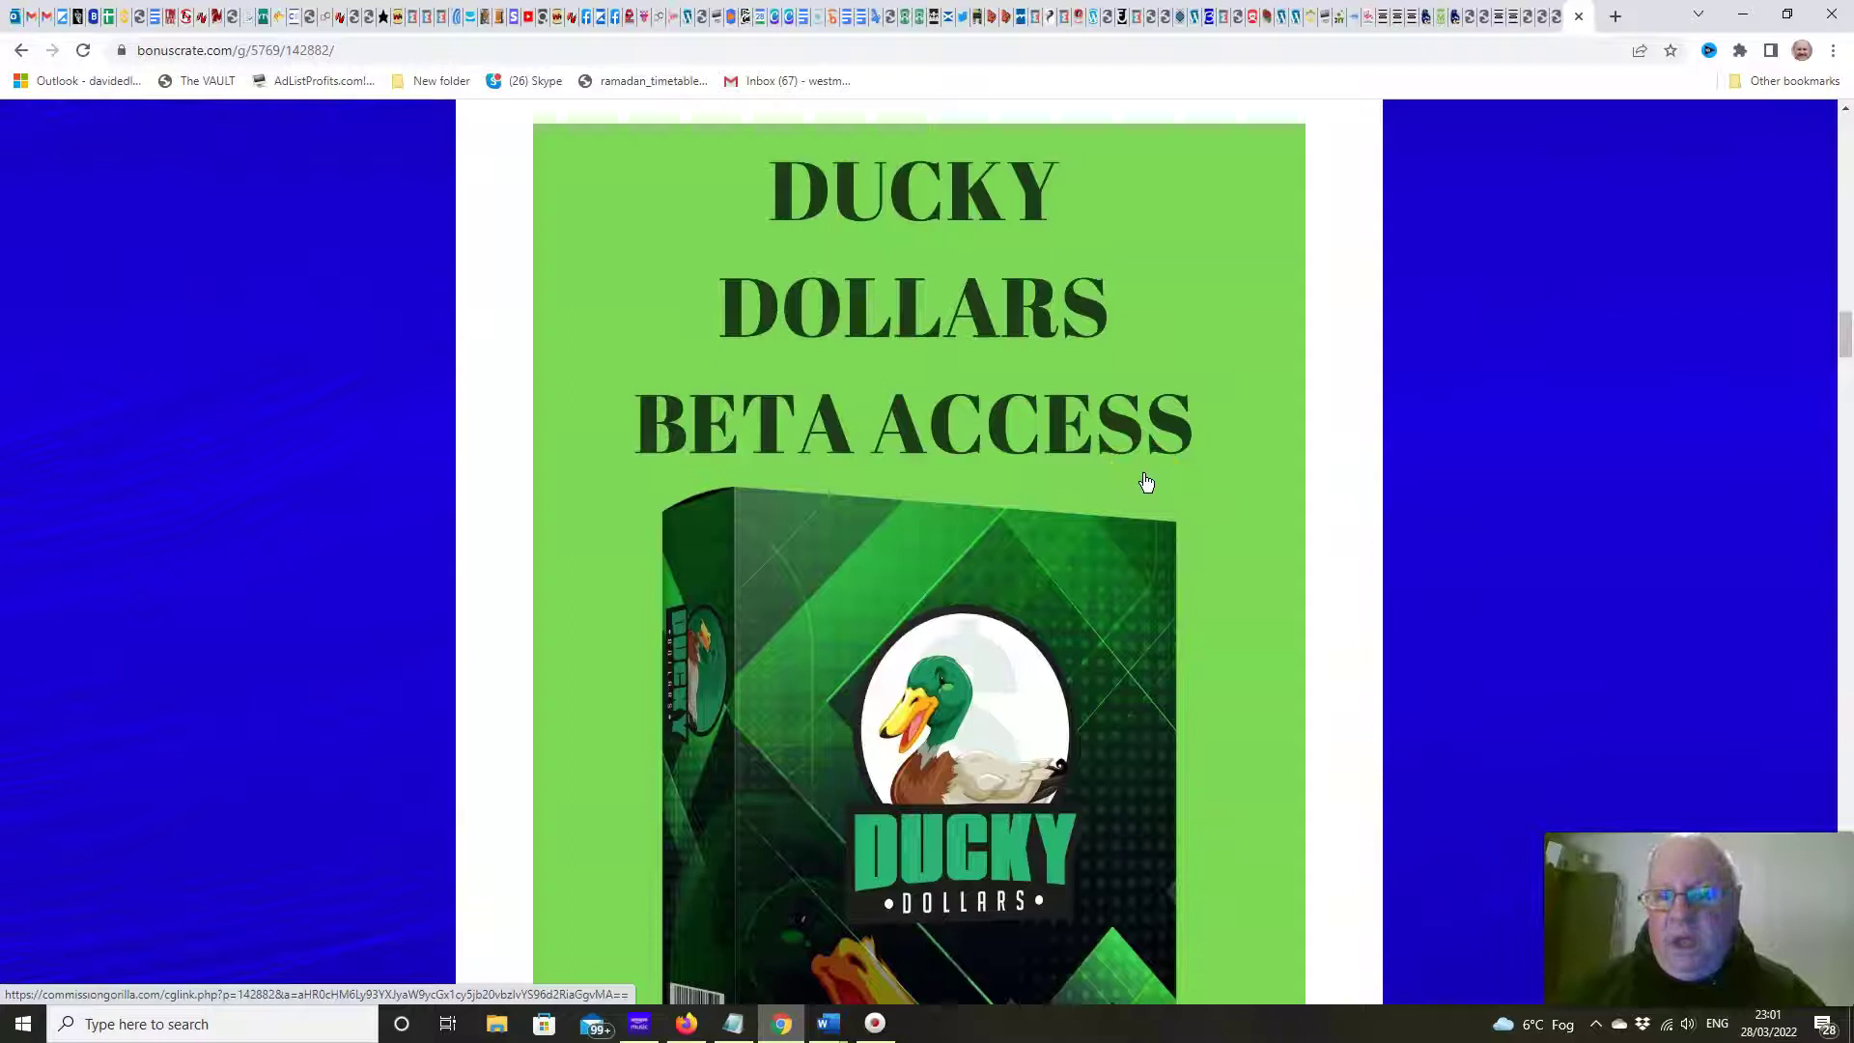
scroll(1146, 483, "down", 3)
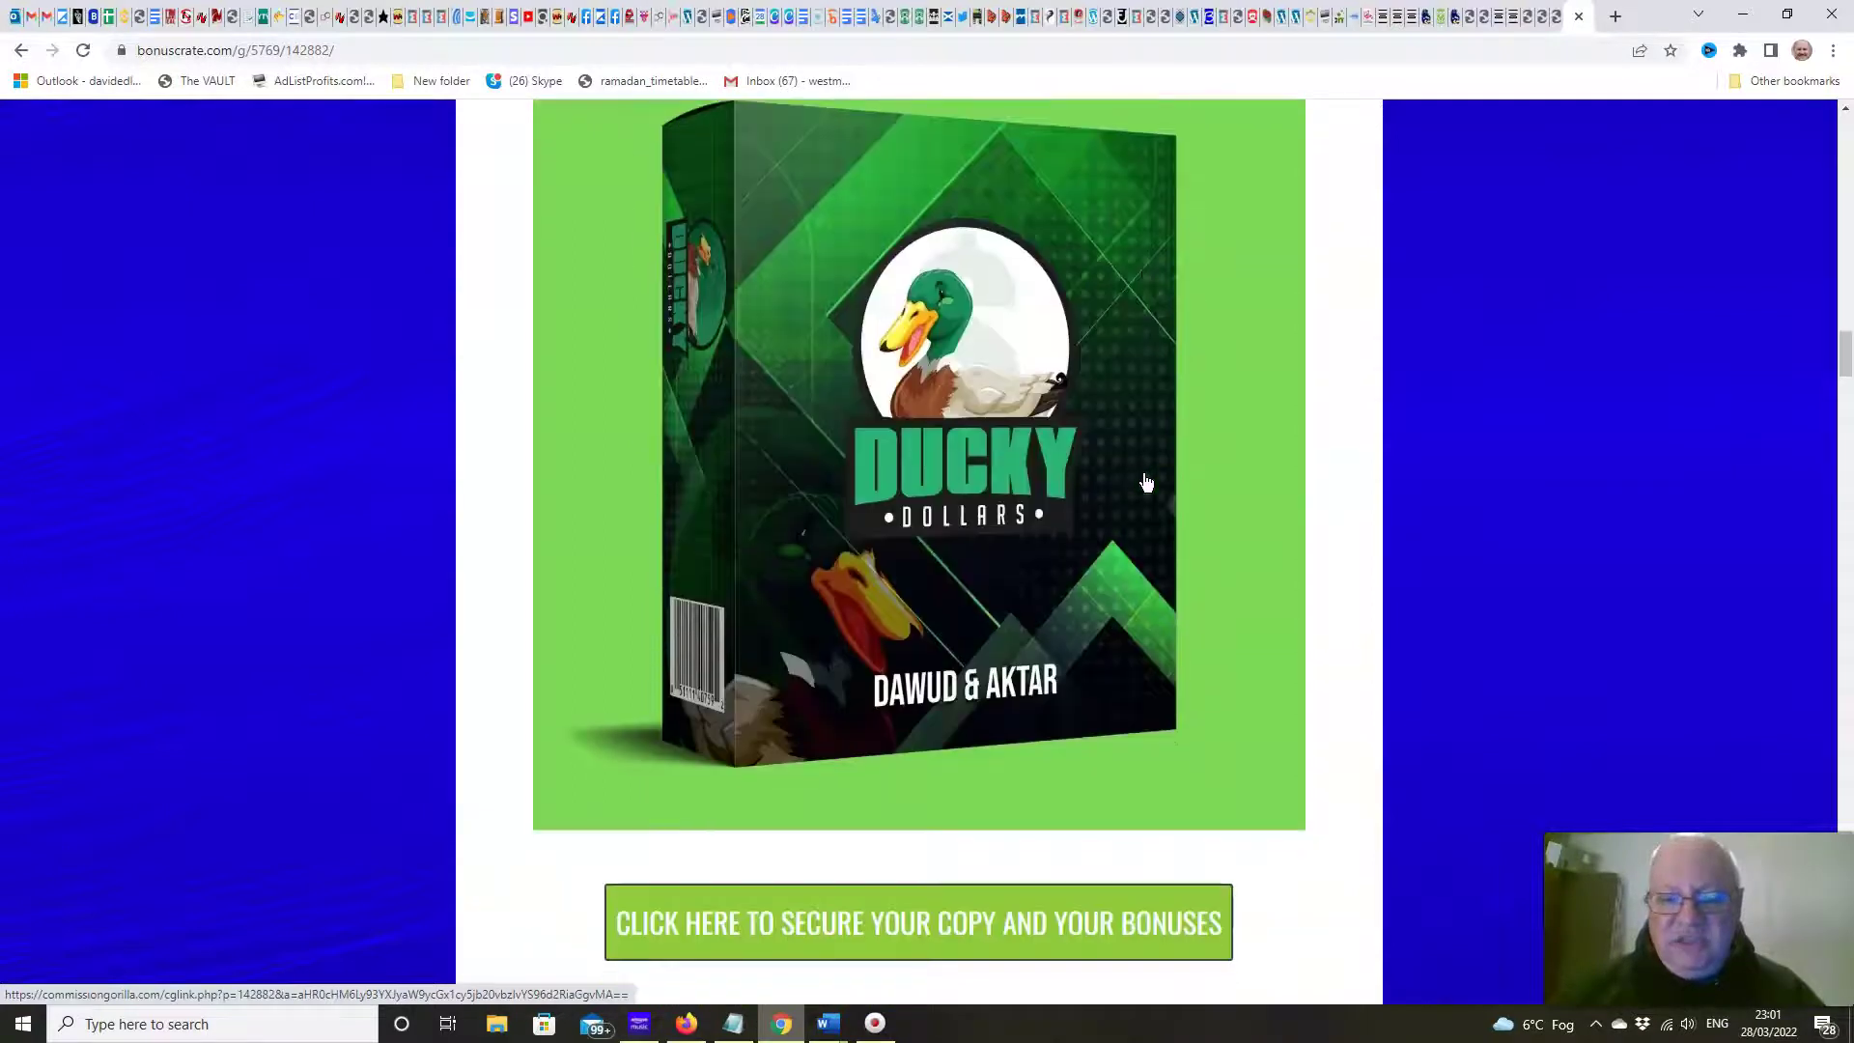
scroll(1145, 482, "down", 2)
scroll(1145, 483, "down", 3)
scroll(1144, 483, "down", 1)
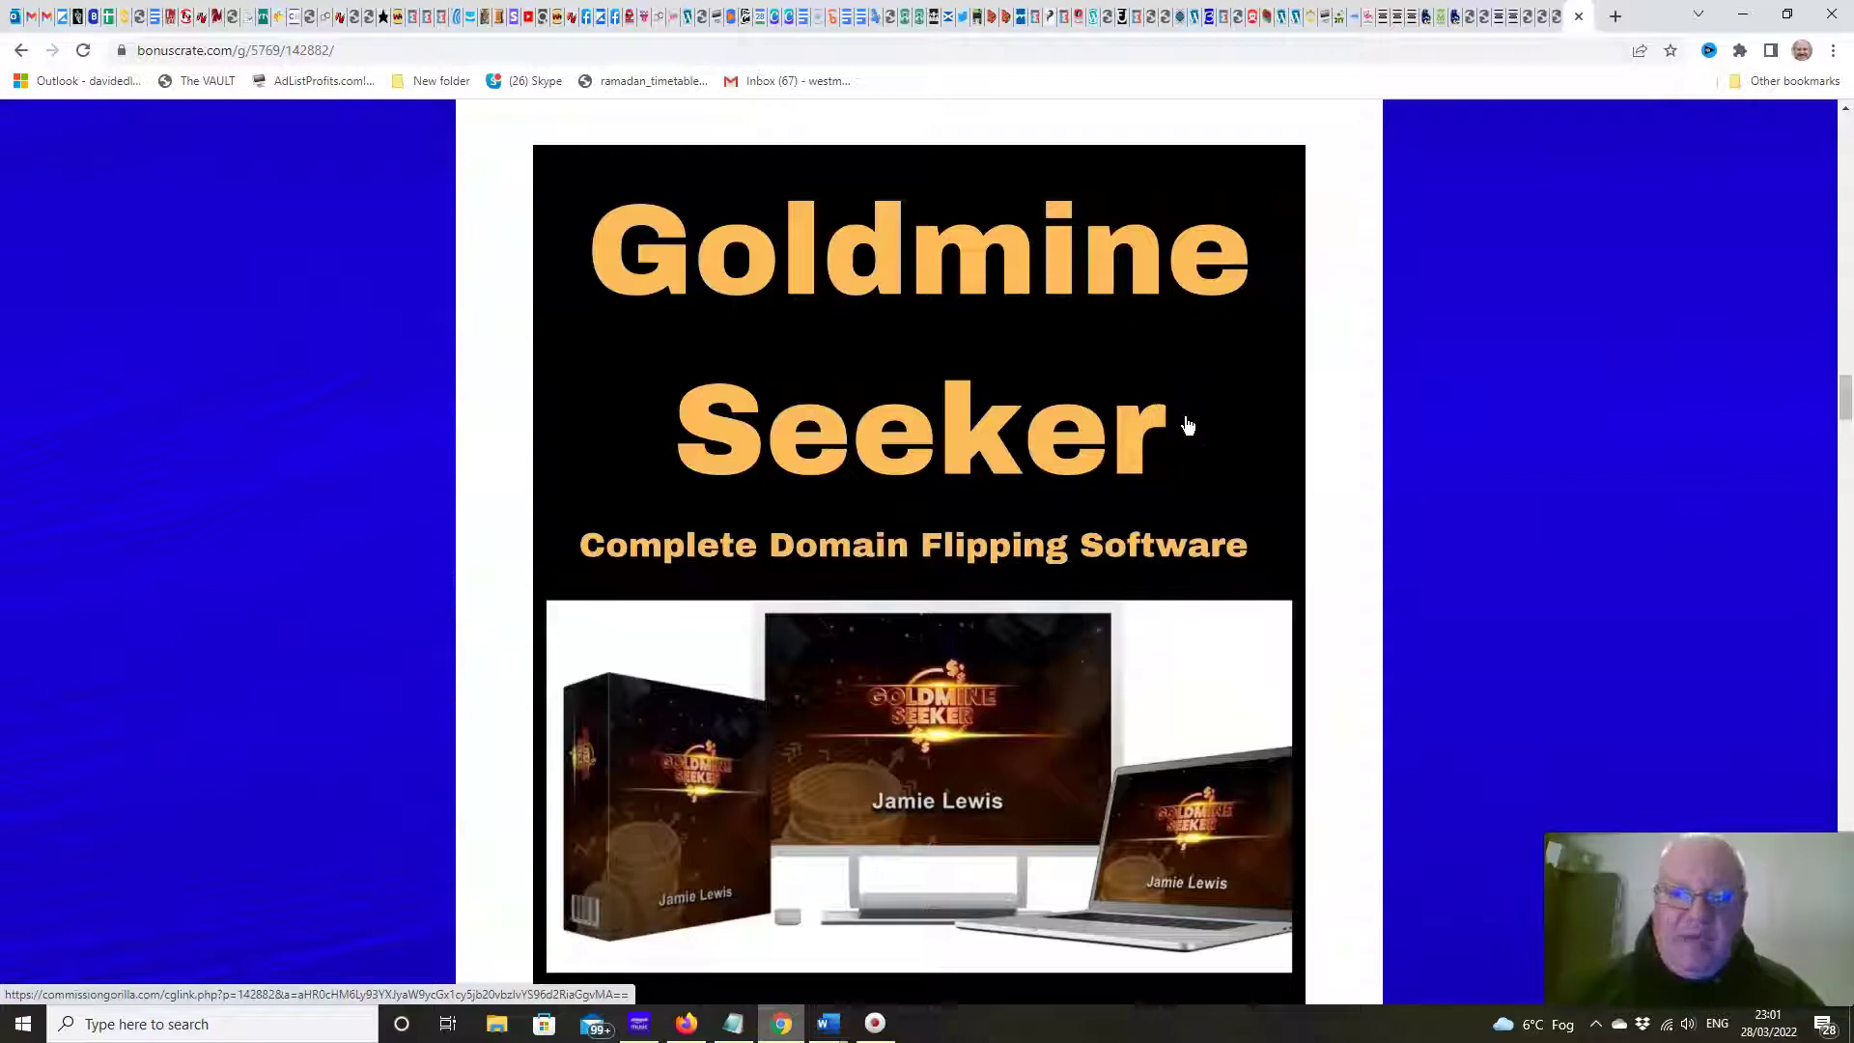
scroll(1186, 425, "down", 3)
scroll(1187, 425, "down", 3)
scroll(1186, 425, "down", 2)
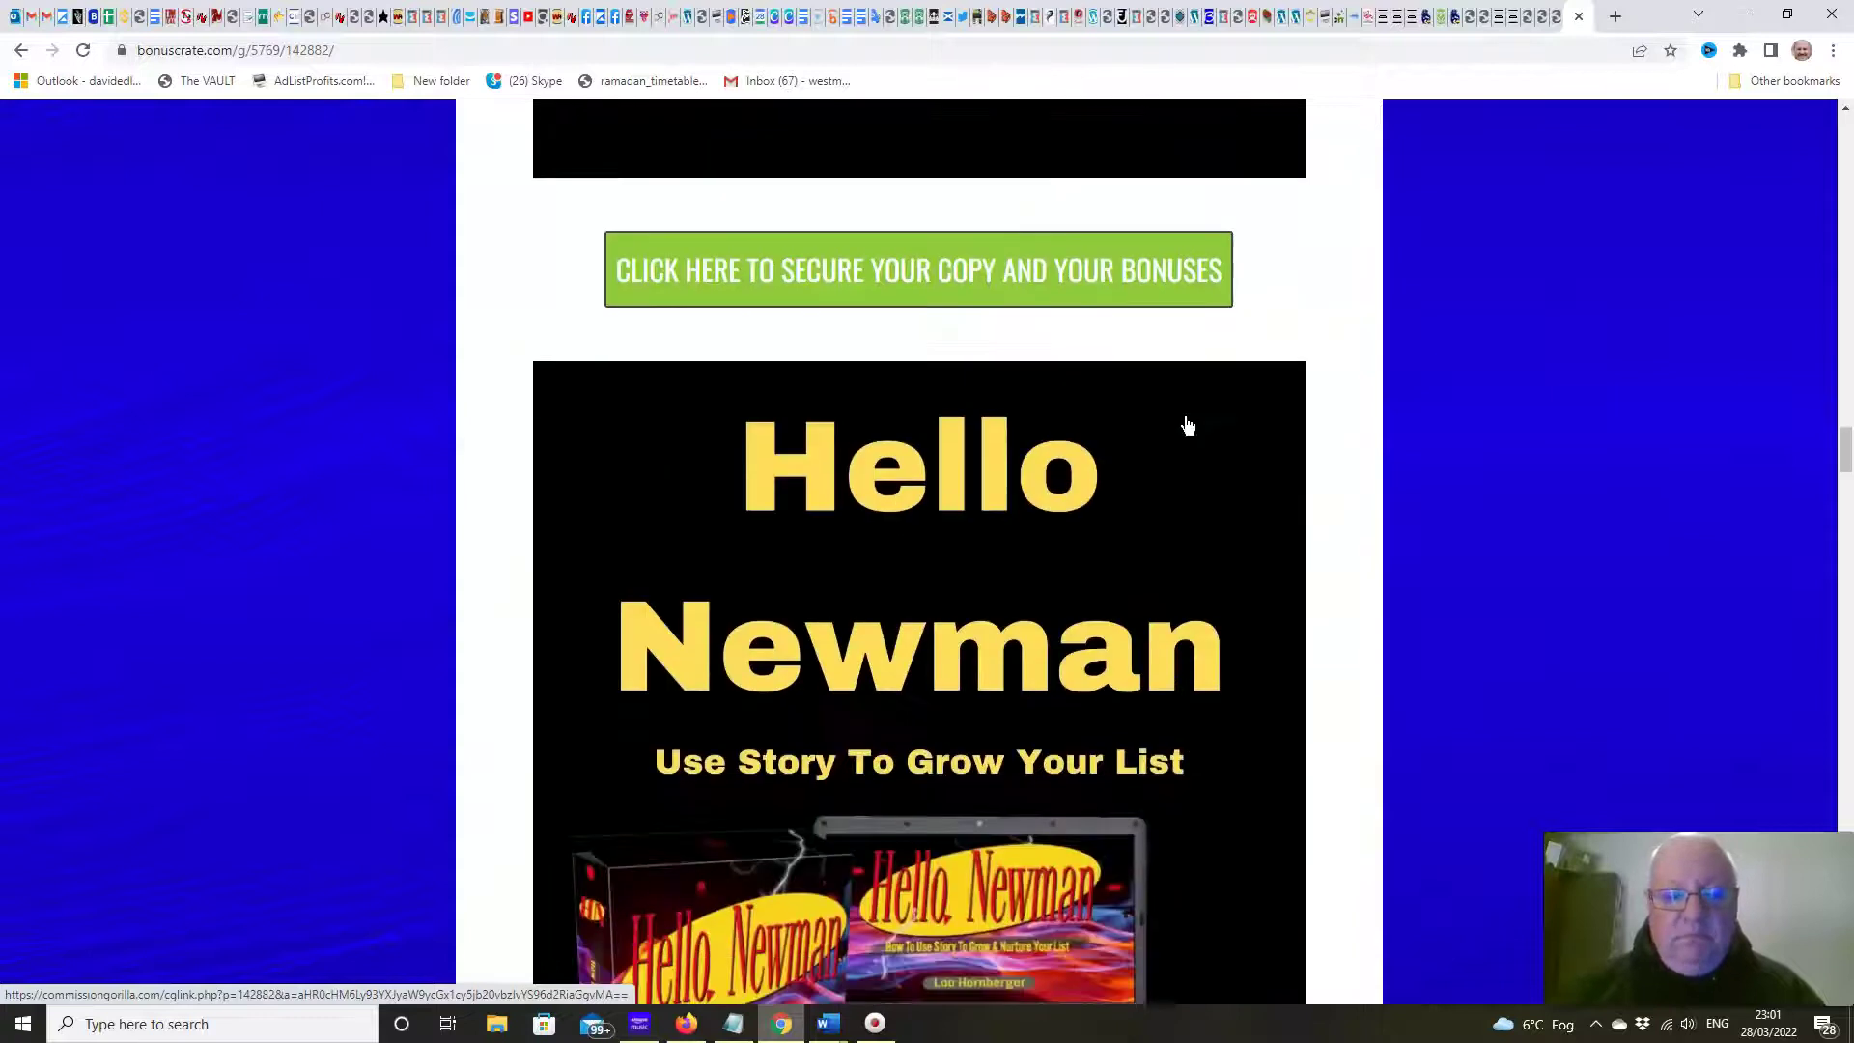
scroll(1186, 424, "down", 1)
scroll(1185, 425, "down", 1)
scroll(1186, 425, "down", 1)
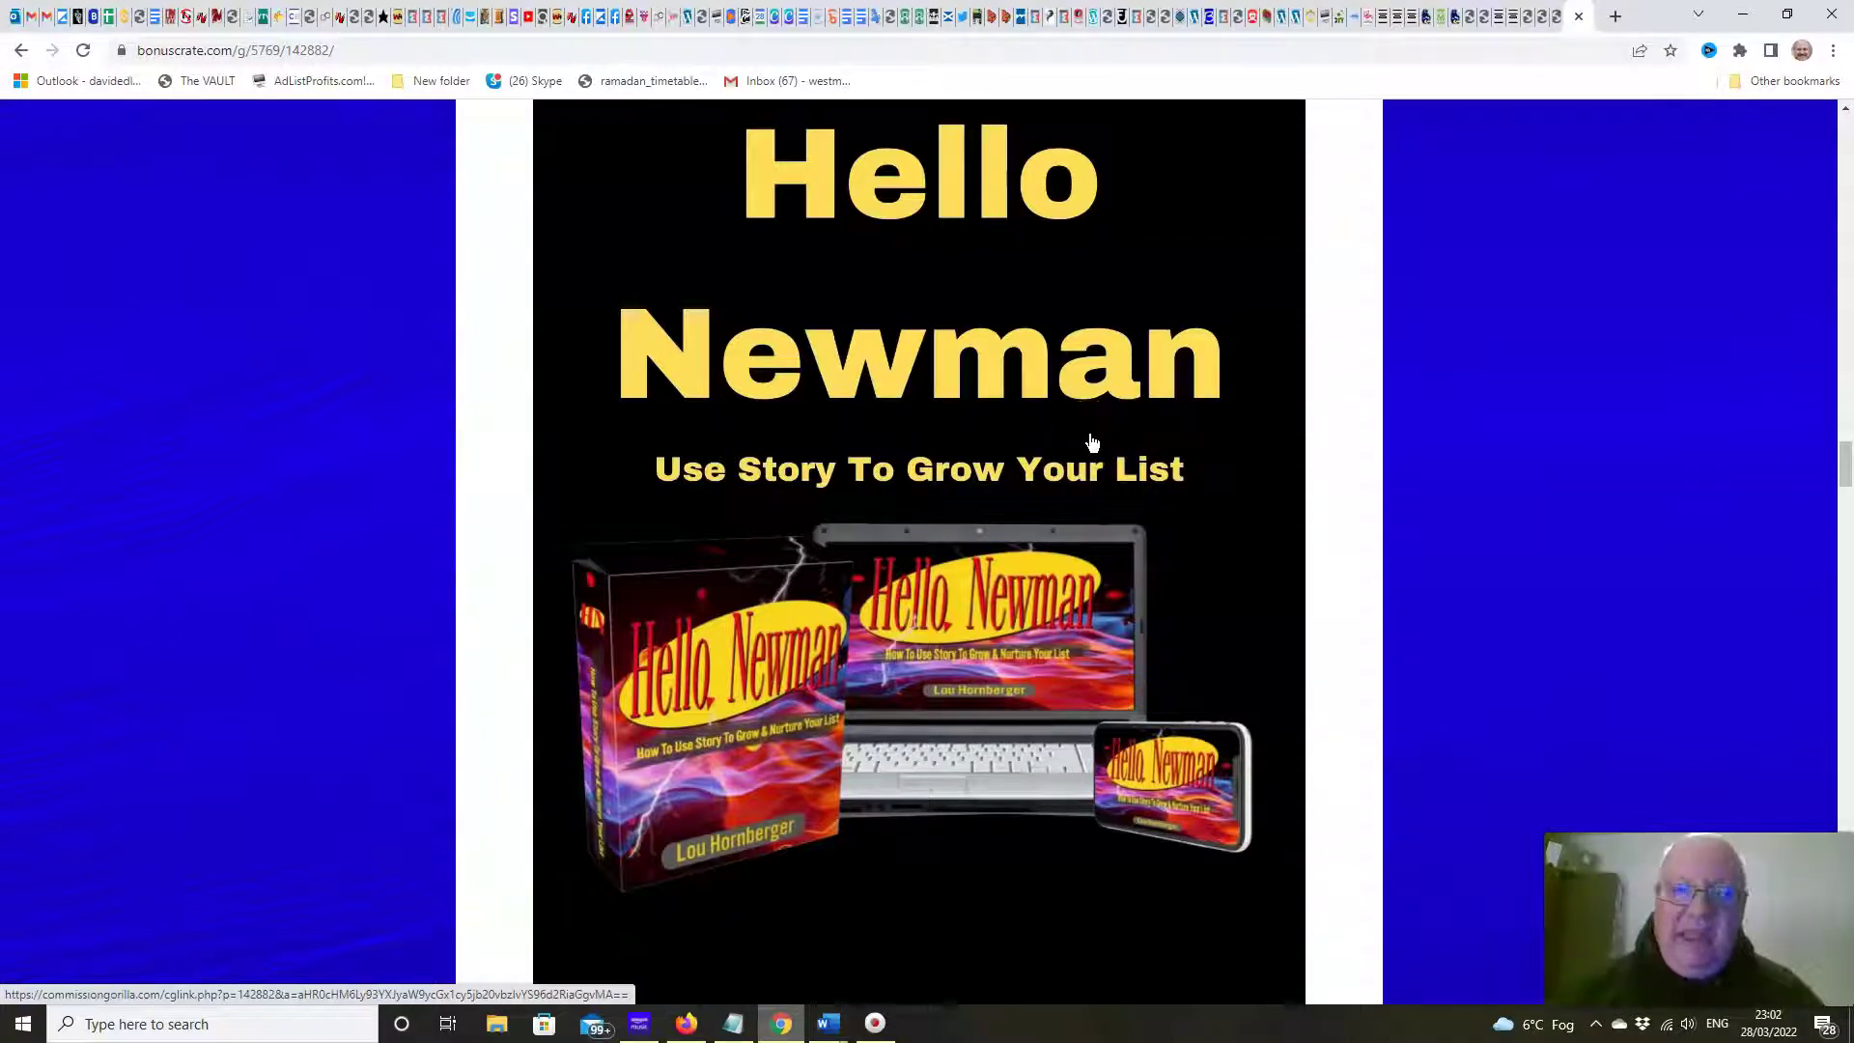
scroll(1093, 442, "down", 2)
scroll(1092, 441, "down", 2)
scroll(1093, 443, "down", 3)
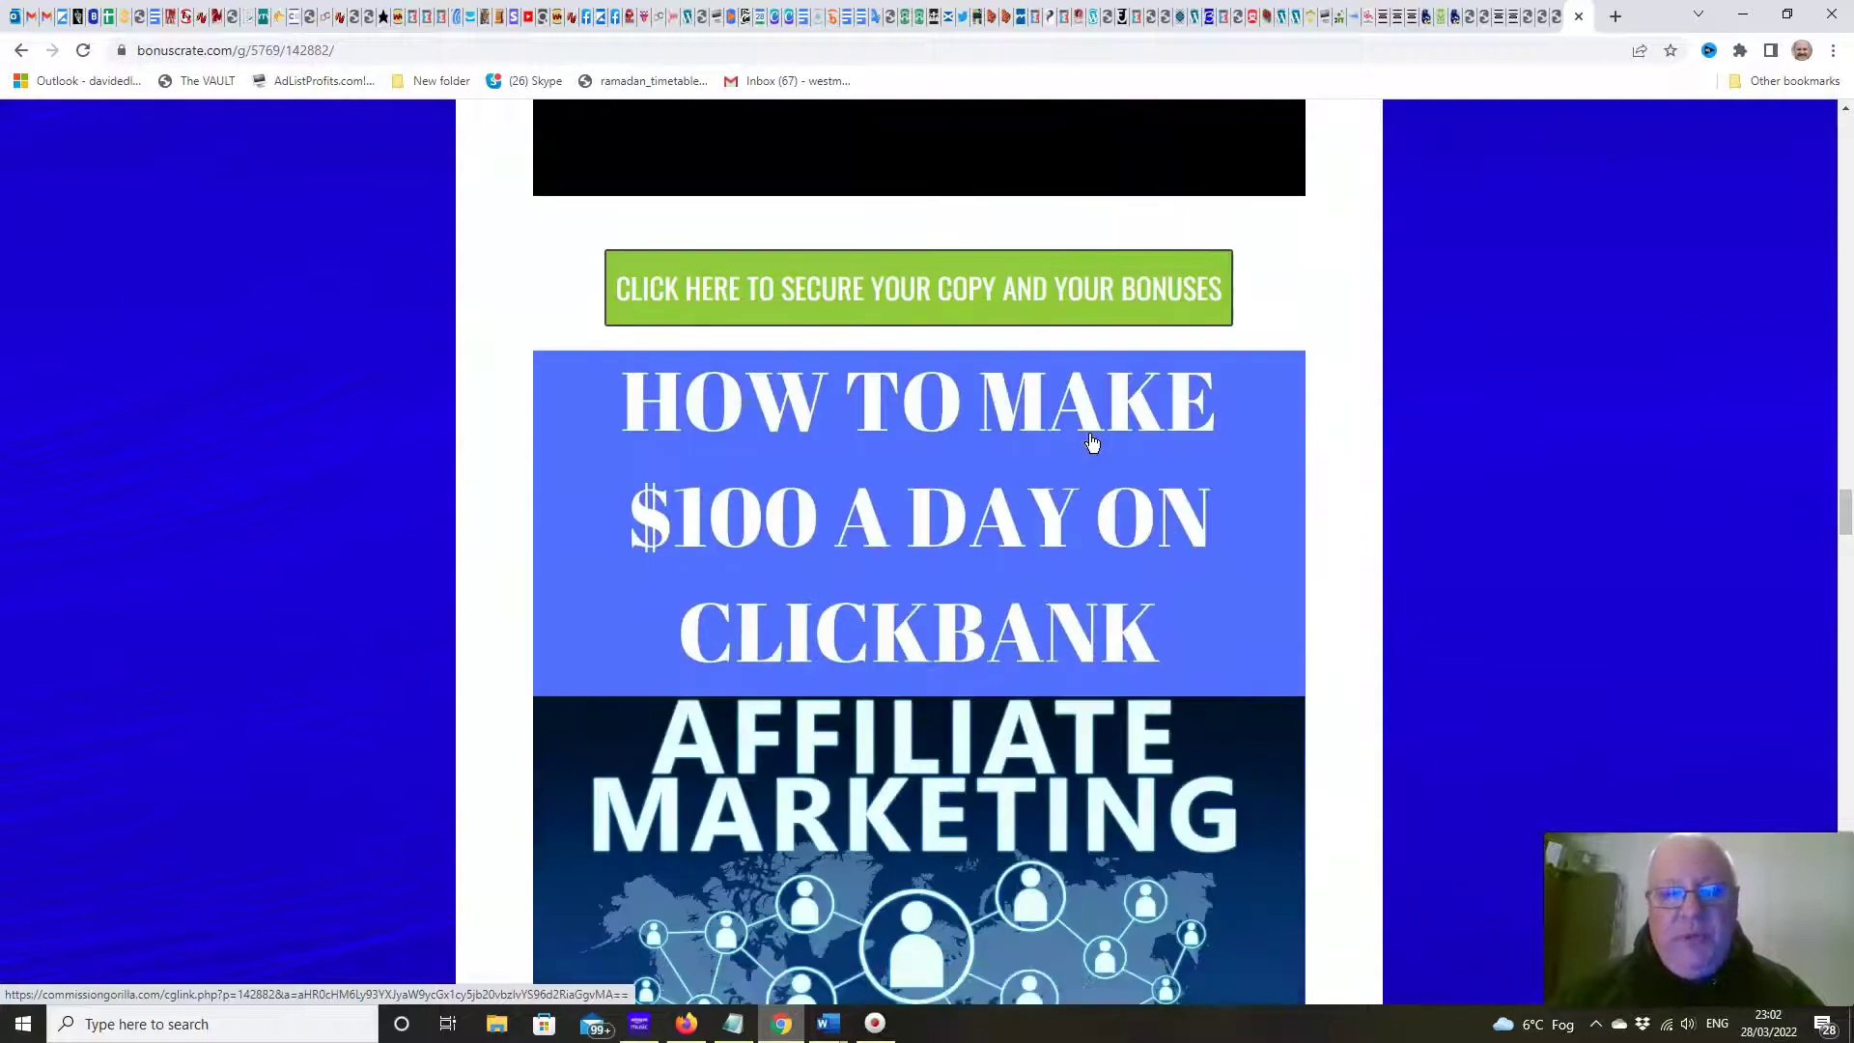
scroll(1092, 442, "down", 2)
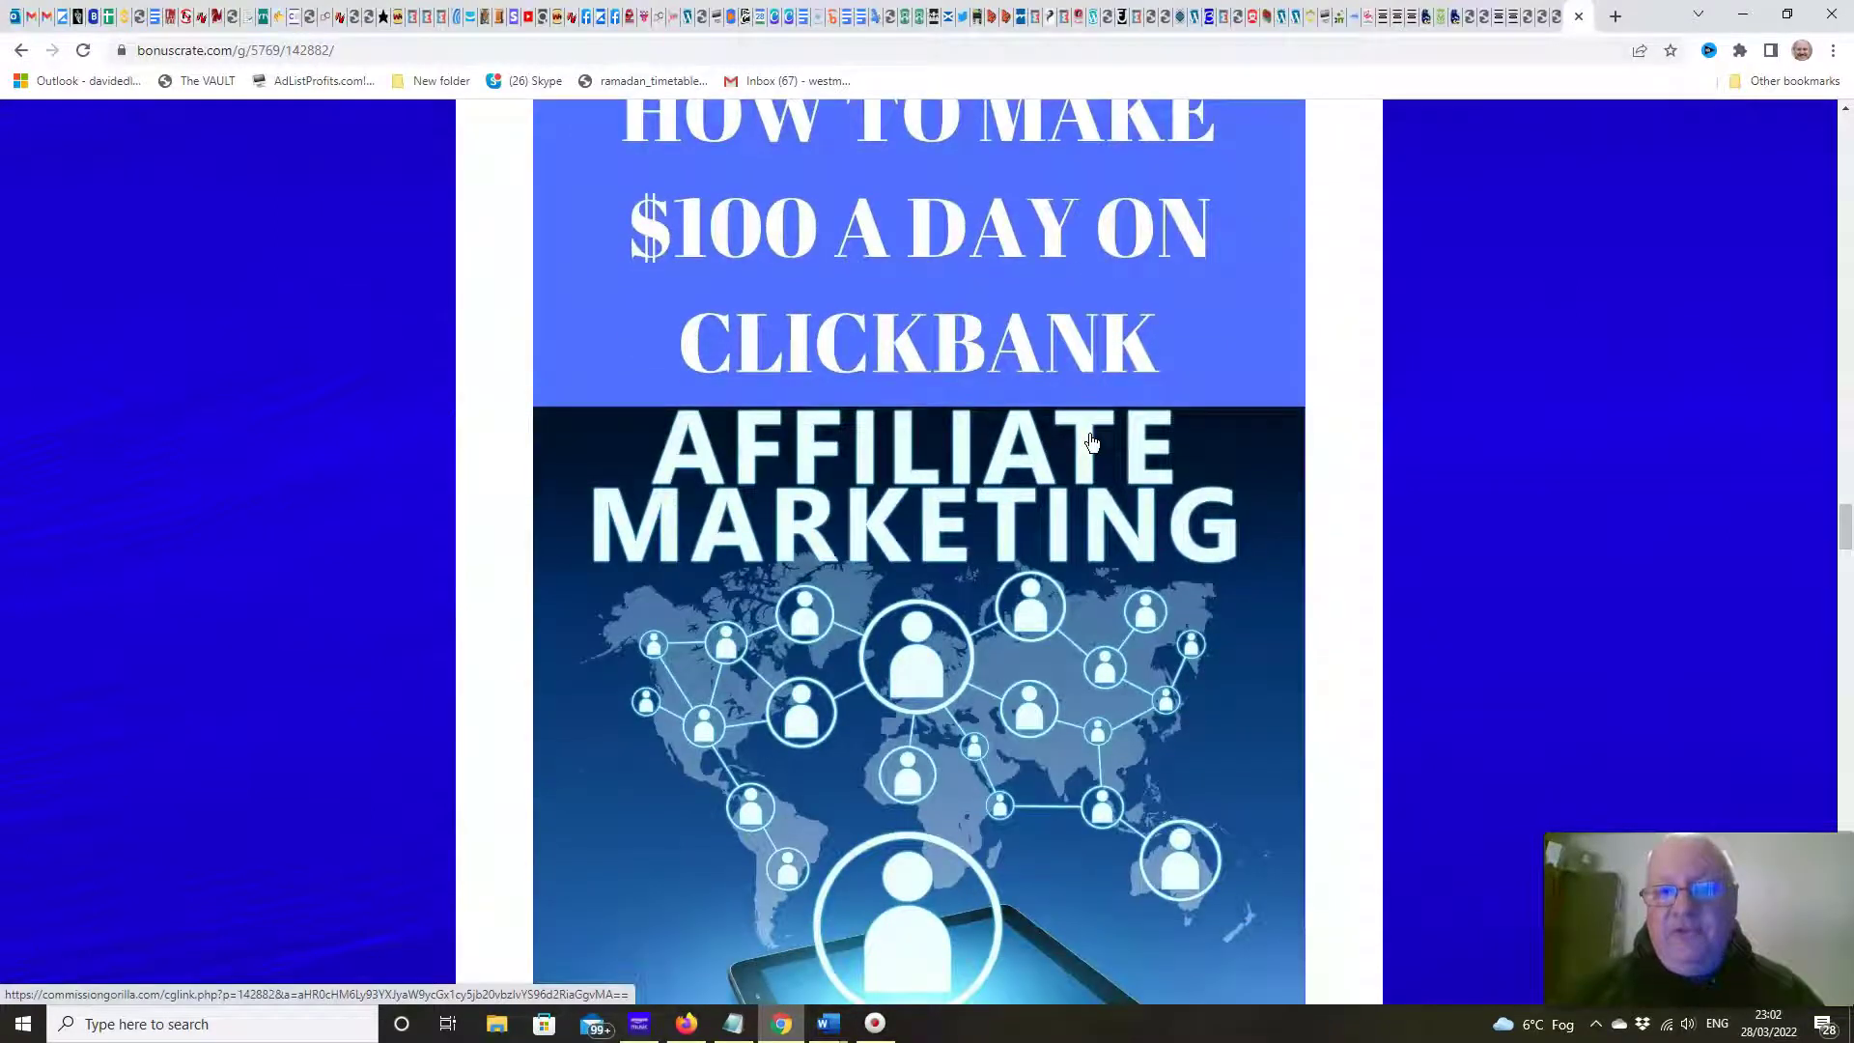
scroll(1093, 443, "down", 1)
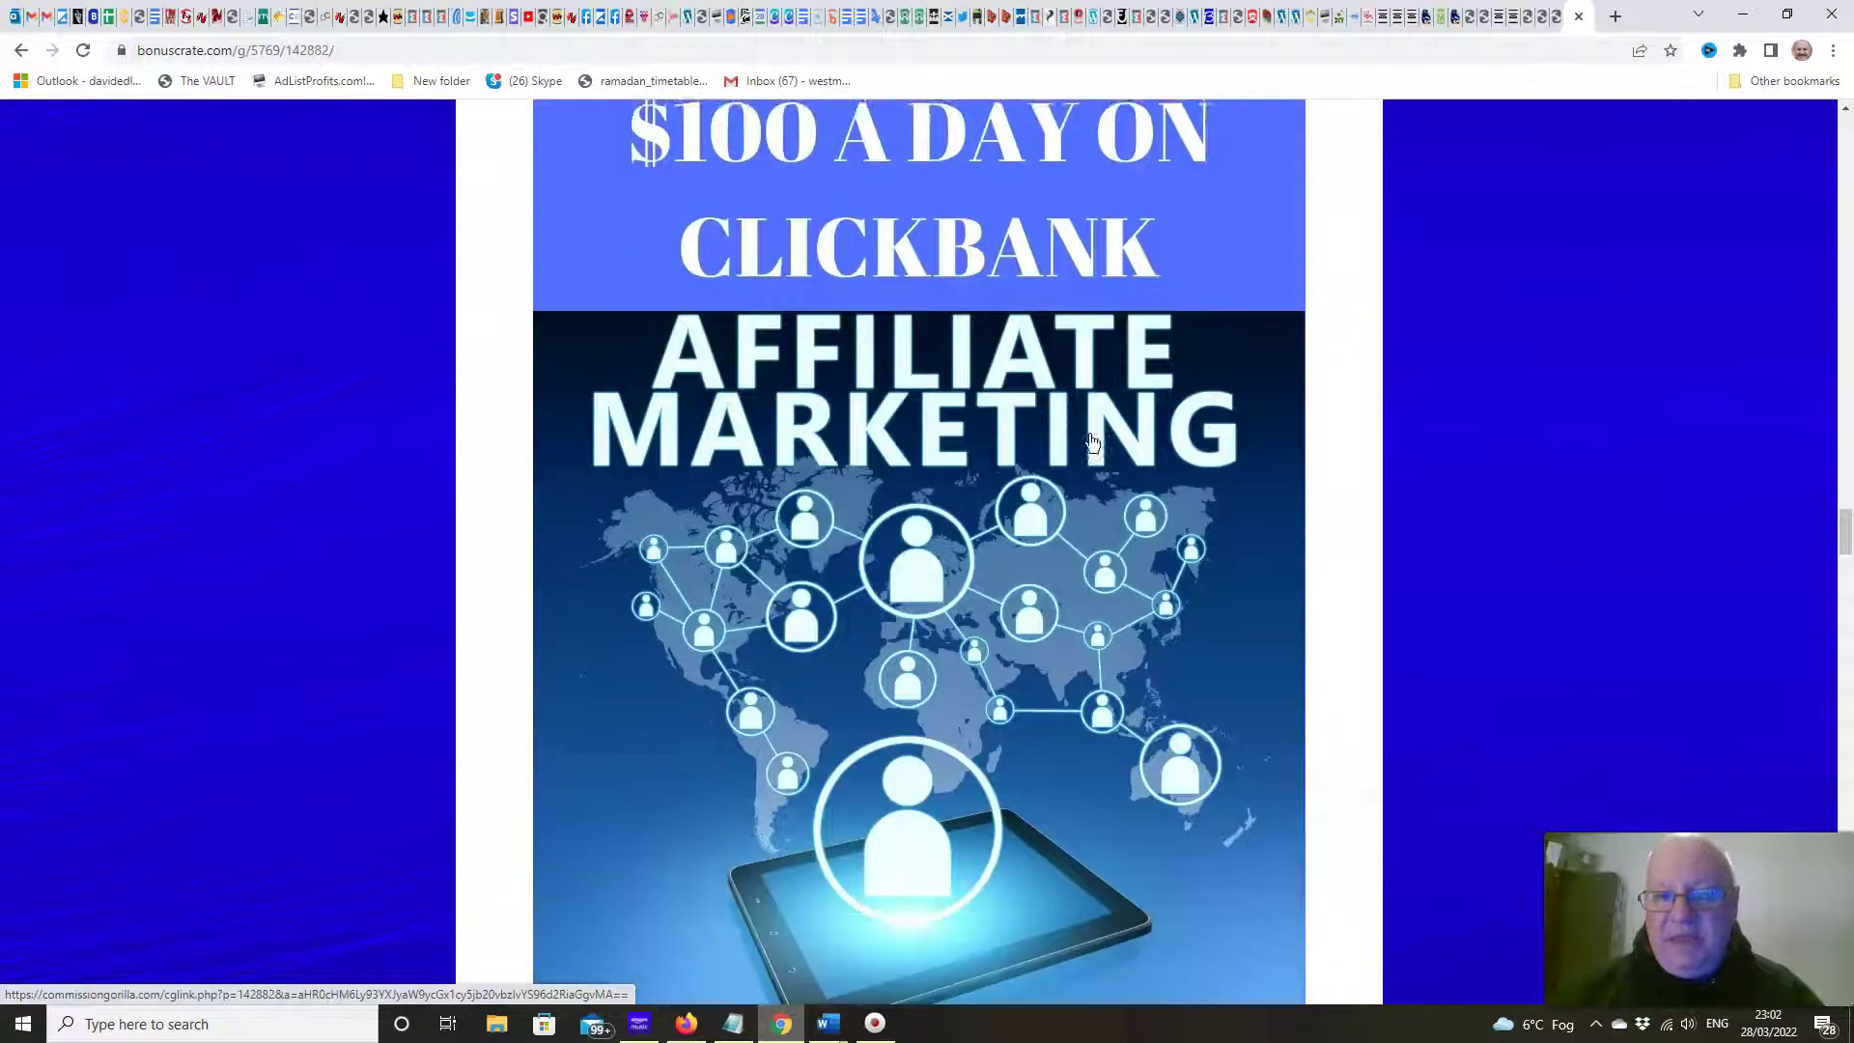
scroll(1093, 442, "down", 2)
scroll(1092, 441, "down", 2)
scroll(1094, 442, "down", 2)
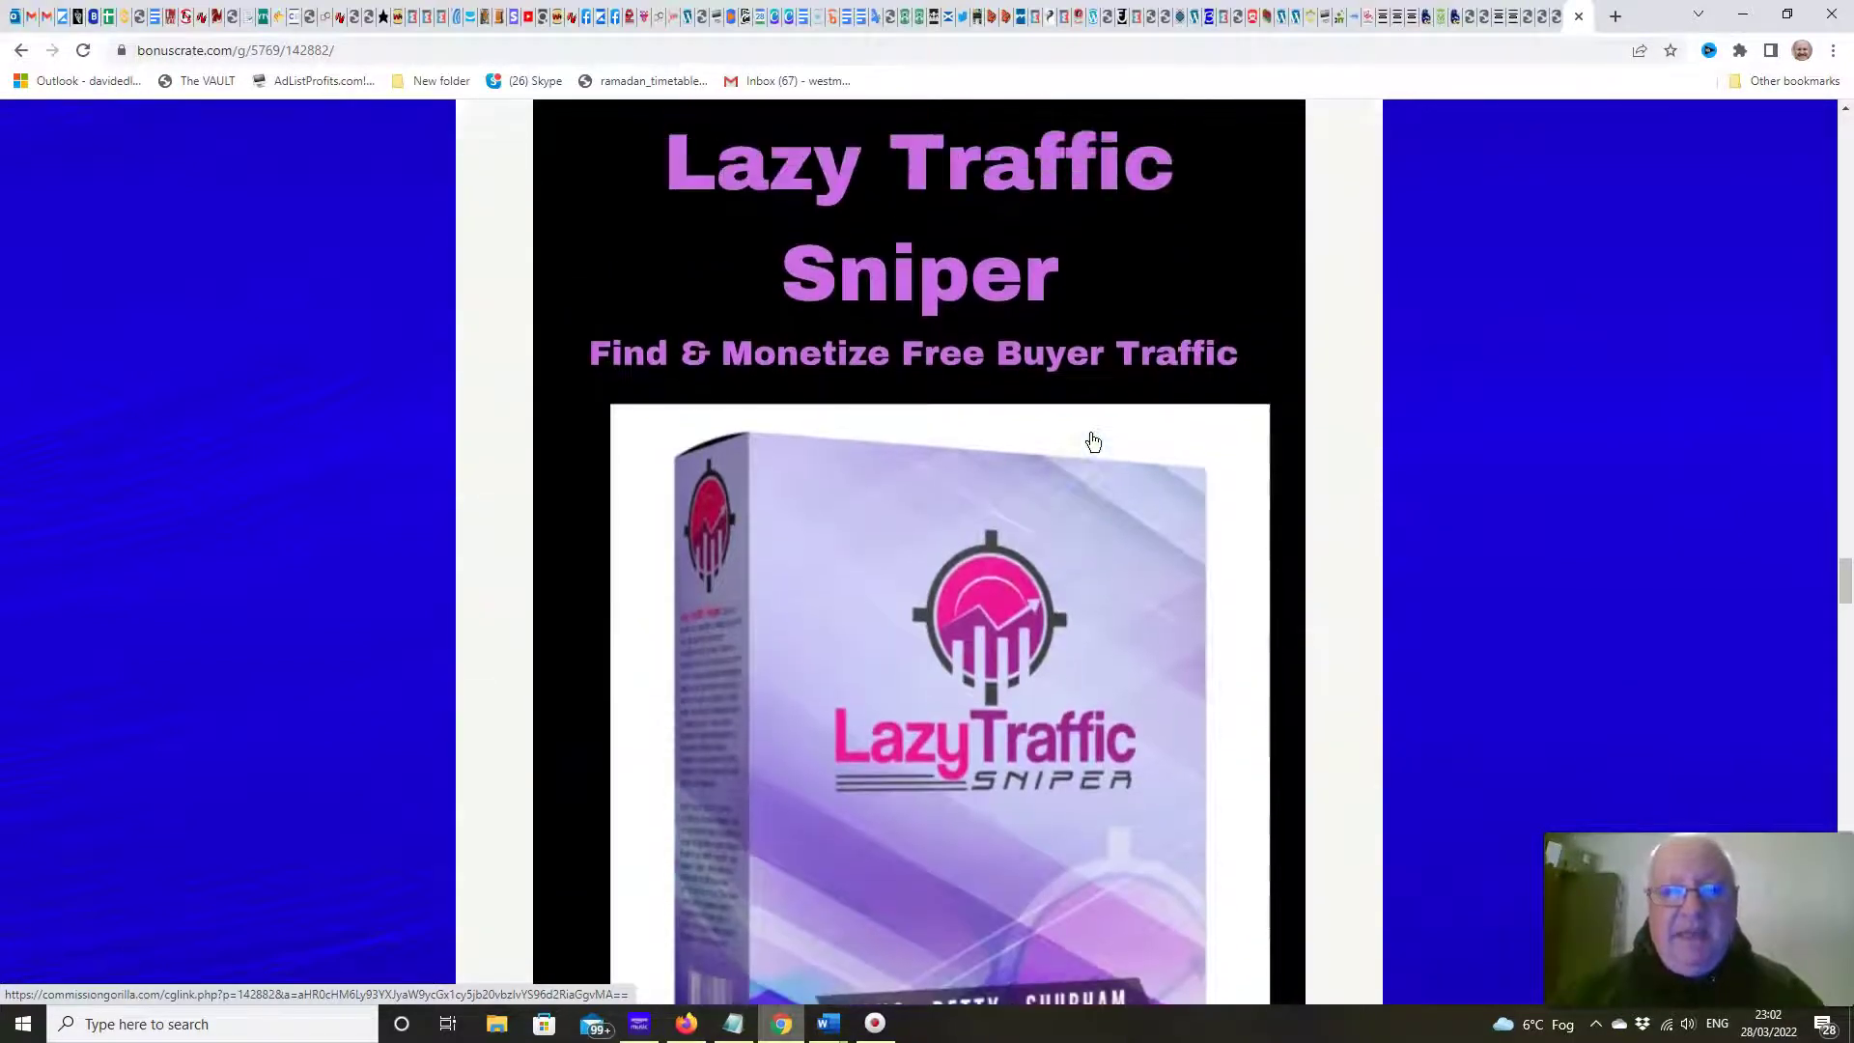
left_click(1100, 446)
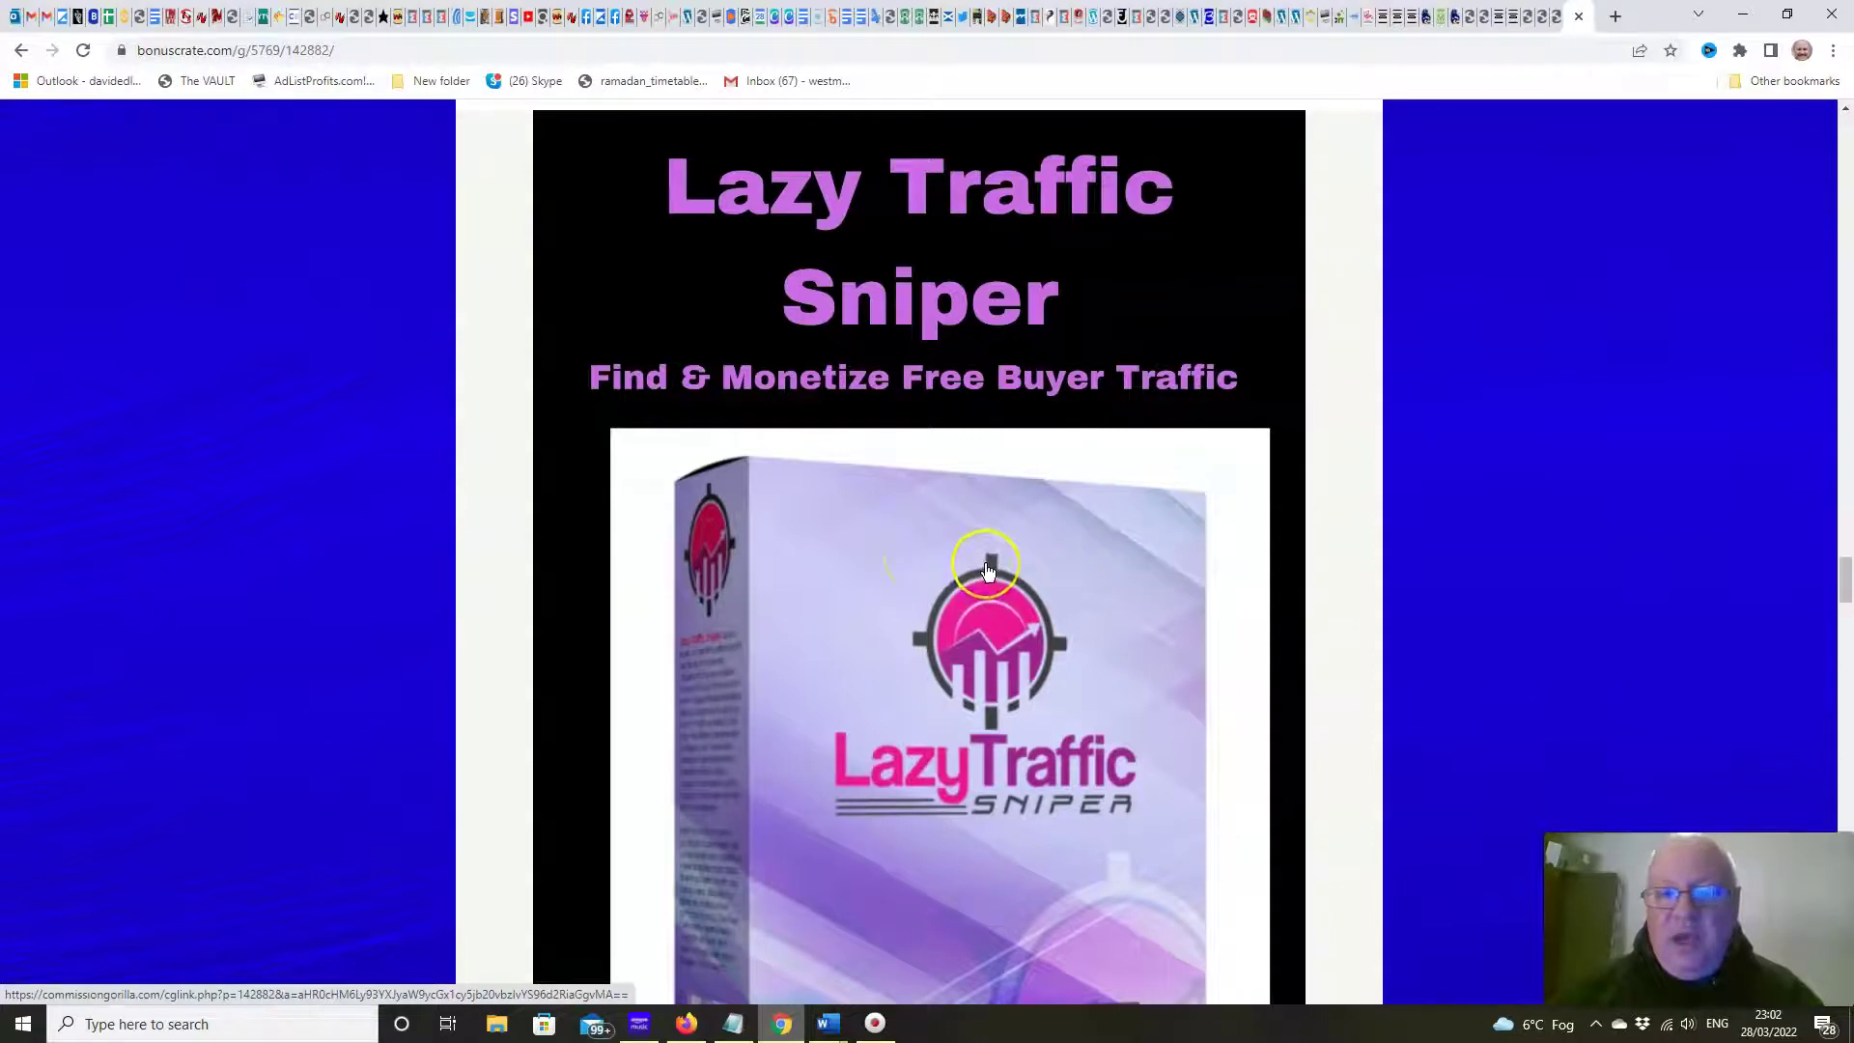
scroll(988, 572, "down", 3)
scroll(988, 573, "down", 3)
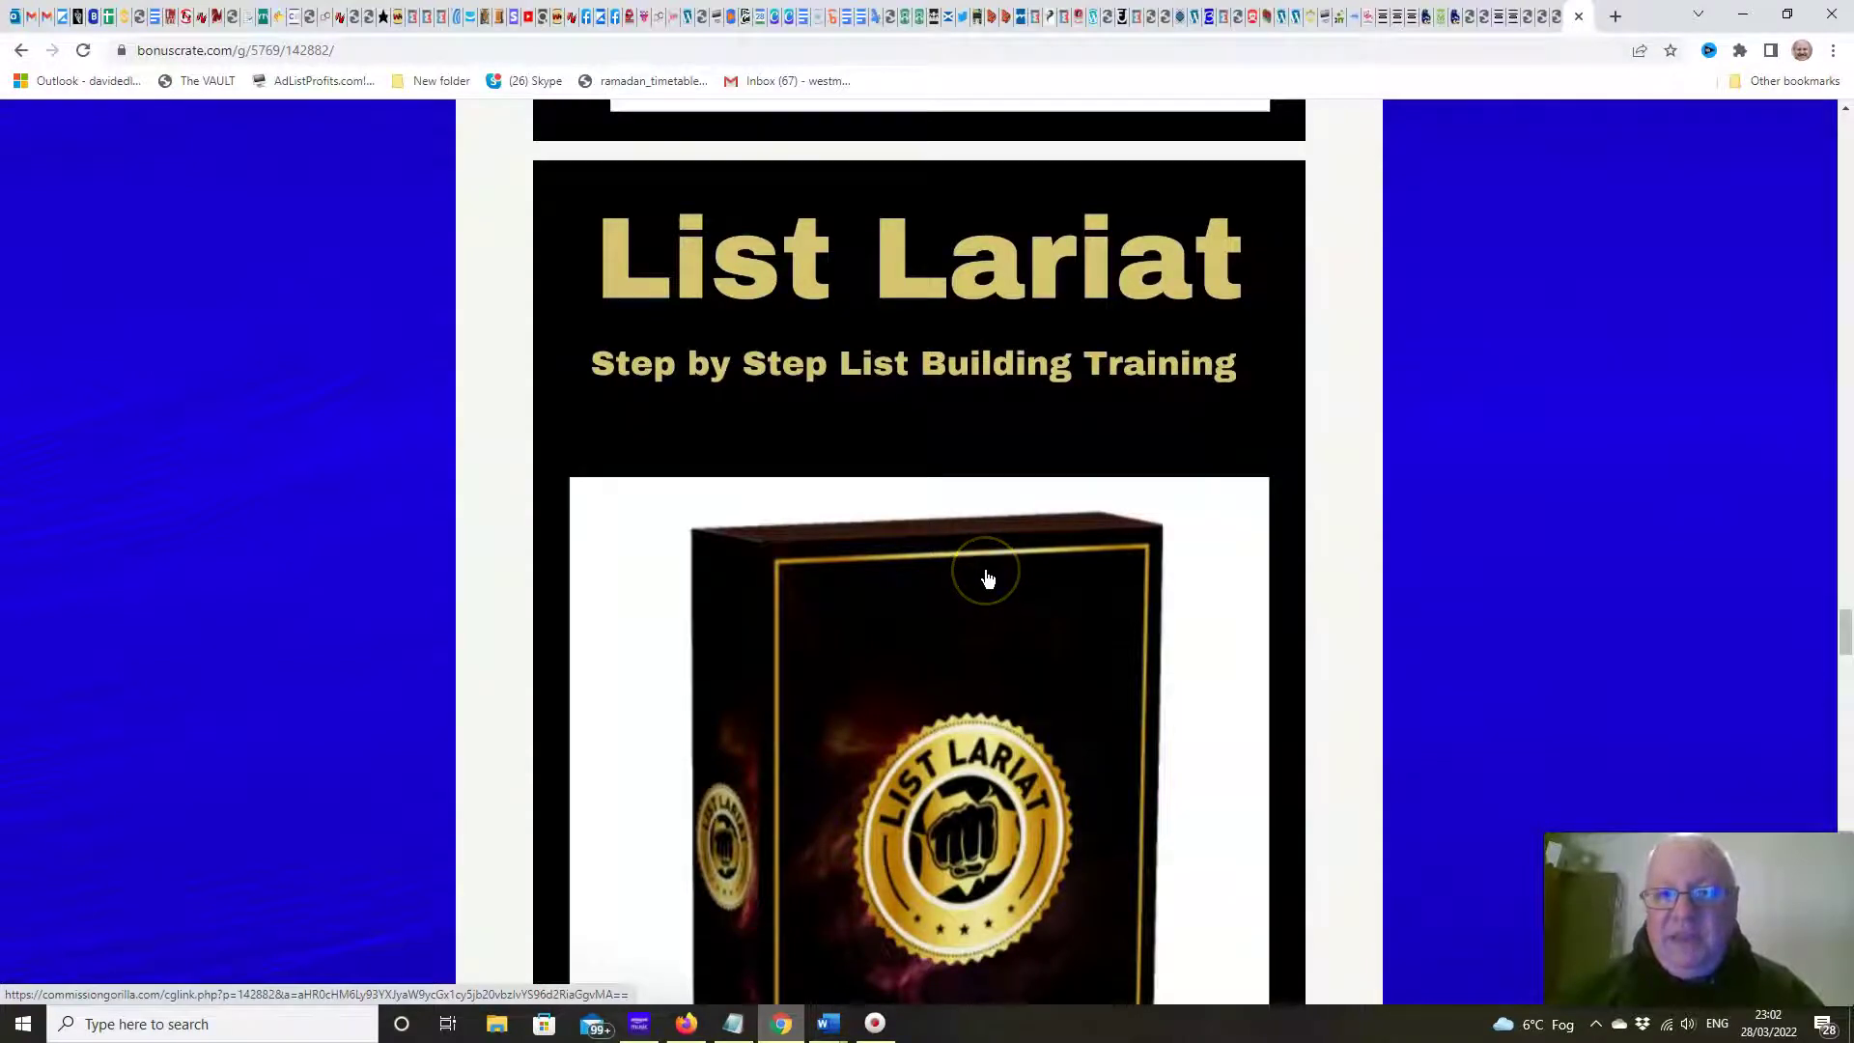
scroll(988, 578, "down", 1)
scroll(989, 578, "down", 2)
scroll(988, 578, "down", 1)
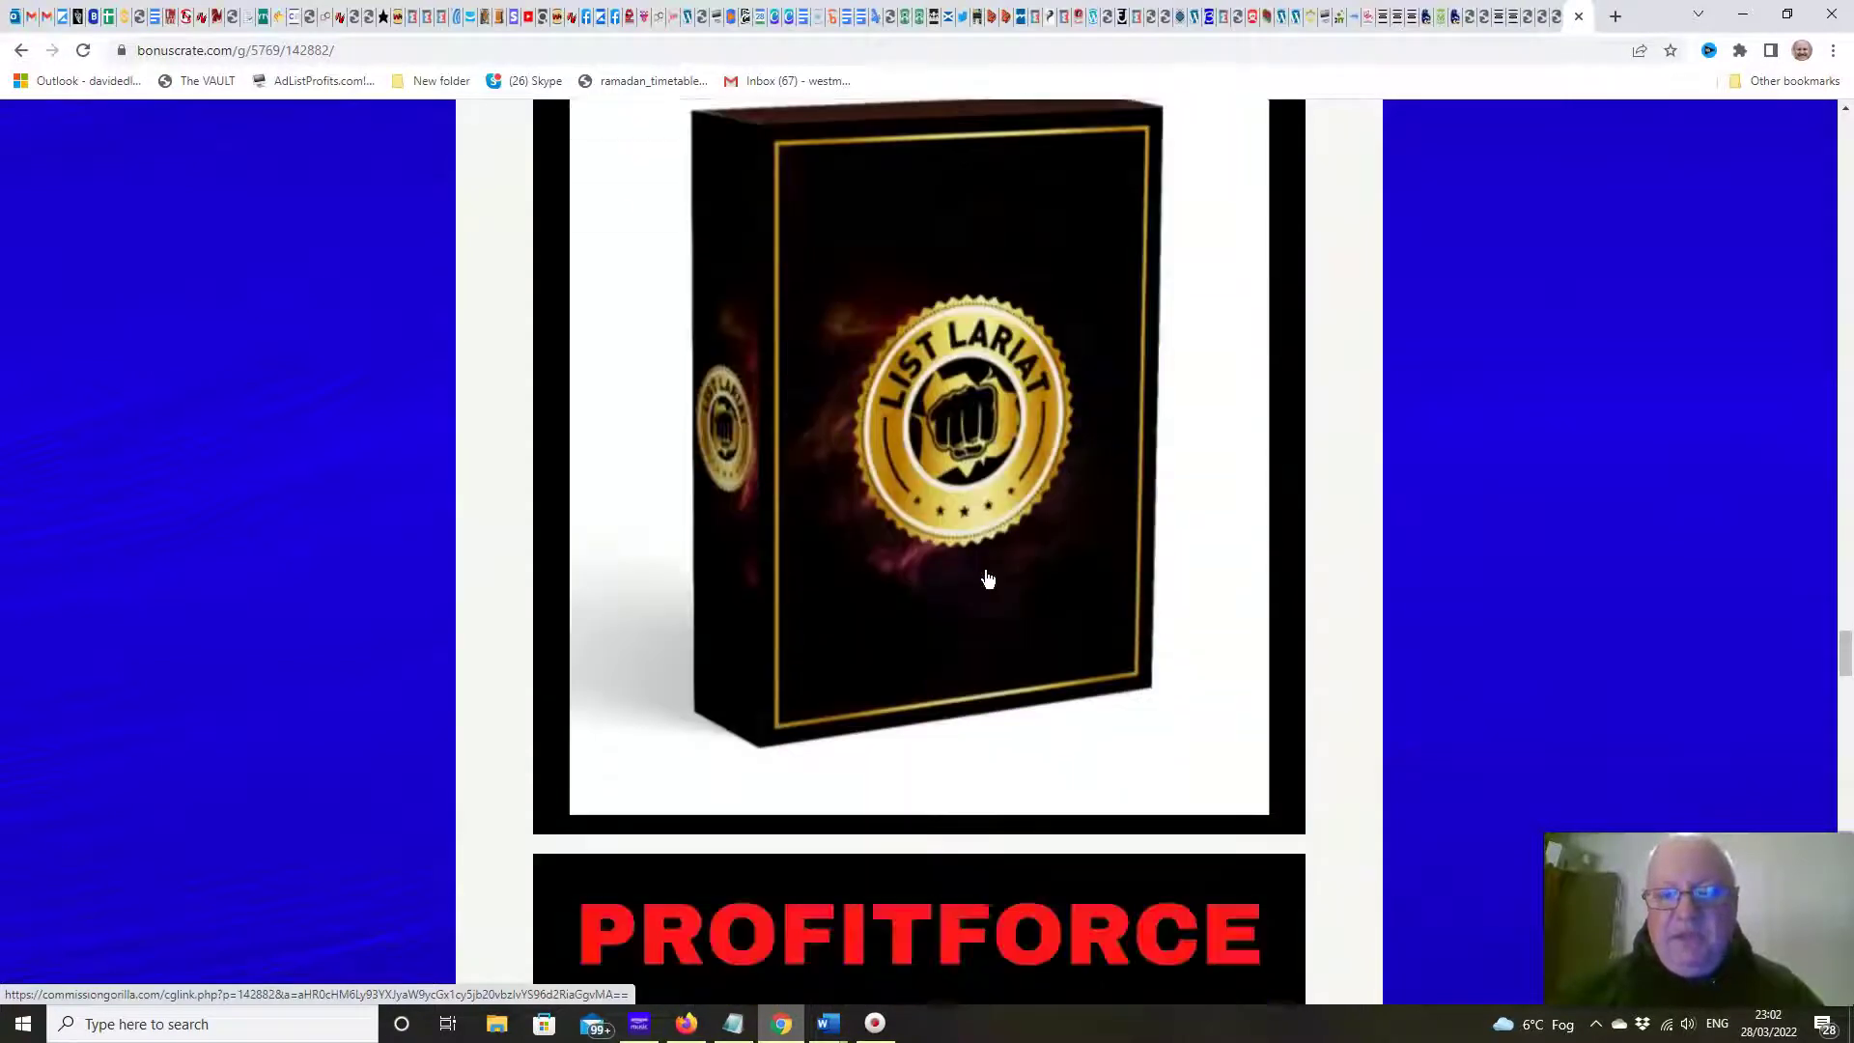
scroll(988, 579, "down", 3)
scroll(989, 578, "down", 2)
scroll(989, 578, "down", 1)
scroll(989, 579, "down", 1)
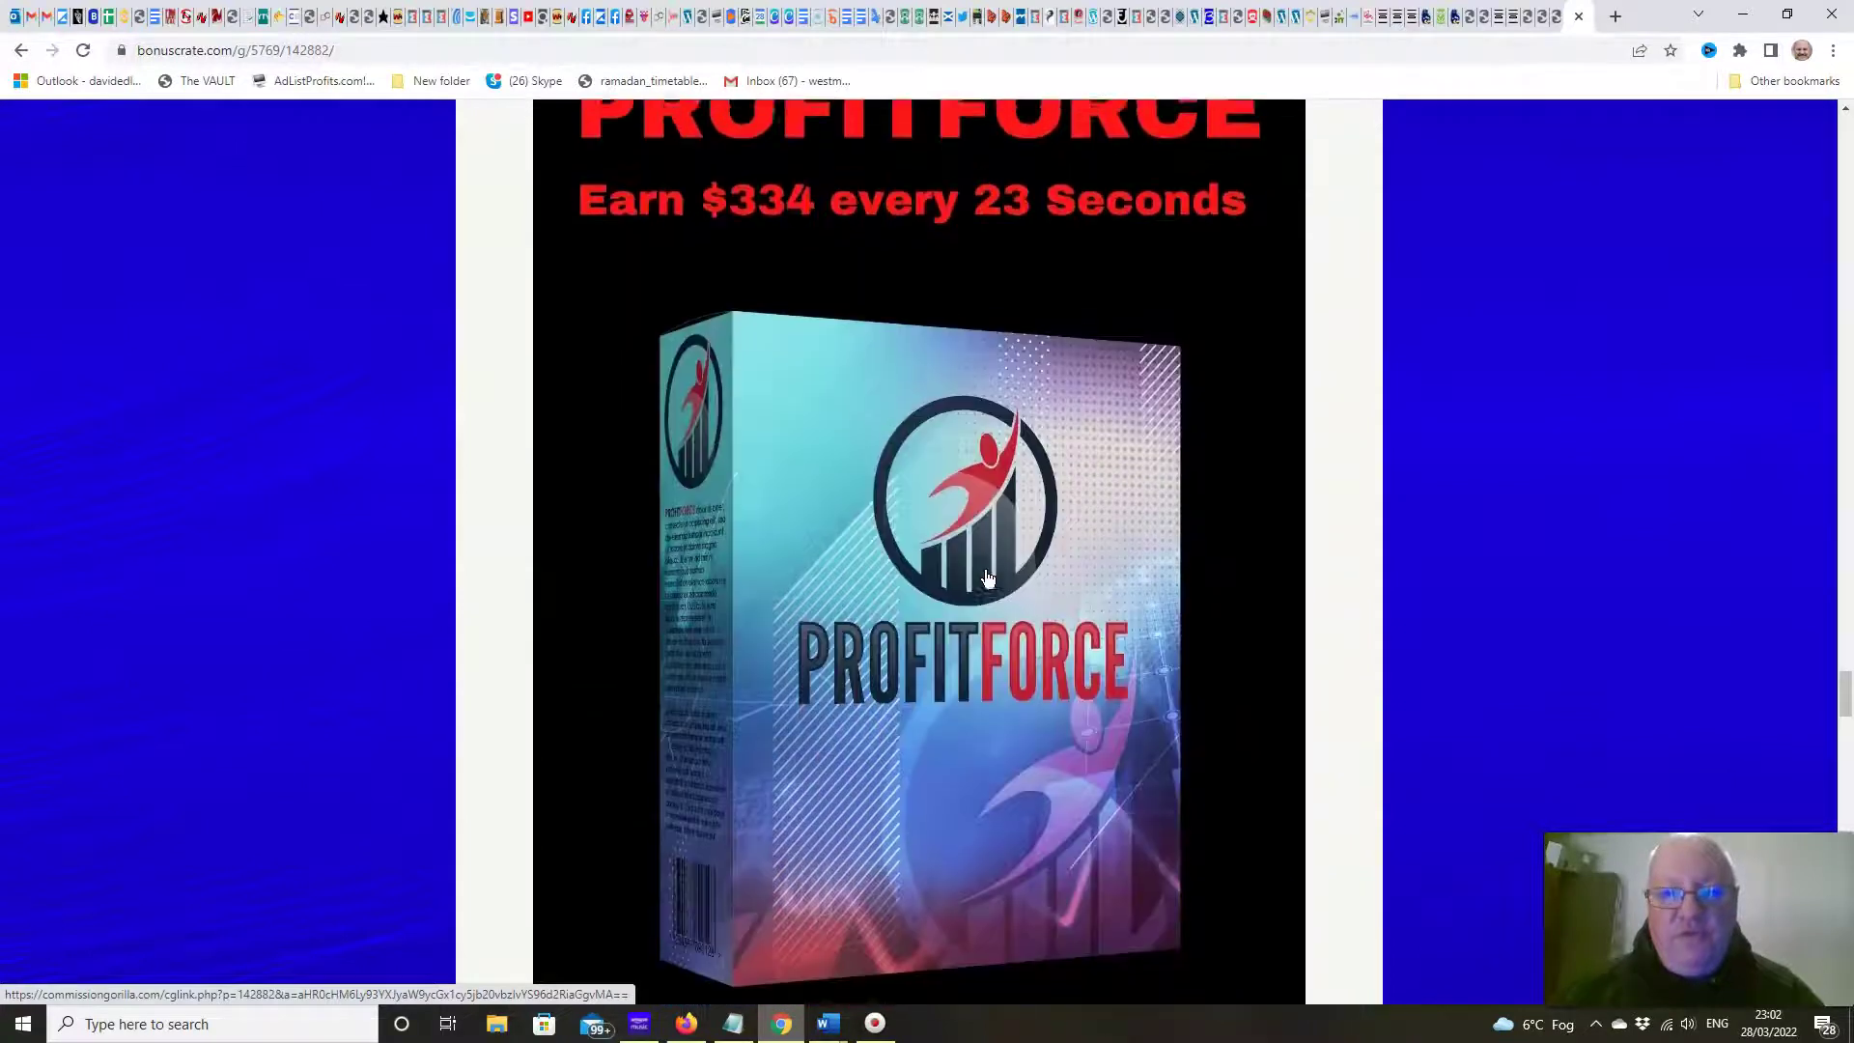
scroll(987, 578, "up", 1)
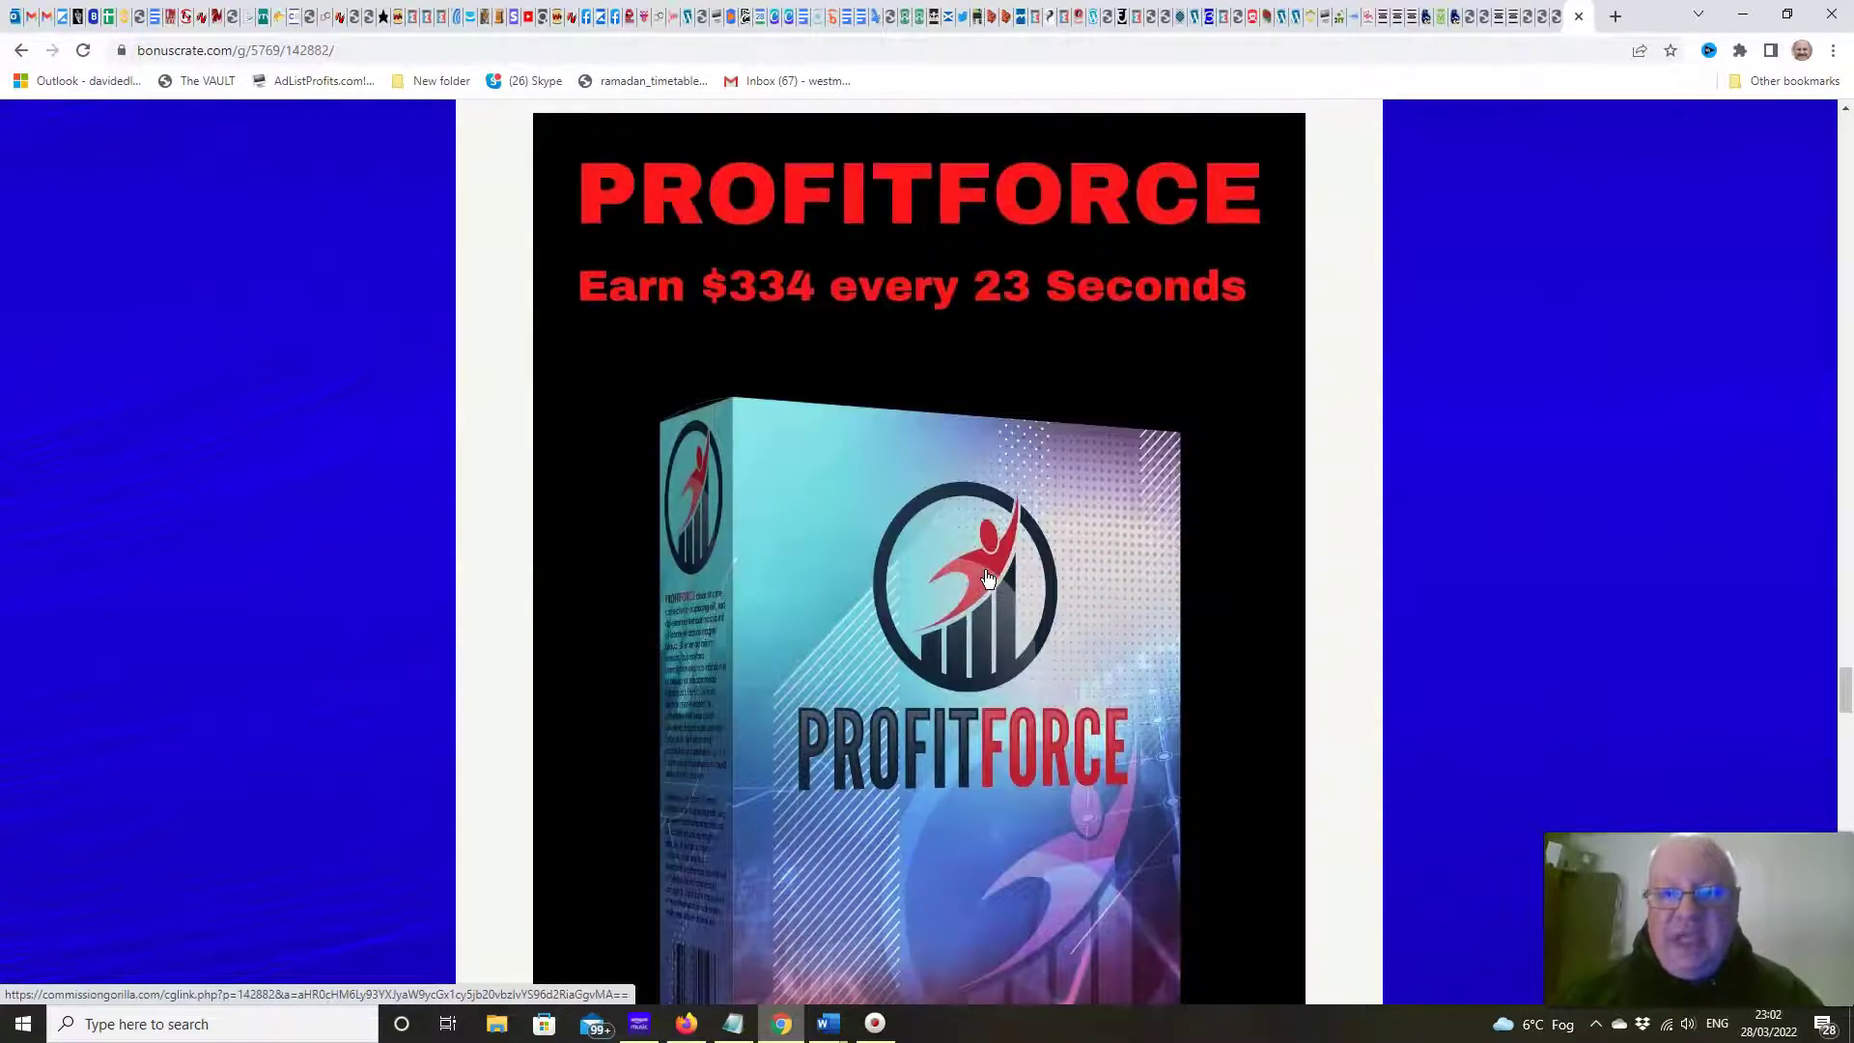
scroll(983, 572, "down", 3)
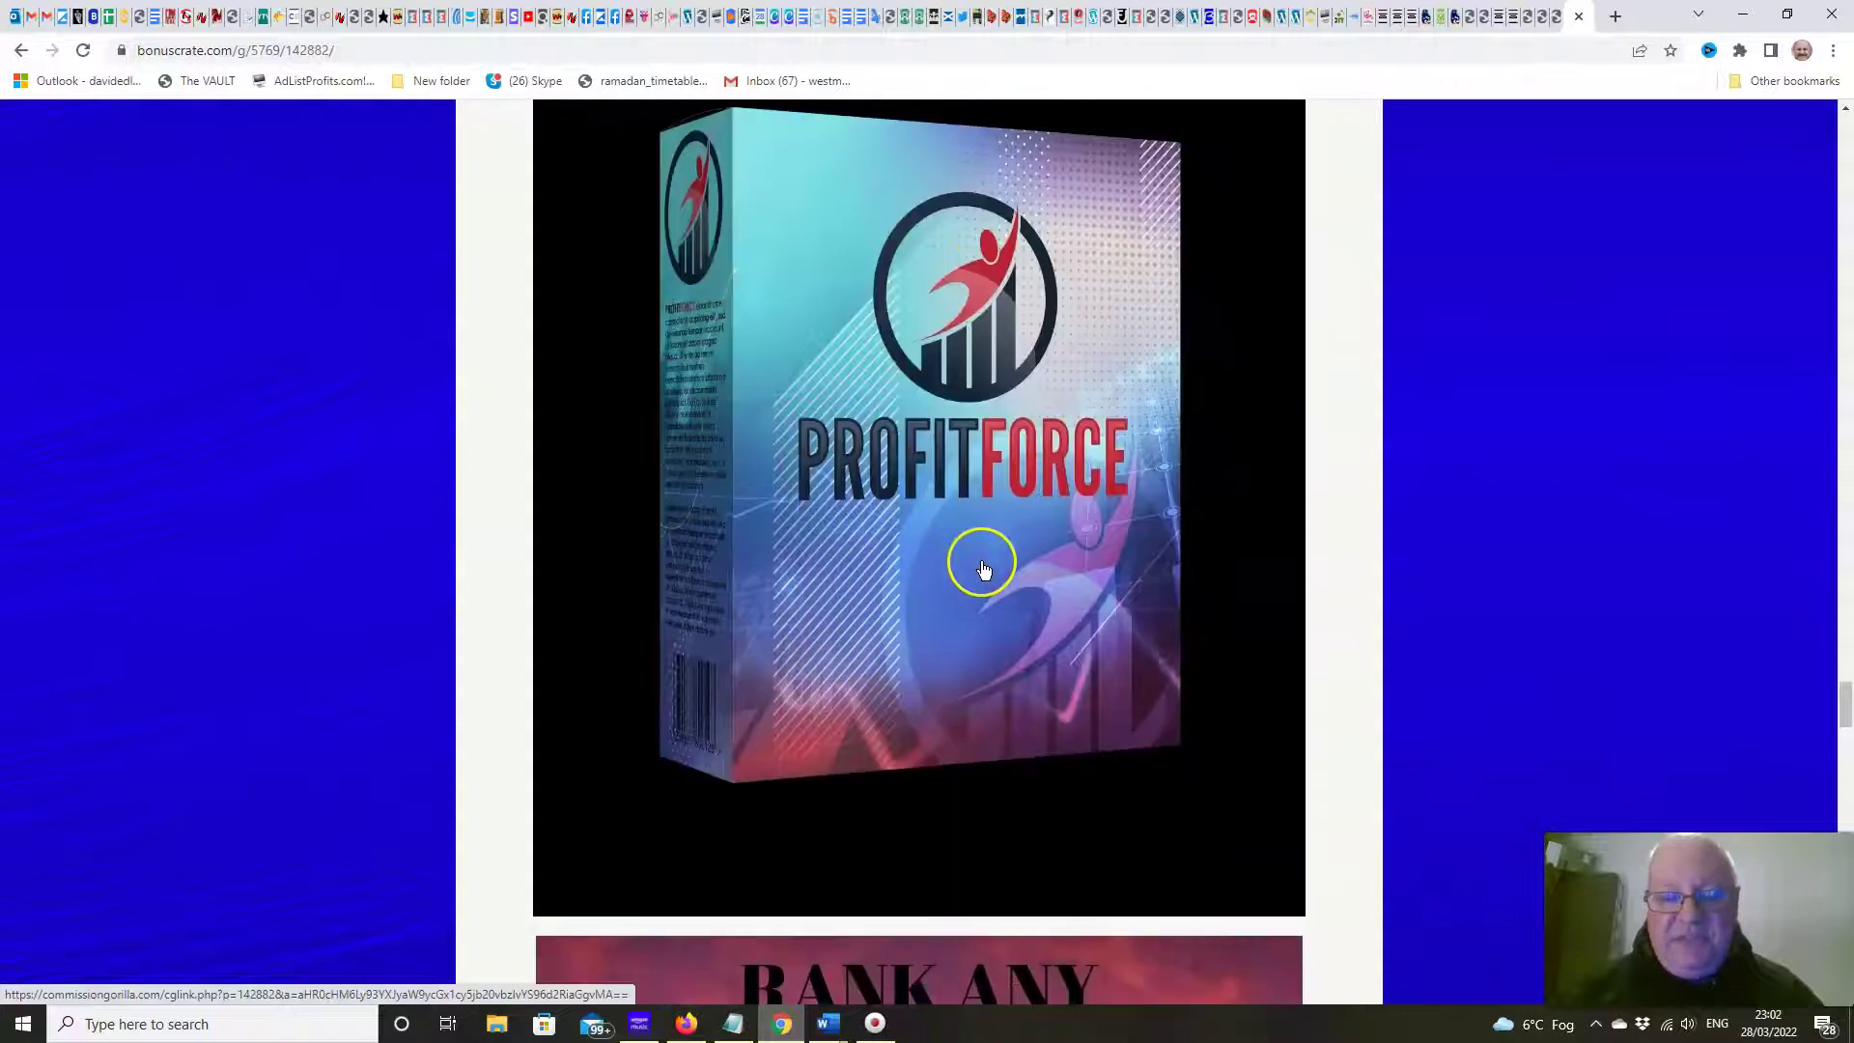
scroll(982, 572, "down", 4)
scroll(982, 572, "down", 3)
scroll(982, 571, "down", 1)
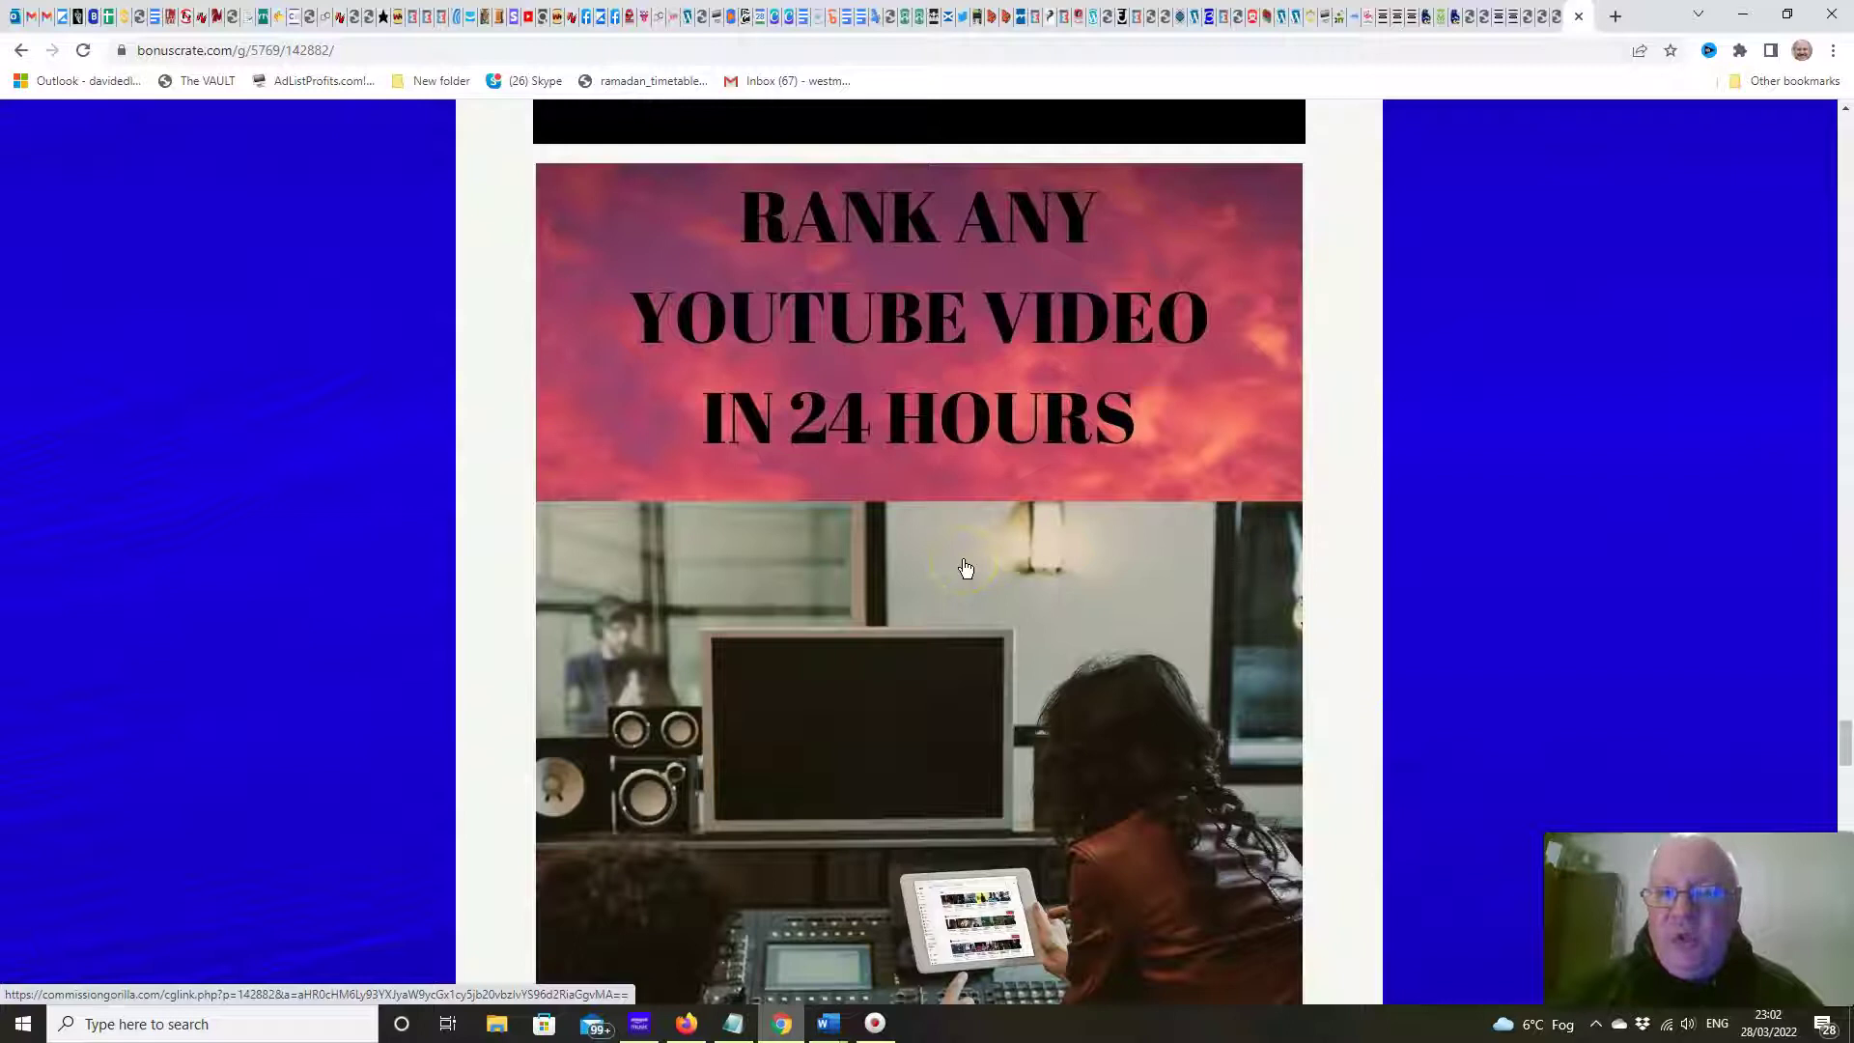
scroll(967, 569, "down", 2)
scroll(967, 567, "down", 3)
scroll(966, 568, "down", 1)
scroll(966, 568, "down", 1)
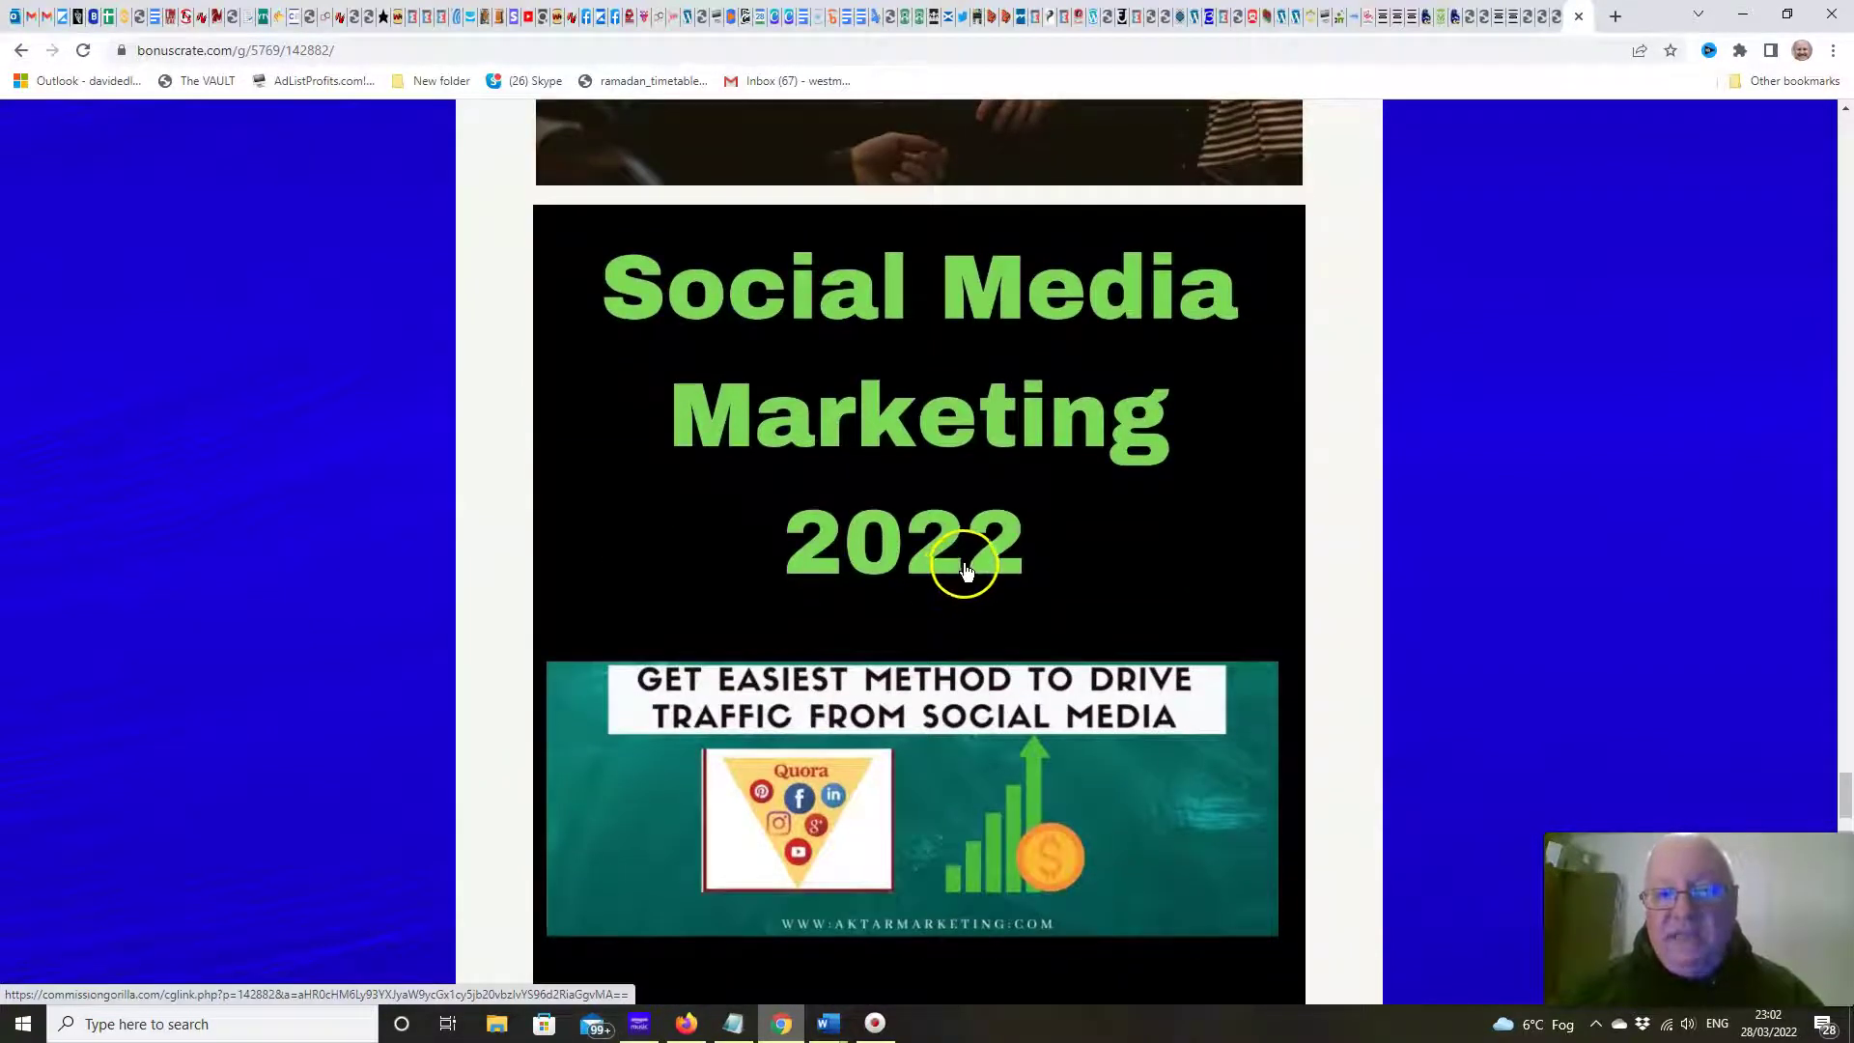
scroll(971, 568, "down", 2)
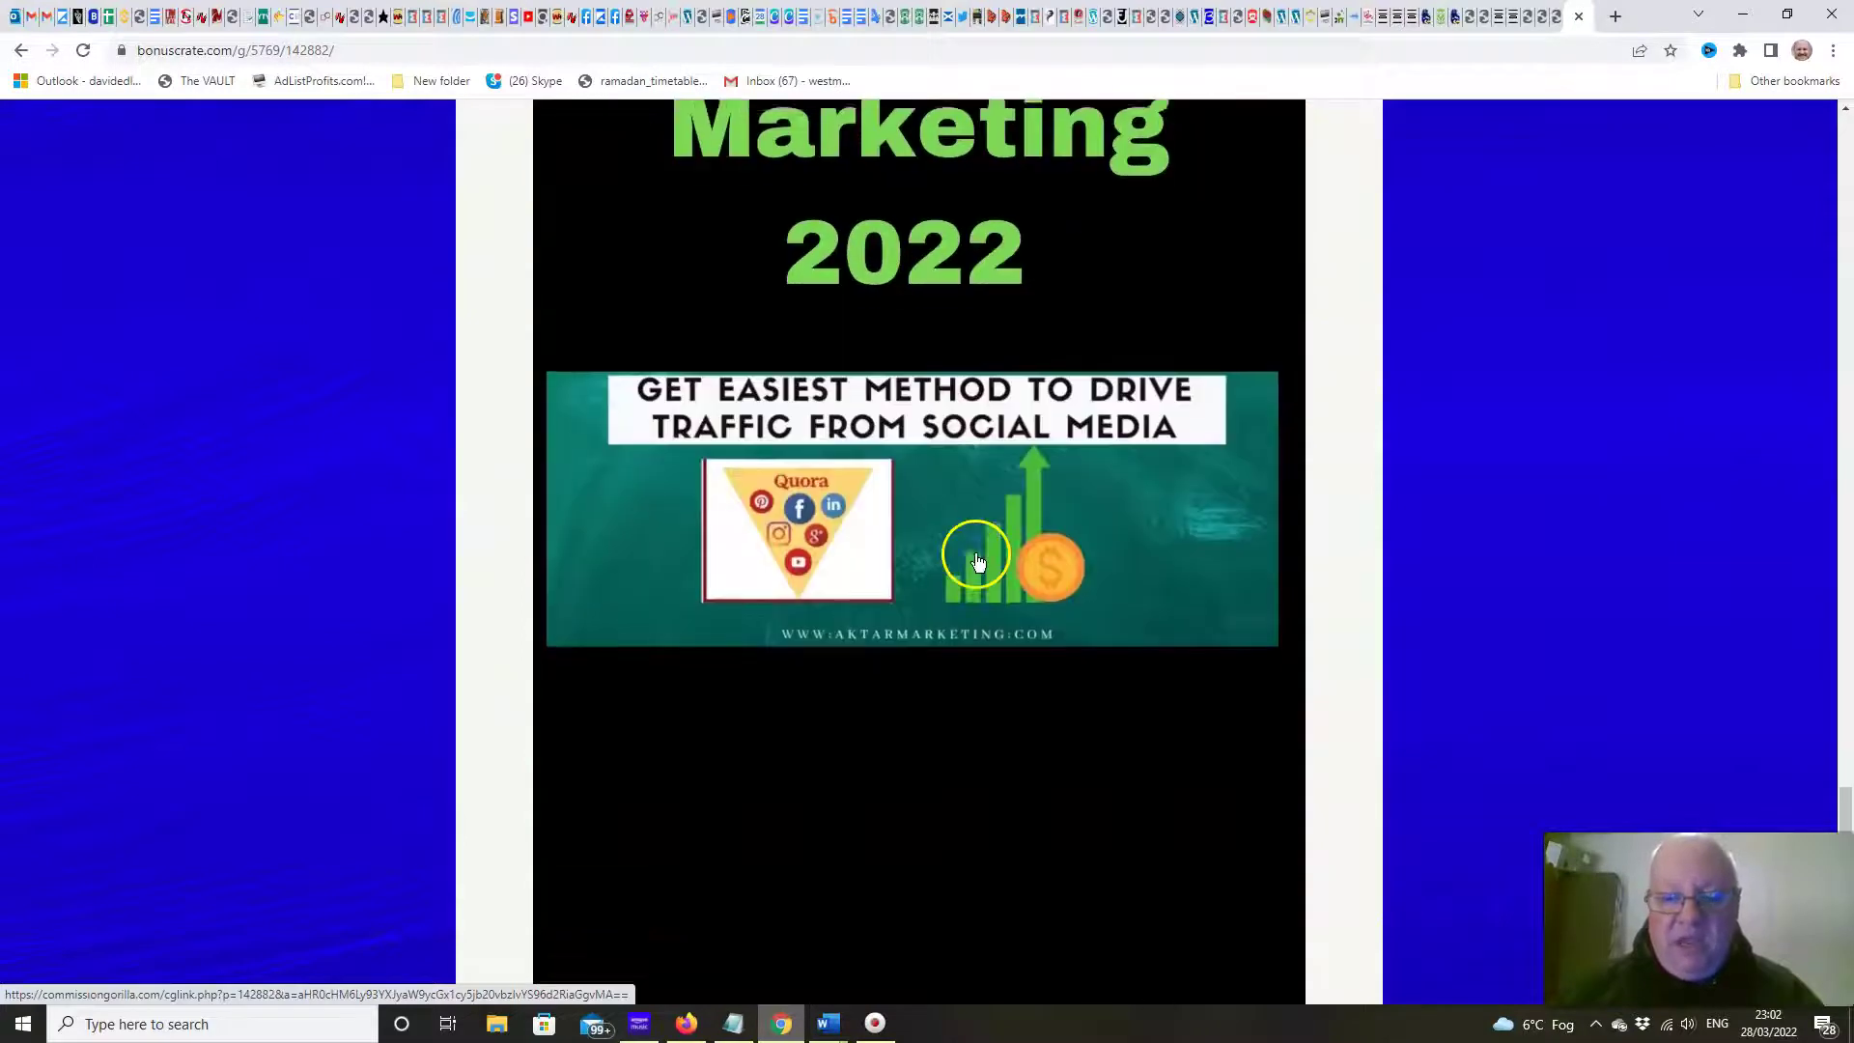
scroll(978, 562, "down", 3)
scroll(979, 562, "down", 2)
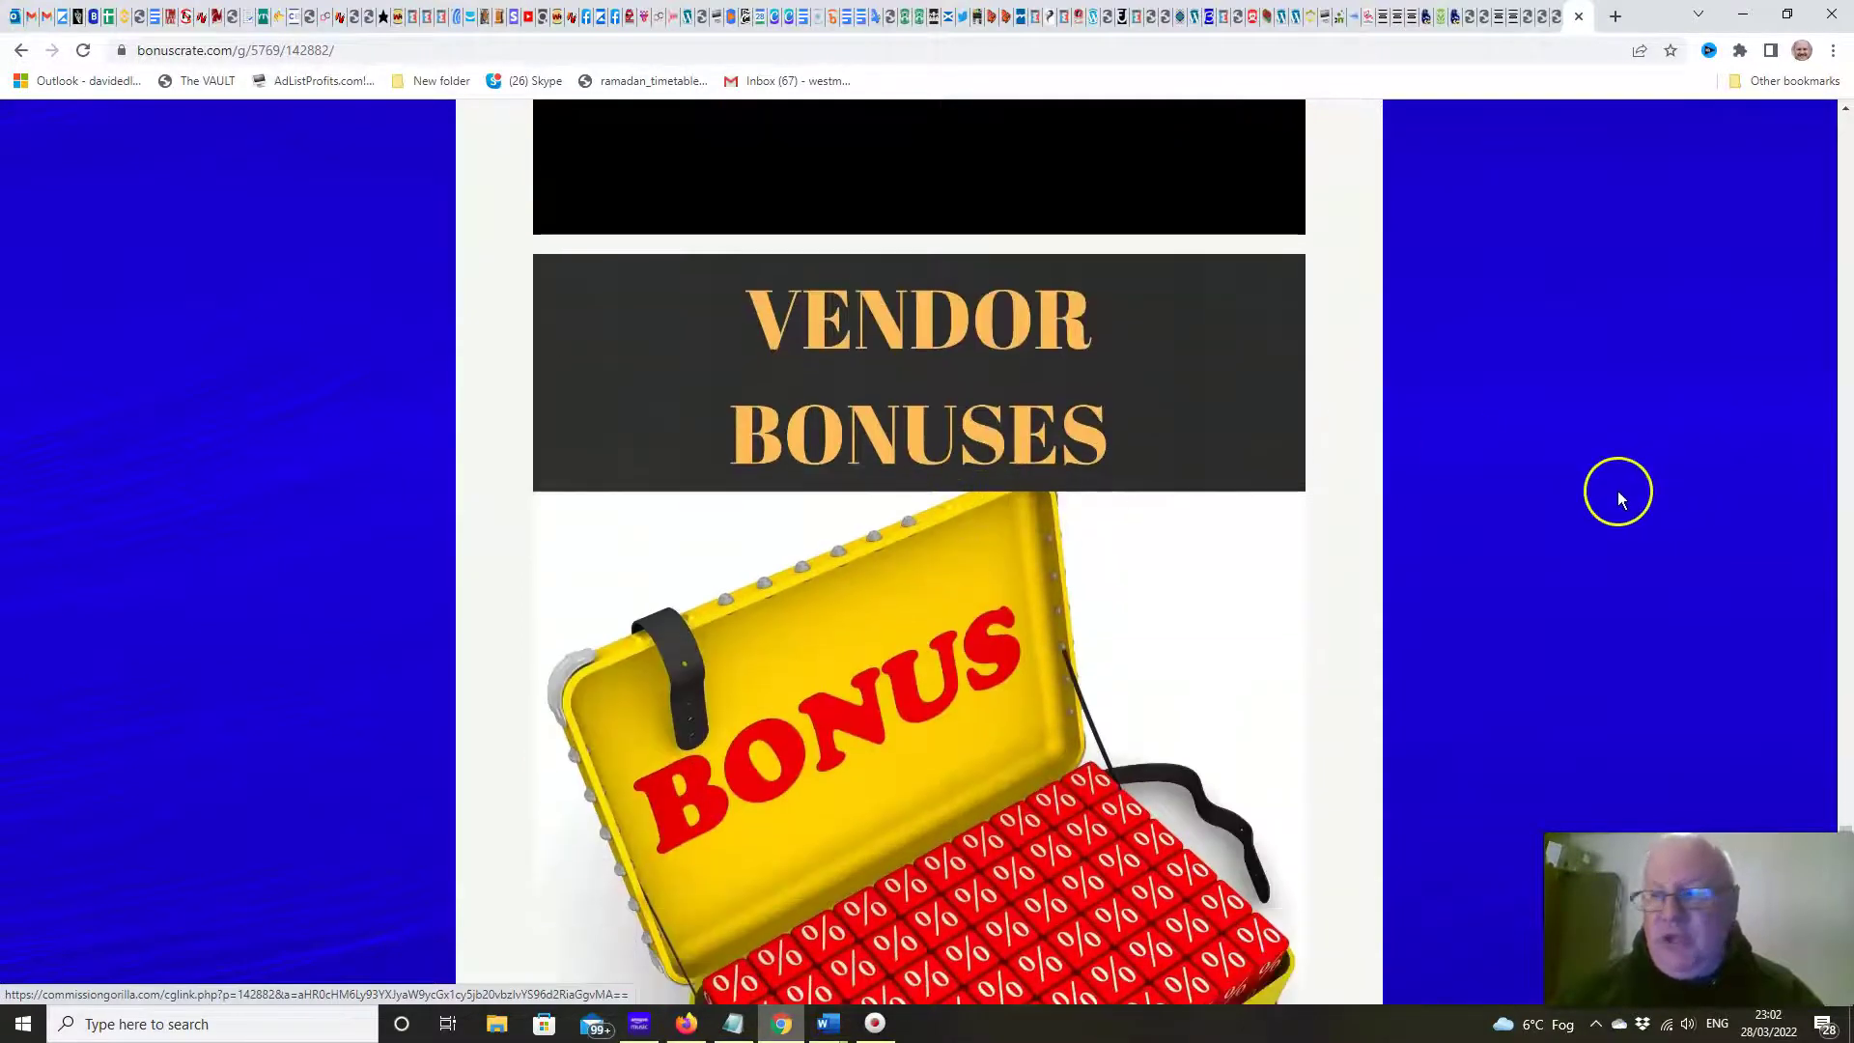
left_click_drag(1841, 817, 1842, 116)
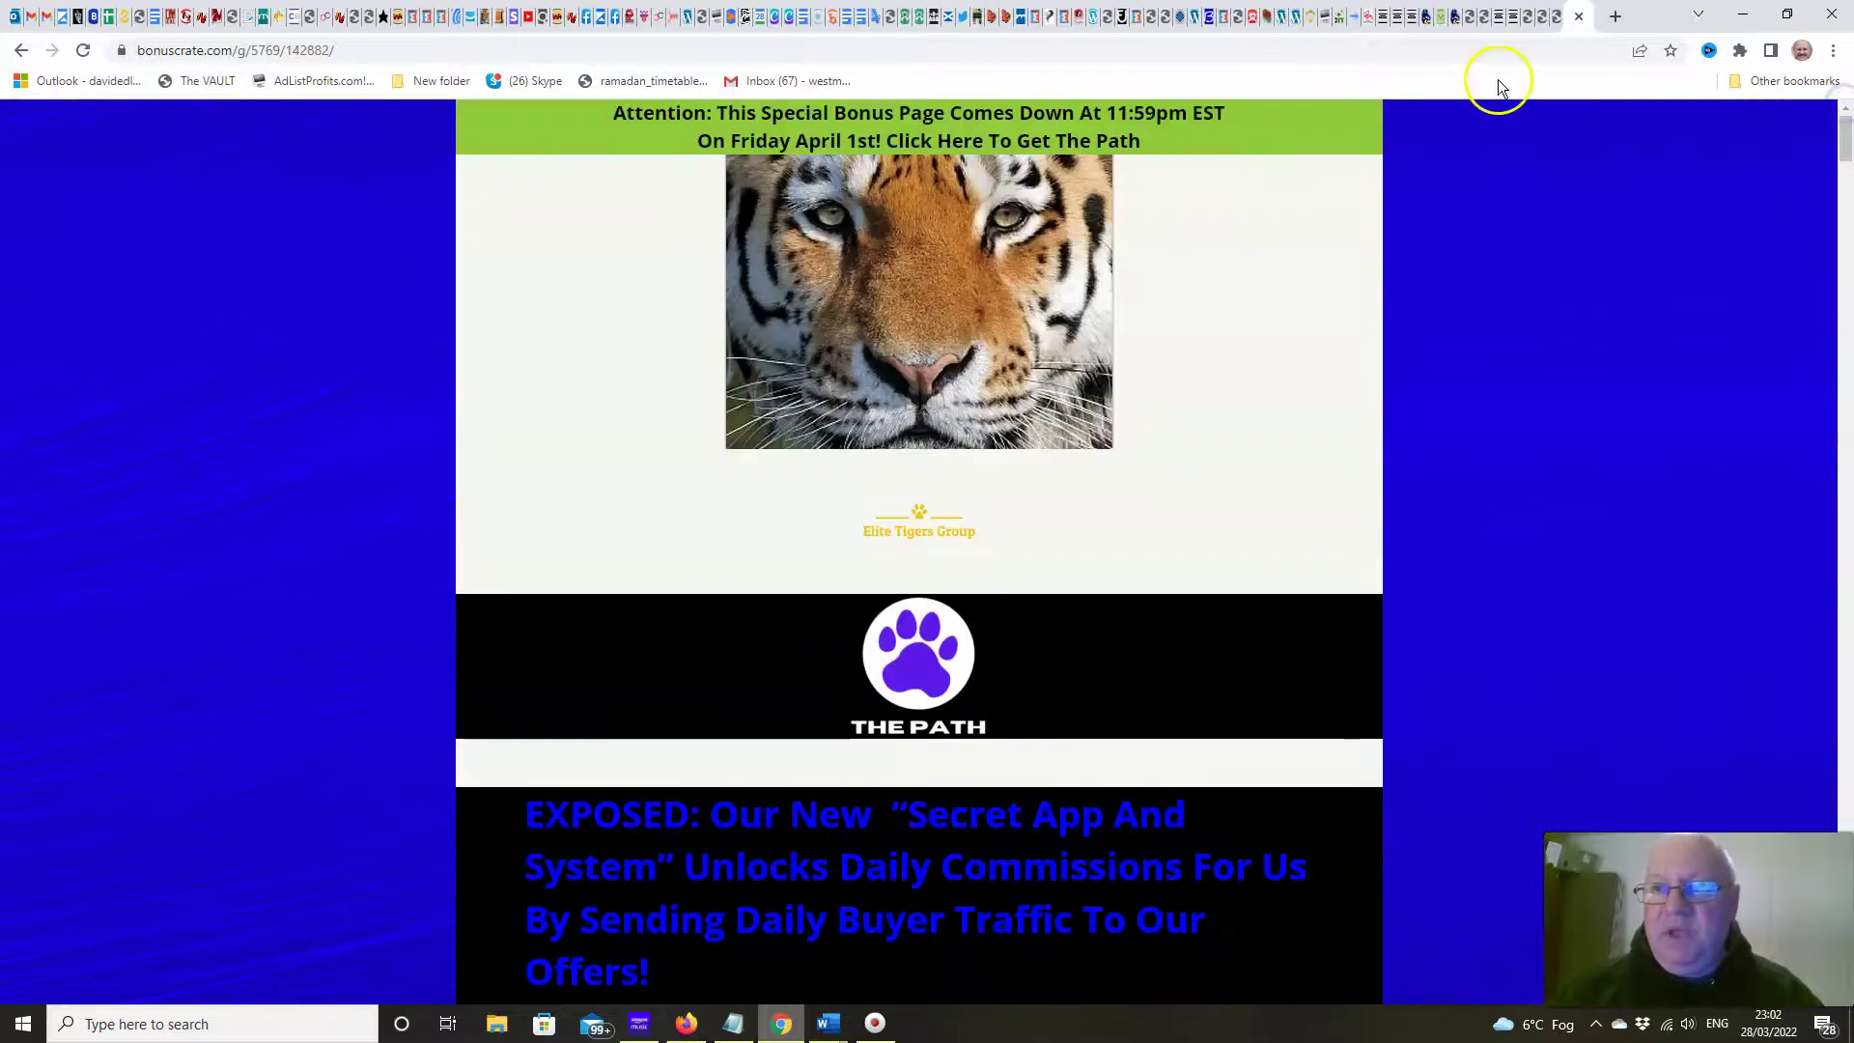
left_click(1557, 18)
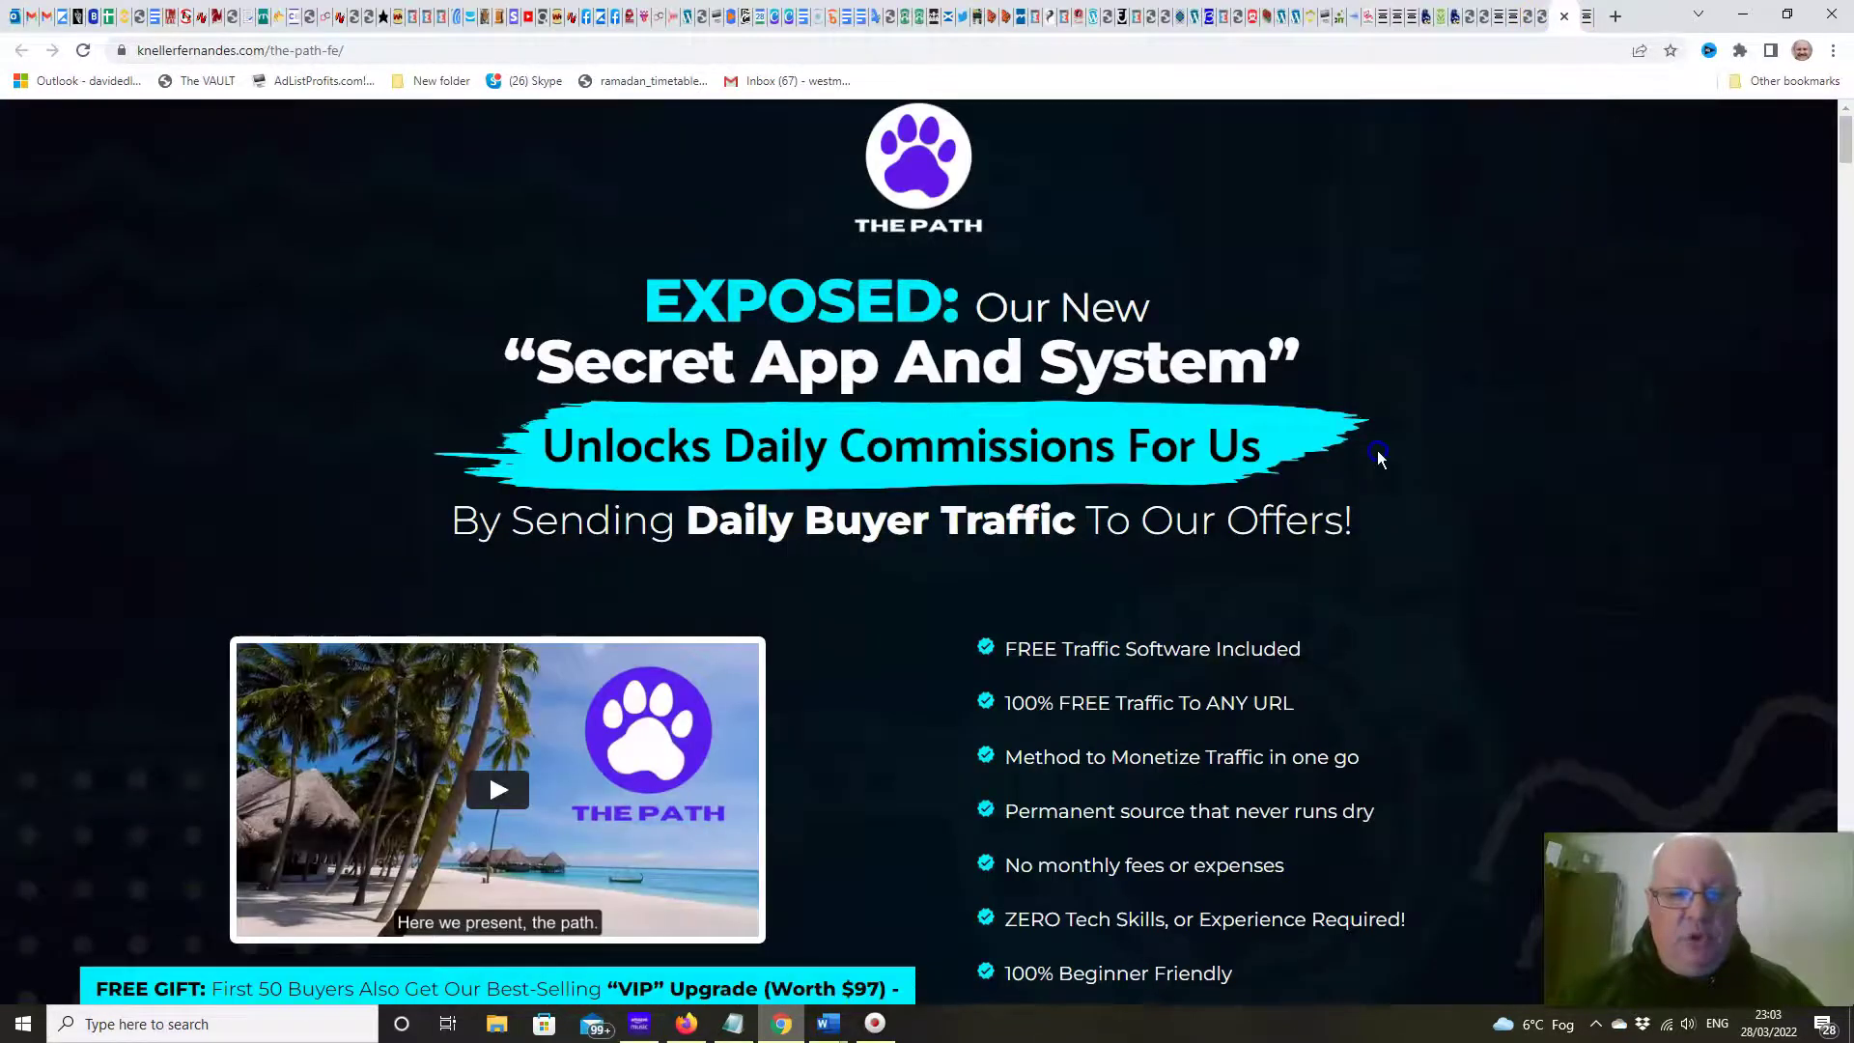
scroll(1378, 455, "down", 2)
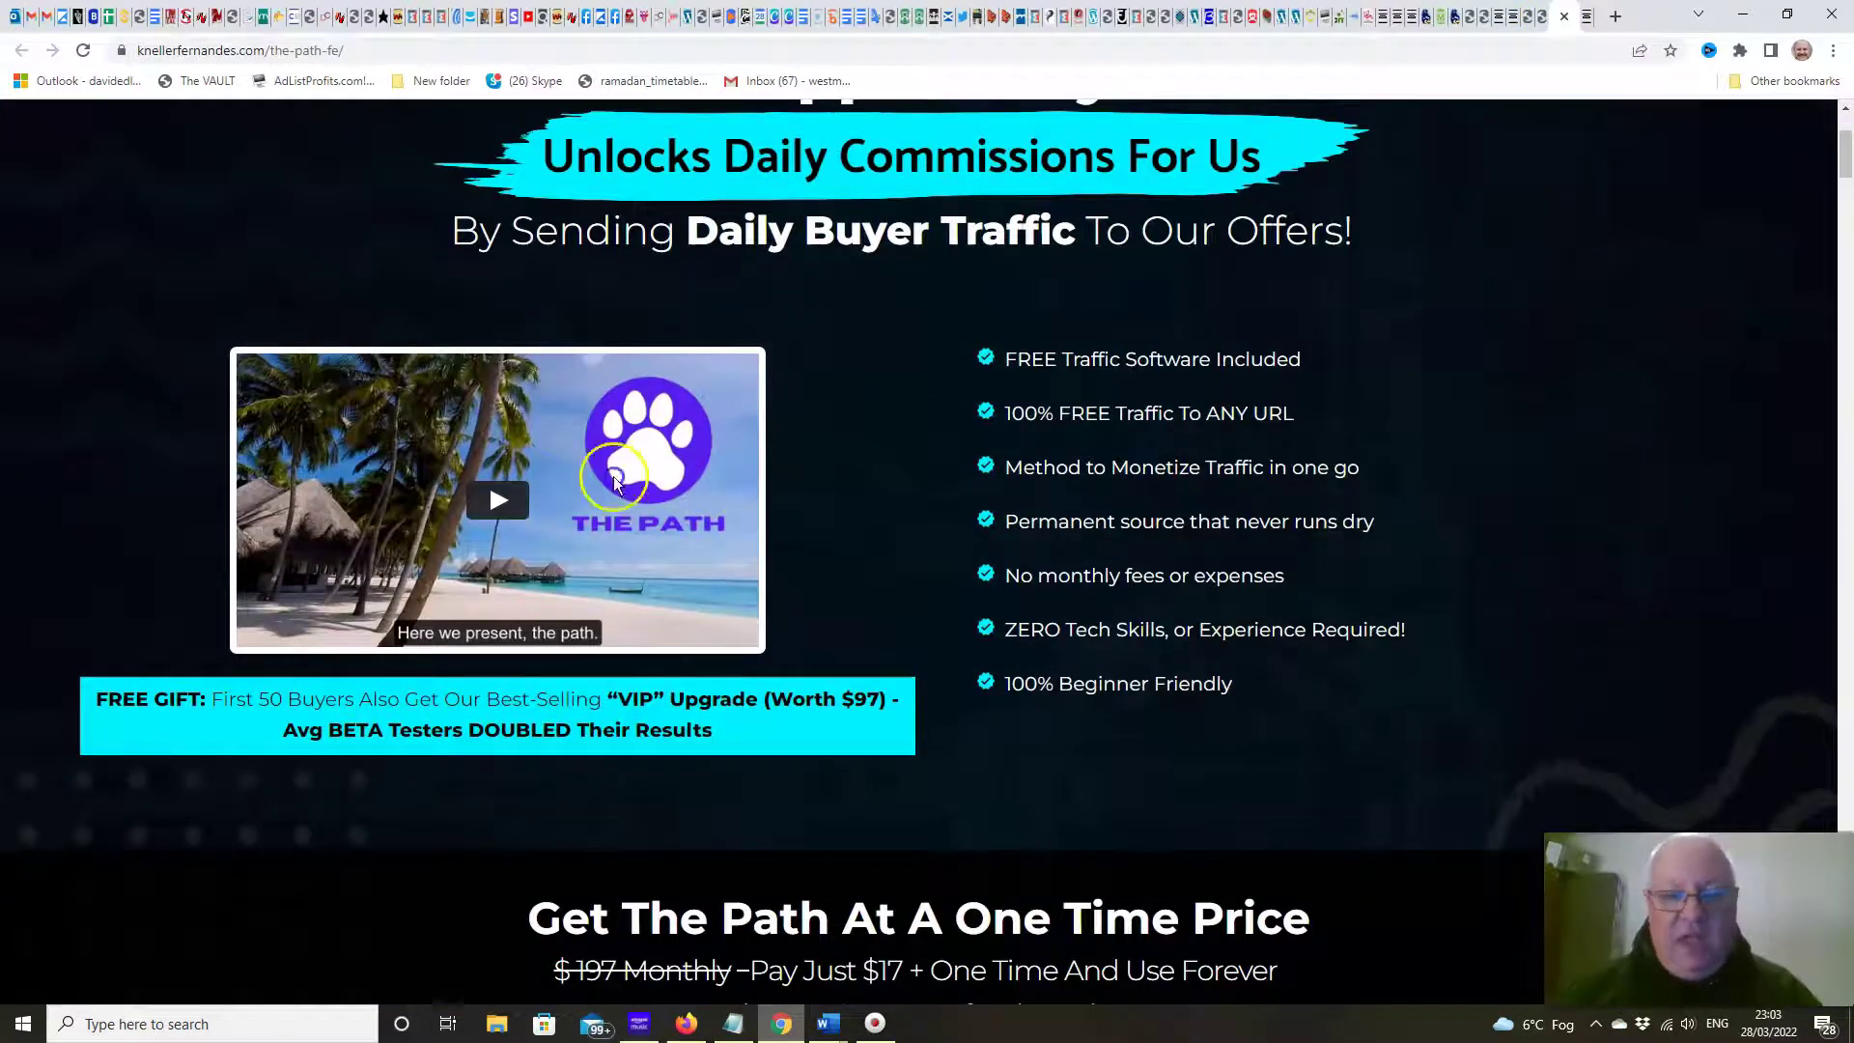
scroll(720, 377, "down", 2)
scroll(874, 373, "down", 2)
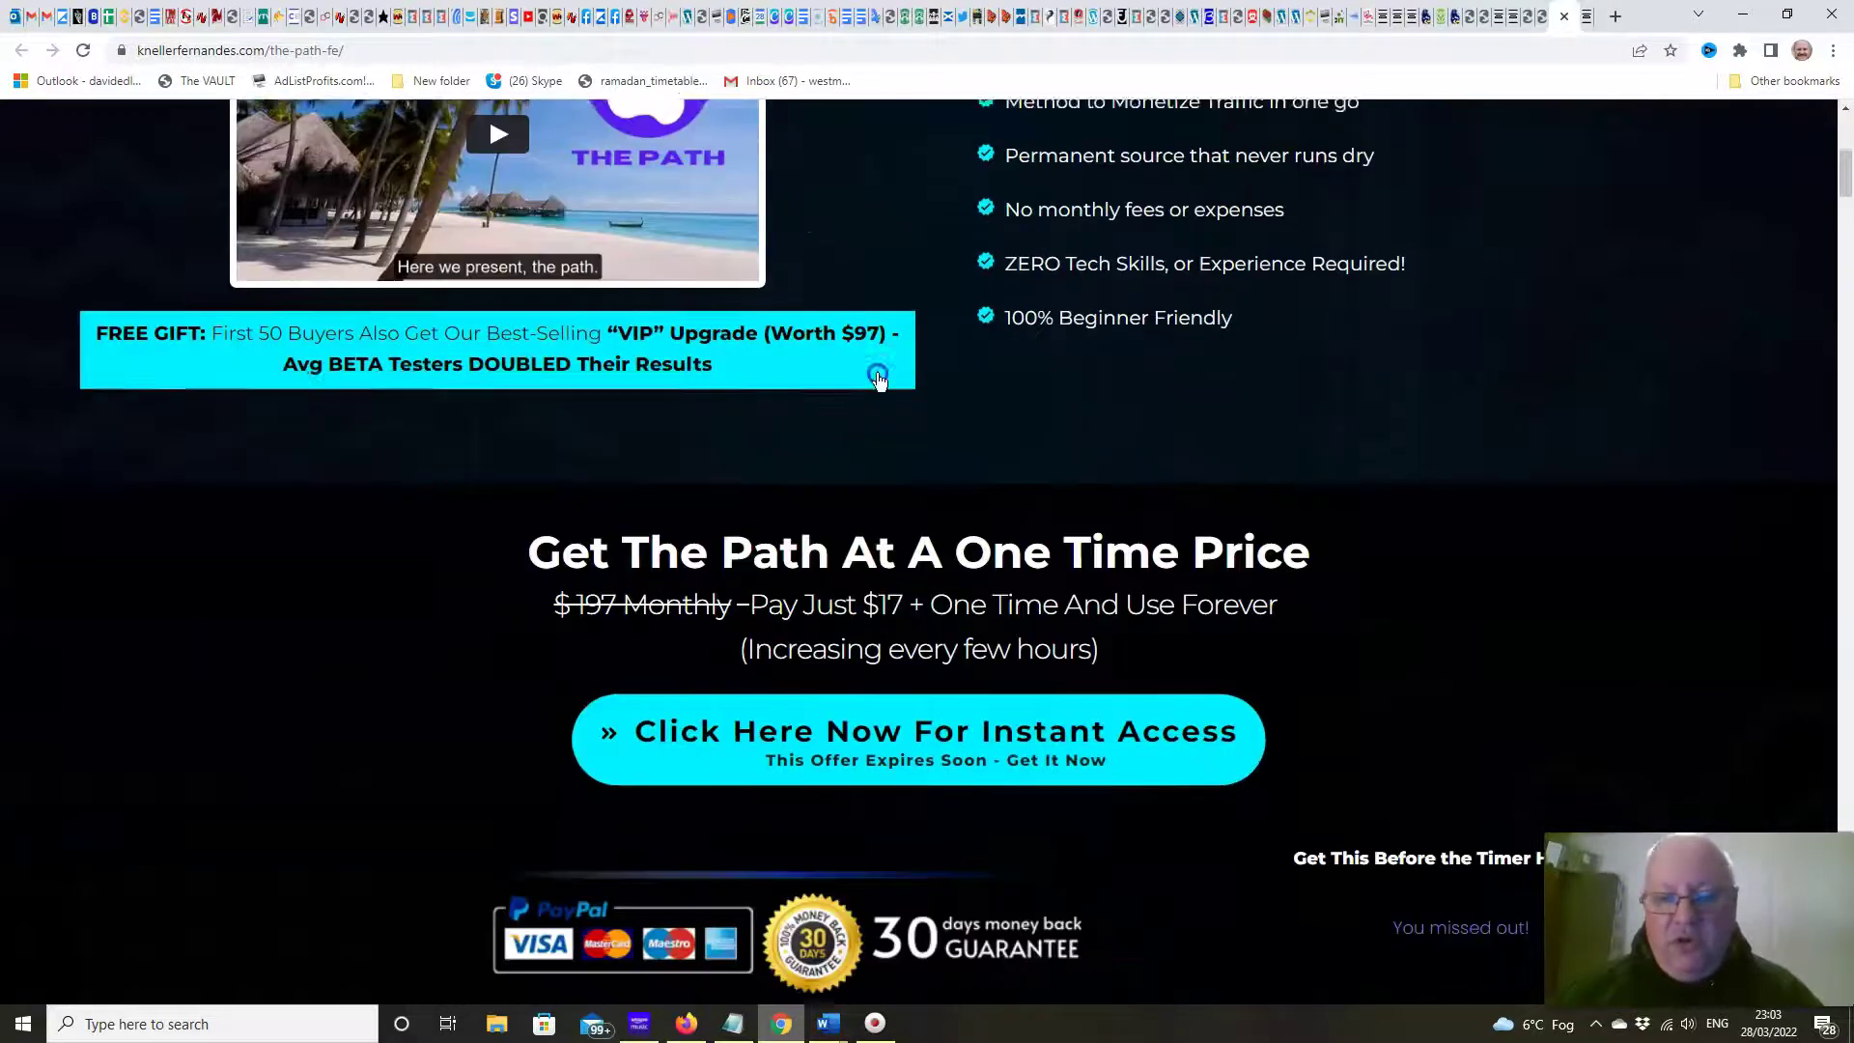
scroll(876, 372, "down", 1)
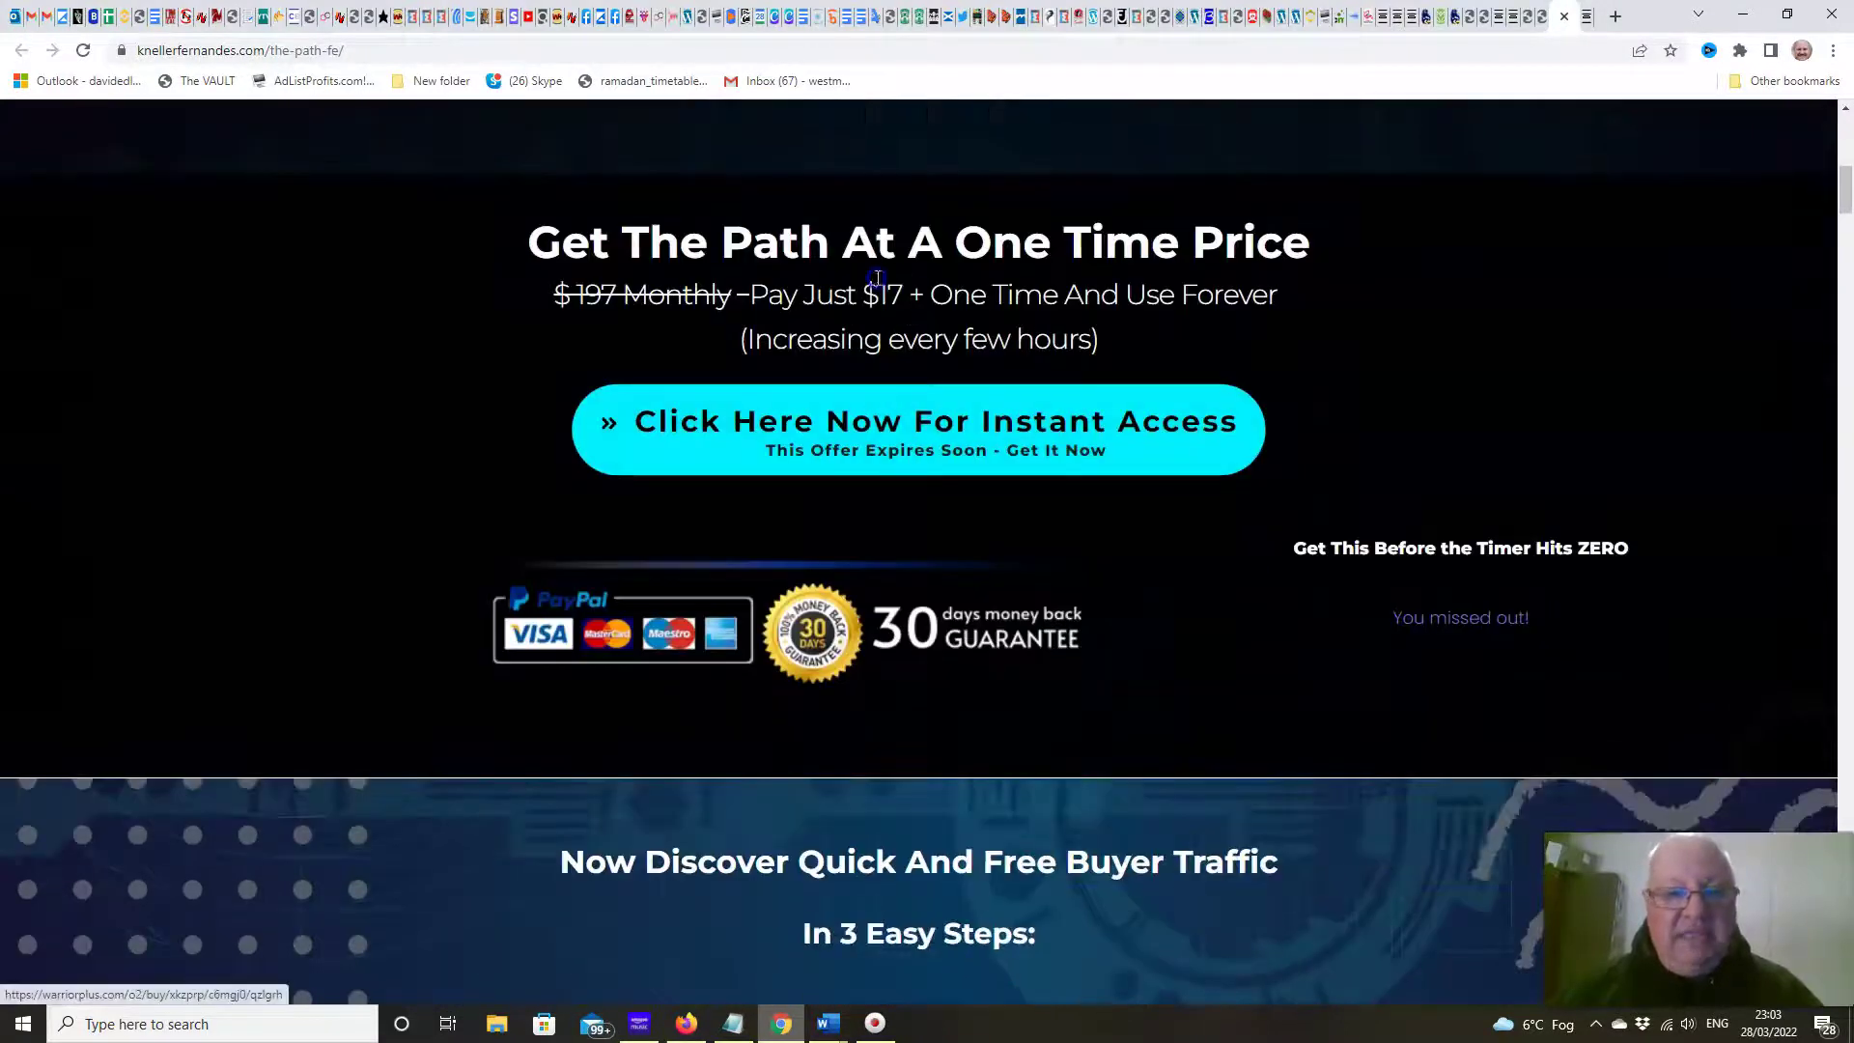
scroll(1041, 340, "down", 2)
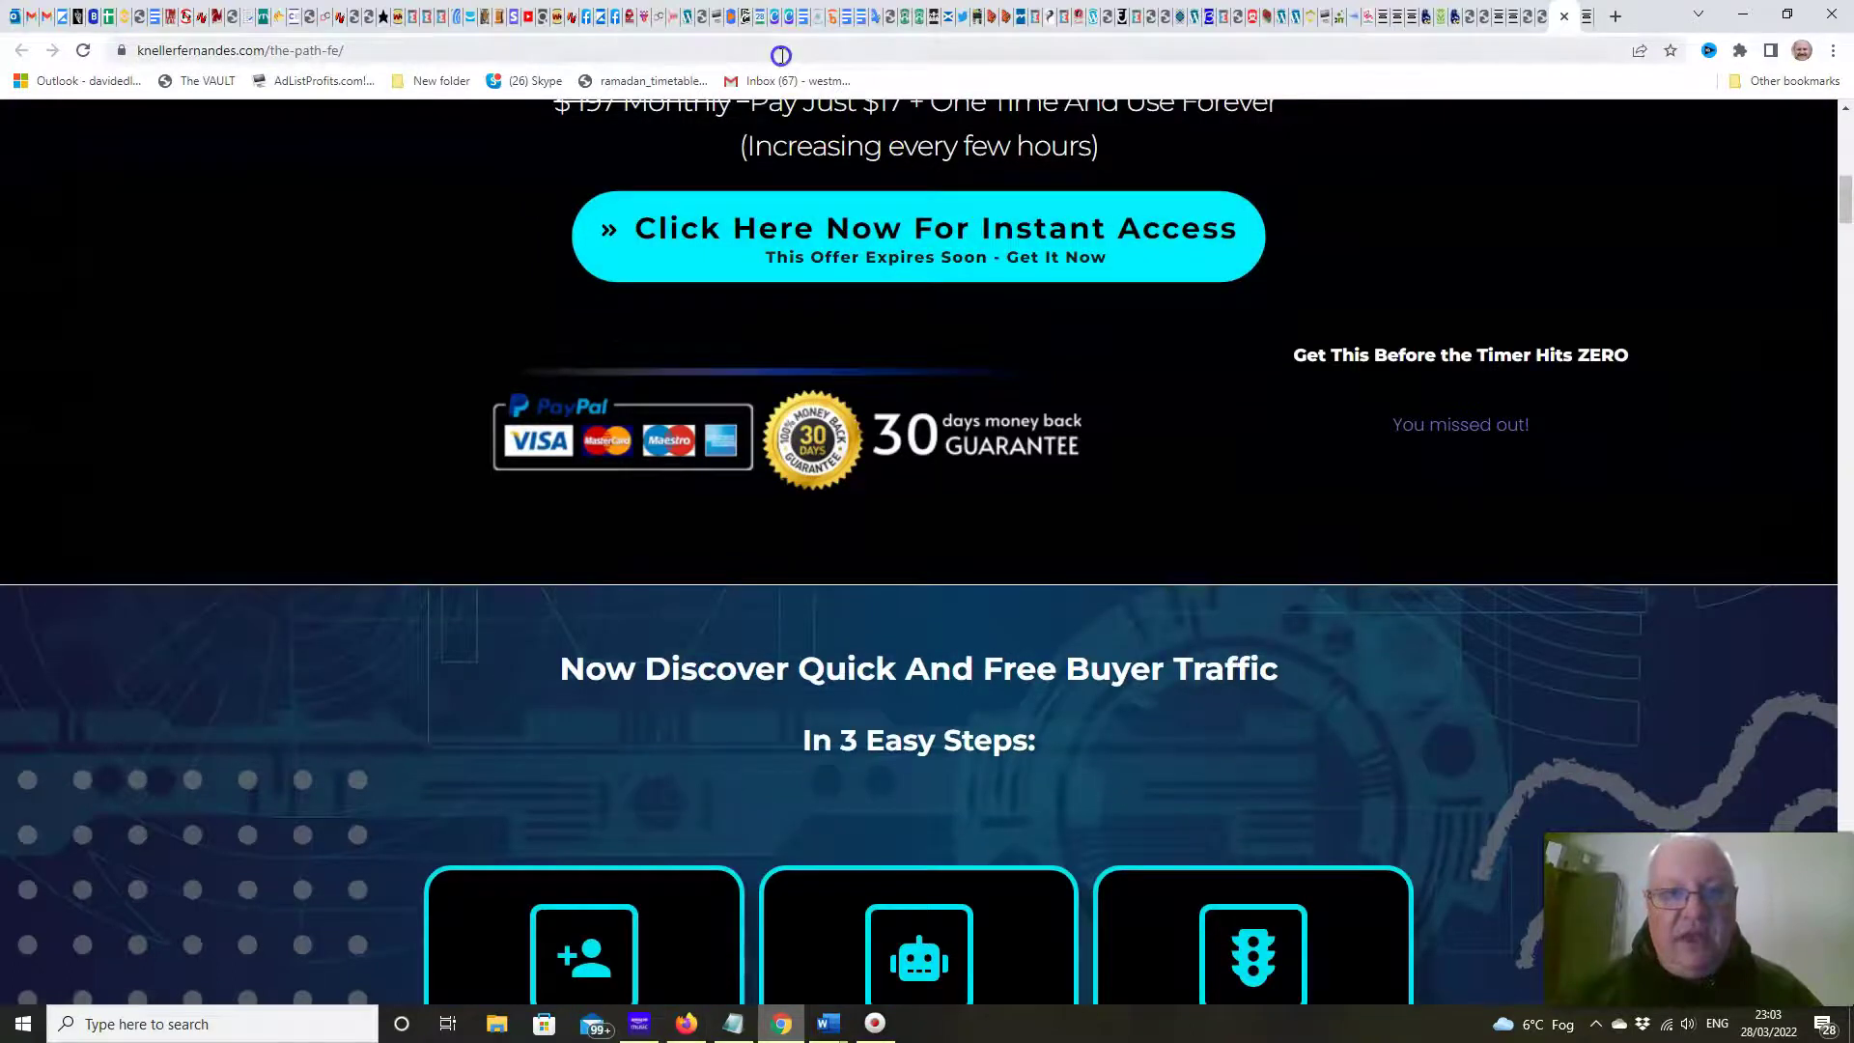
scroll(1088, 377, "down", 3)
scroll(1093, 381, "down", 2)
scroll(1094, 381, "down", 2)
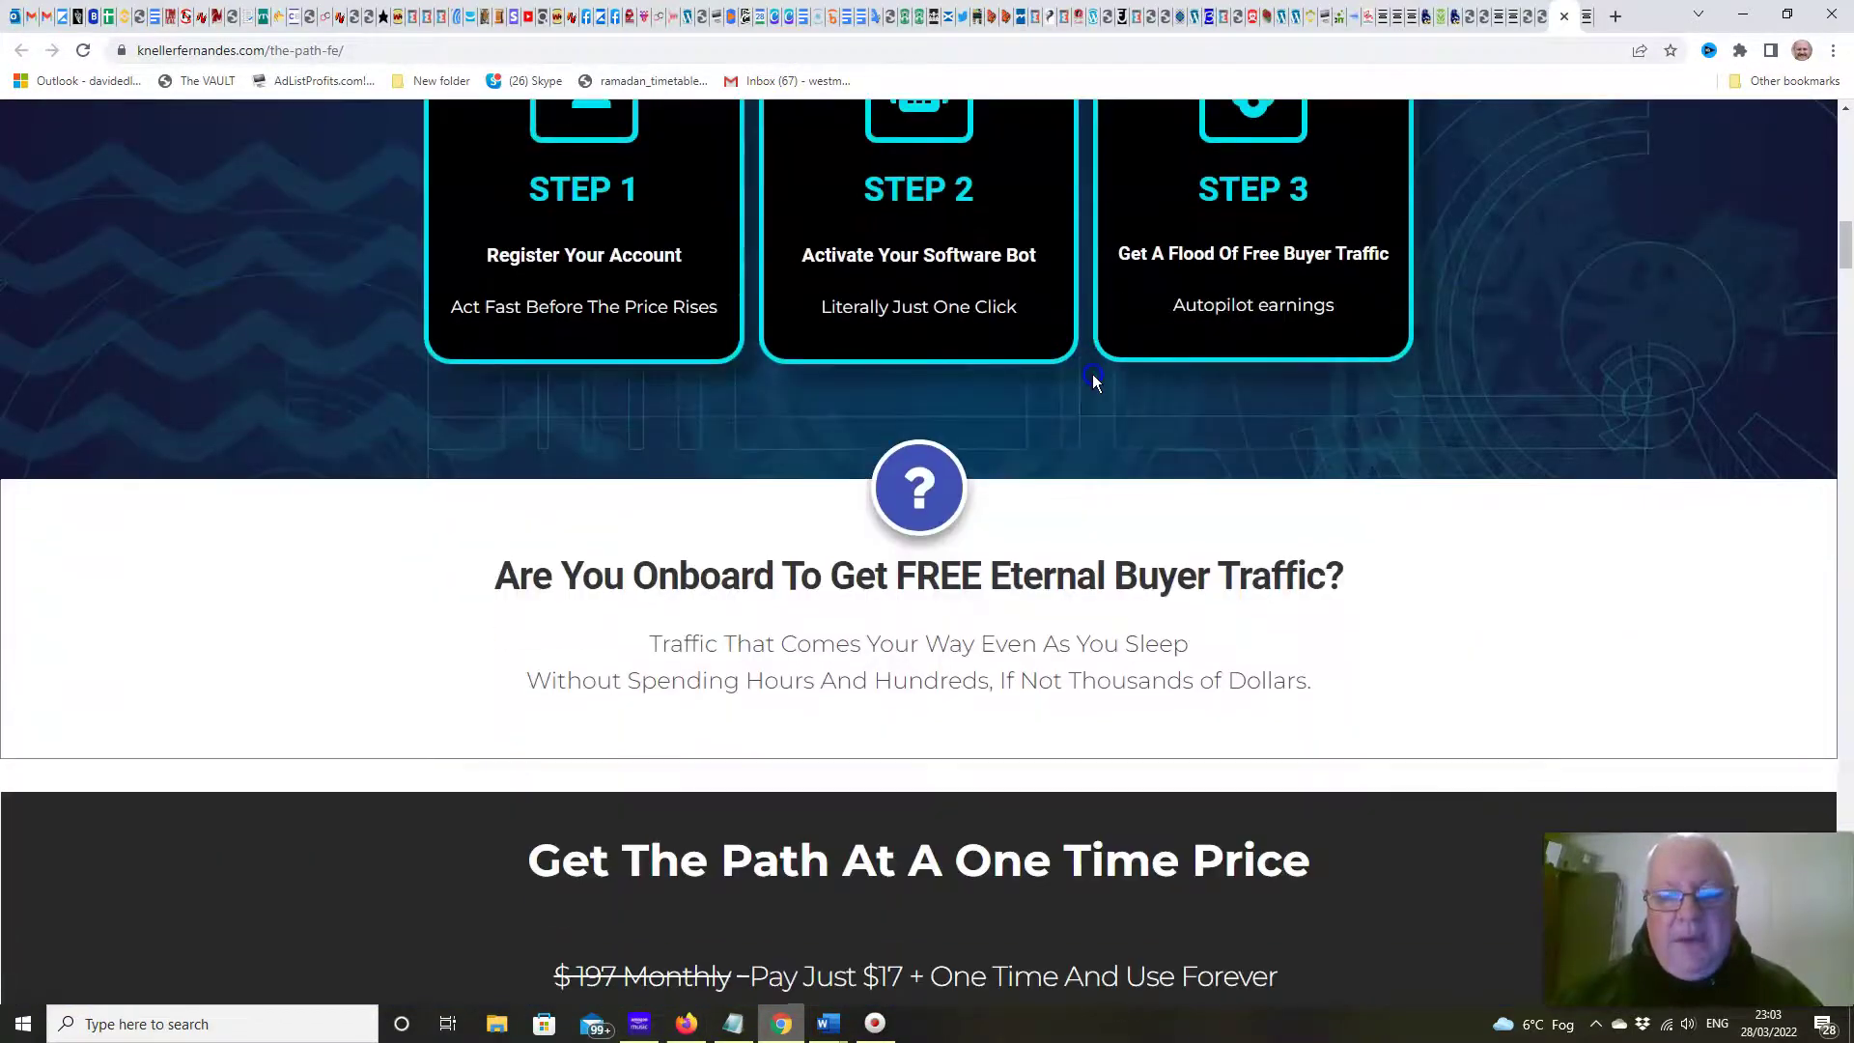
scroll(1093, 382, "up", 1)
scroll(749, 477, "up", 1)
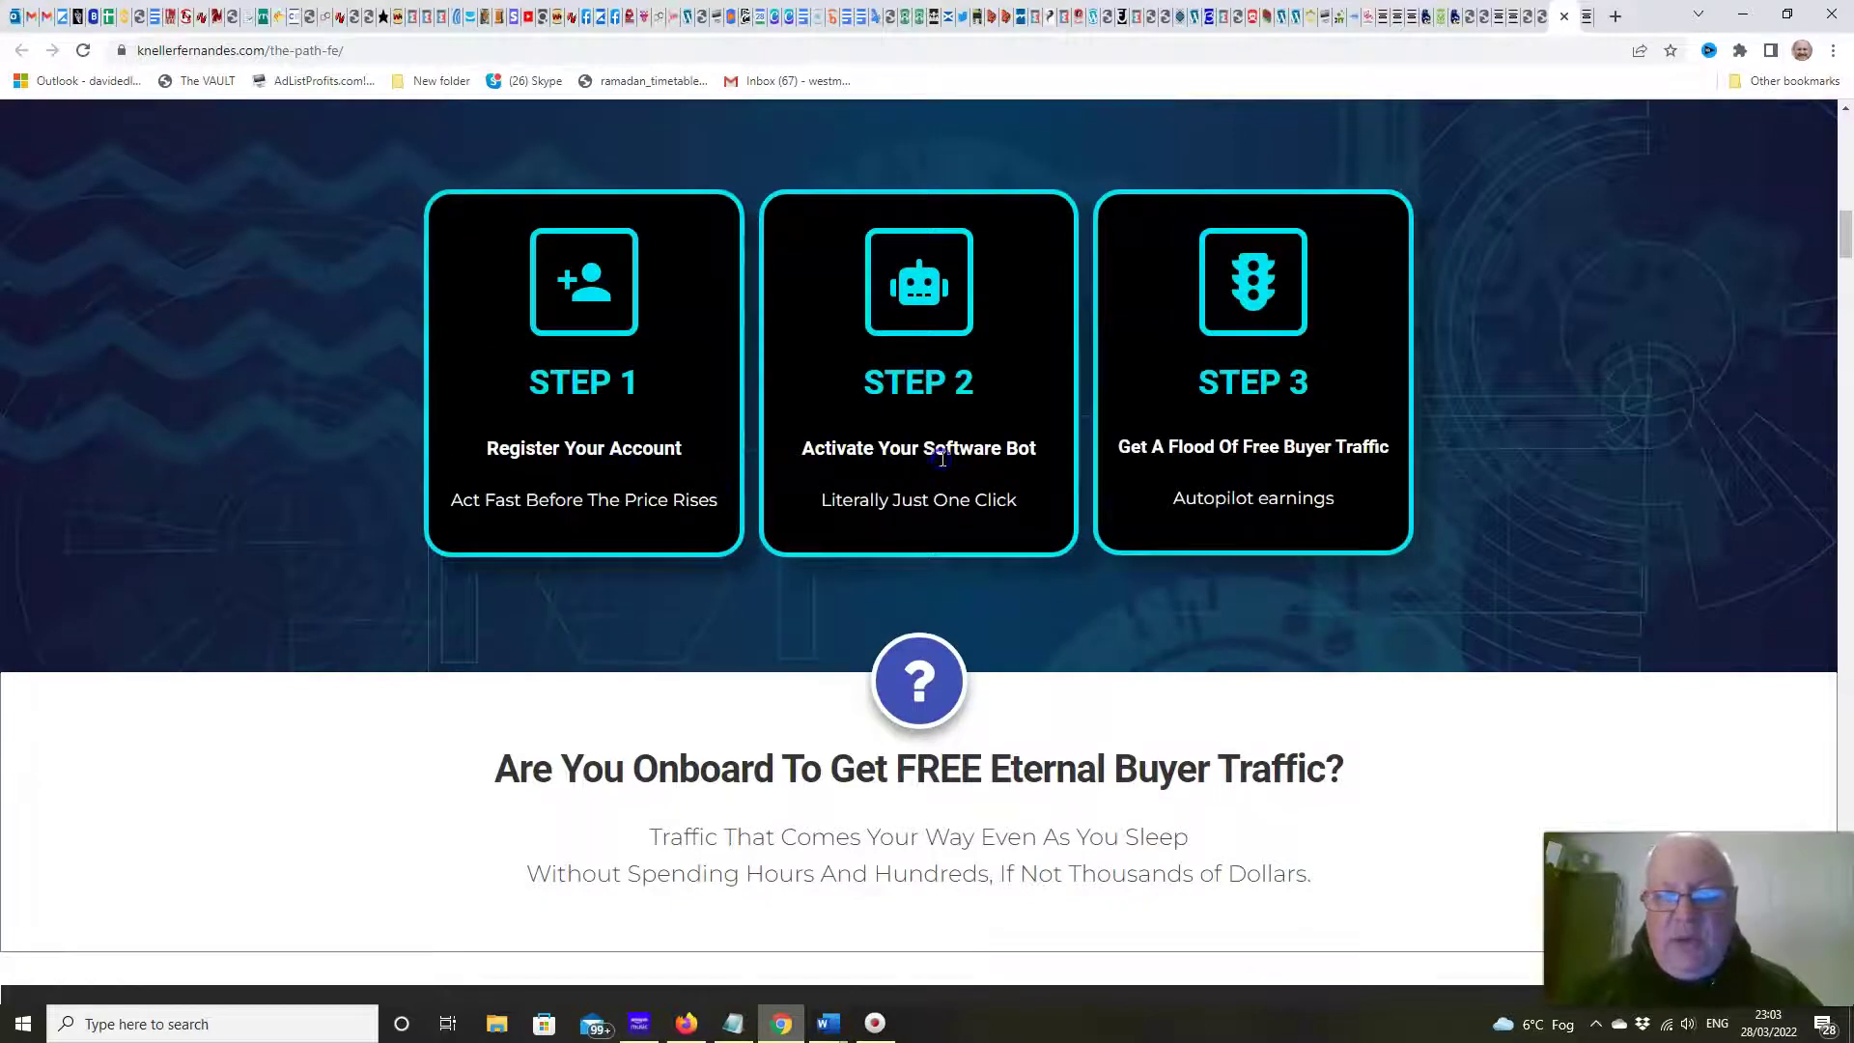
left_click(1349, 508)
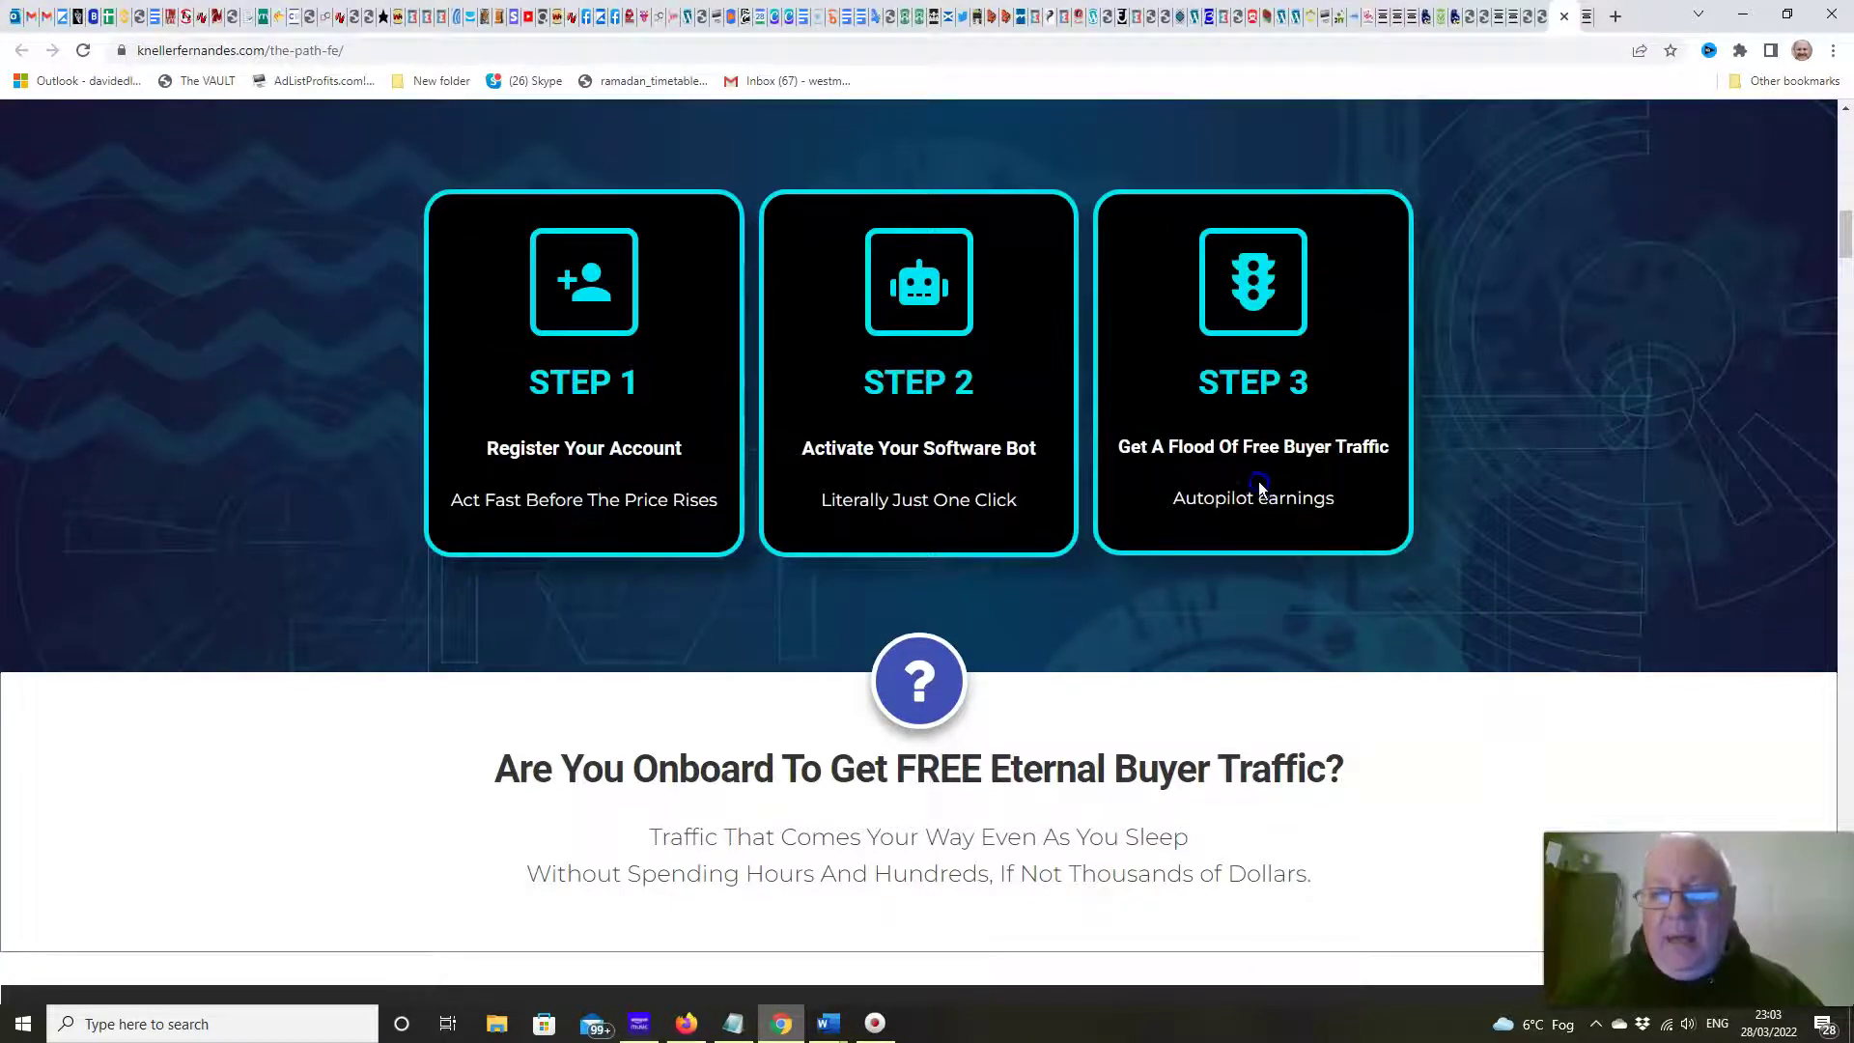
scroll(1280, 481, "down", 2)
scroll(1280, 481, "down", 2)
scroll(1279, 482, "down", 2)
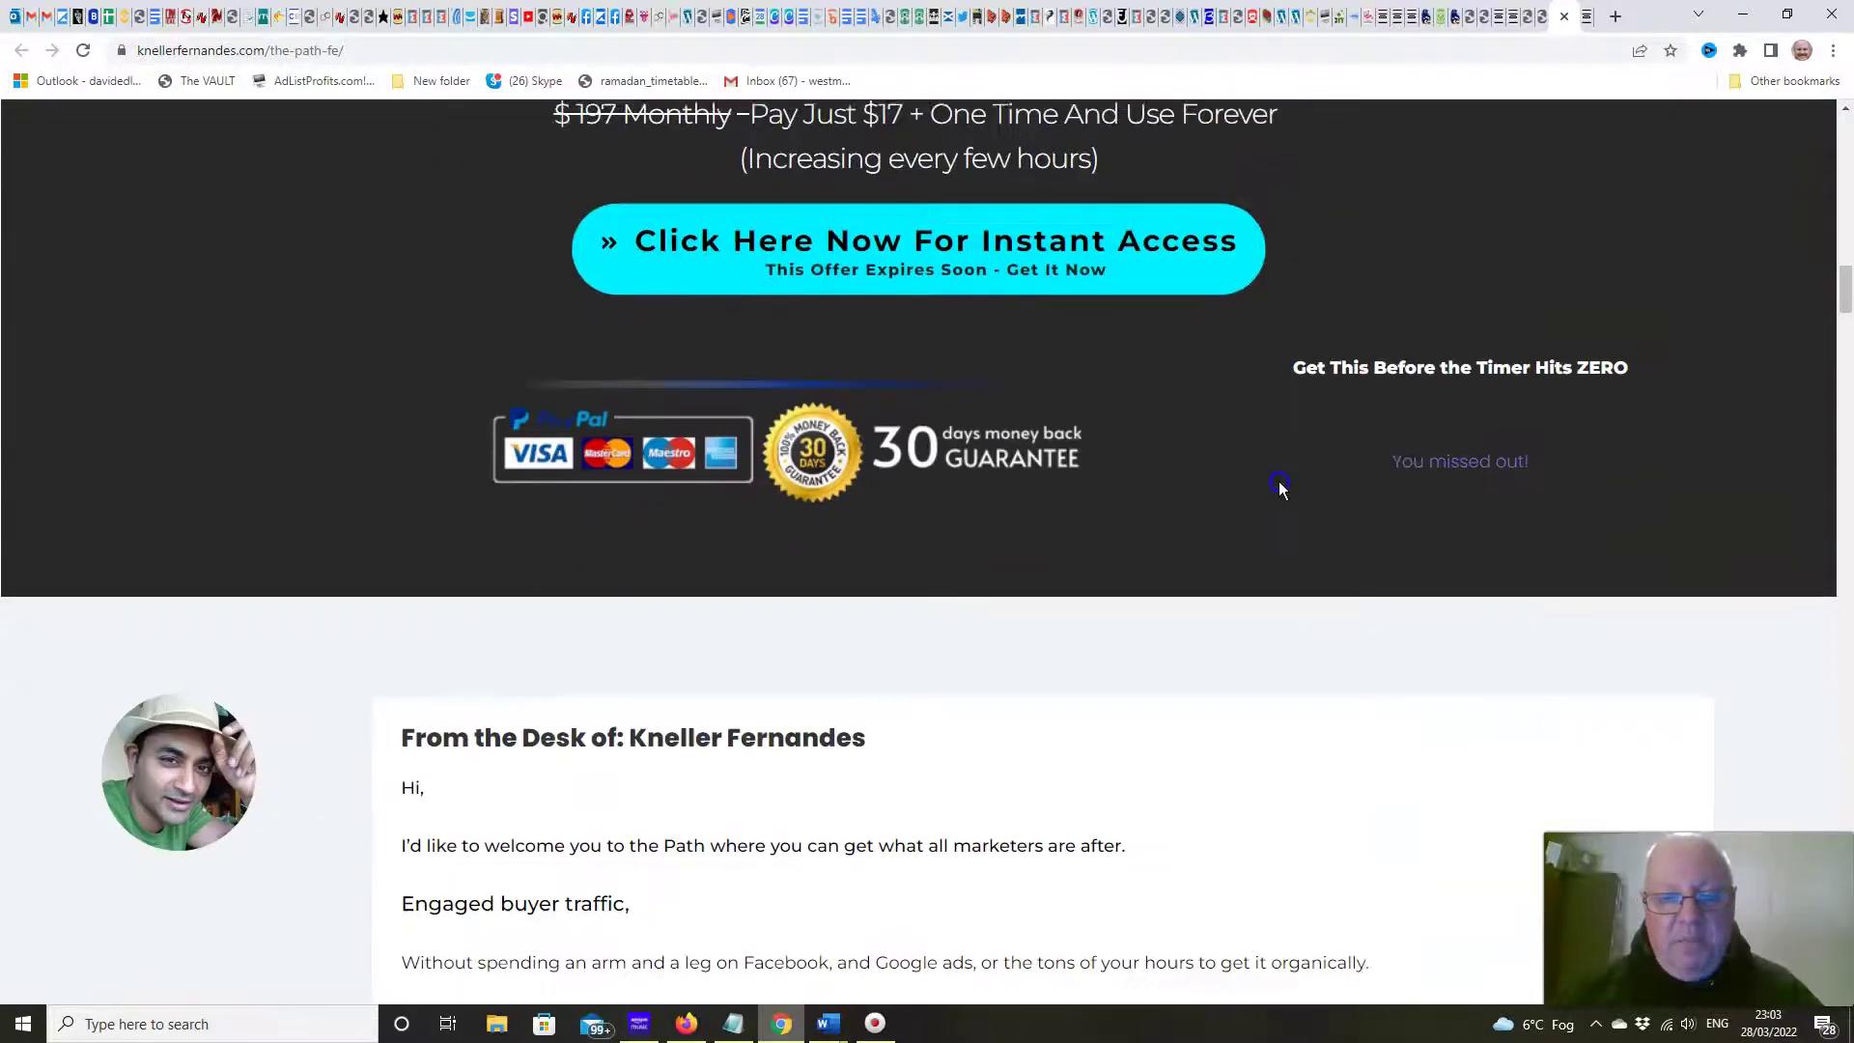
scroll(1280, 481, "down", 2)
scroll(1280, 481, "down", 3)
scroll(1280, 481, "down", 2)
scroll(1280, 481, "down", 2)
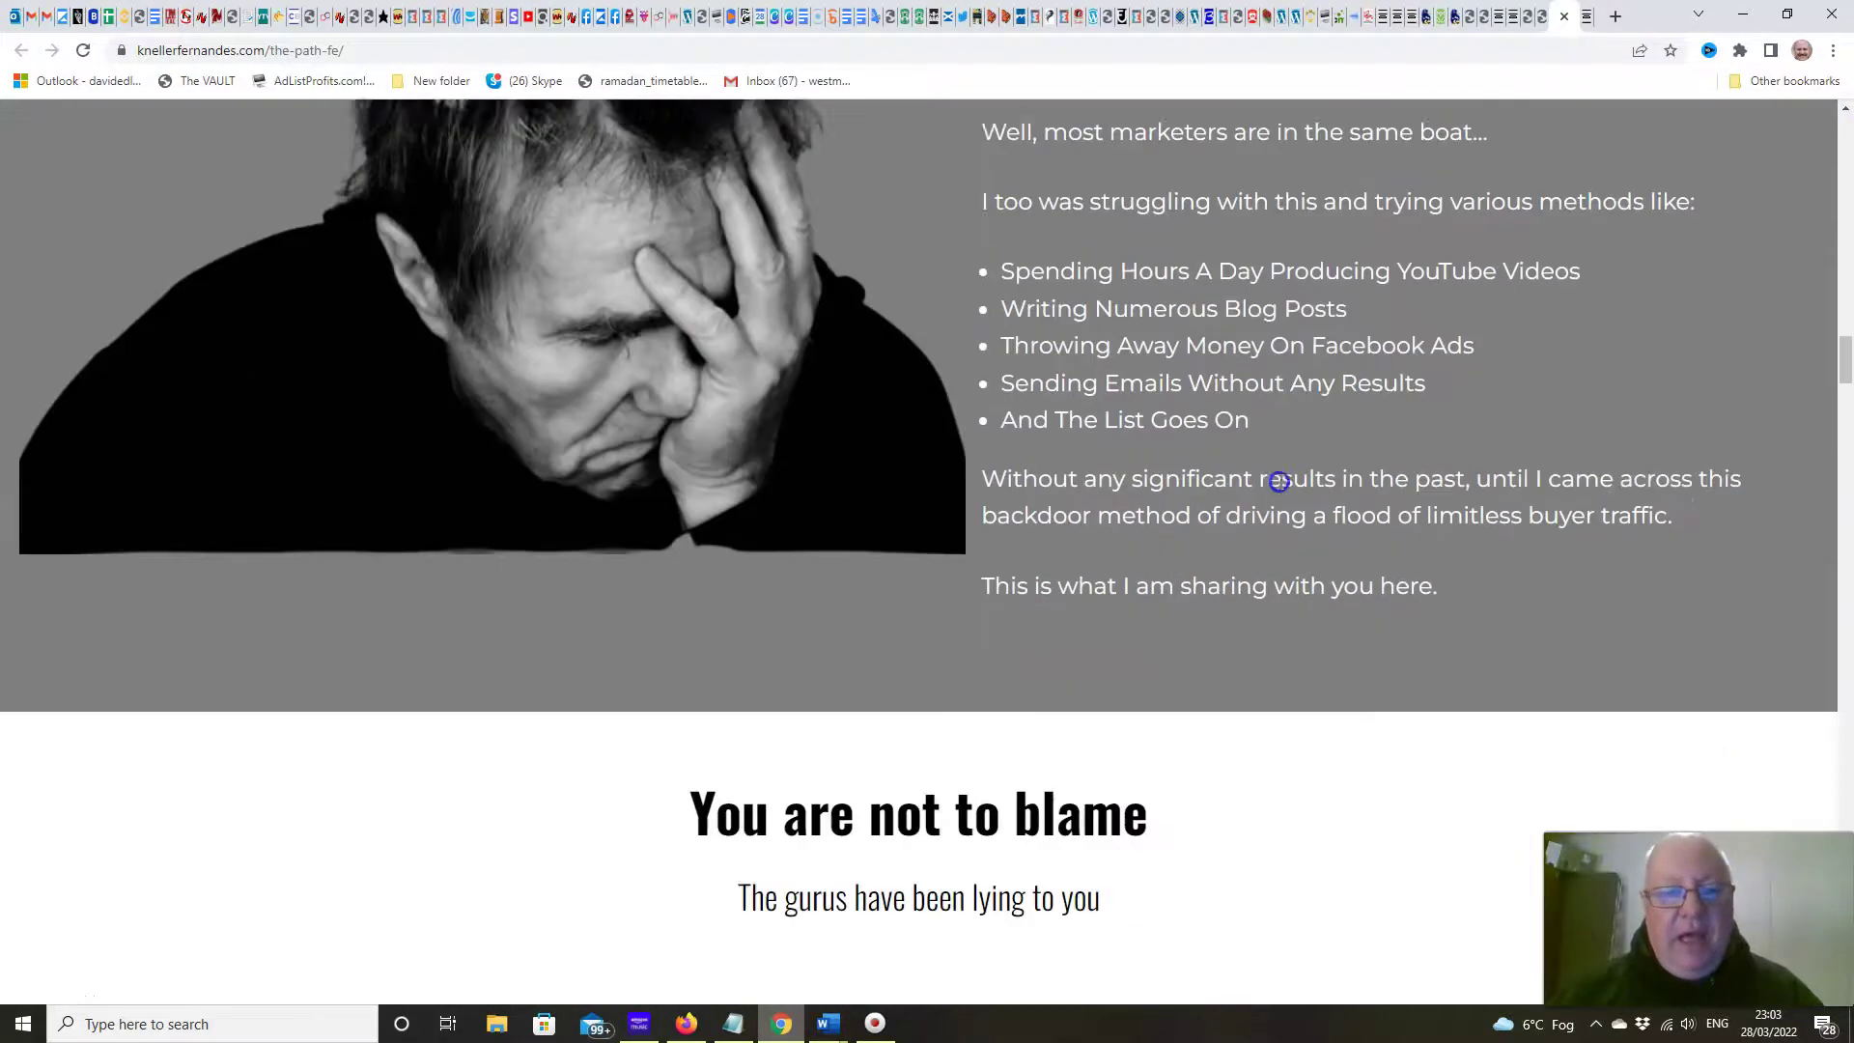
scroll(1279, 482, "down", 3)
scroll(1279, 481, "down", 2)
scroll(1279, 481, "down", 3)
scroll(1279, 481, "down", 3)
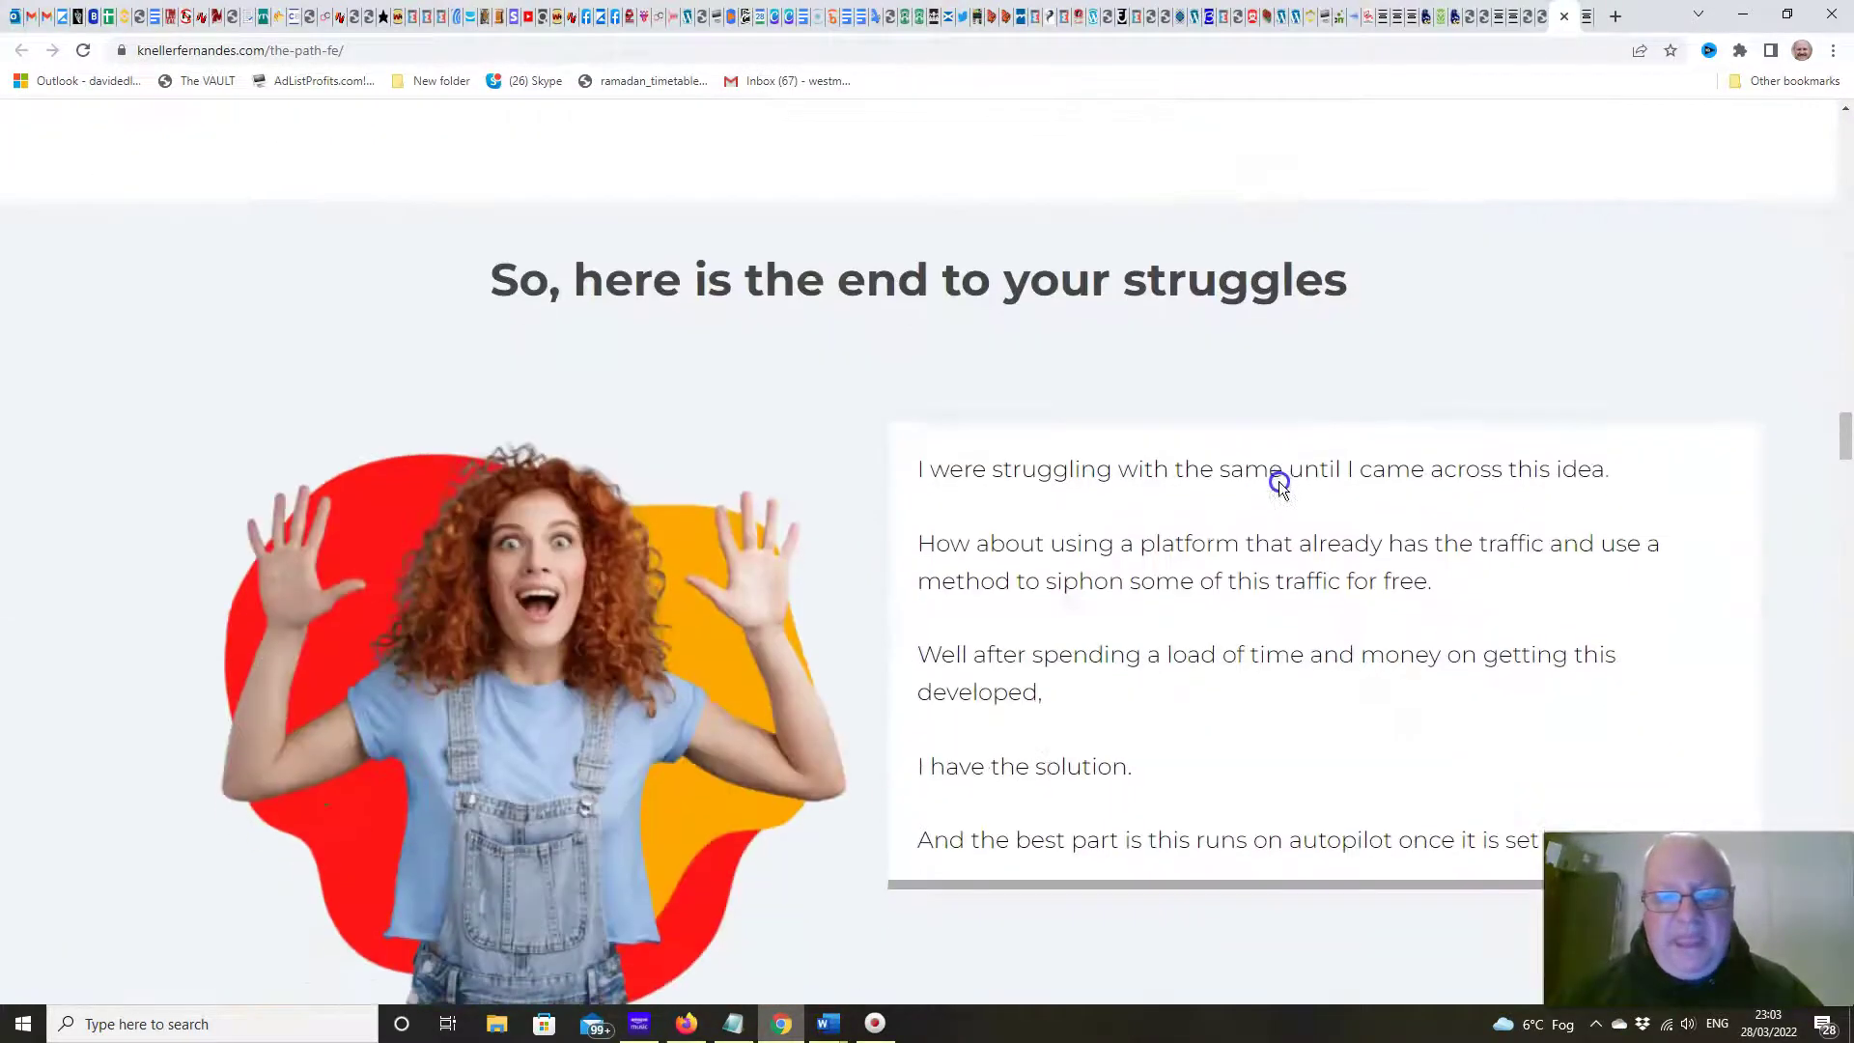
scroll(1280, 481, "down", 3)
scroll(1279, 481, "down", 4)
scroll(1279, 481, "down", 2)
scroll(1279, 481, "down", 1)
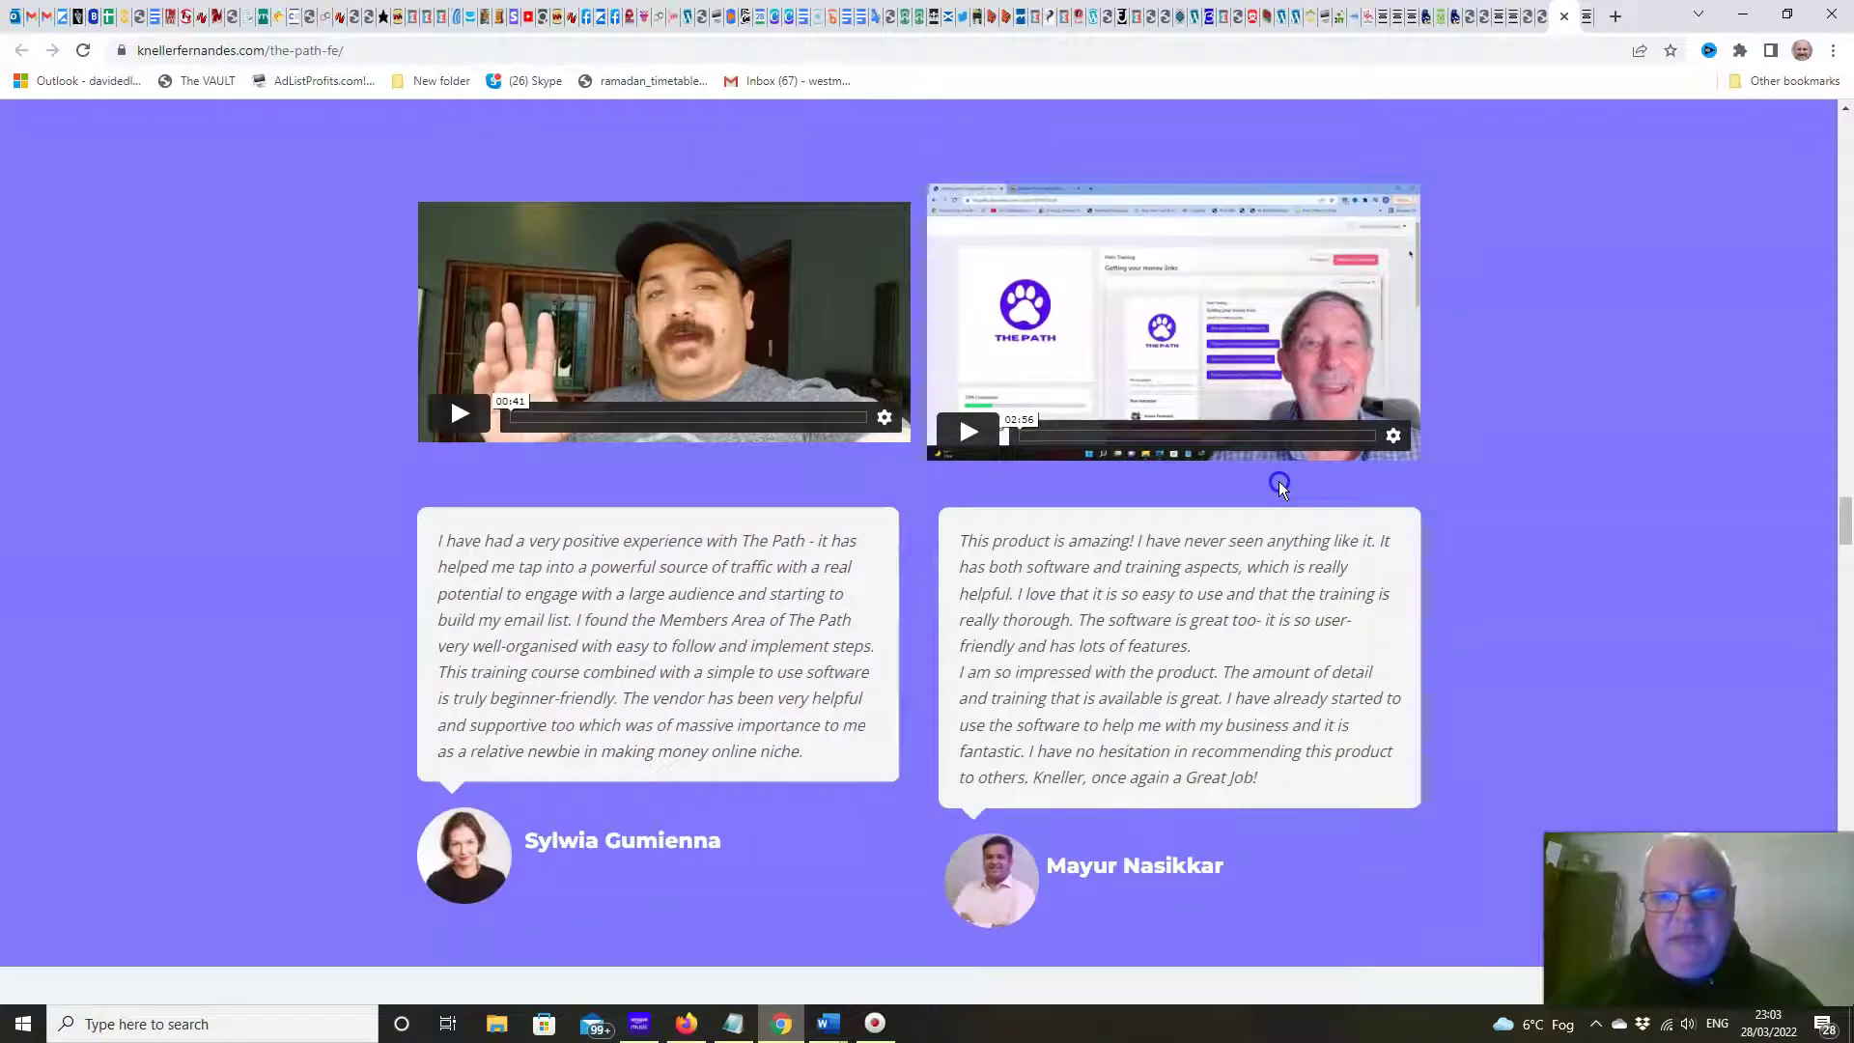
scroll(1303, 410, "down", 1)
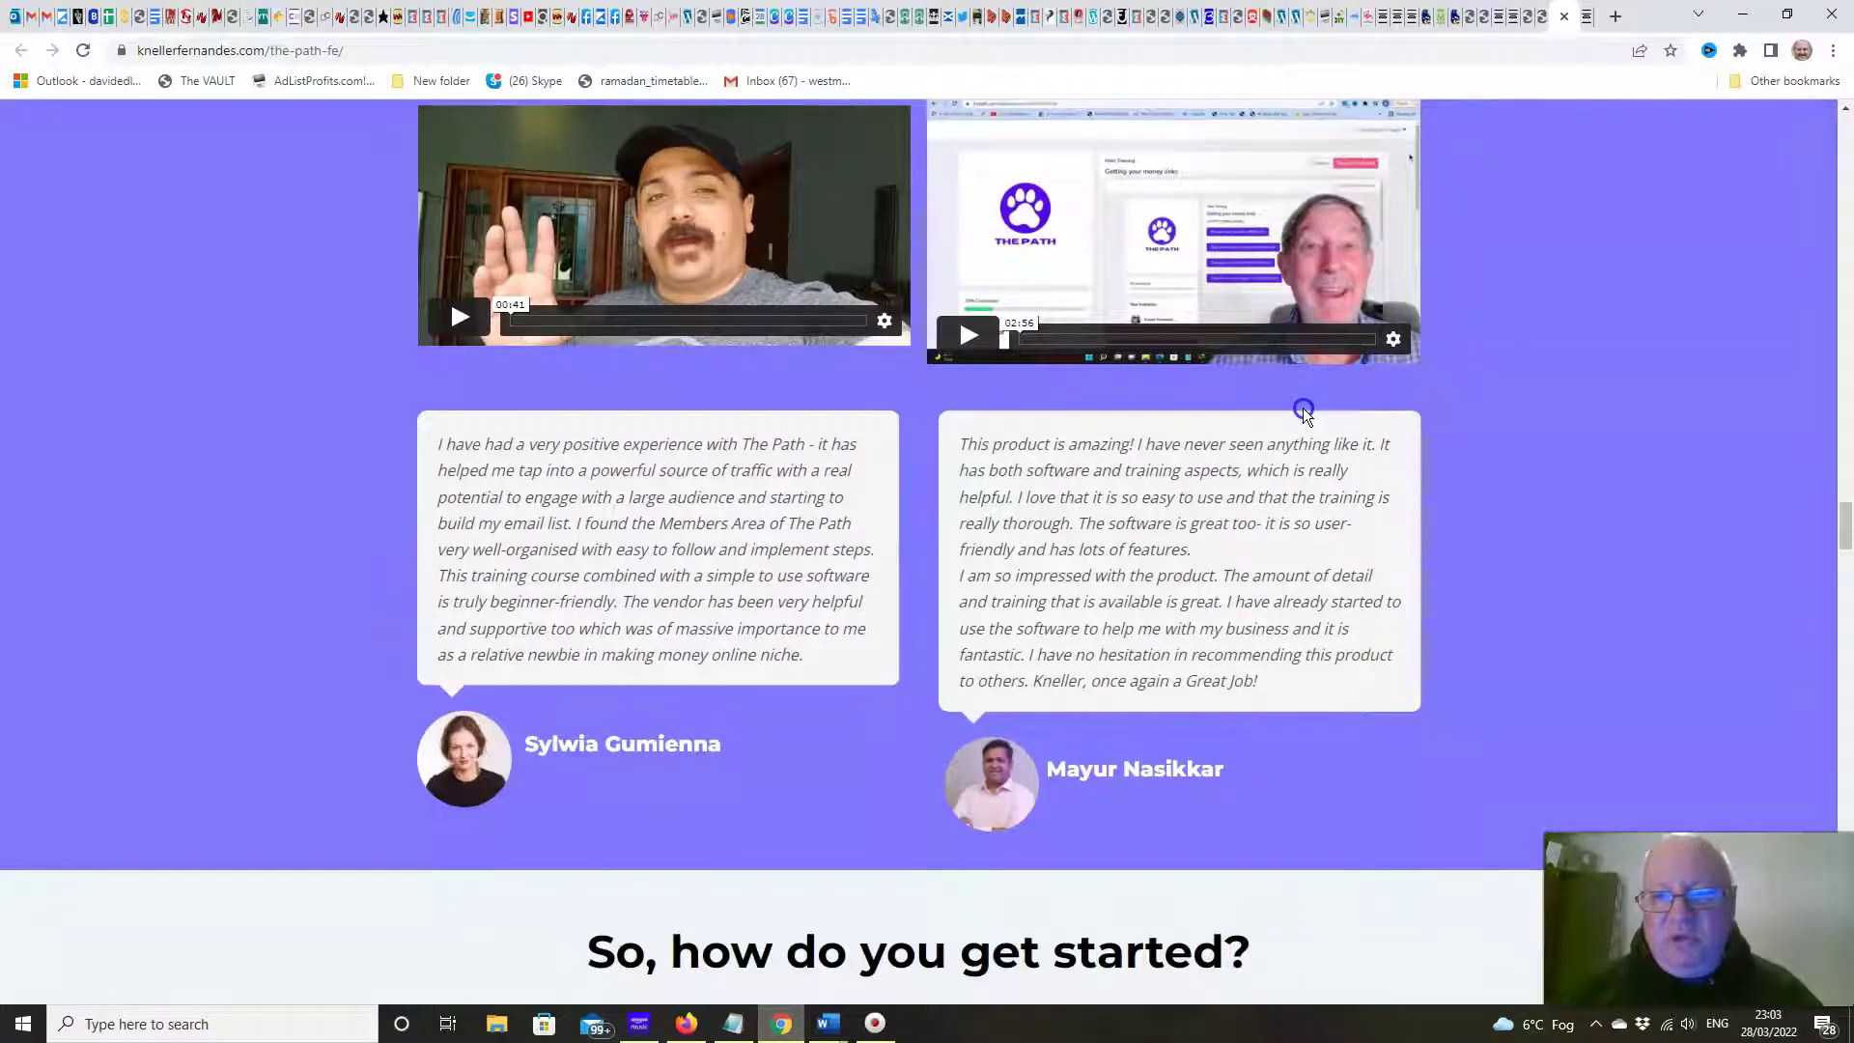
scroll(1301, 409, "down", 1)
scroll(1303, 410, "up", 2)
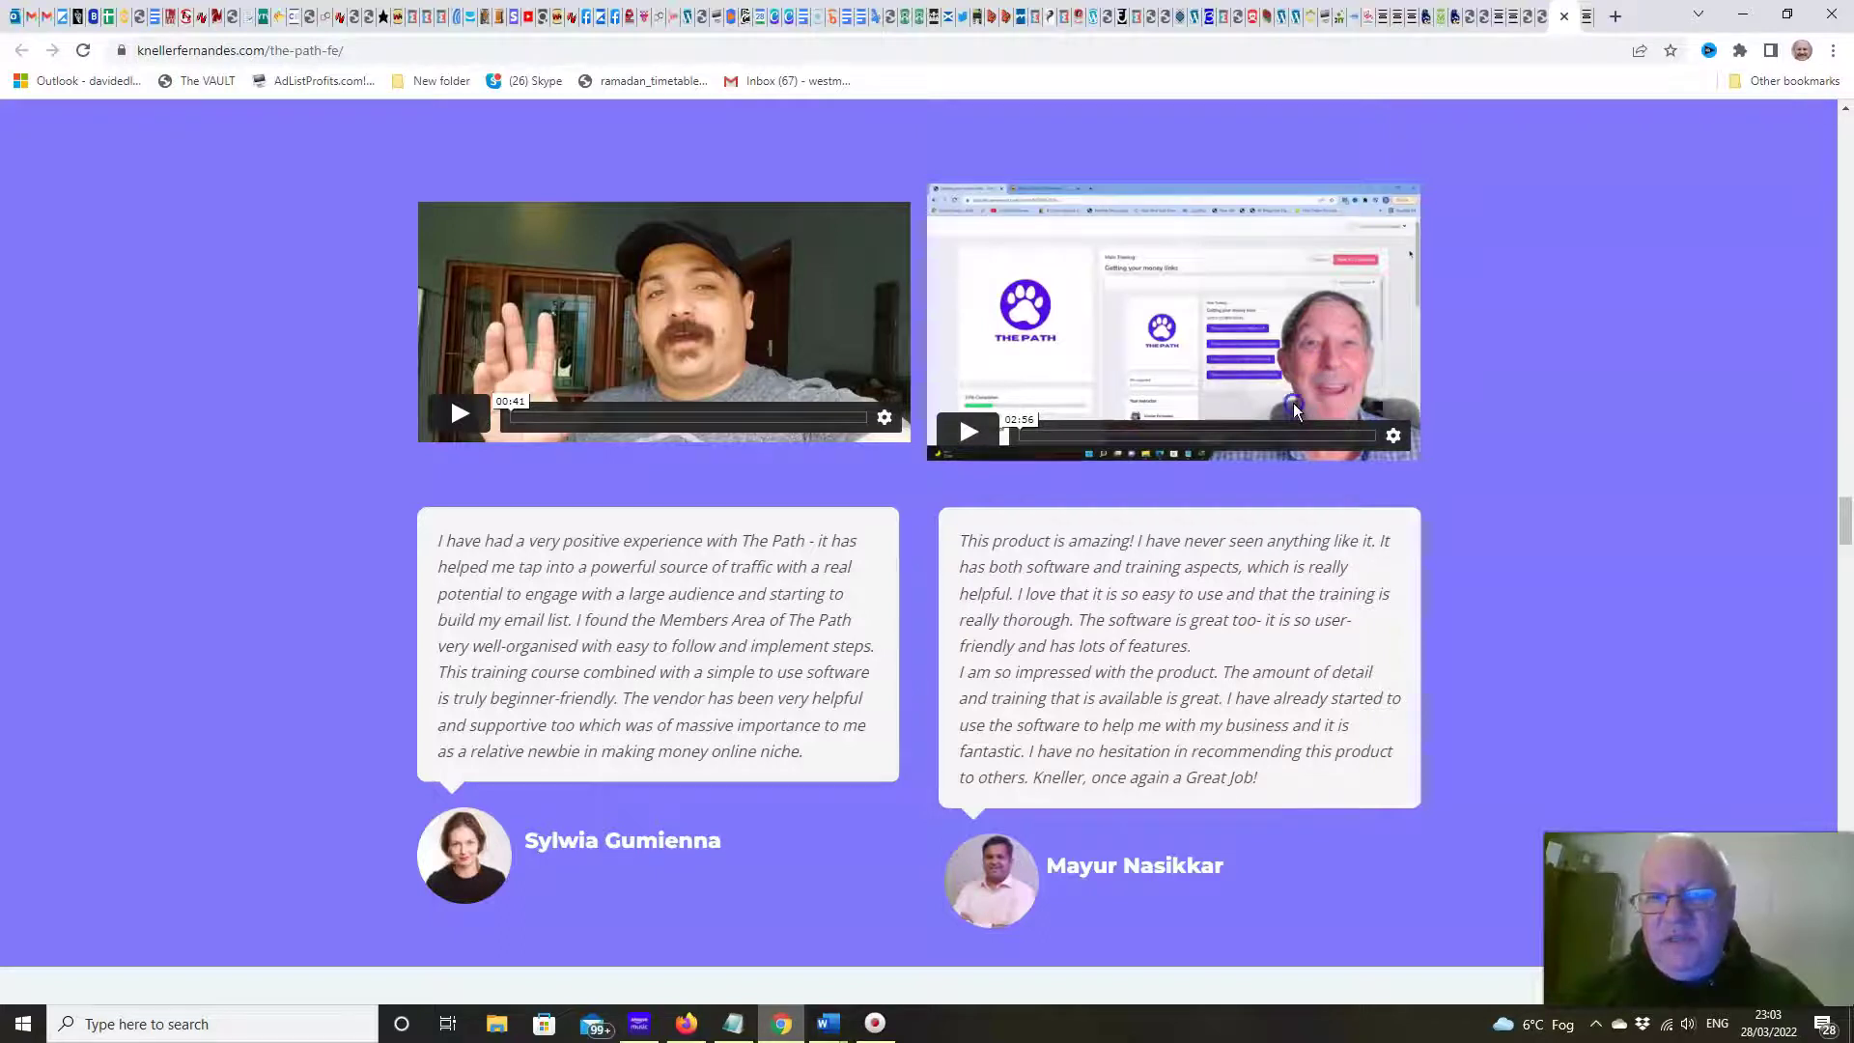
scroll(1300, 412, "down", 1)
scroll(1299, 412, "down", 1)
scroll(1299, 411, "down", 3)
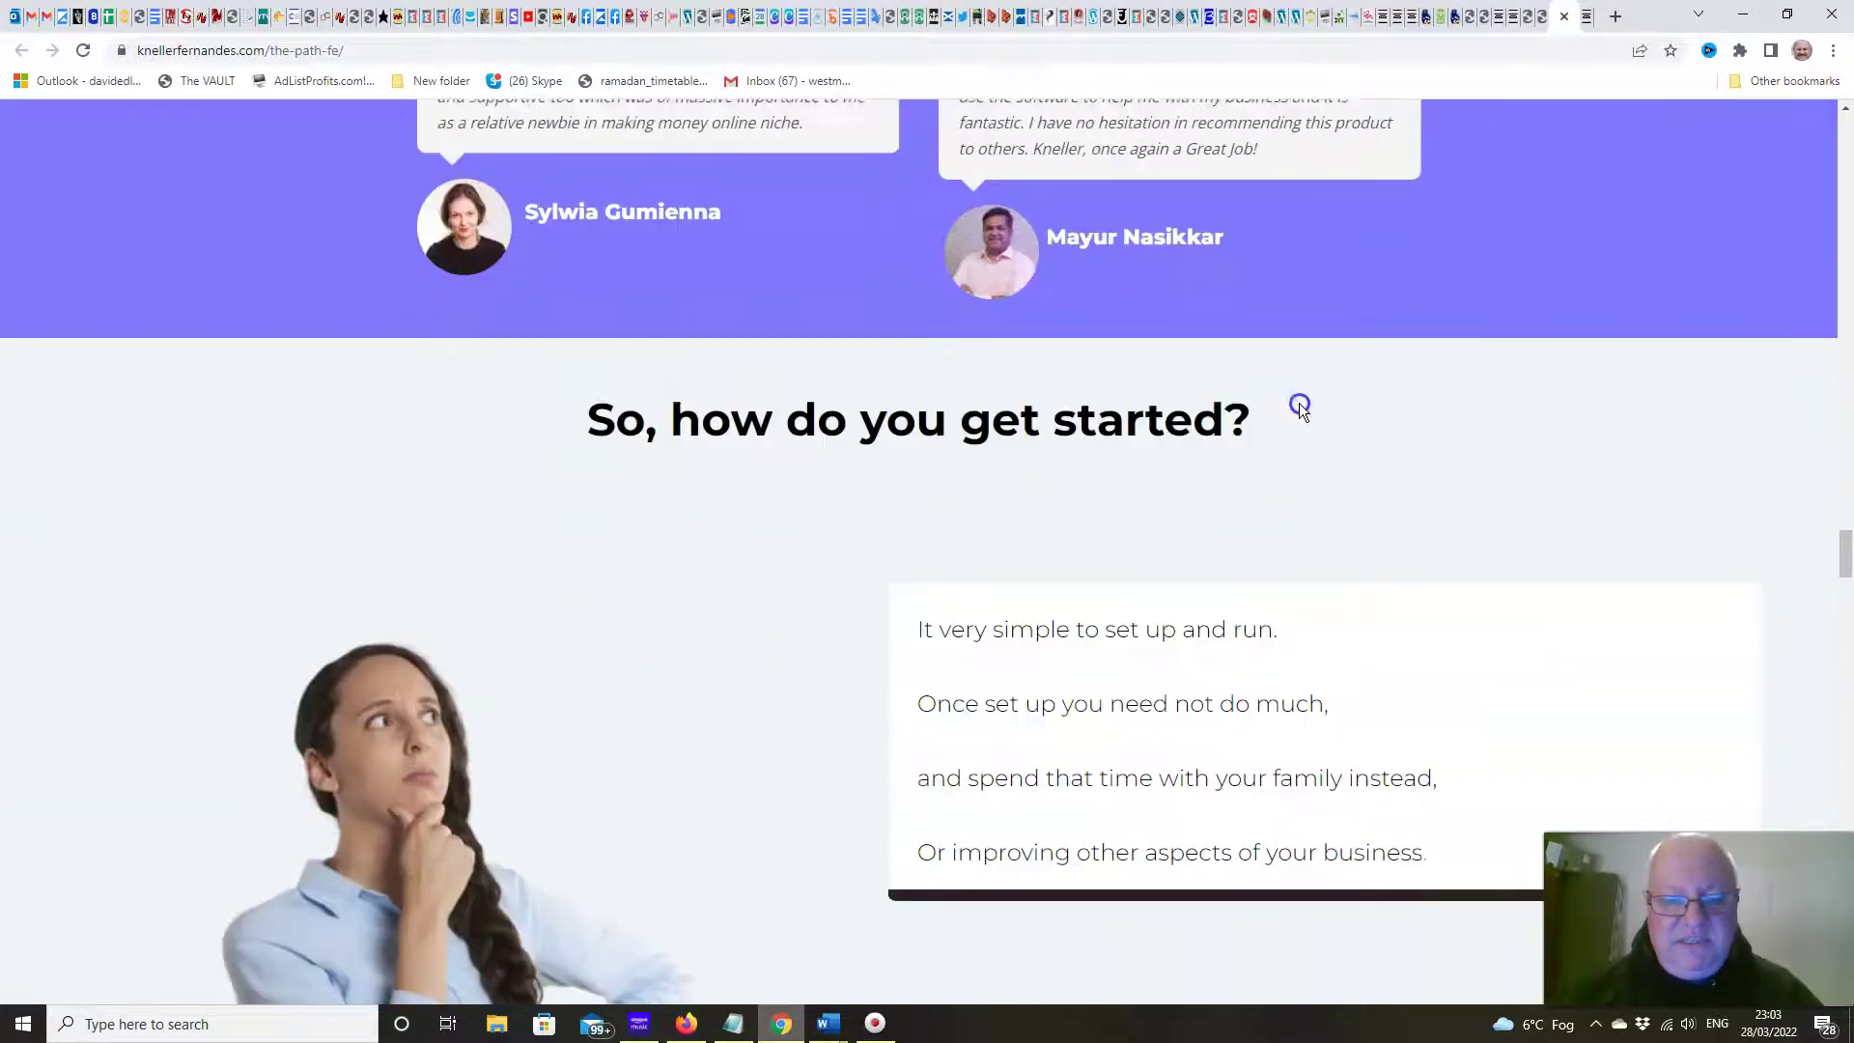
scroll(1300, 409, "down", 3)
scroll(1299, 408, "down", 5)
scroll(1299, 408, "down", 3)
scroll(1298, 408, "down", 4)
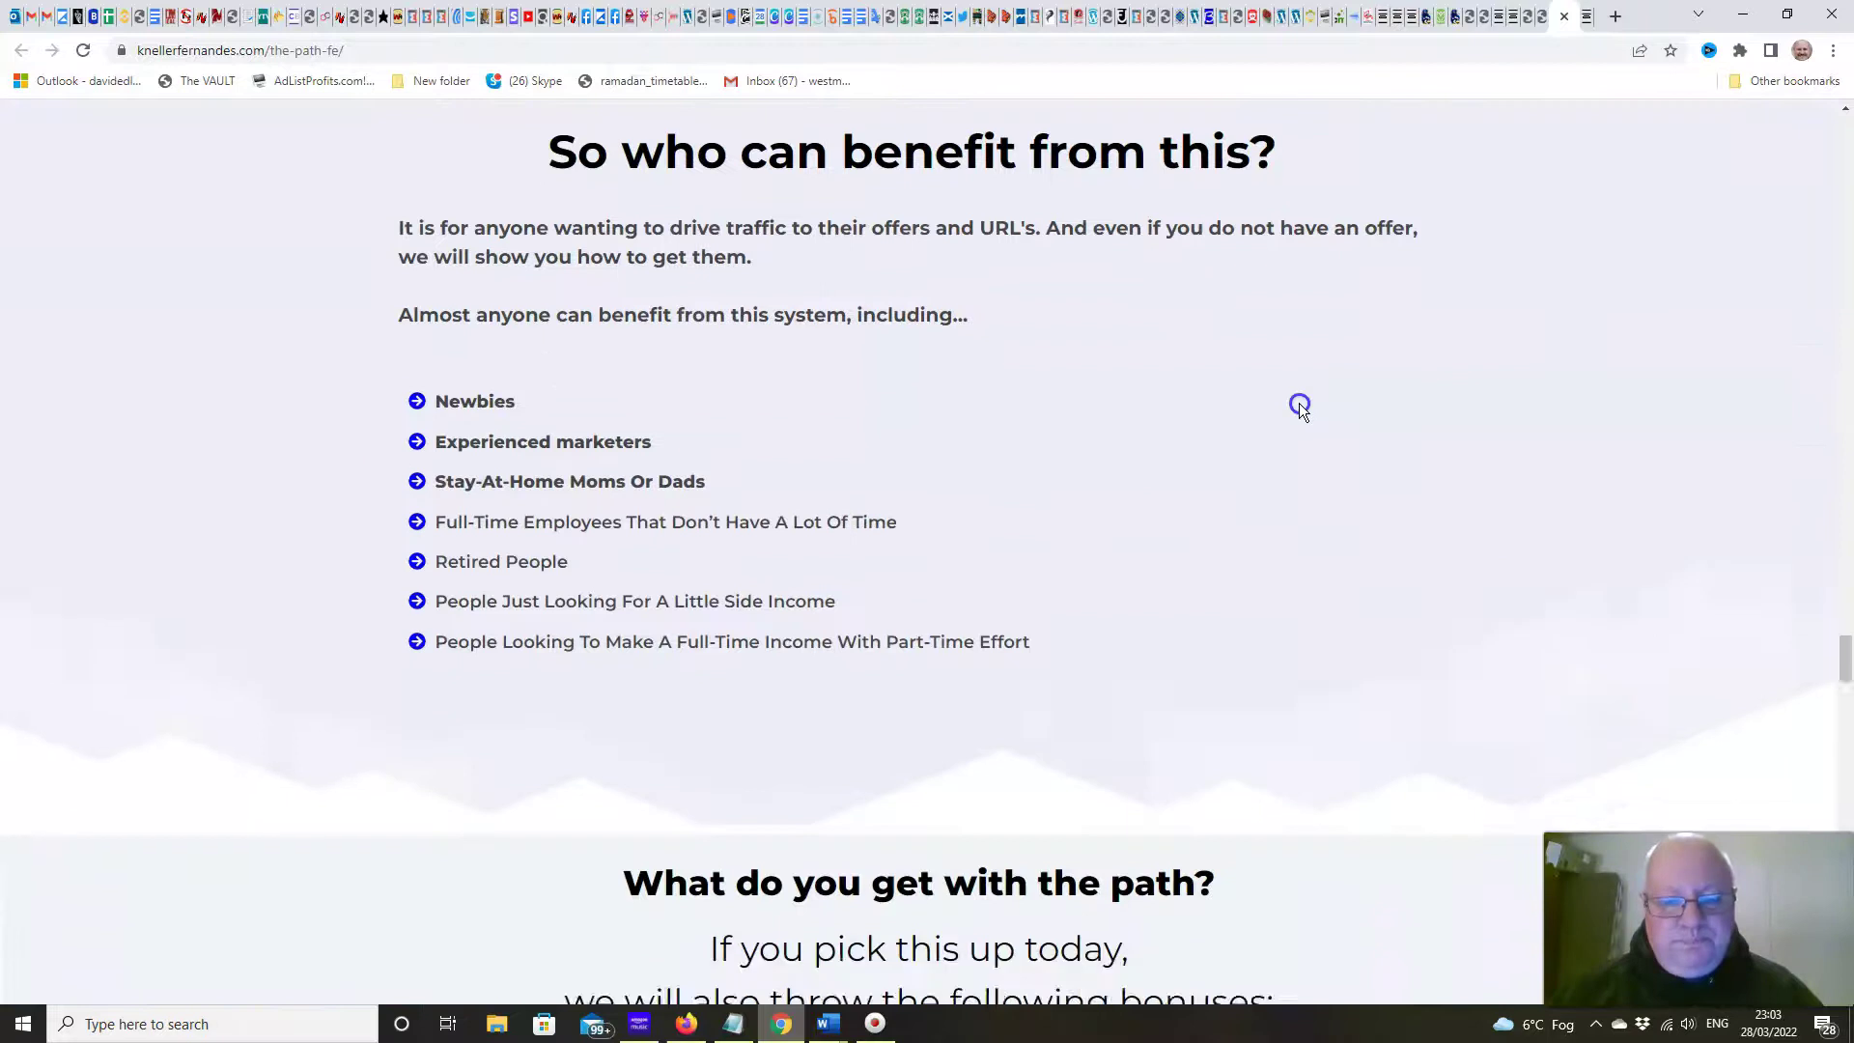
scroll(1300, 409, "down", 4)
scroll(1299, 408, "down", 2)
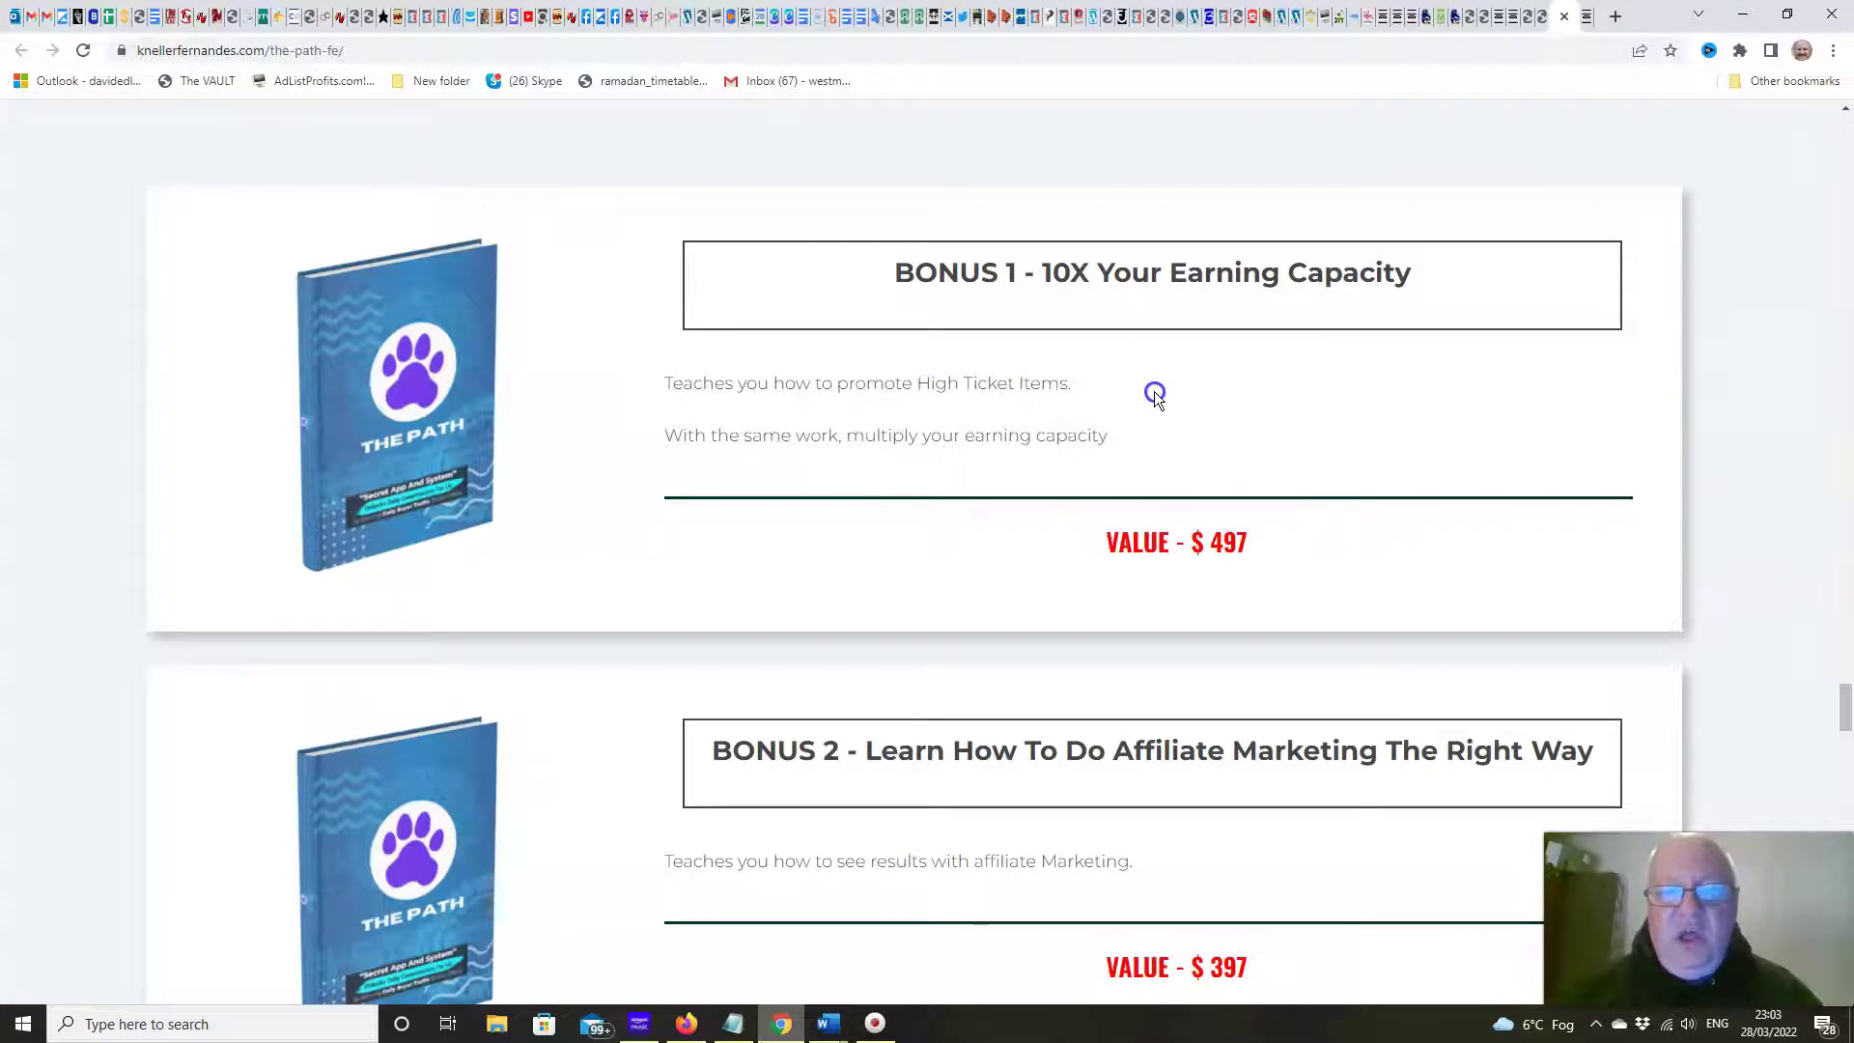
scroll(1154, 391, "down", 2)
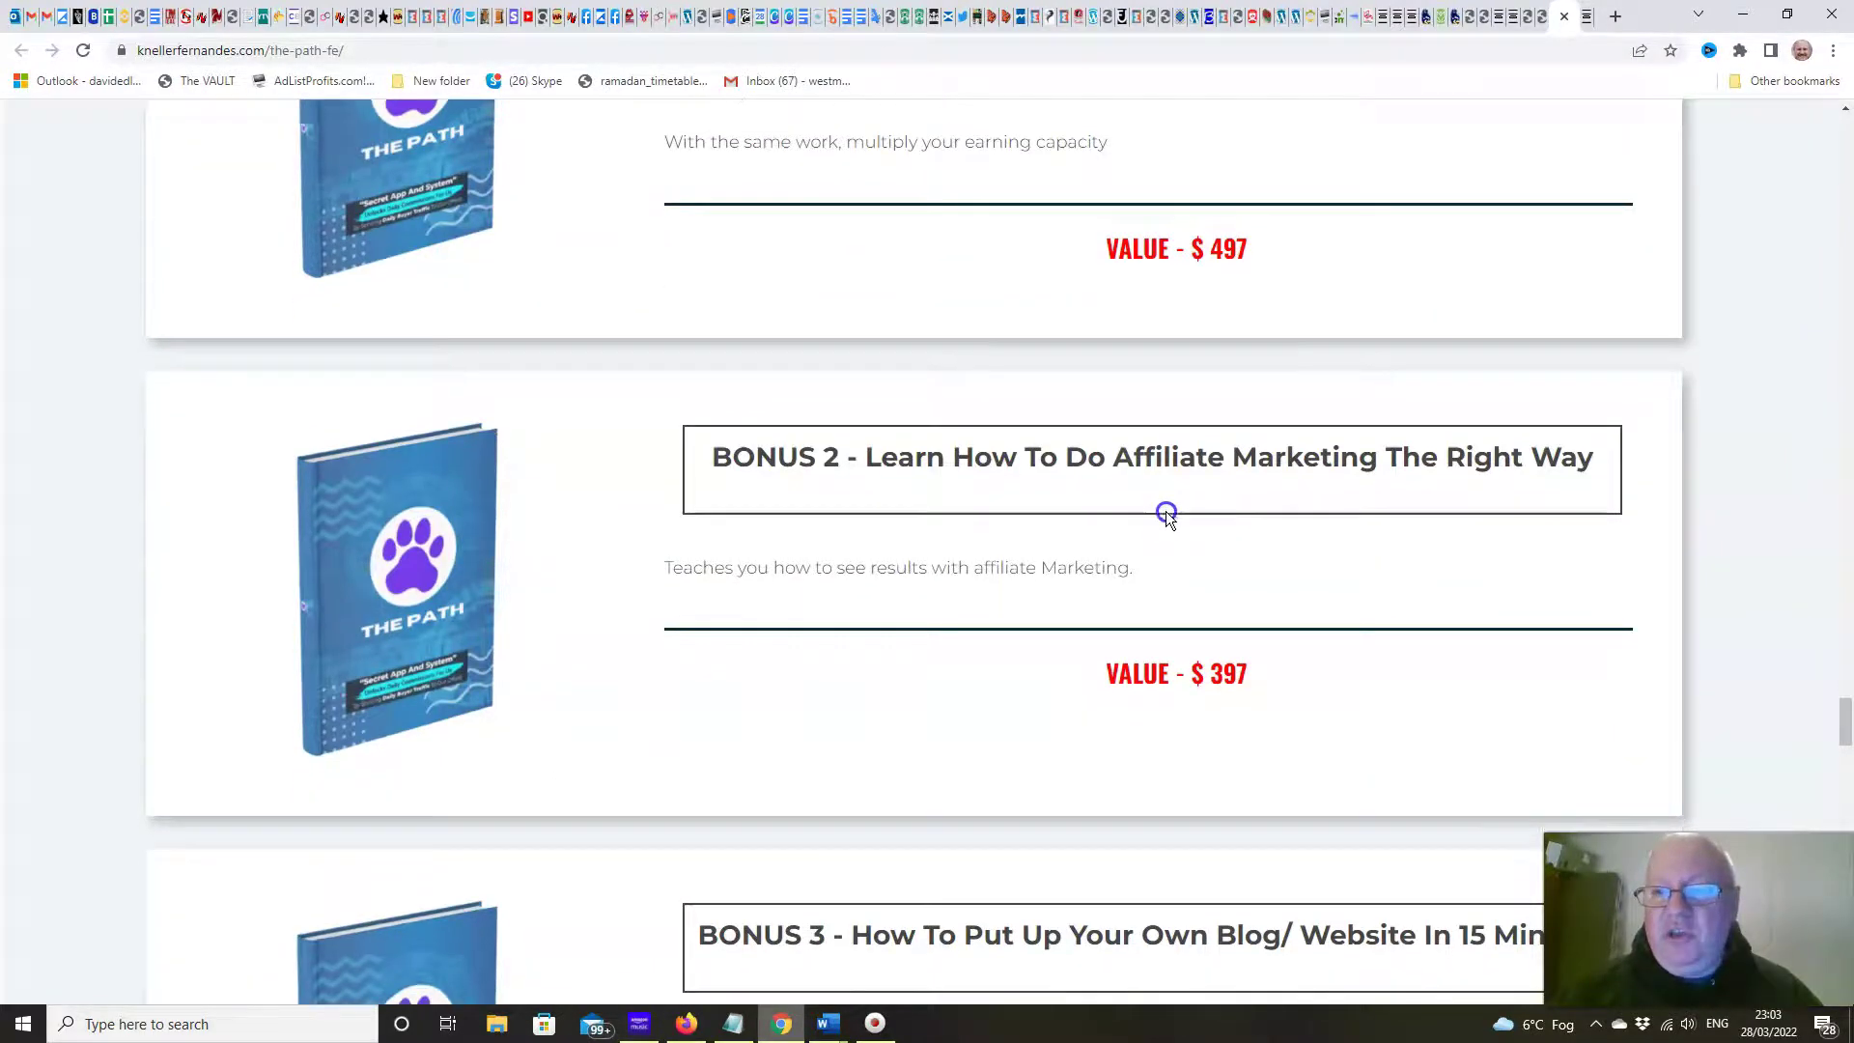
scroll(1166, 510, "down", 3)
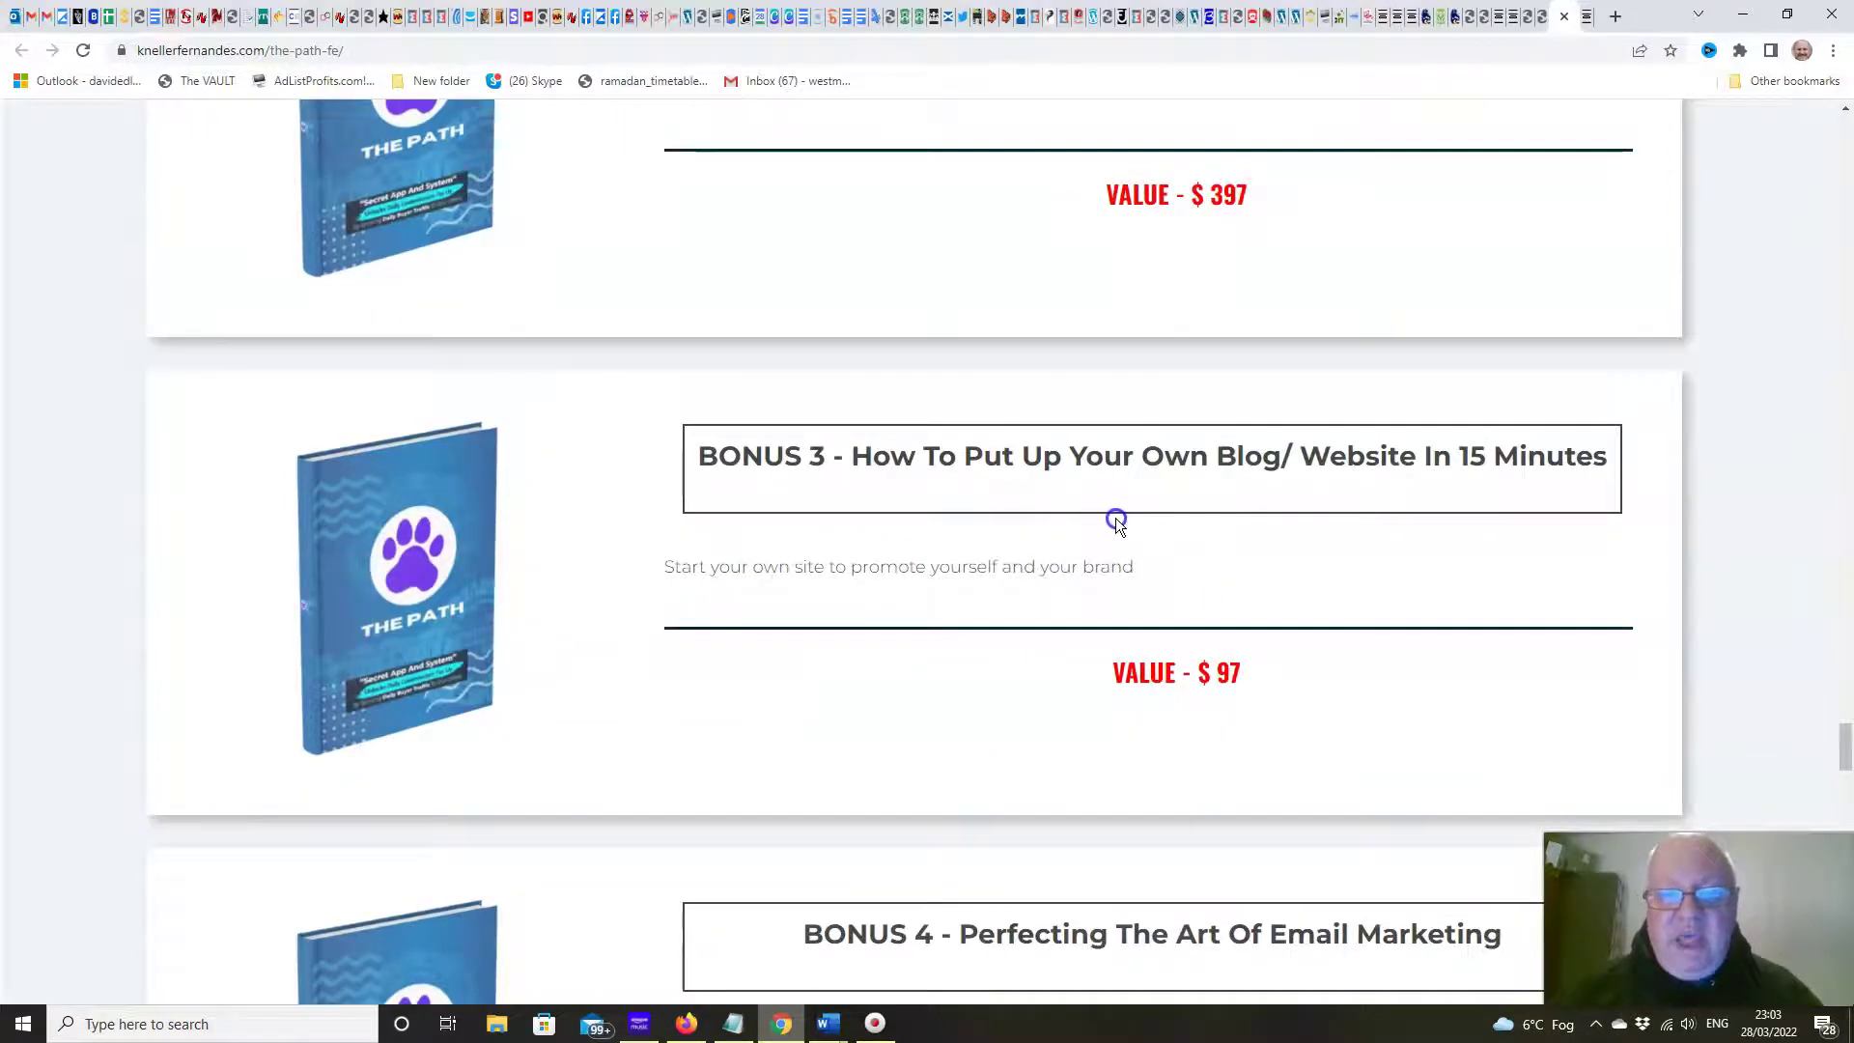
scroll(1119, 523, "down", 3)
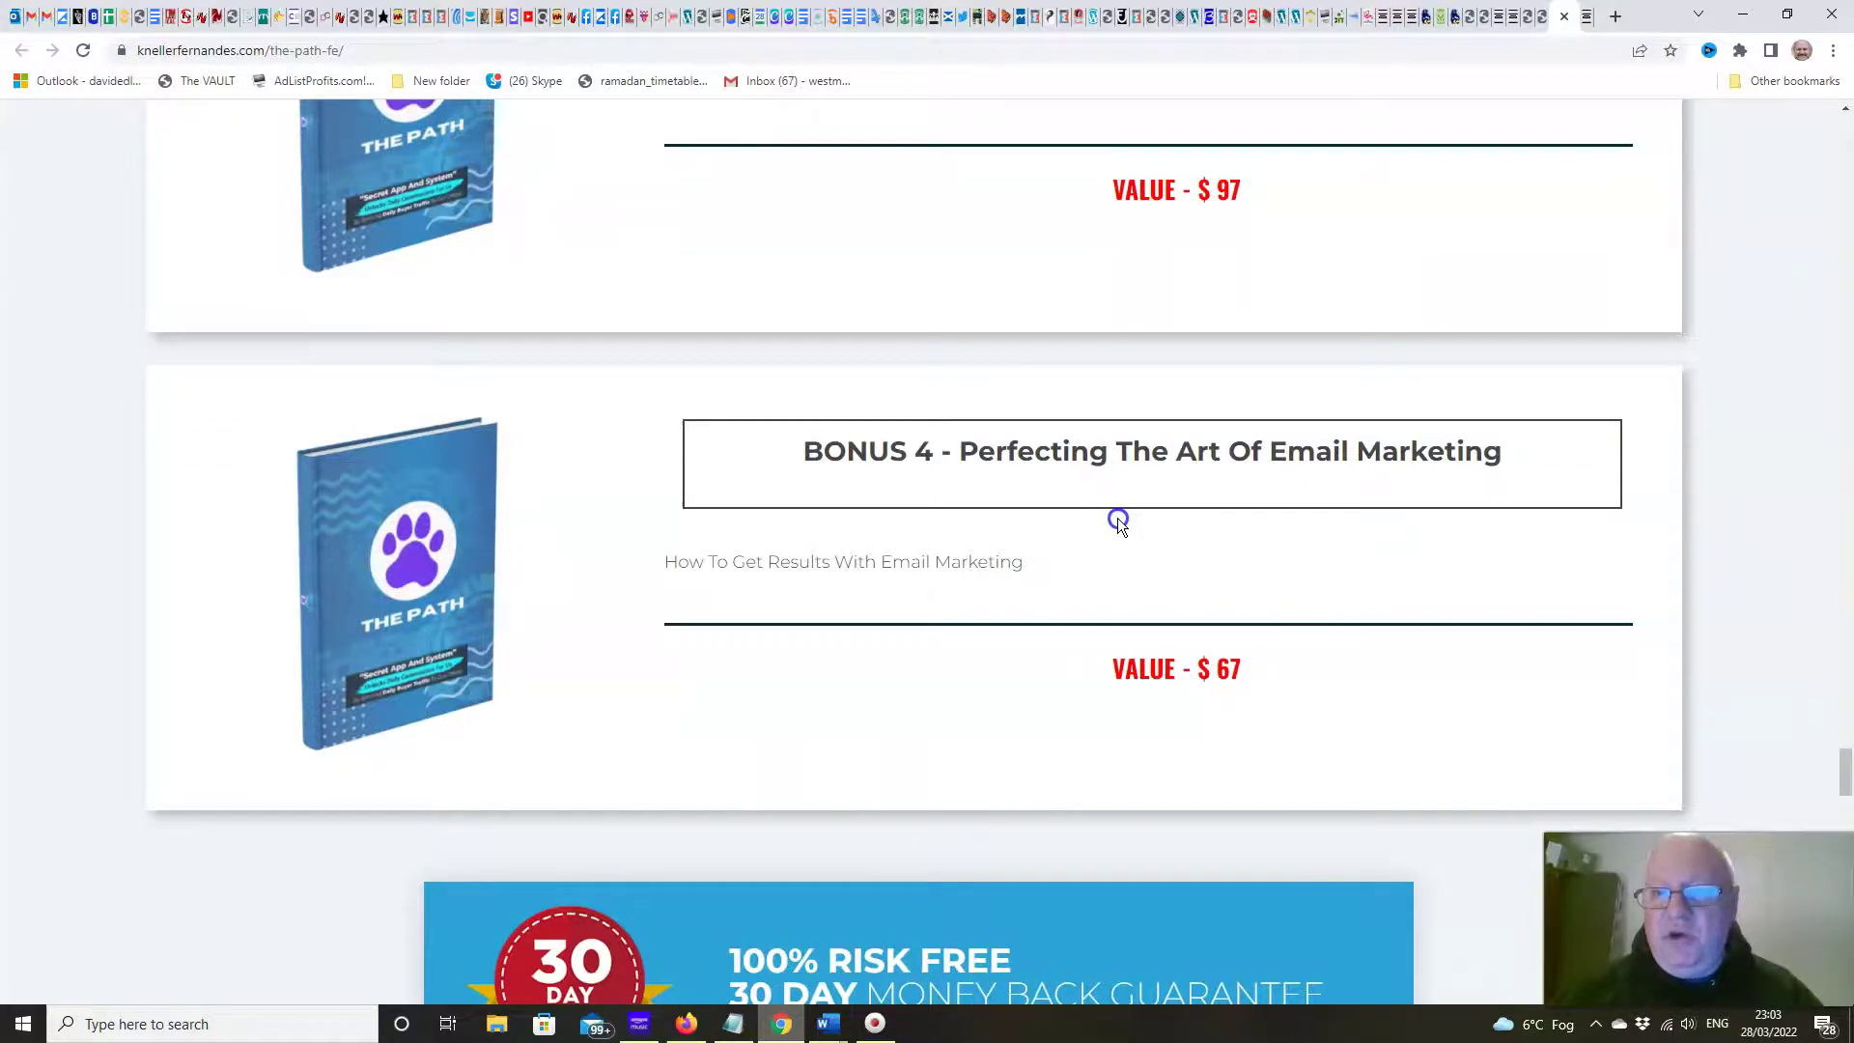
scroll(1118, 521, "down", 2)
scroll(1120, 521, "down", 1)
scroll(1118, 522, "down", 1)
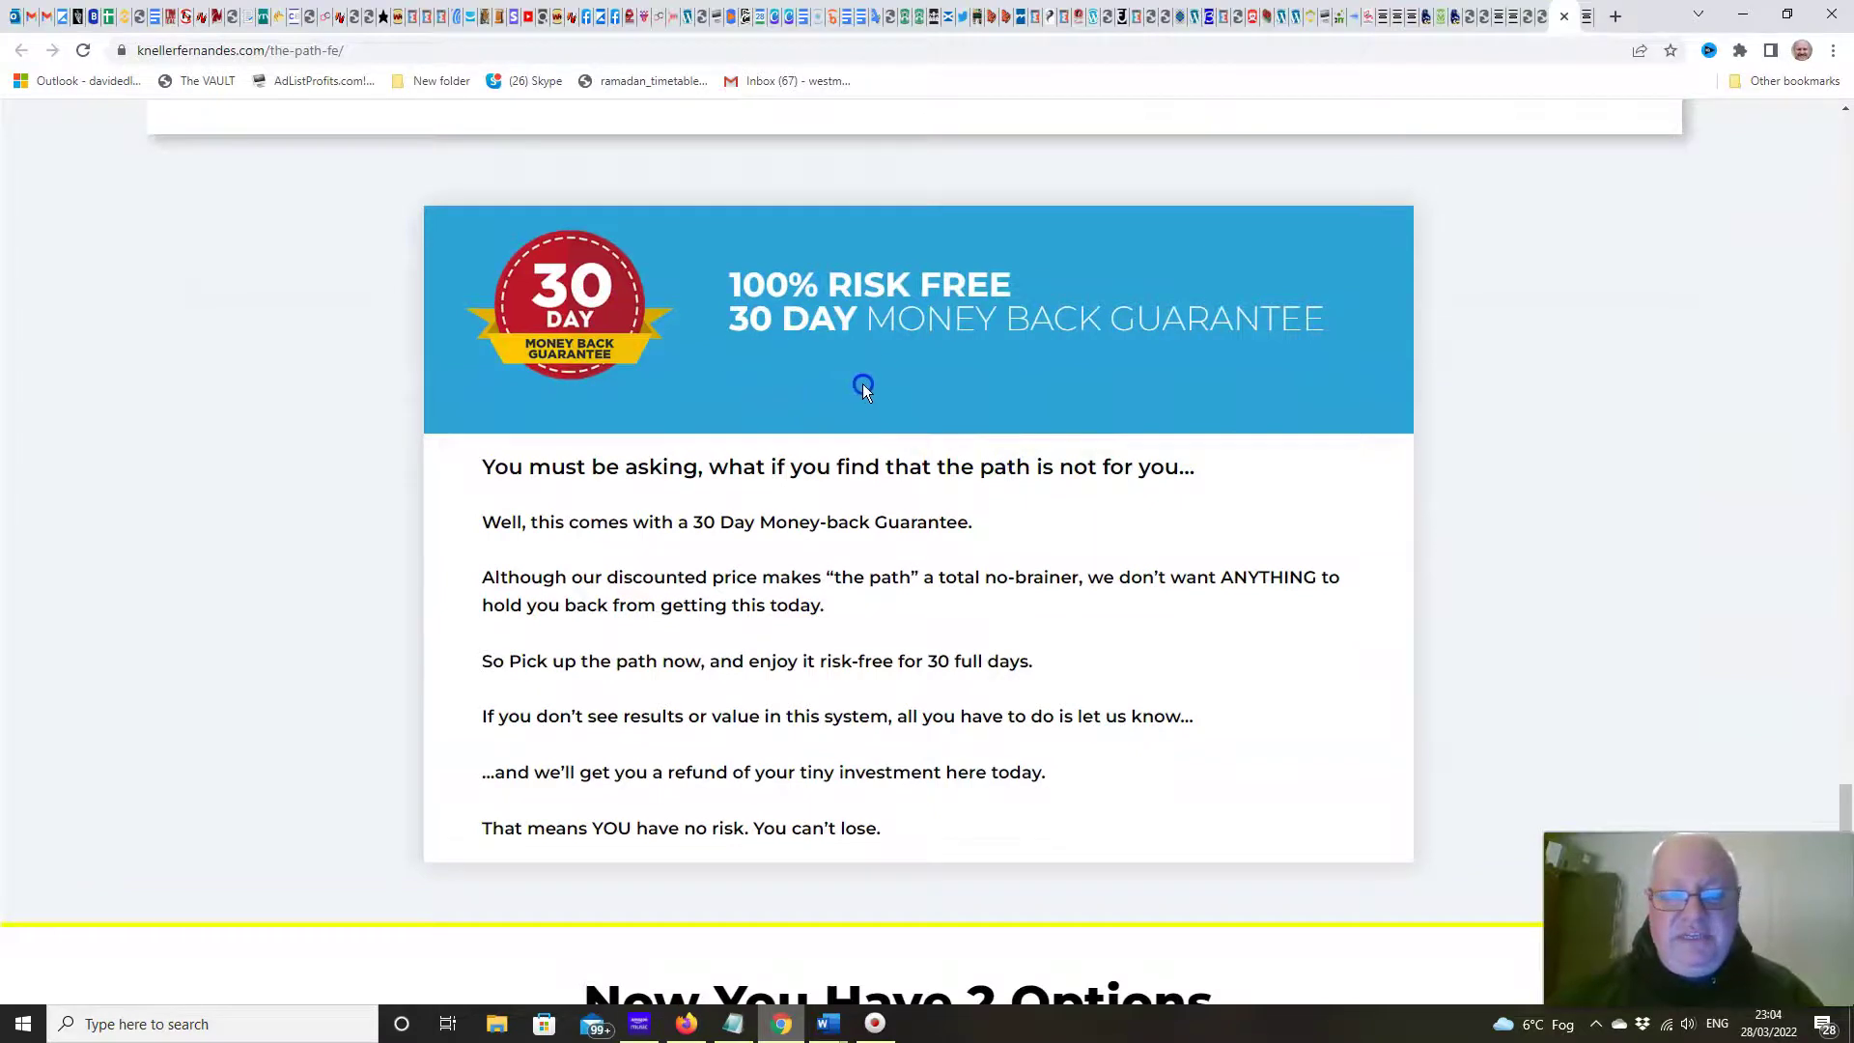
scroll(863, 385, "down", 2)
scroll(862, 384, "down", 3)
scroll(862, 384, "down", 3)
scroll(864, 383, "down", 4)
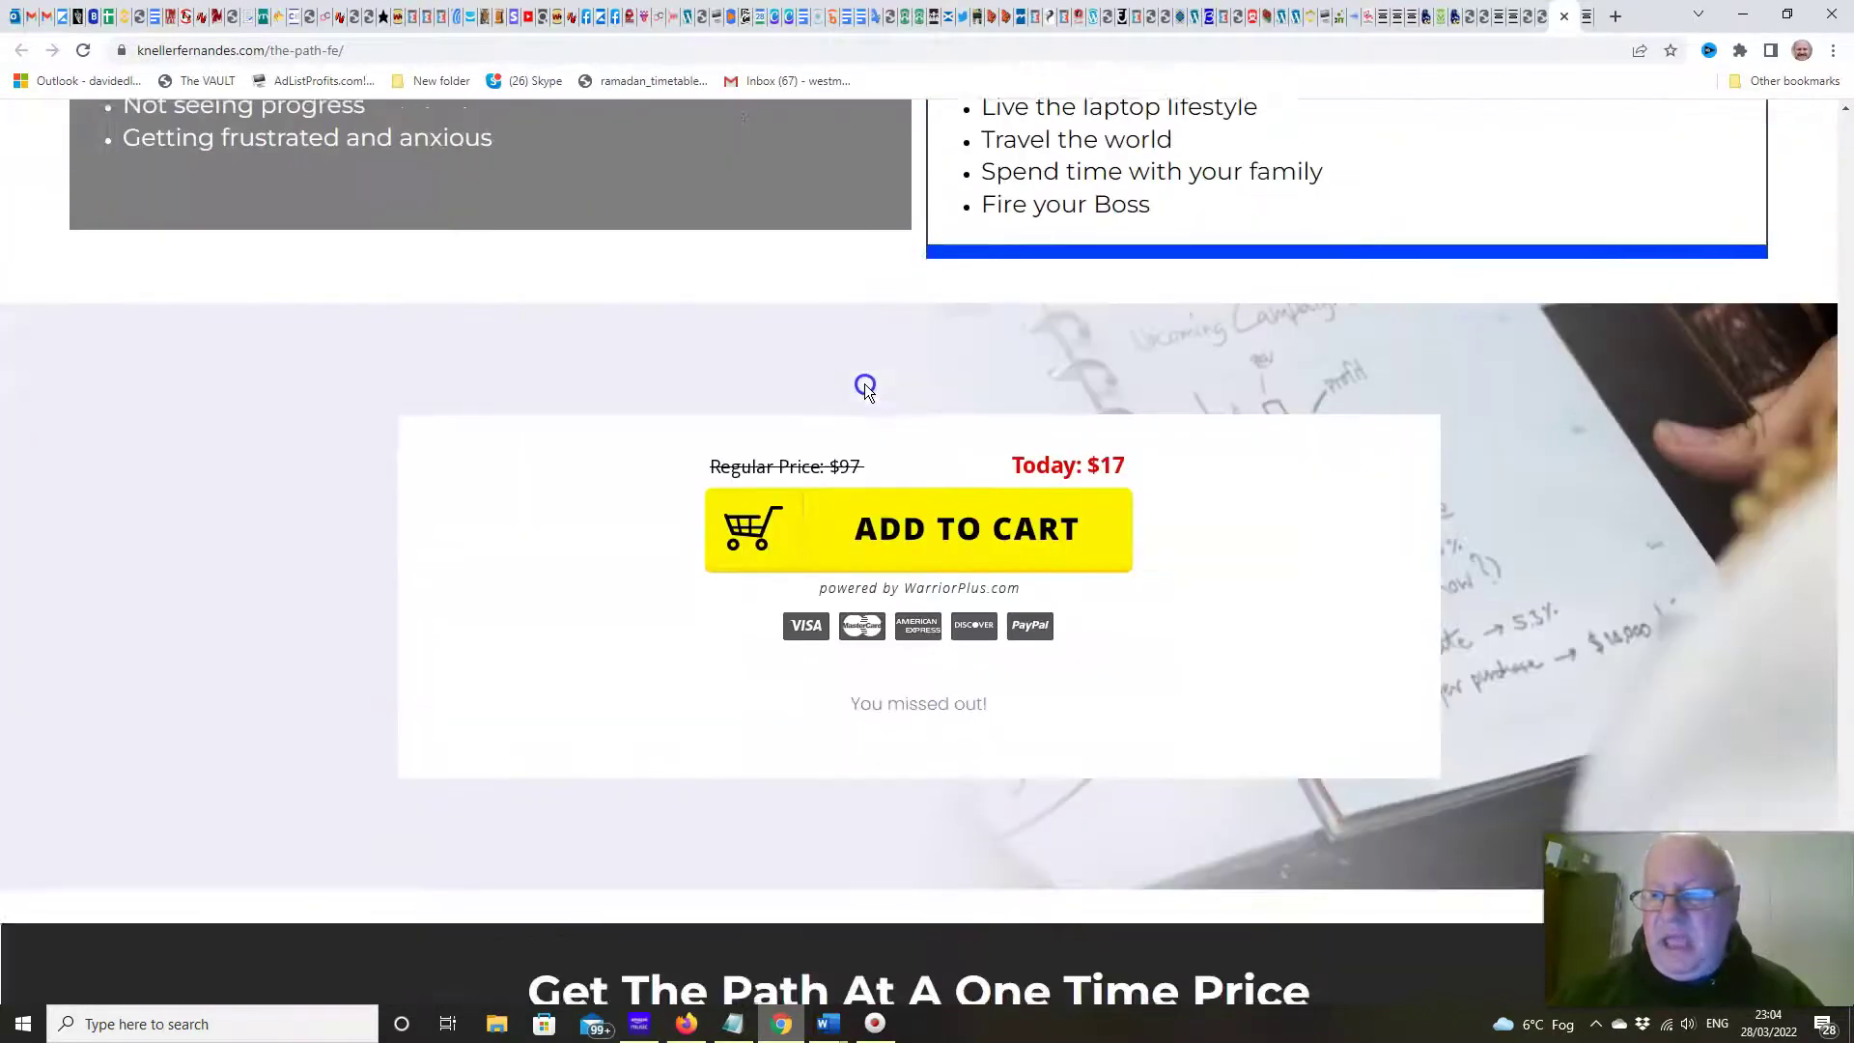
scroll(863, 383, "down", 3)
scroll(864, 383, "up", 1)
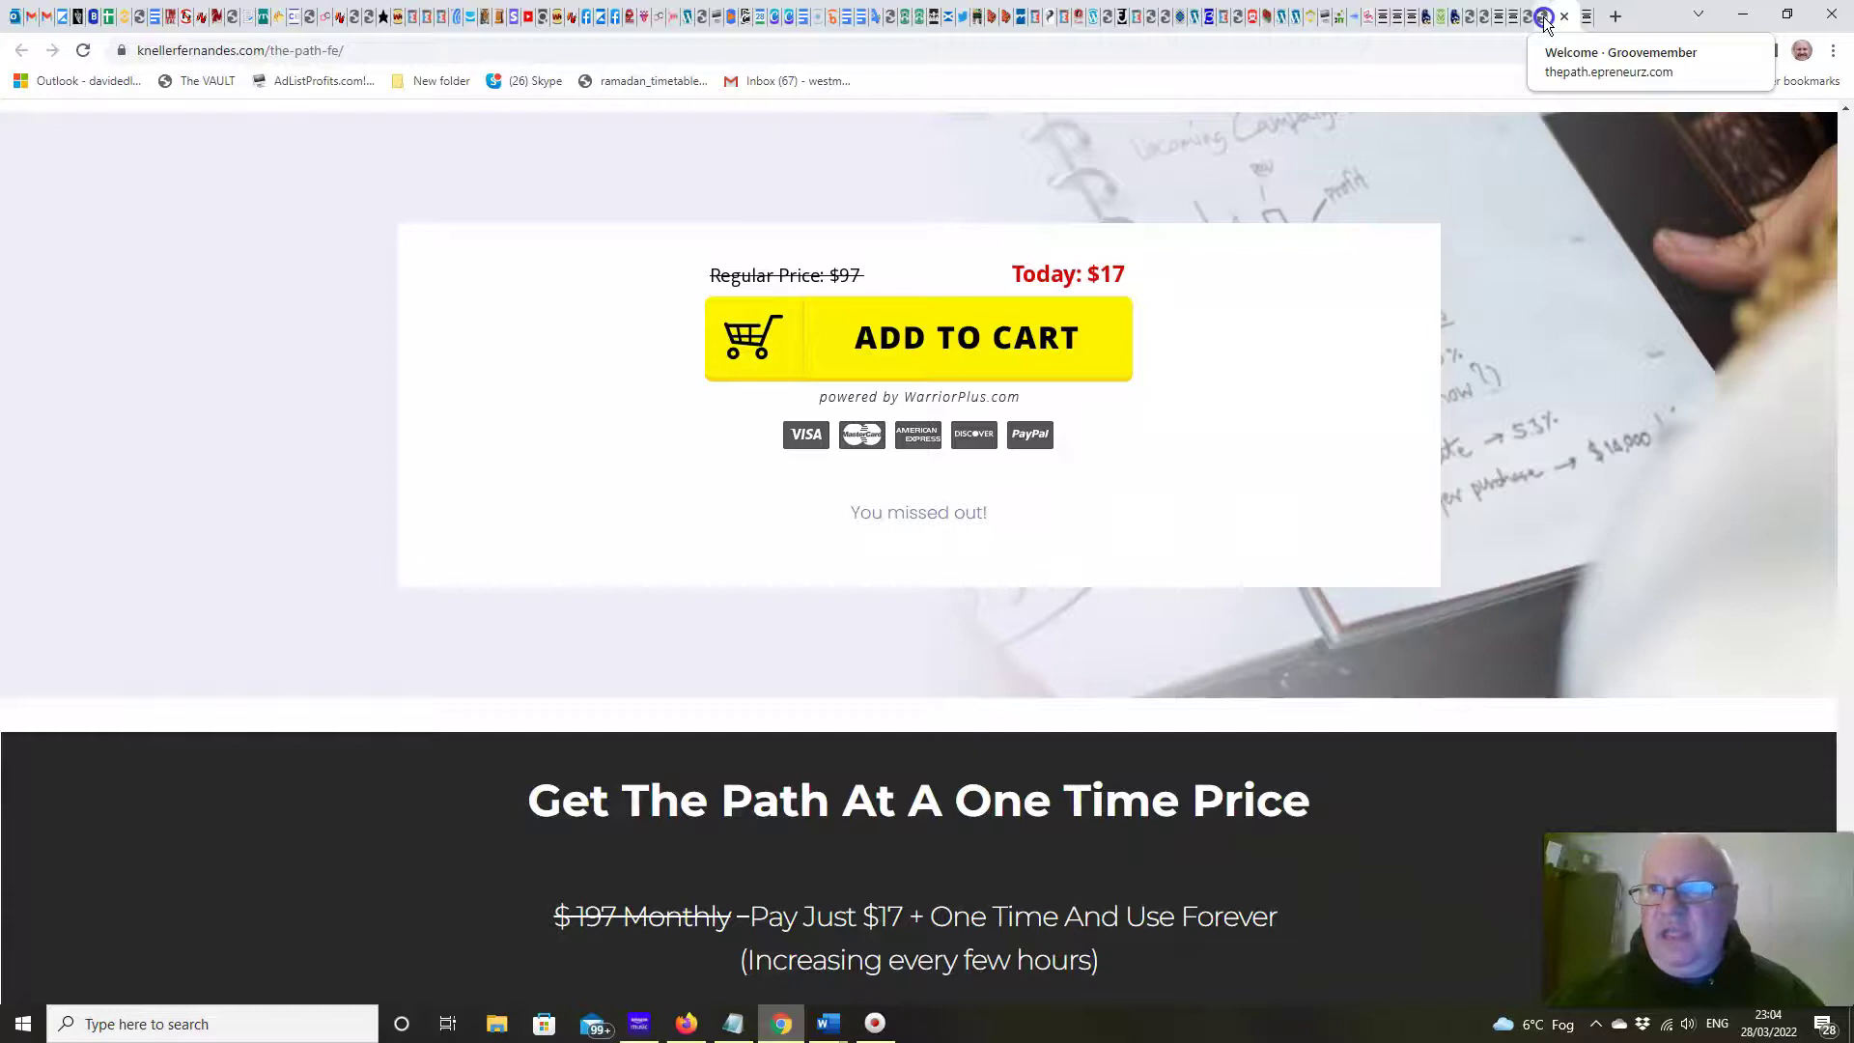
Show the Groovemember welcome page and expand Main Training in the Membership Outline.
left_click(1545, 21)
scroll(1577, 465, "down", 1)
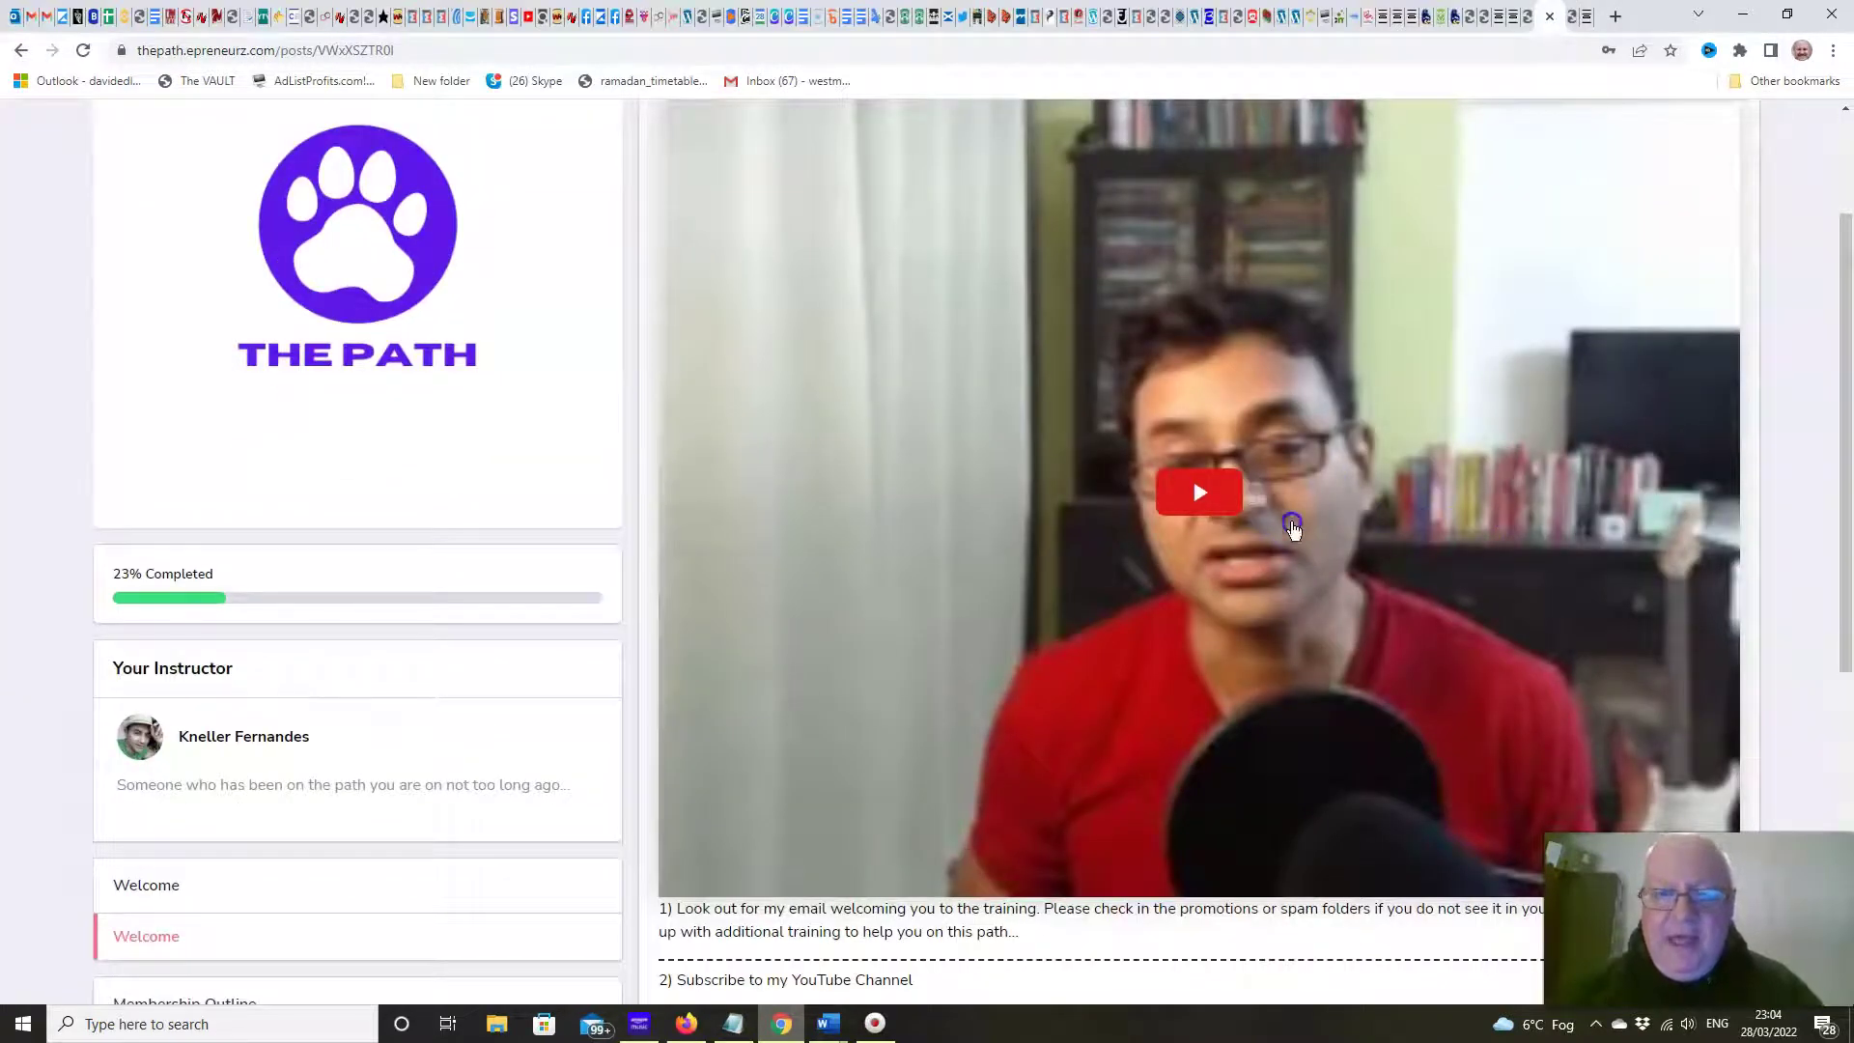
scroll(1369, 499, "down", 3)
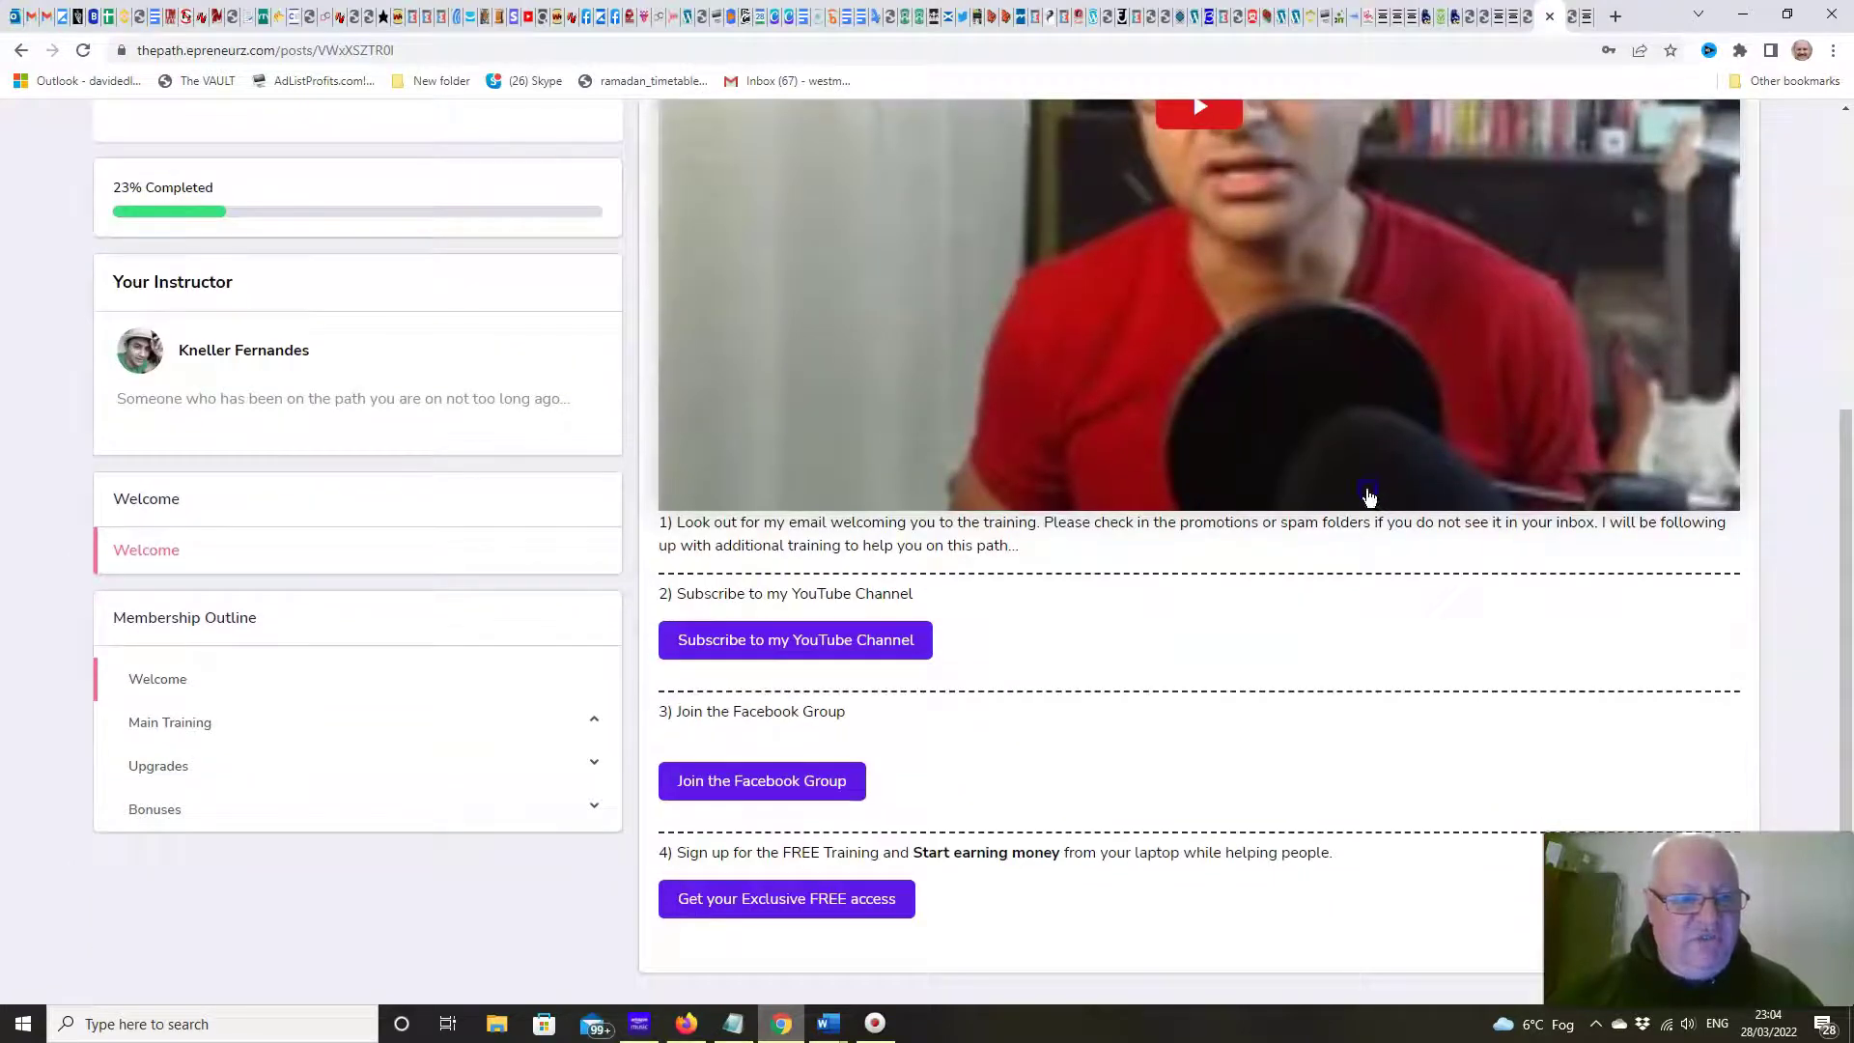
left_click(1422, 570)
scroll(1422, 570, "down", 2)
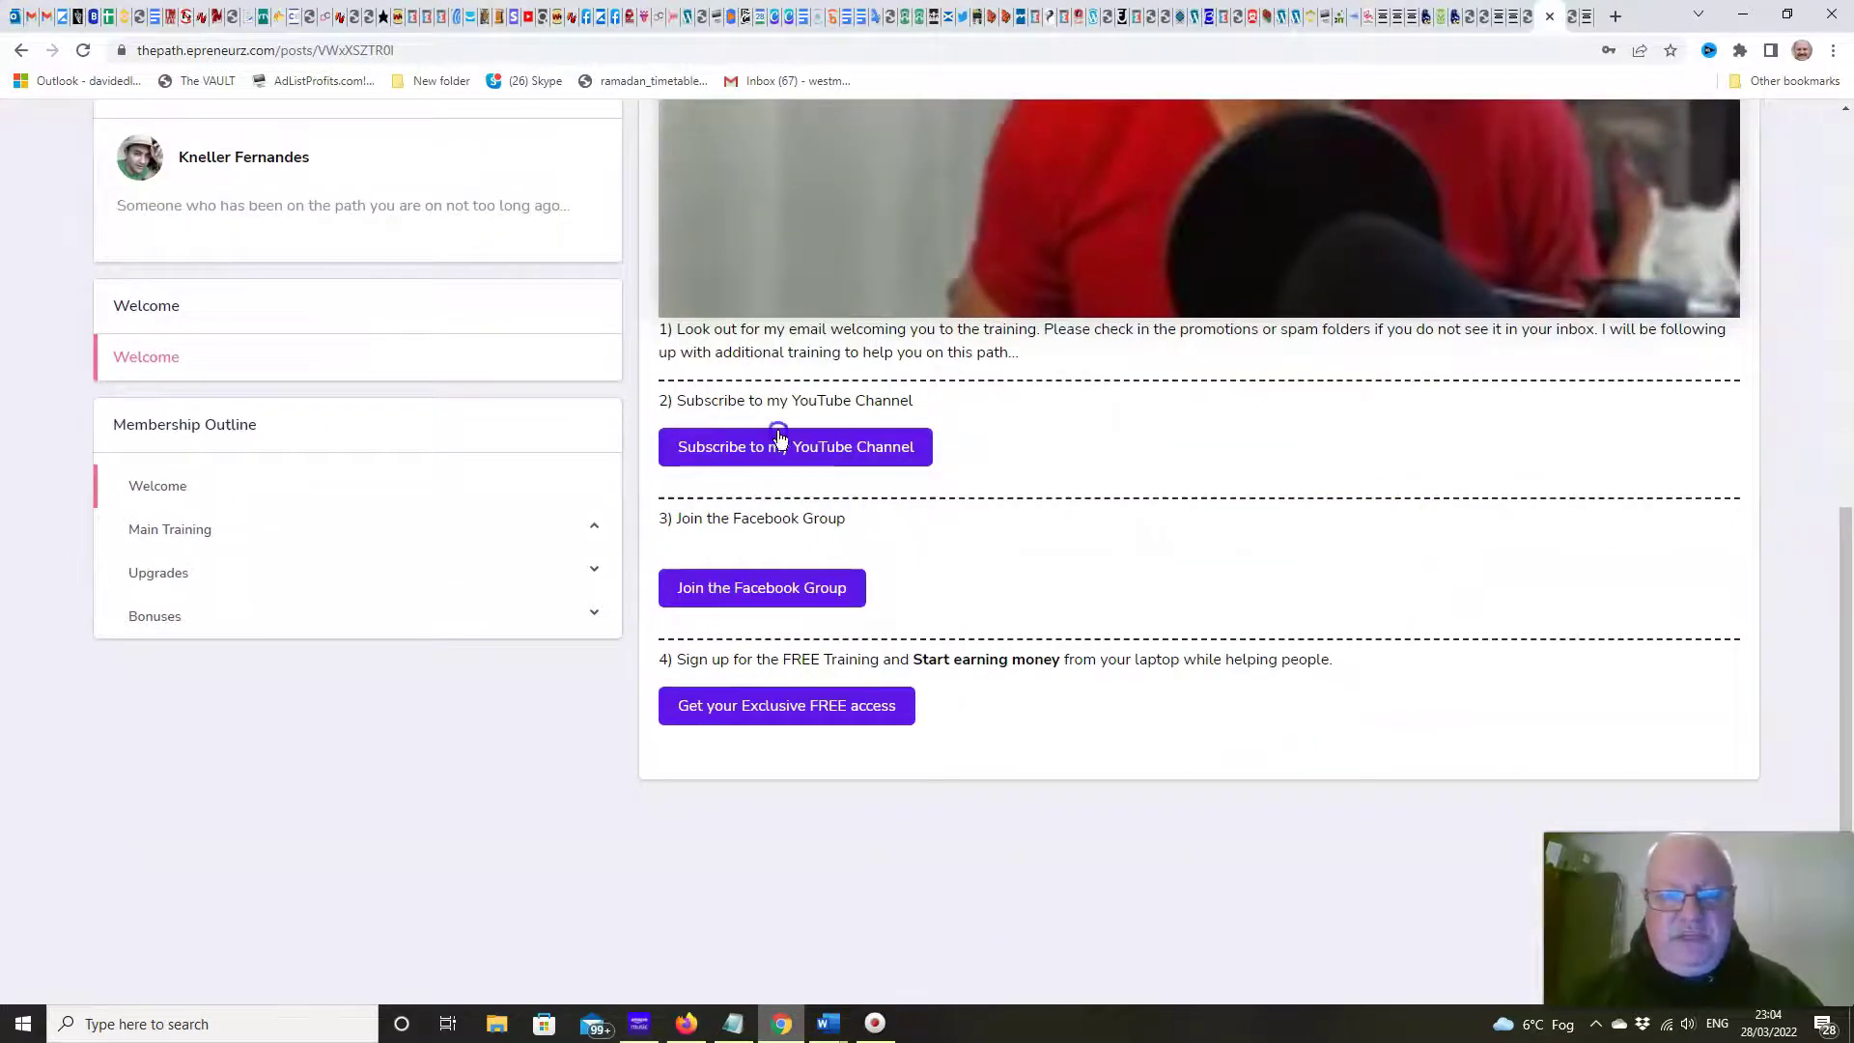
left_click(967, 496)
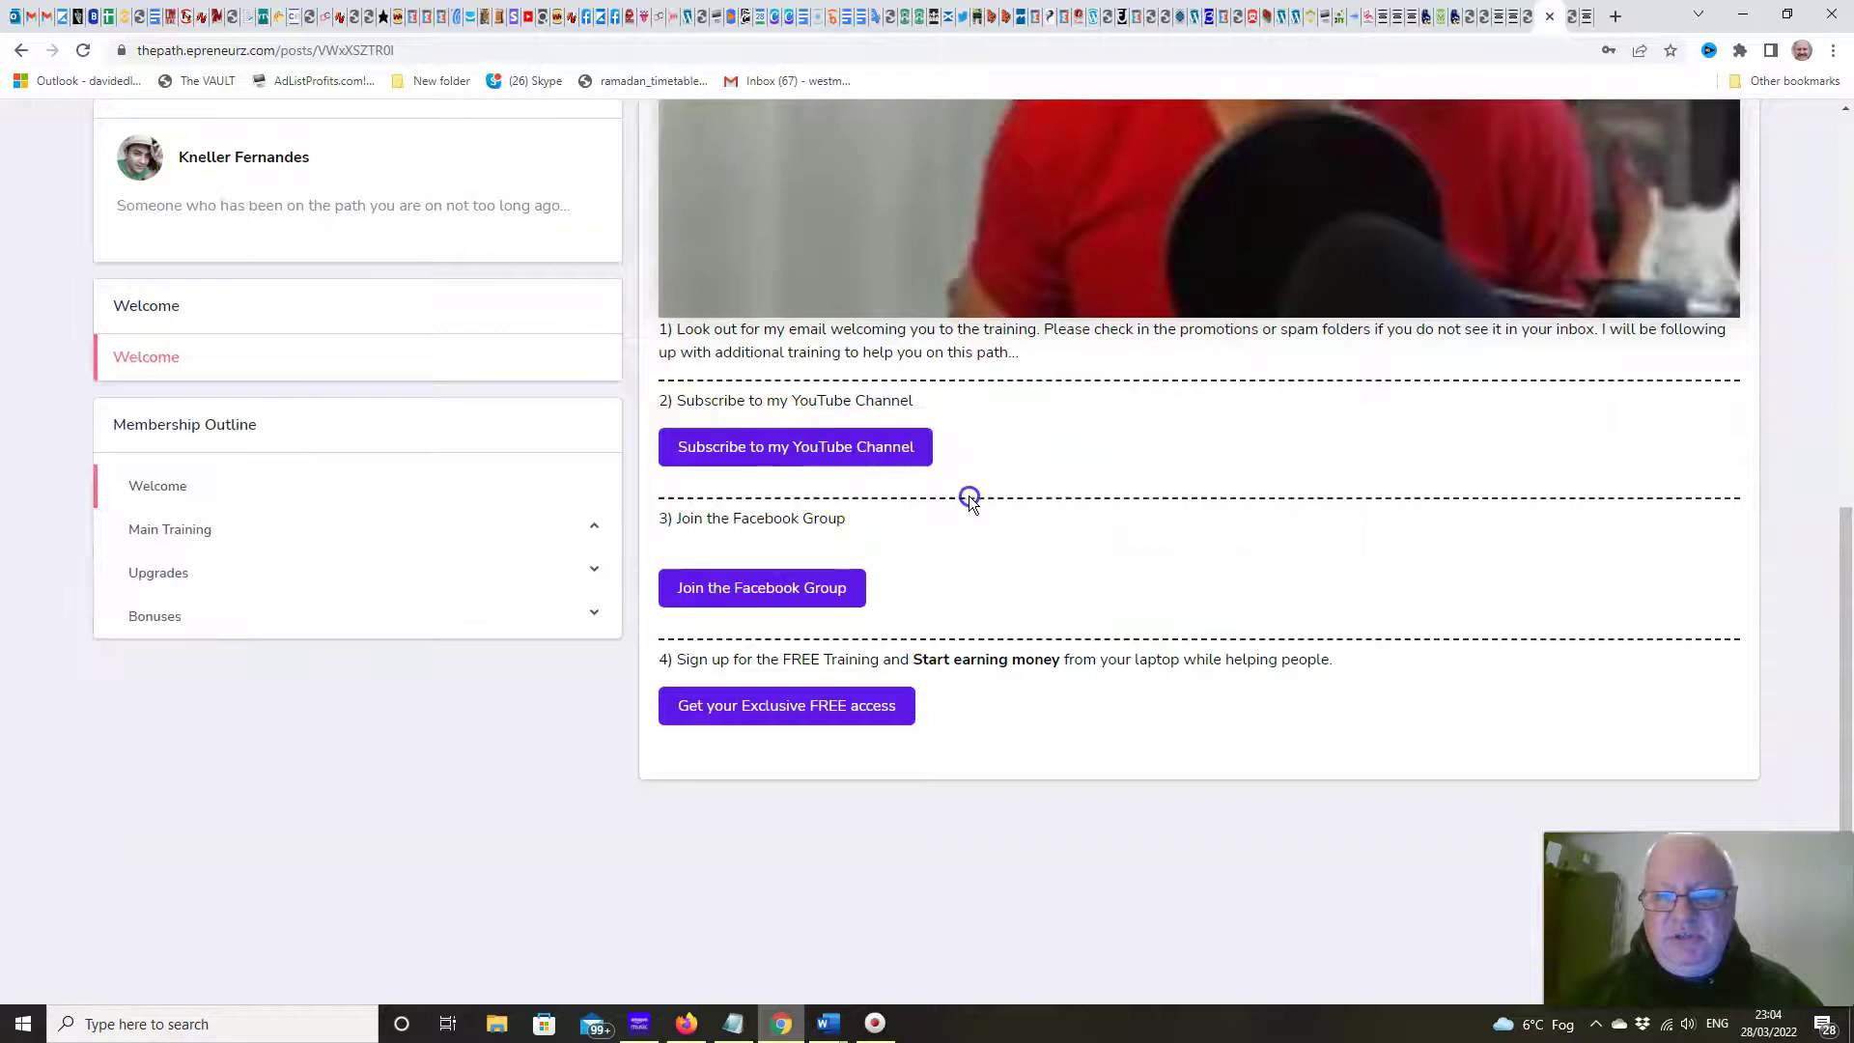
scroll(969, 499, "up", 1)
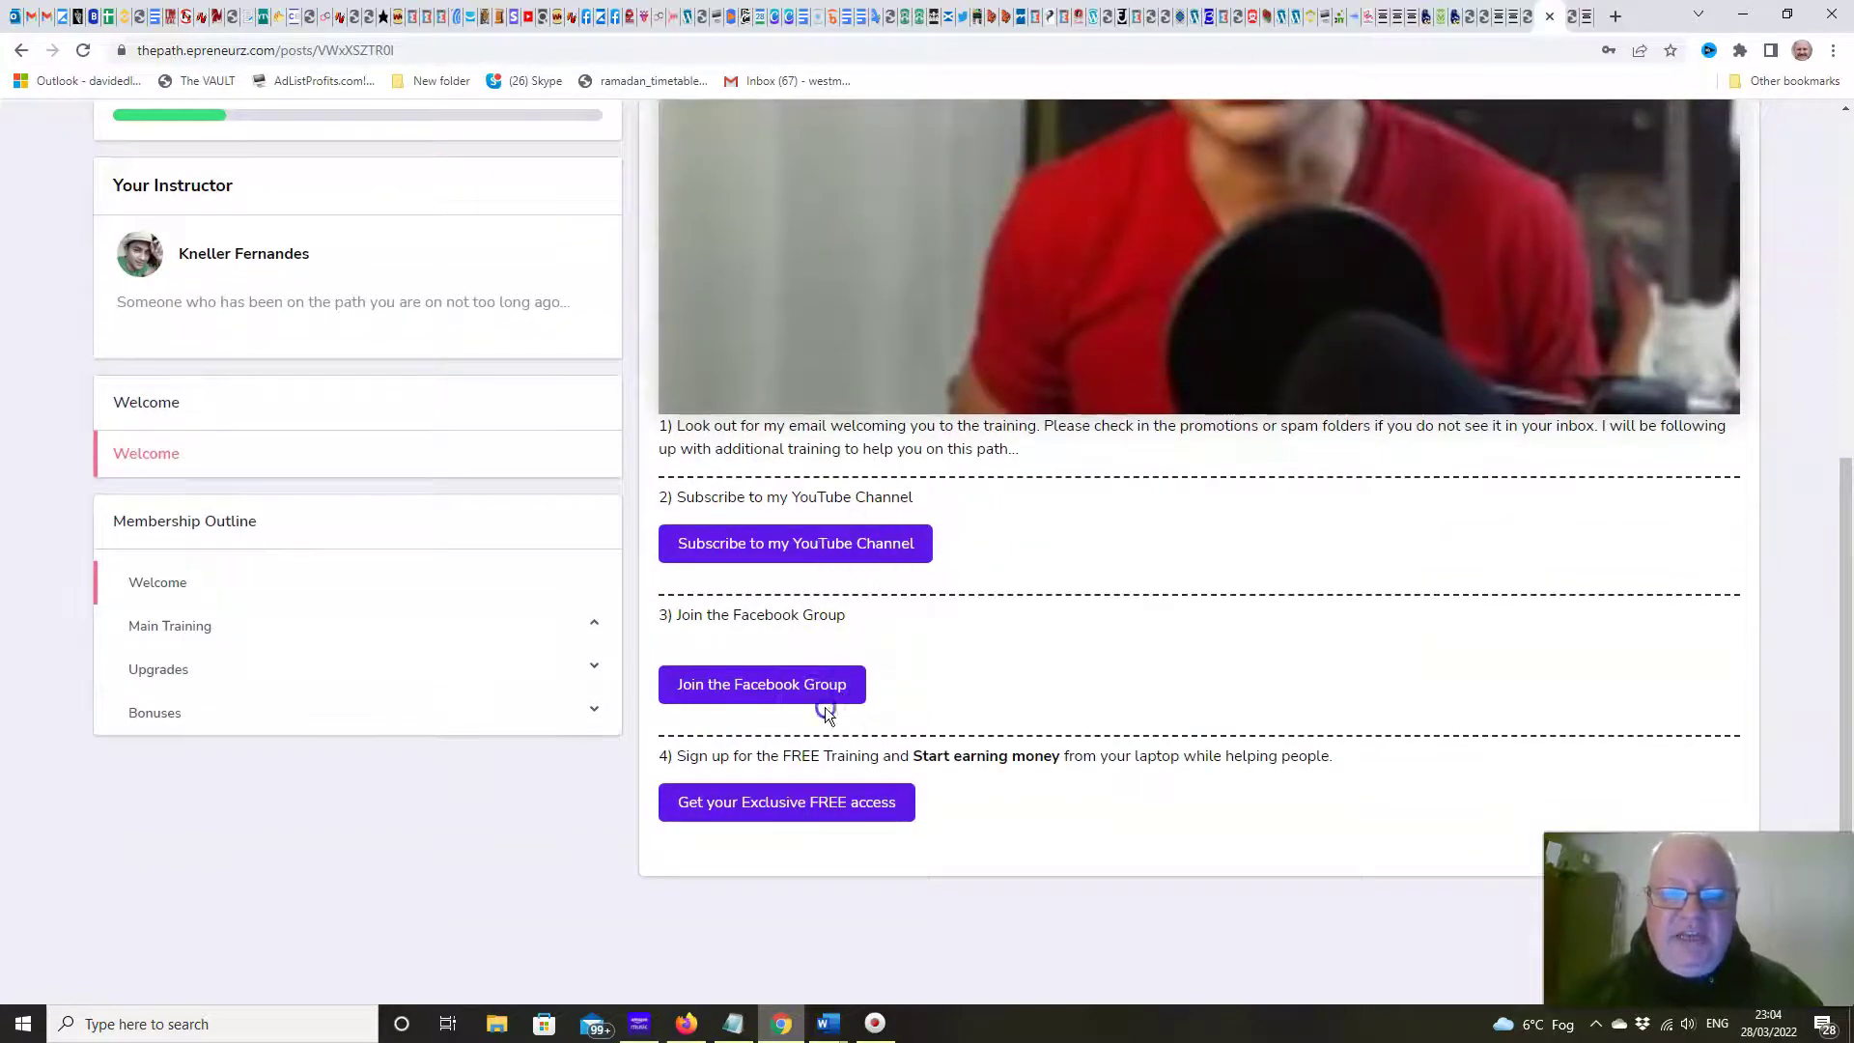
left_click(276, 641)
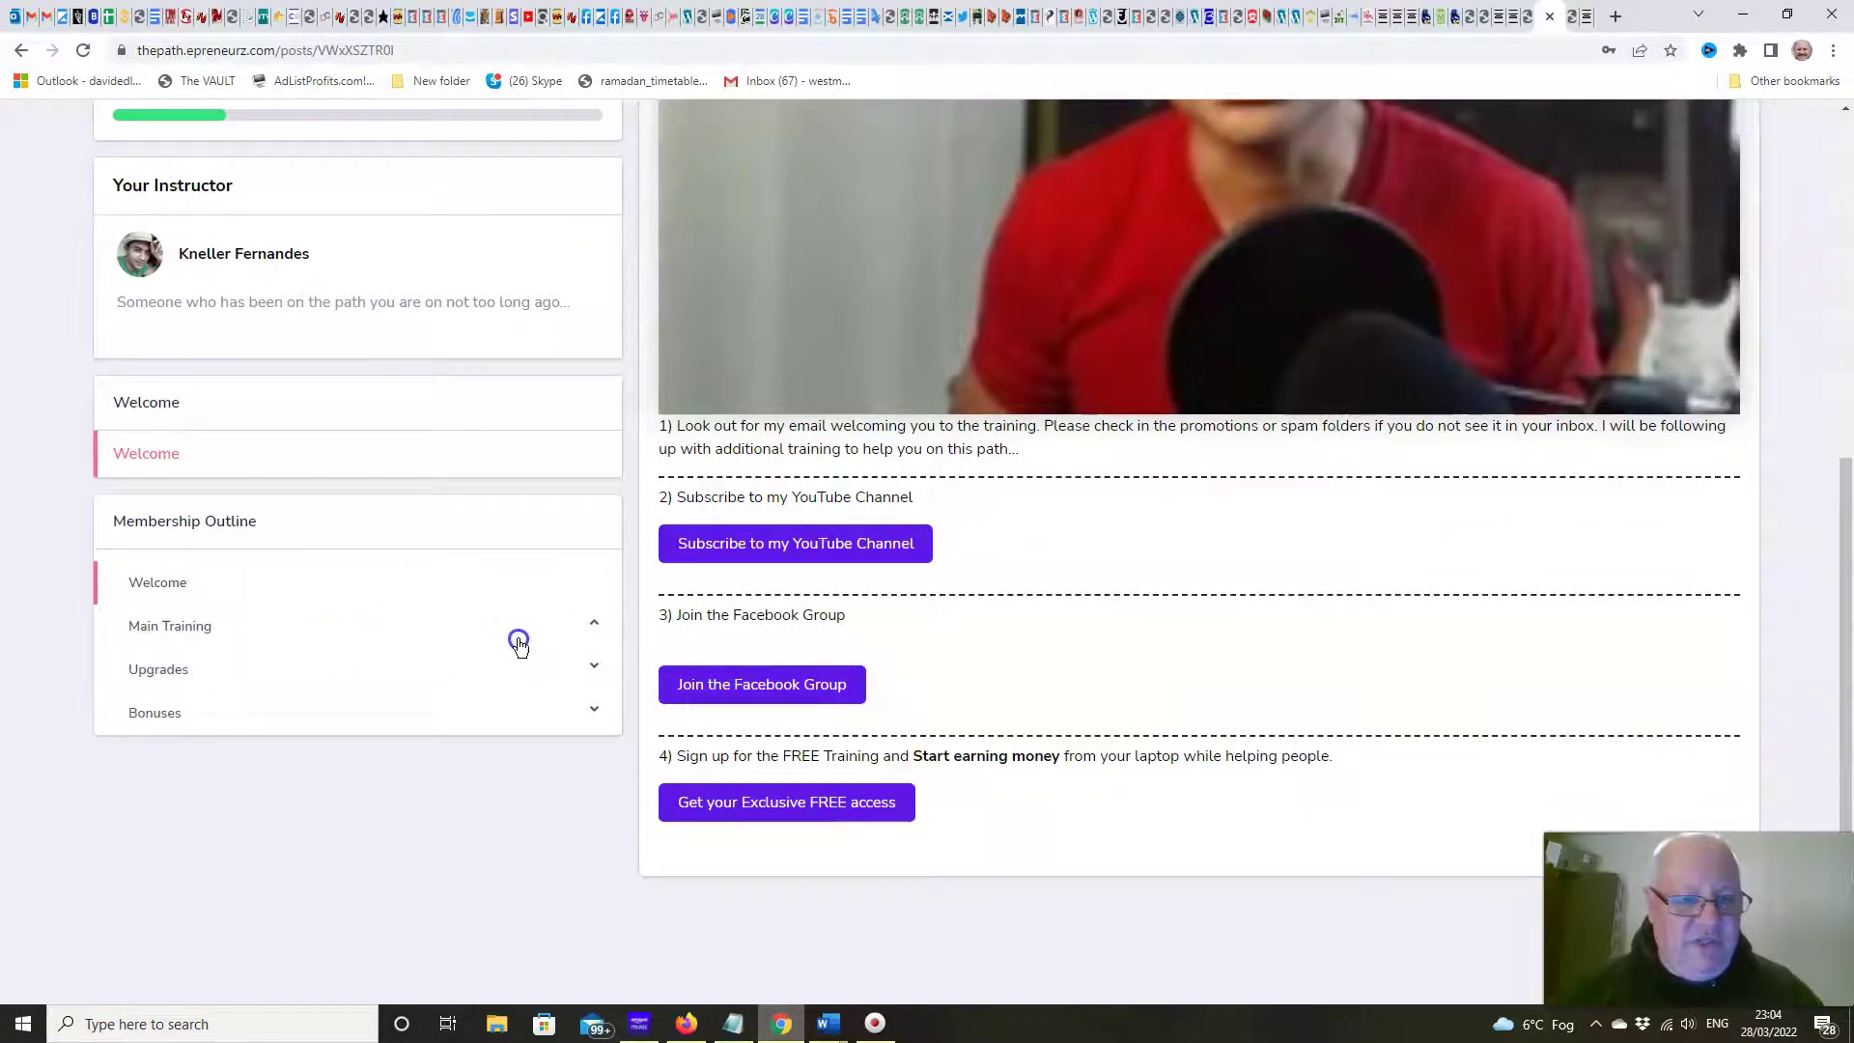
left_click(592, 627)
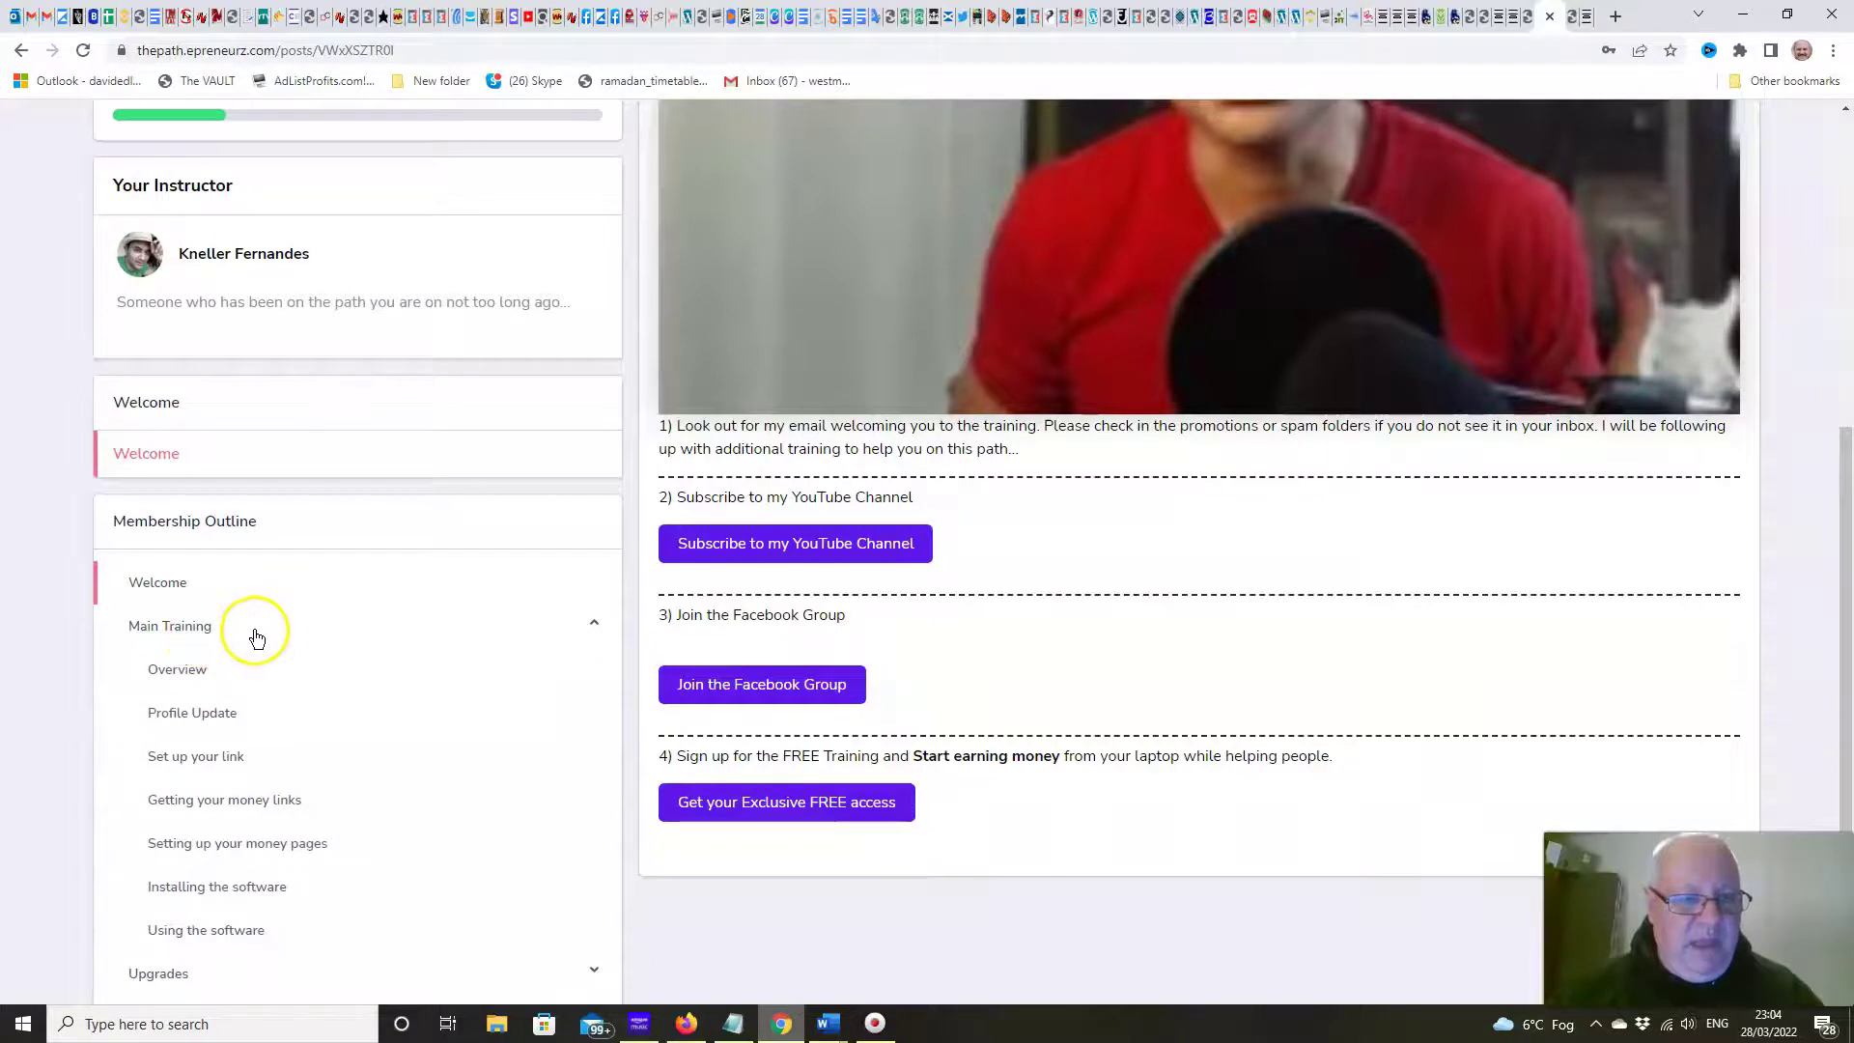
scroll(272, 629, "down", 1)
Open the Overview and Installing the software lessons, then expand the four-item Bonuses section.
left_click(182, 580)
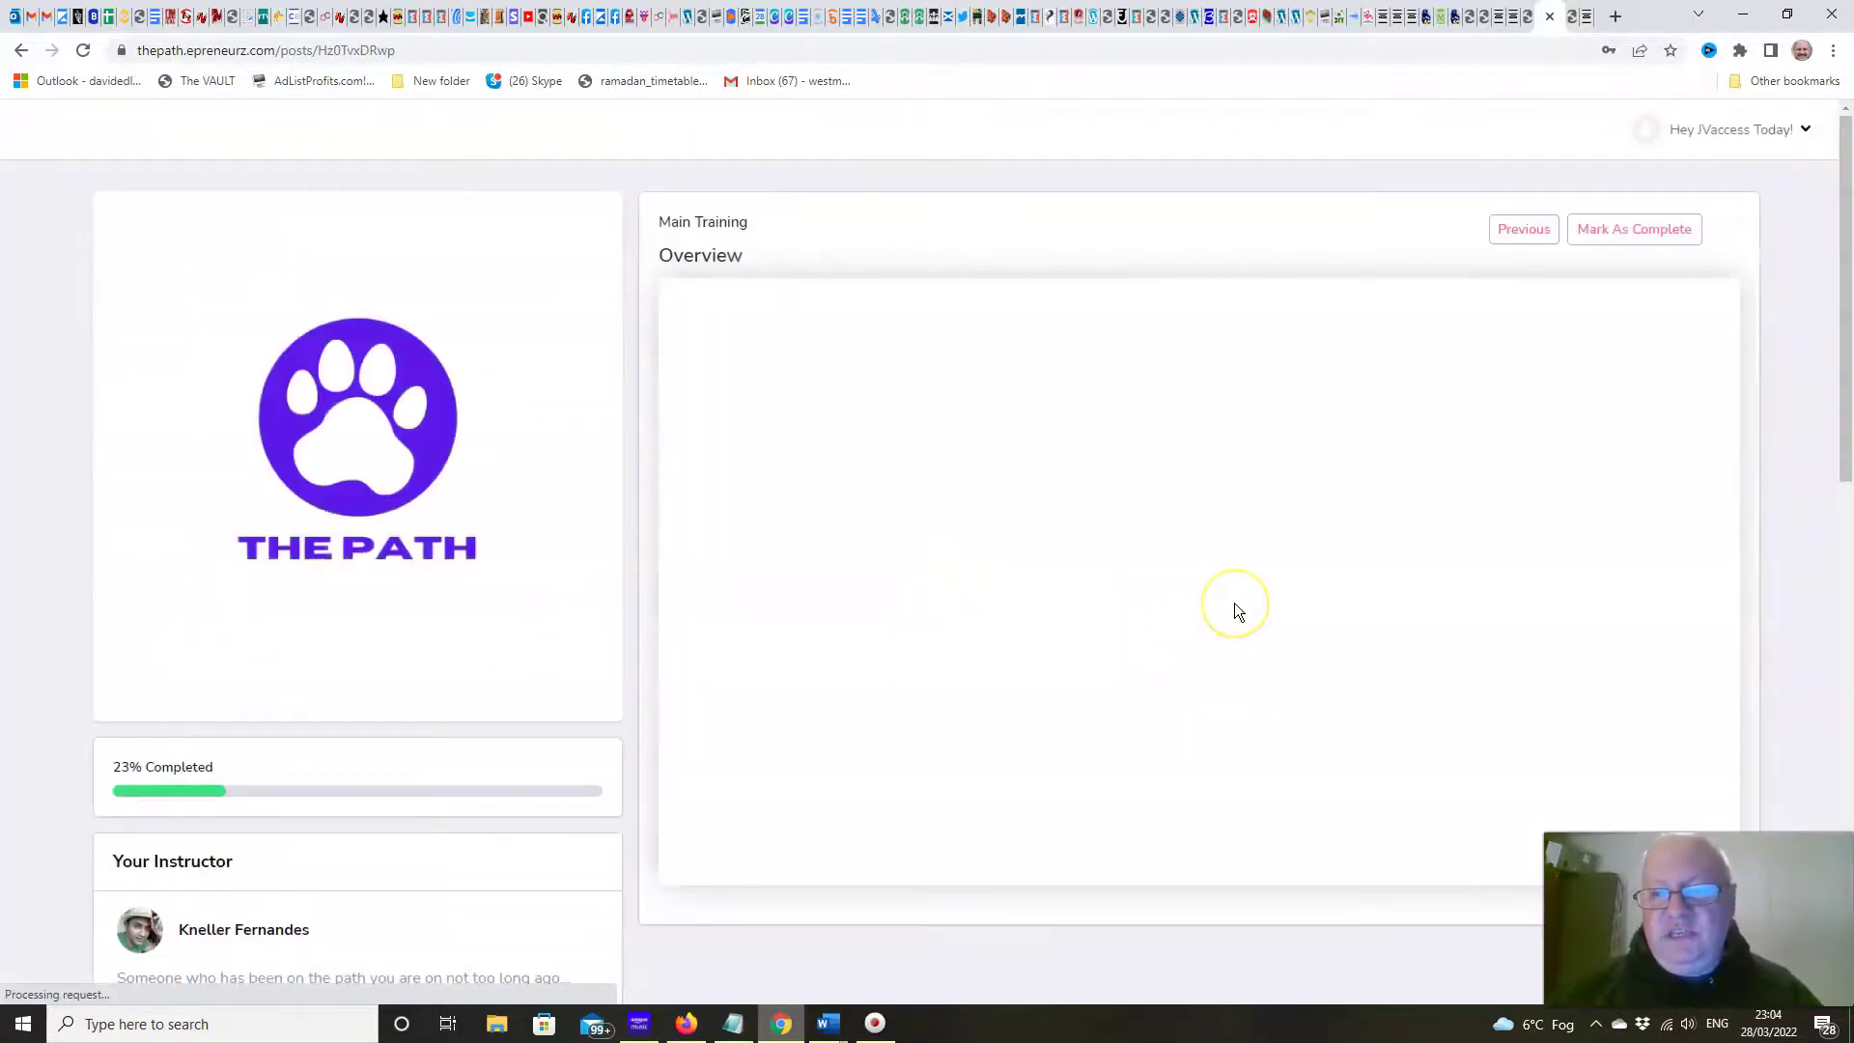
scroll(1234, 611, "down", 2)
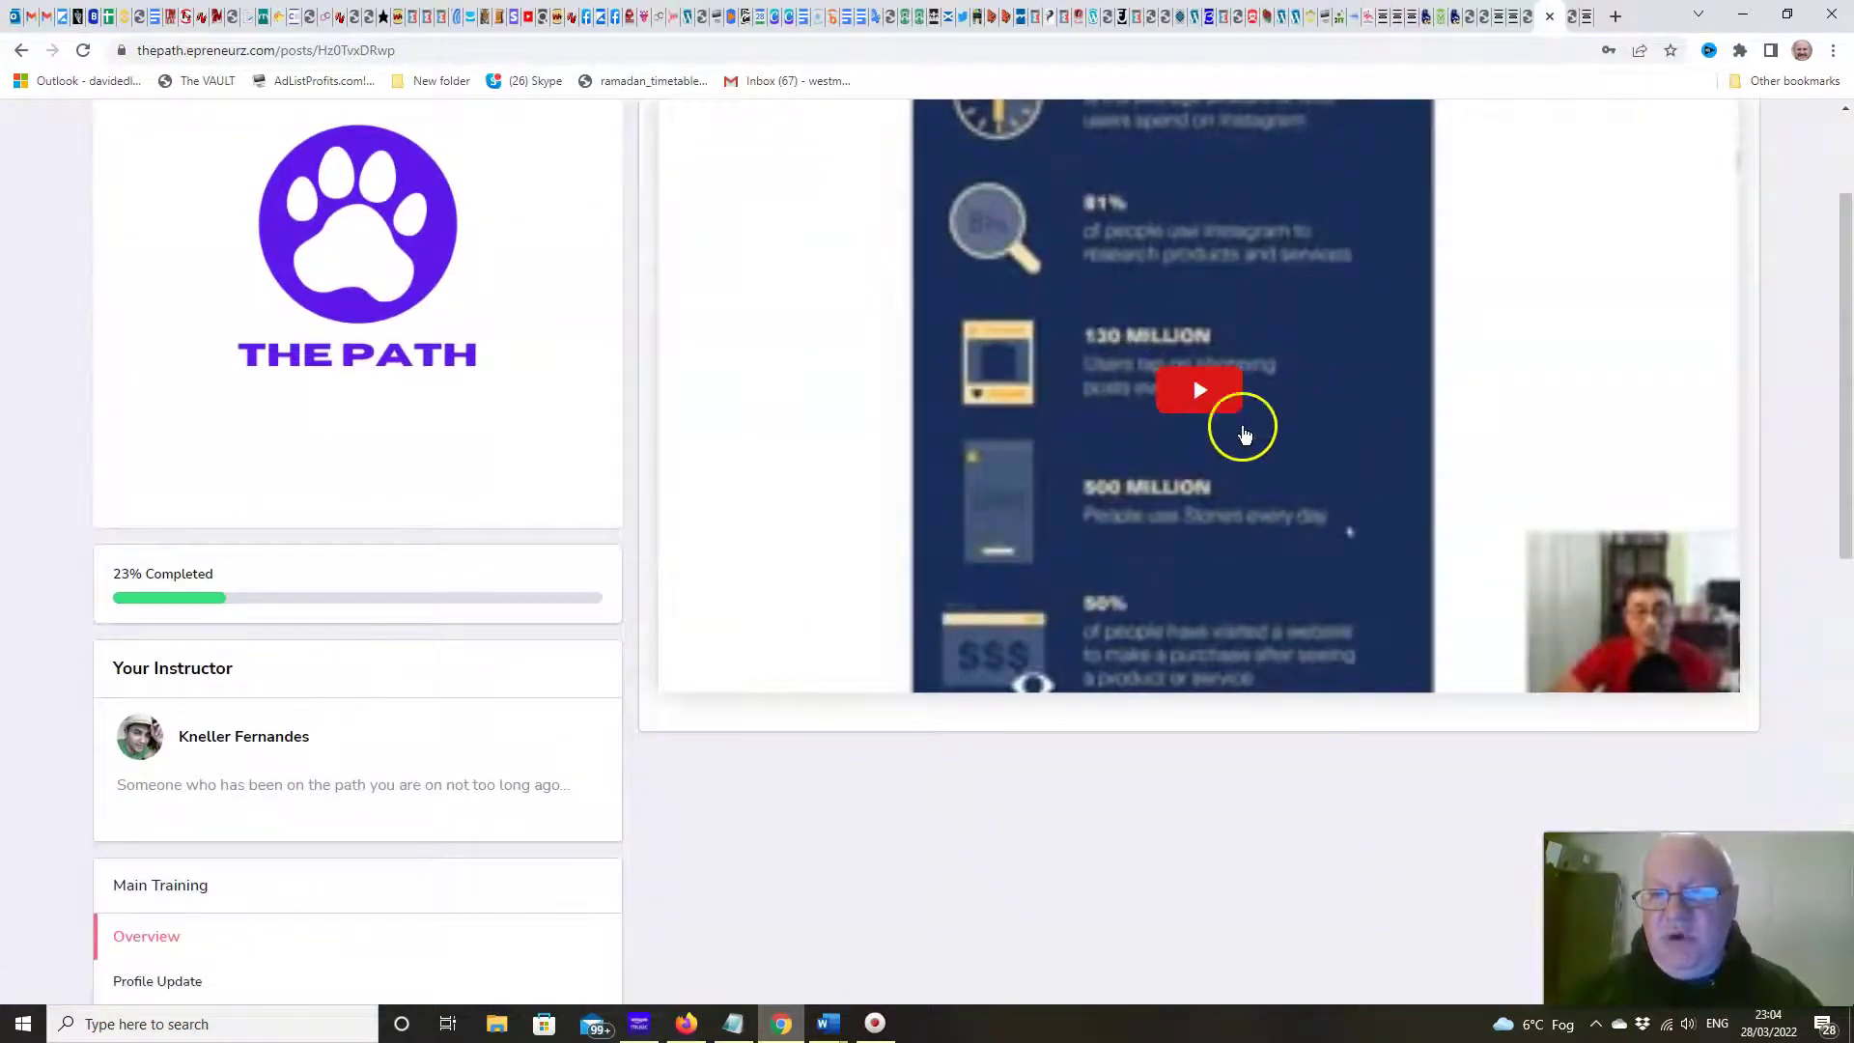
scroll(1270, 463, "down", 1)
scroll(1274, 439, "down", 1)
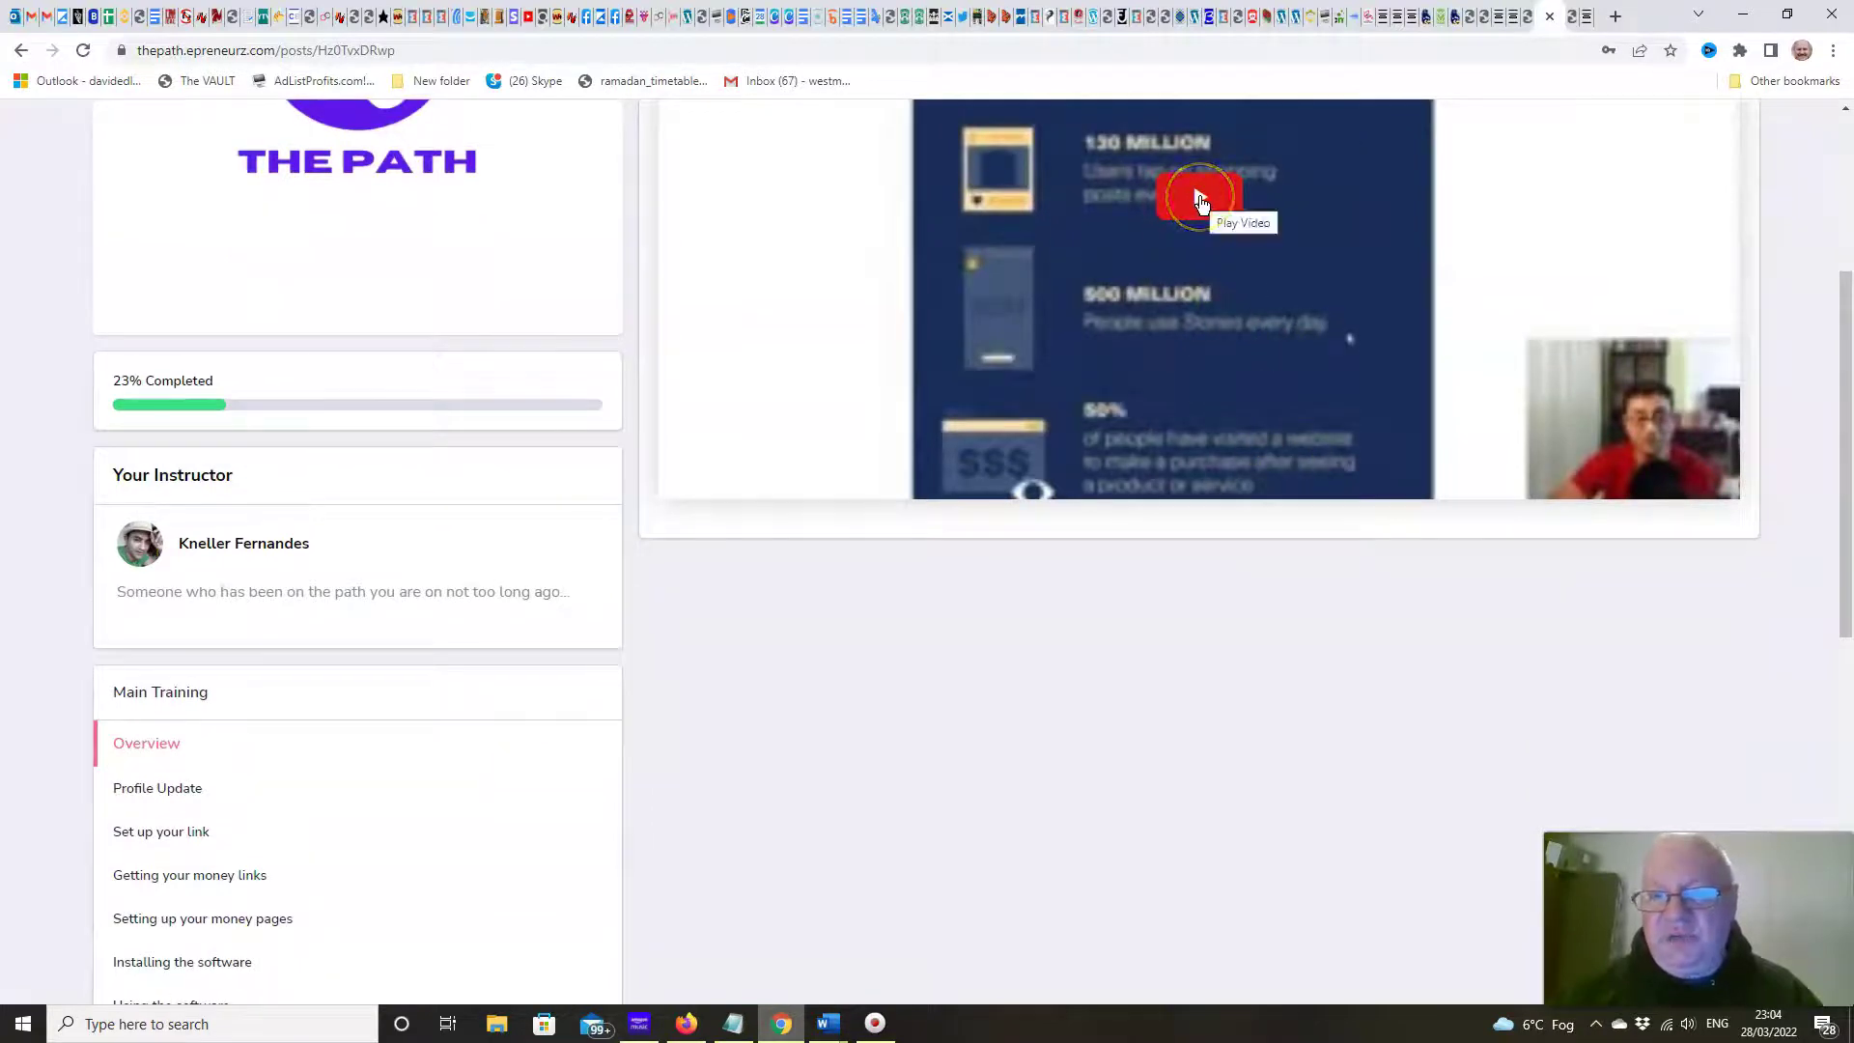
scroll(1197, 425, "down", 1)
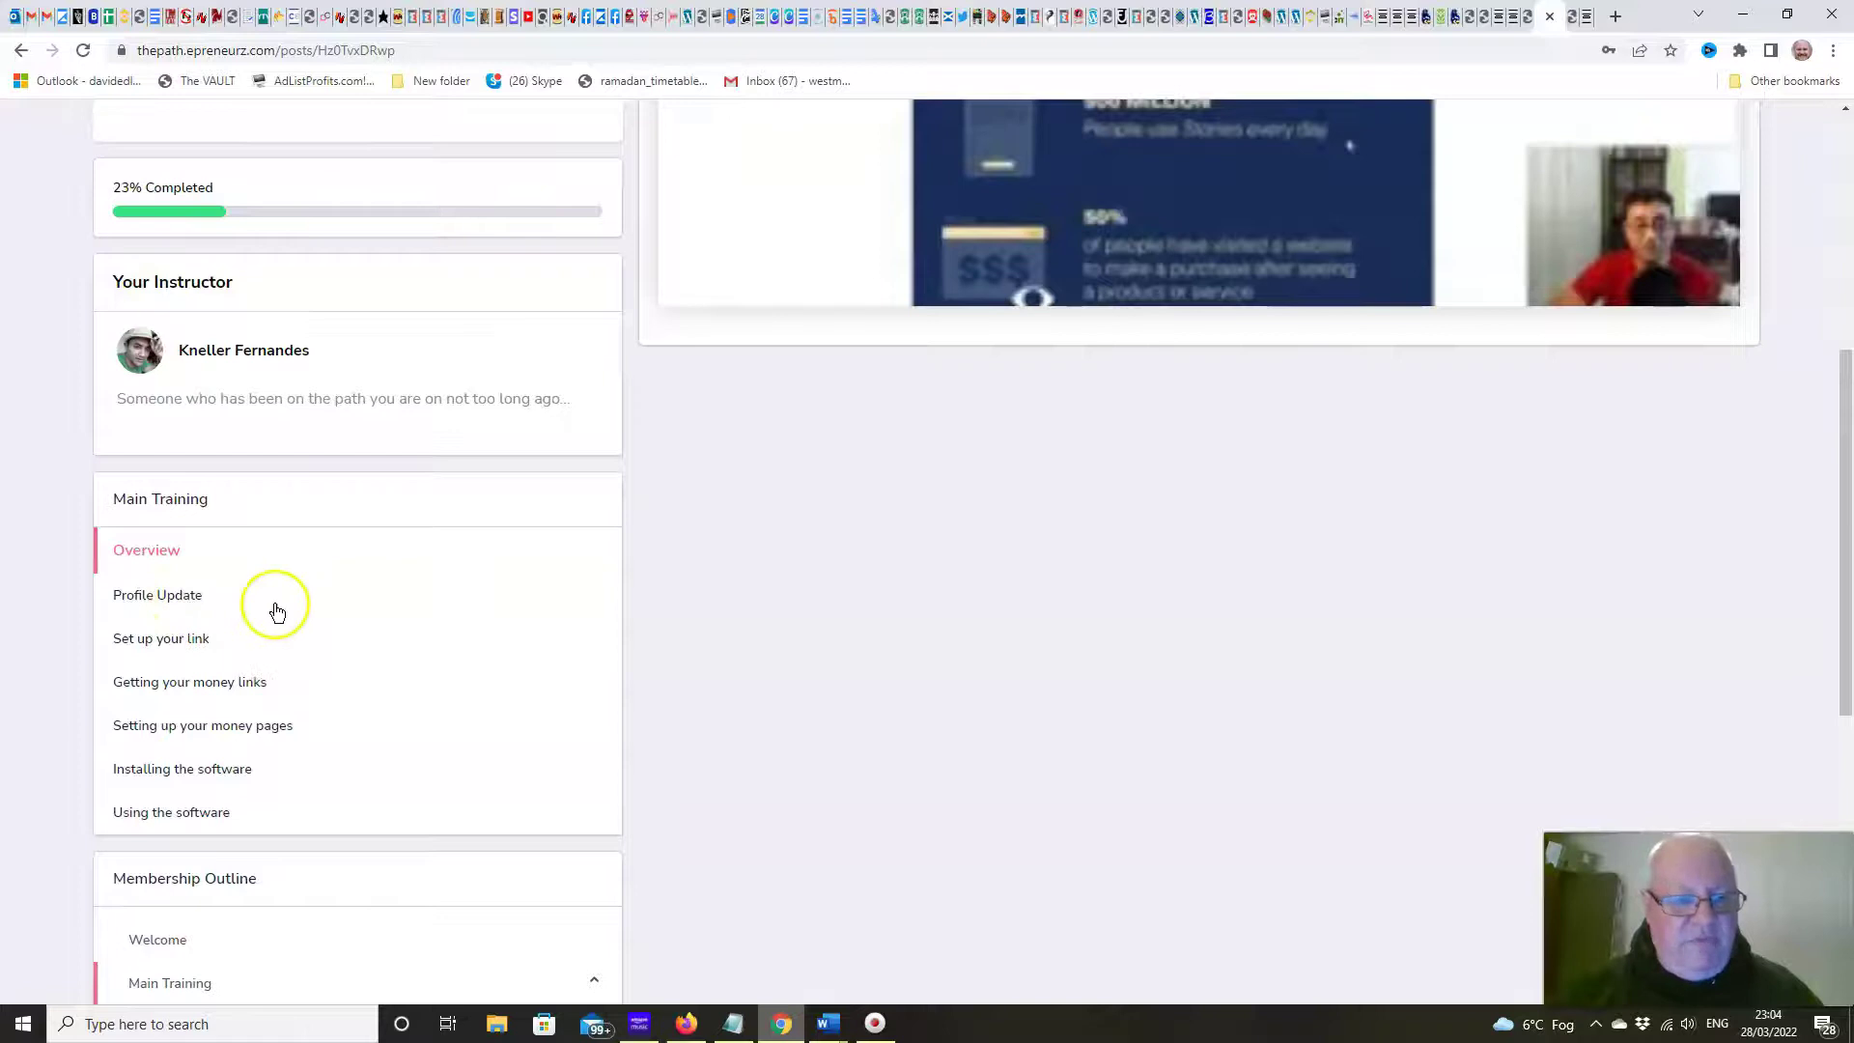
scroll(246, 602, "down", 1)
scroll(204, 572, "down", 1)
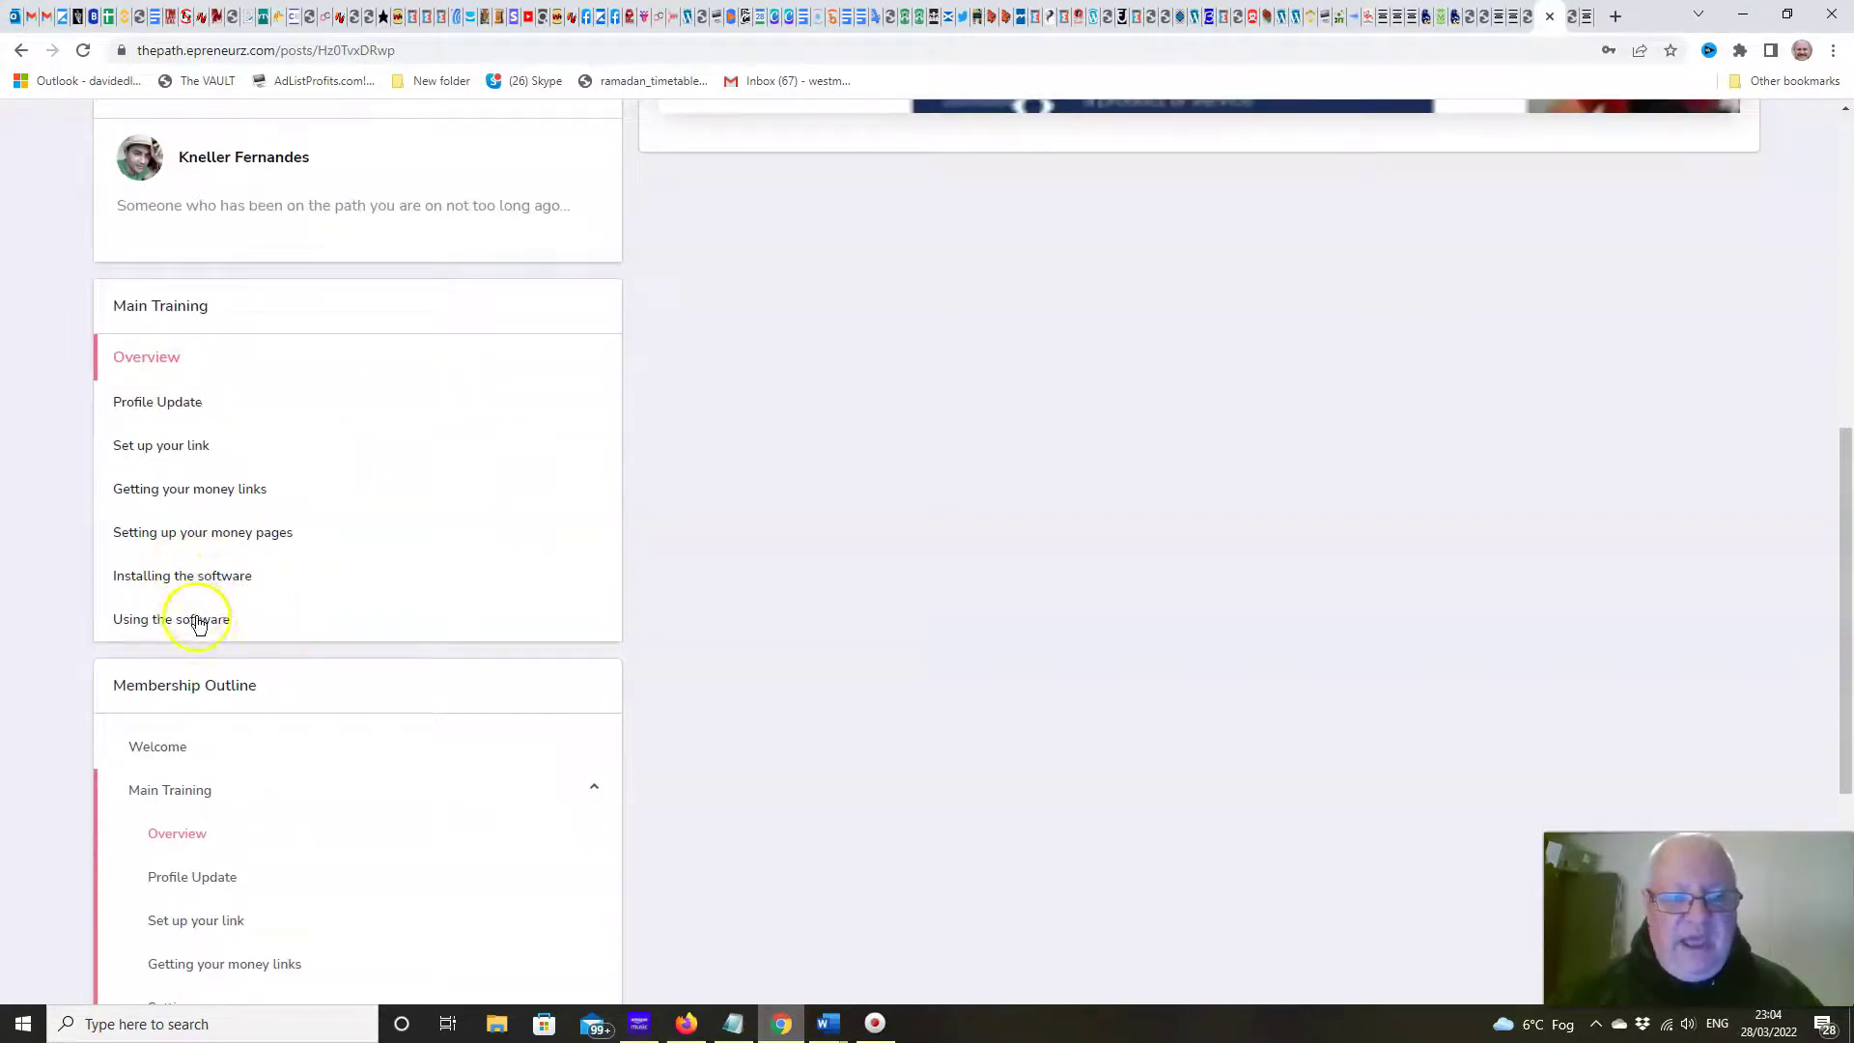
left_click(236, 575)
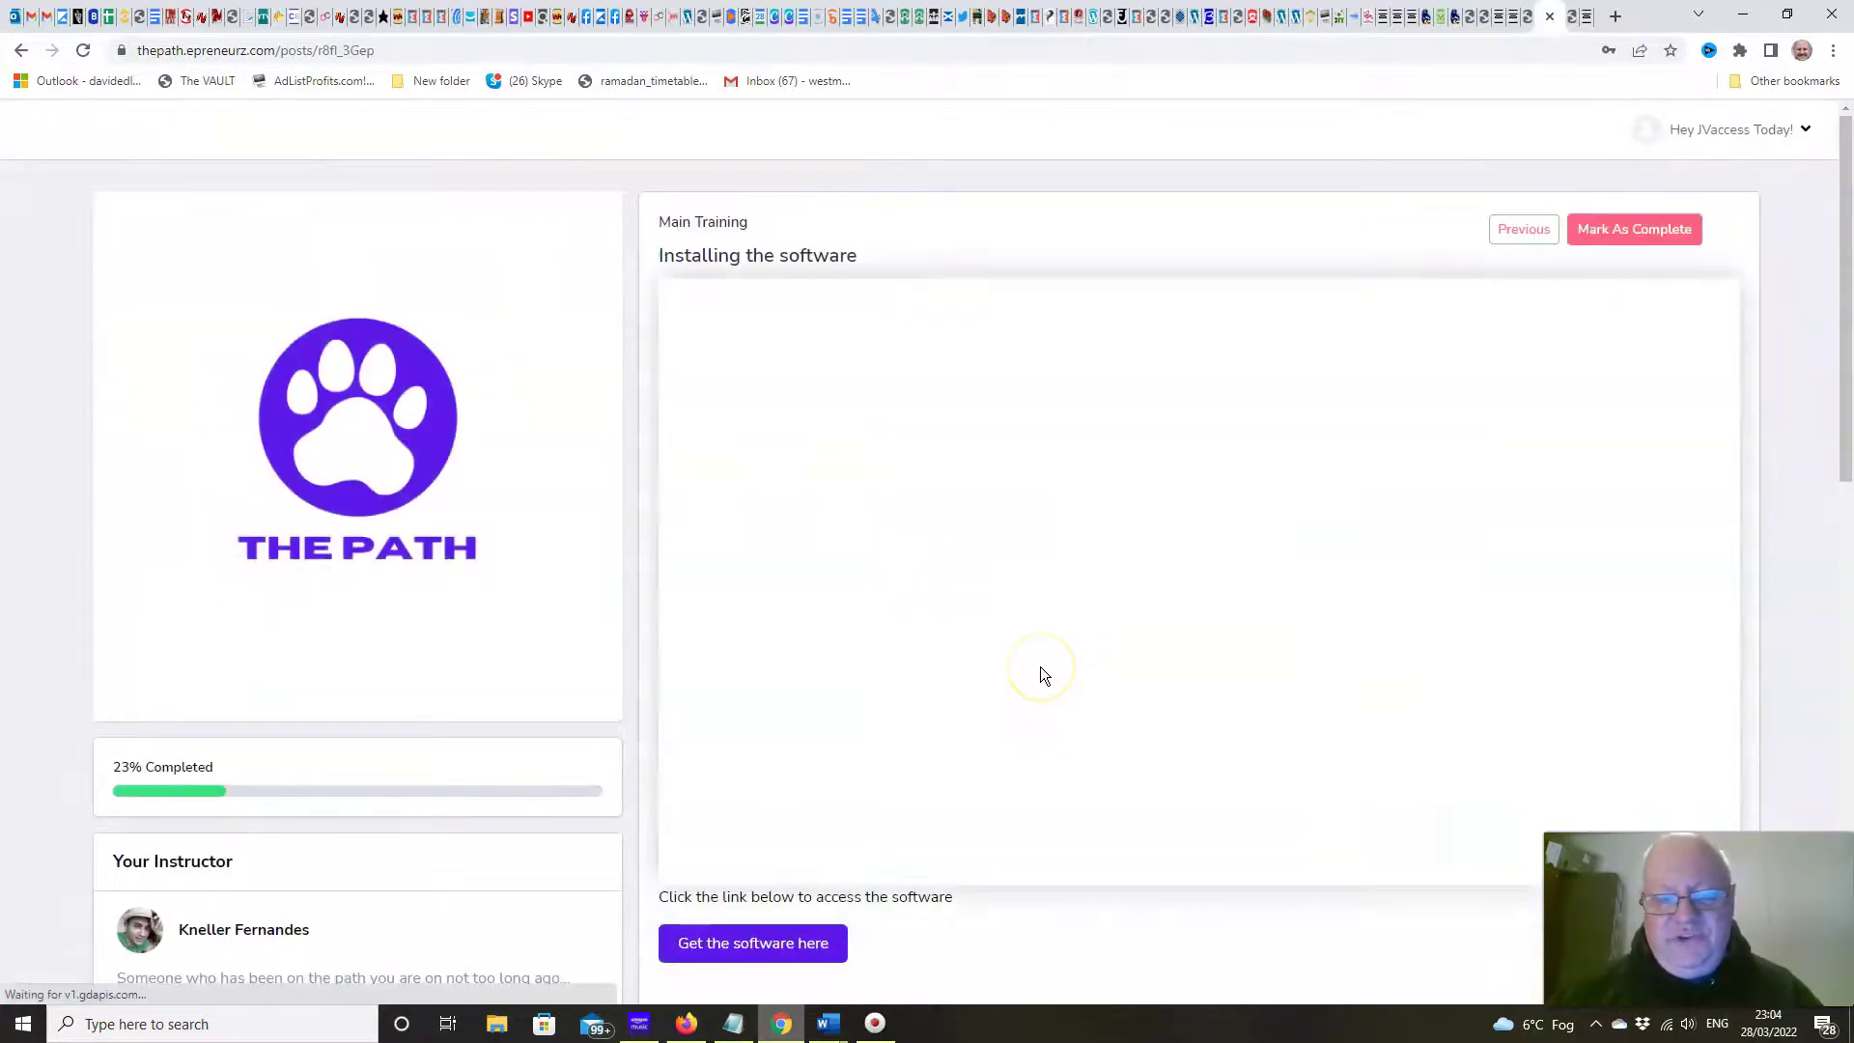
scroll(1042, 666, "down", 2)
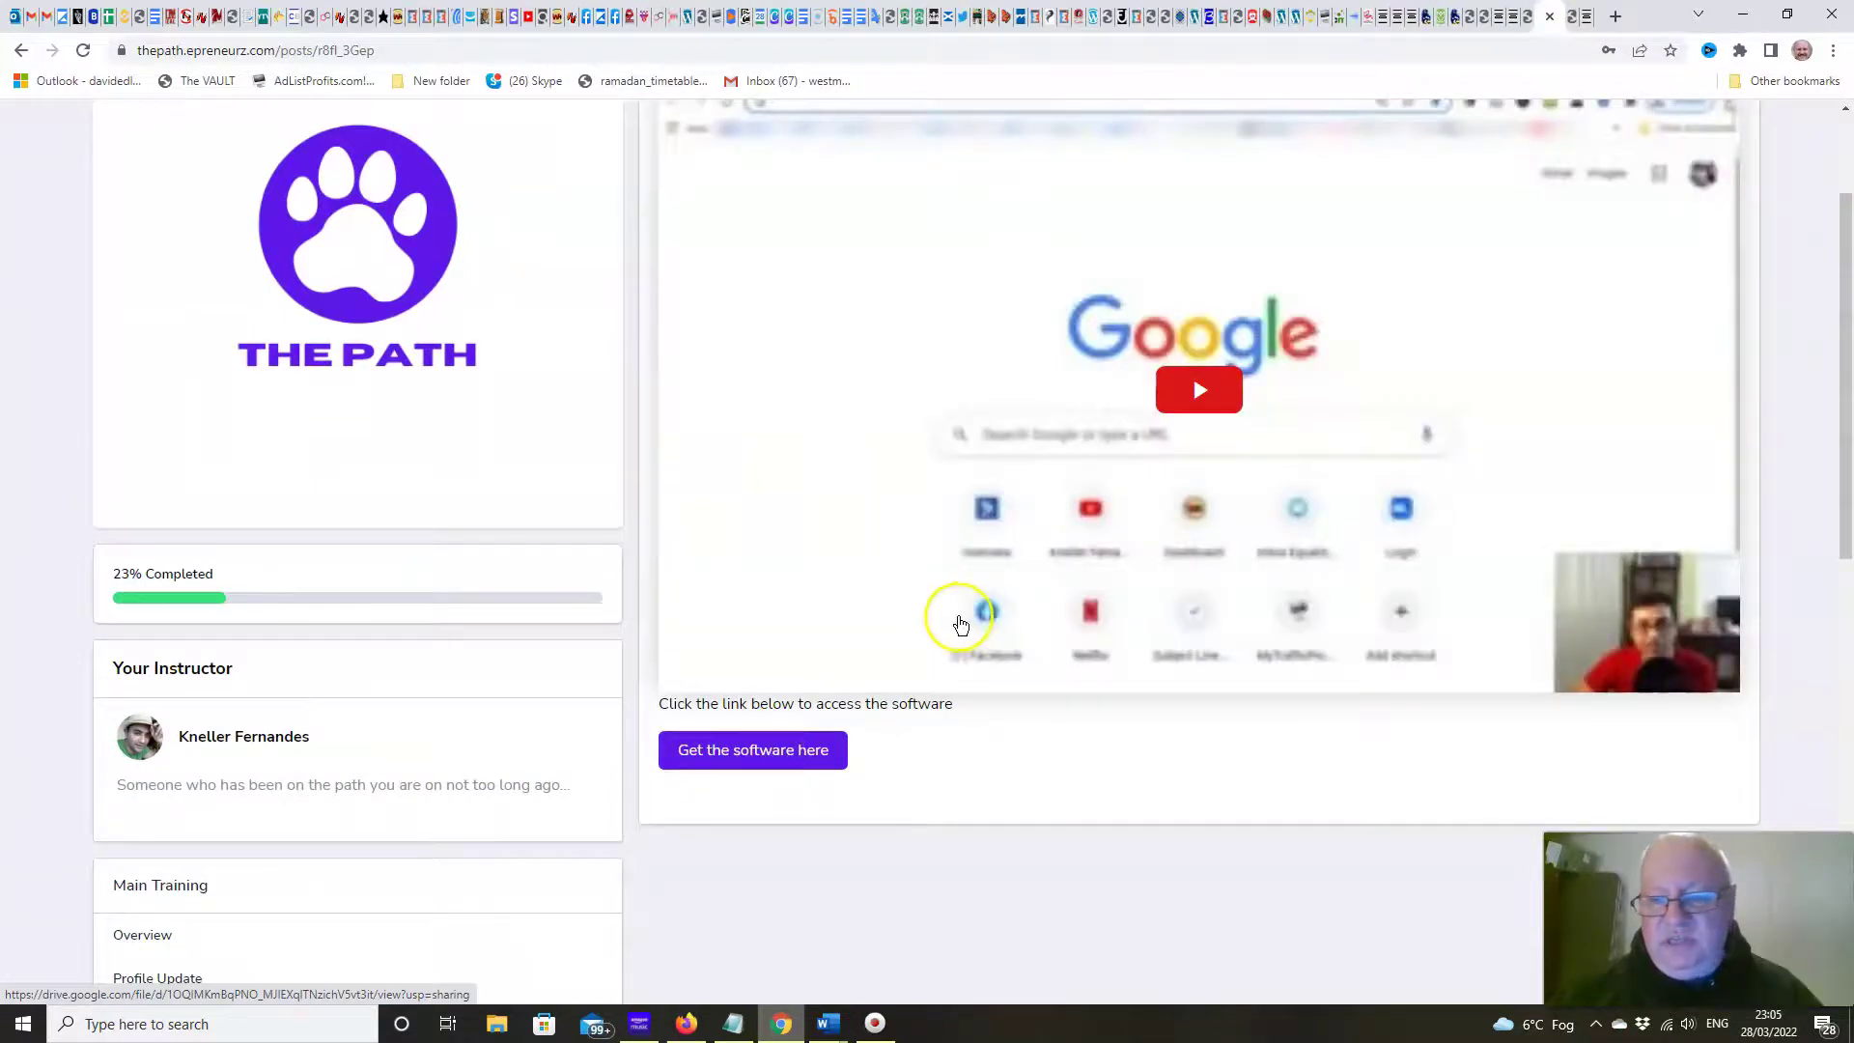
scroll(956, 623, "down", 2)
scroll(956, 623, "down", 2)
scroll(956, 623, "down", 1)
scroll(957, 623, "down", 2)
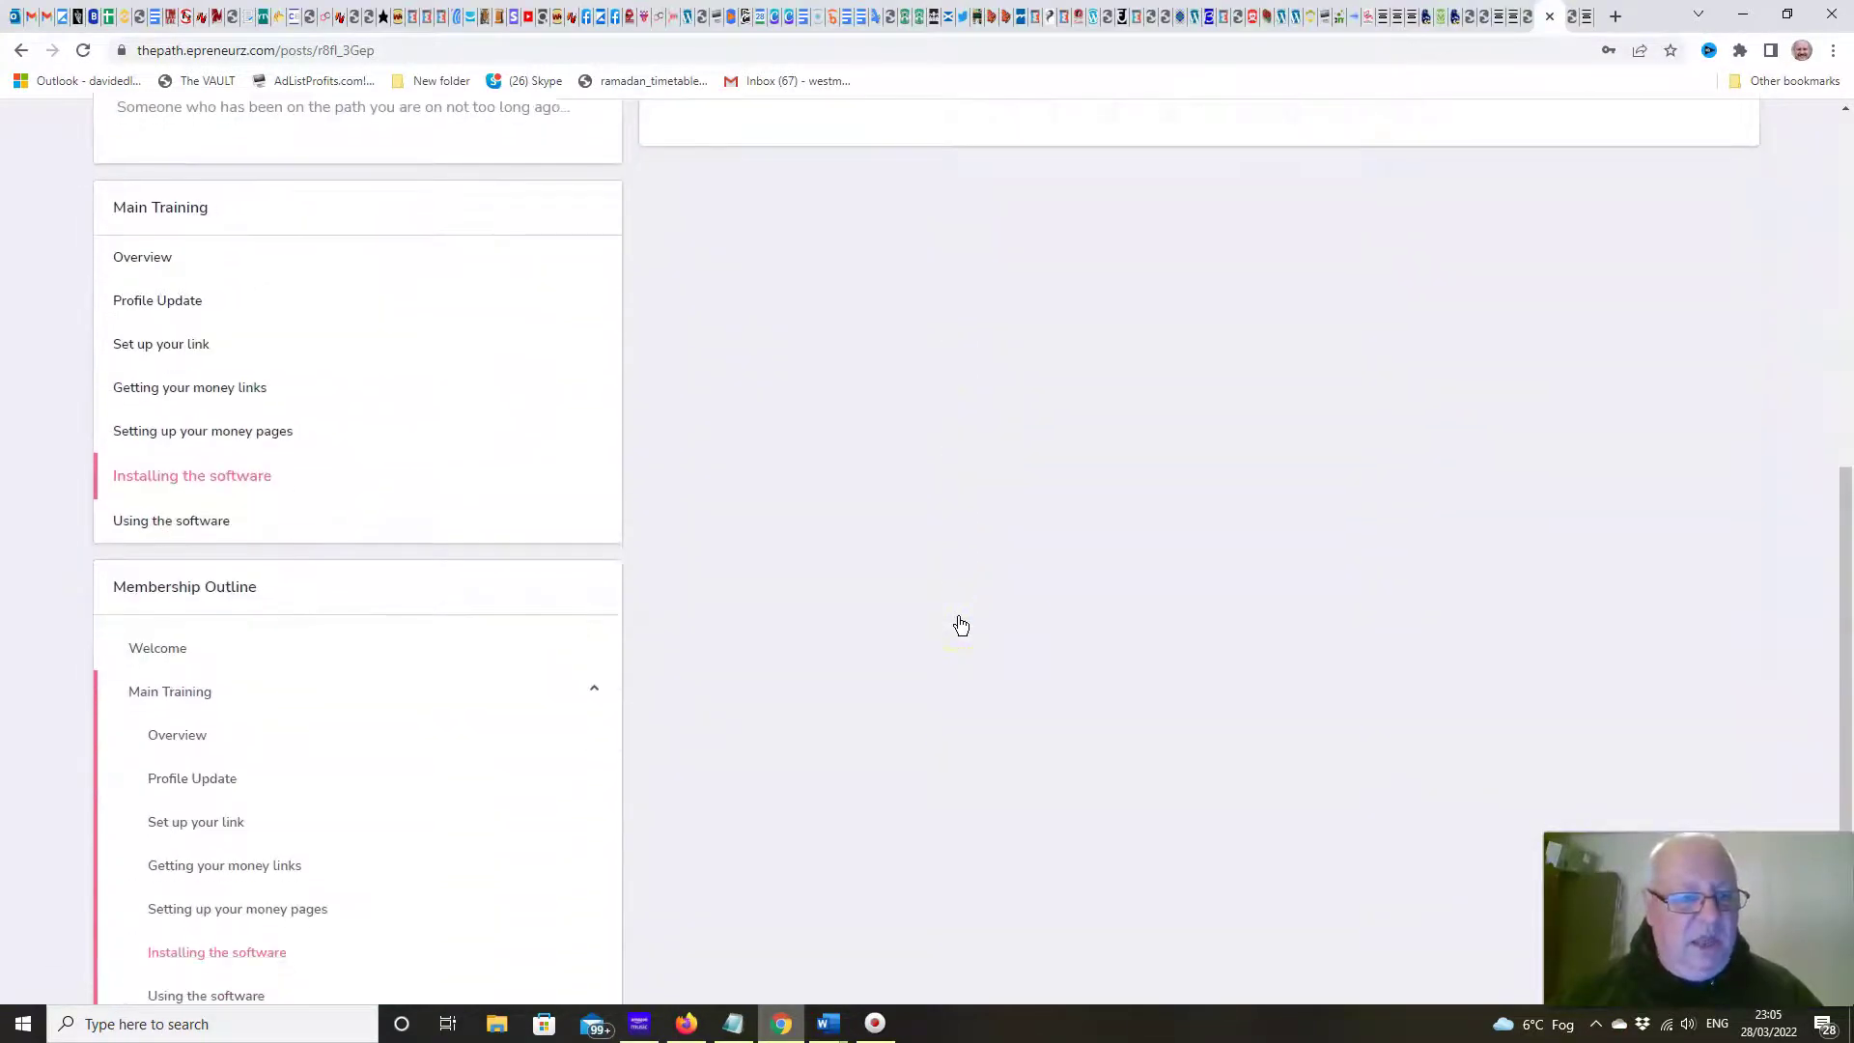
scroll(957, 623, "down", 2)
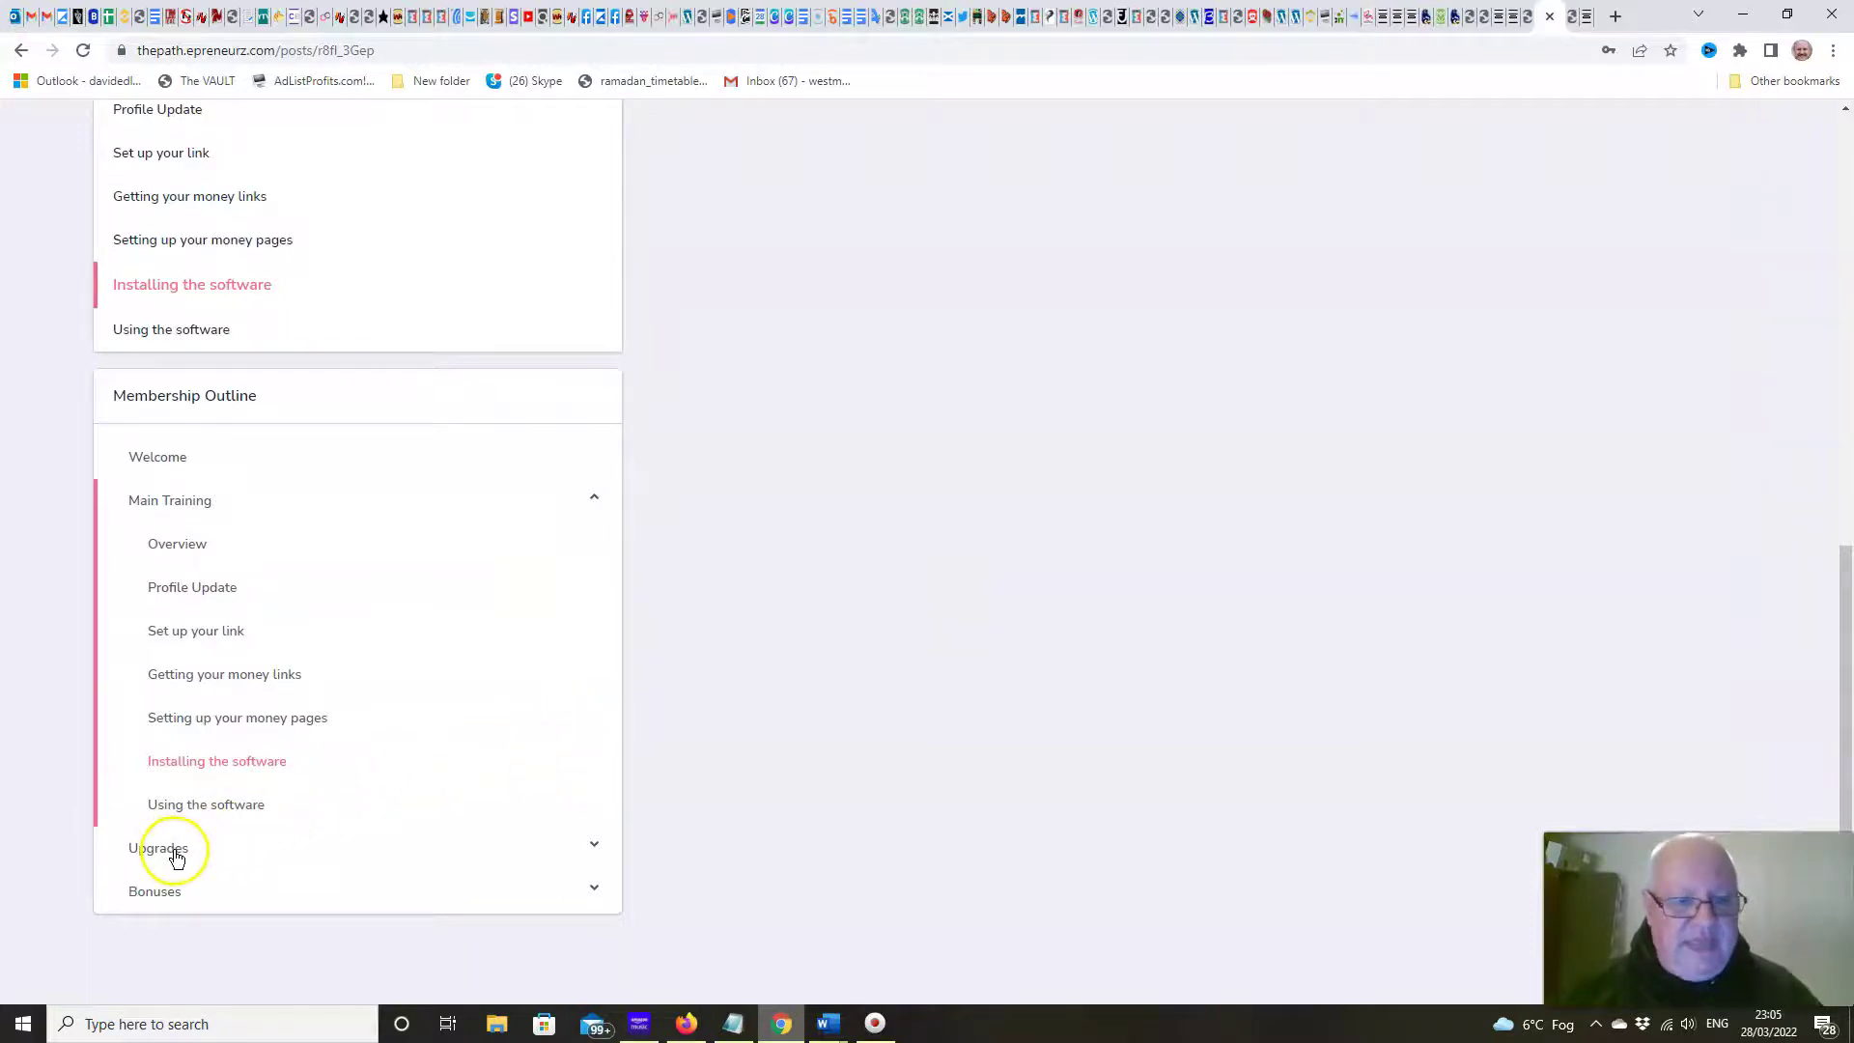
scroll(246, 811, "down", 1)
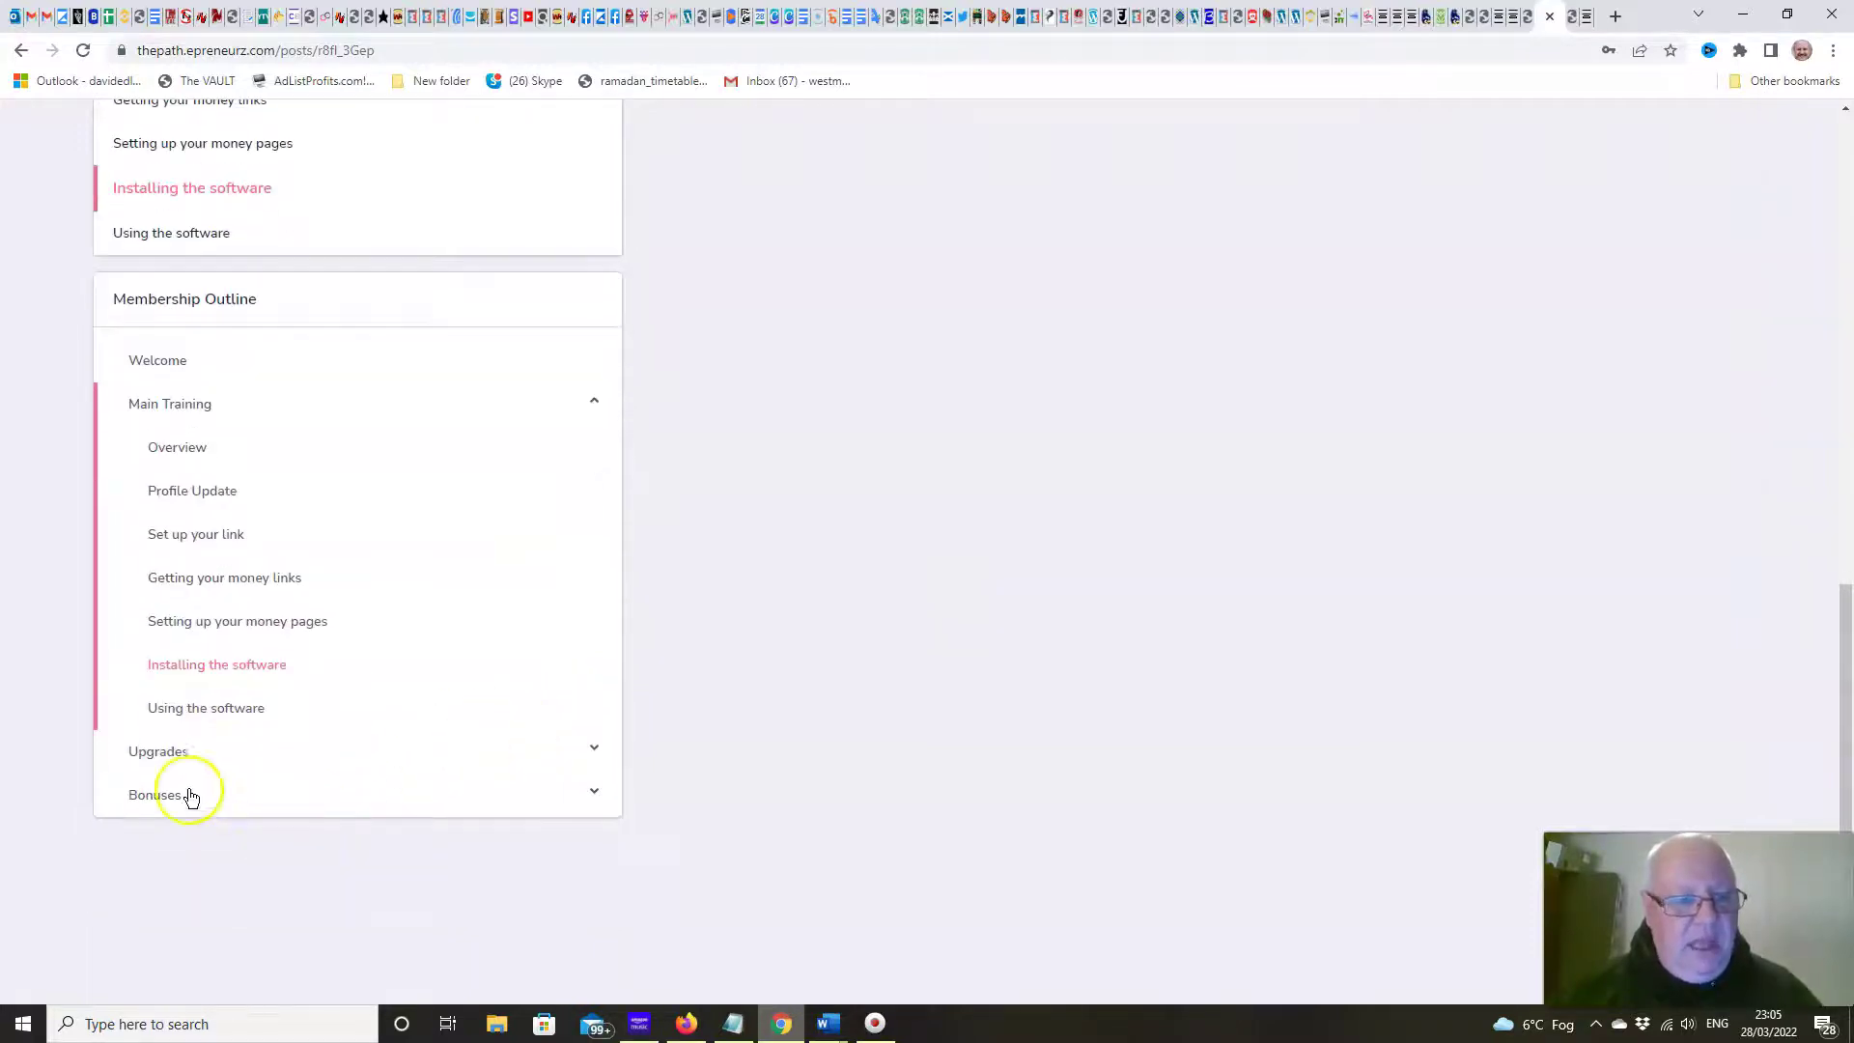
left_click(158, 799)
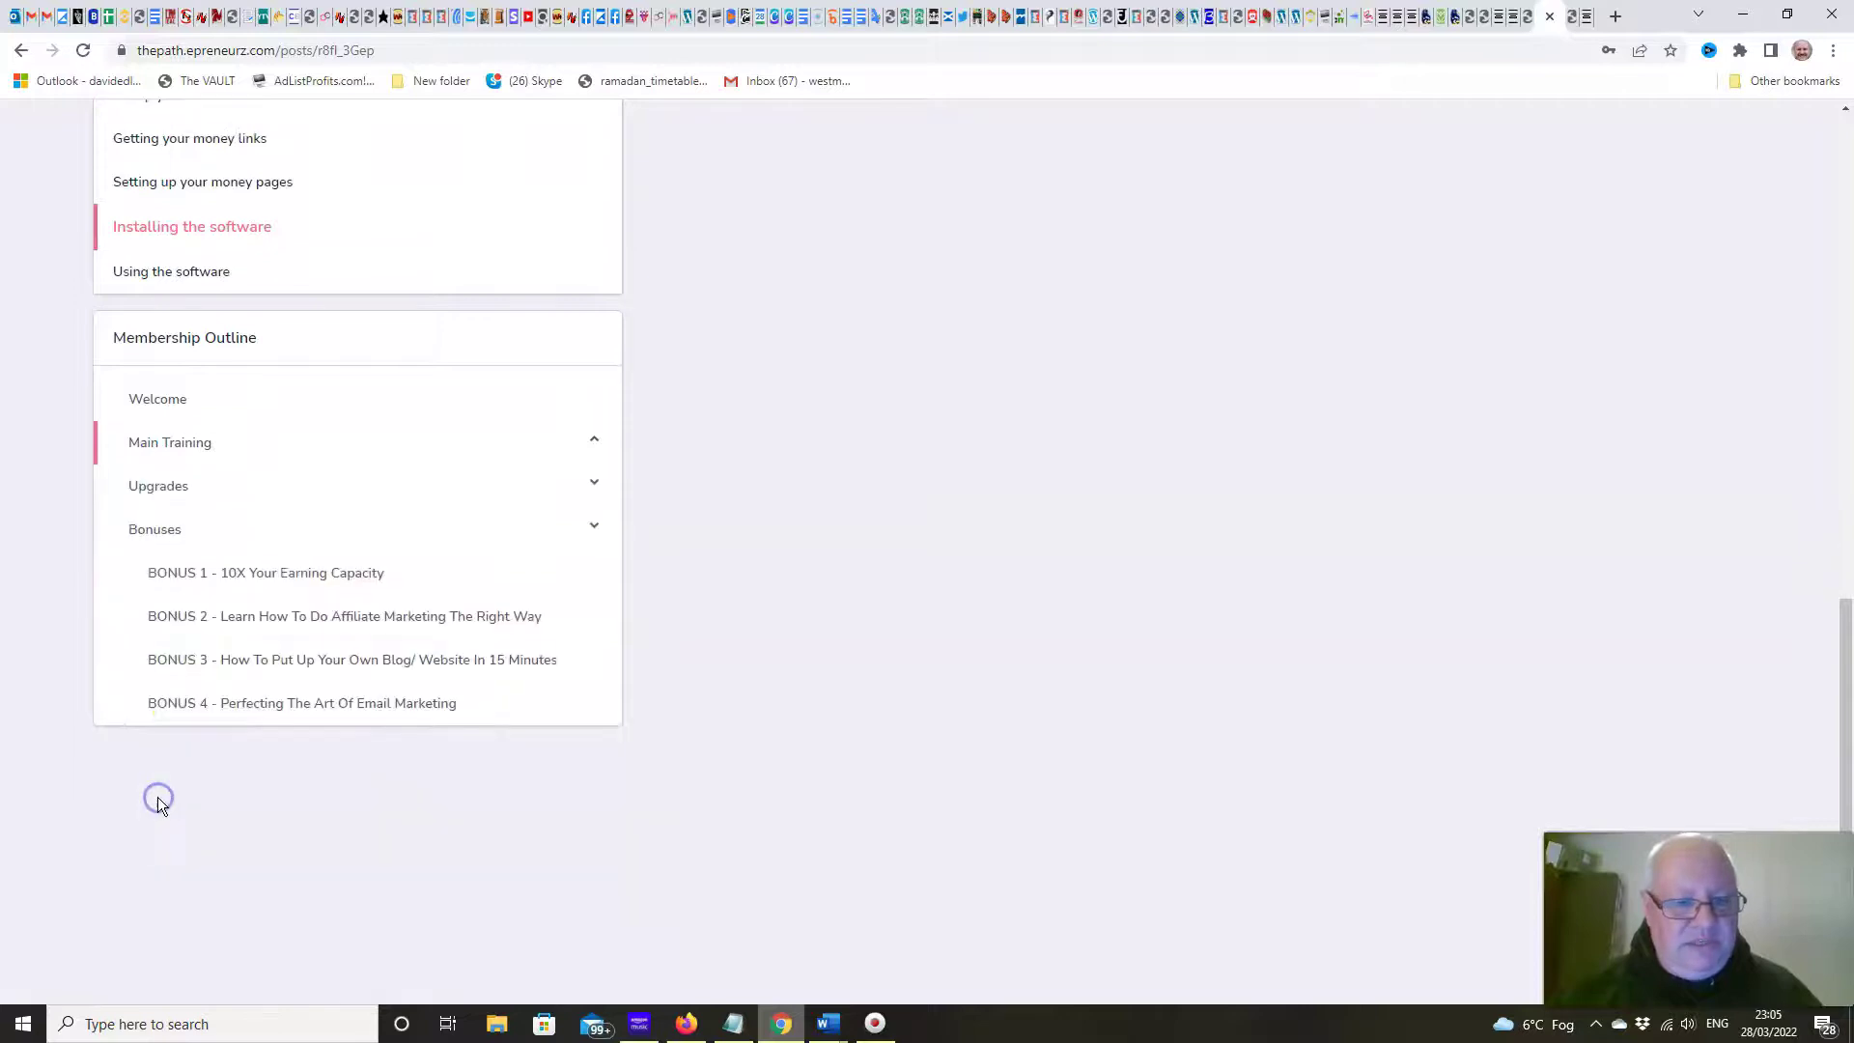
Scroll through BONUS 1 - 10X Your Earning Capacity, then show the JV page's $17–$197 funnel.
left_click(288, 578)
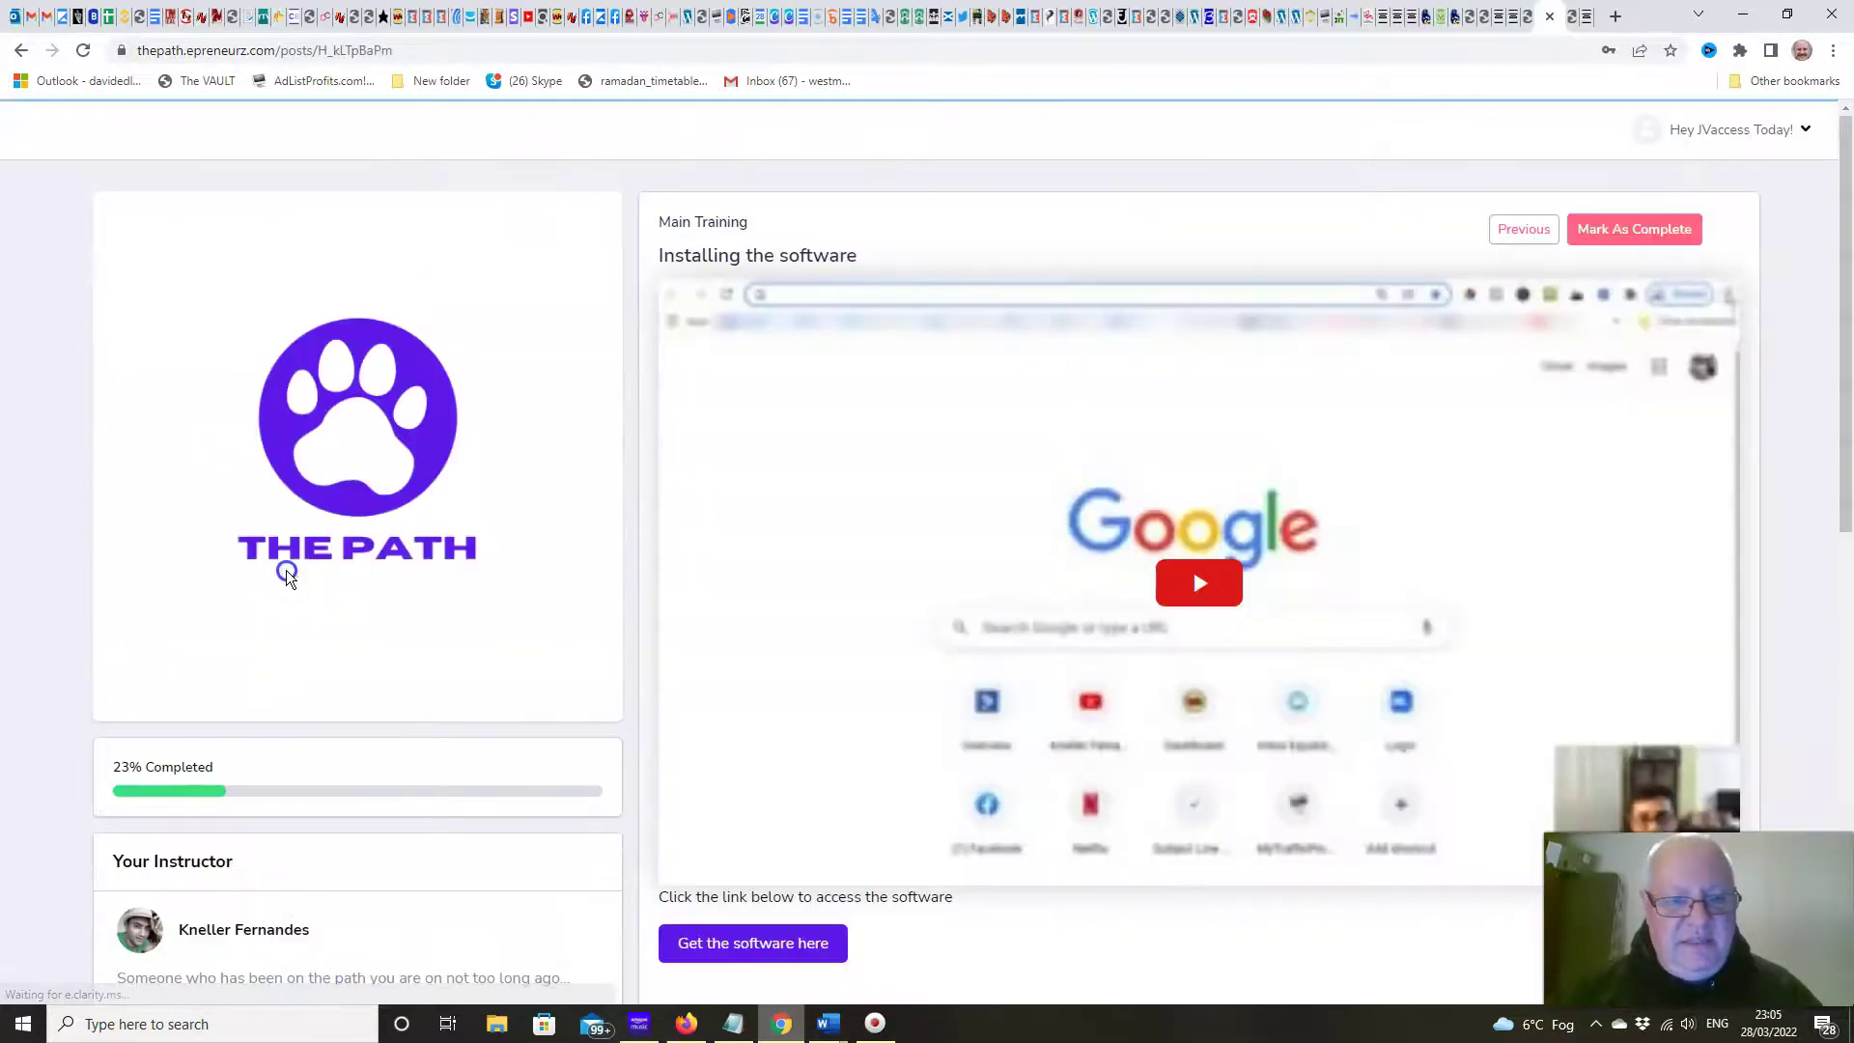
scroll(995, 630, "down", 1)
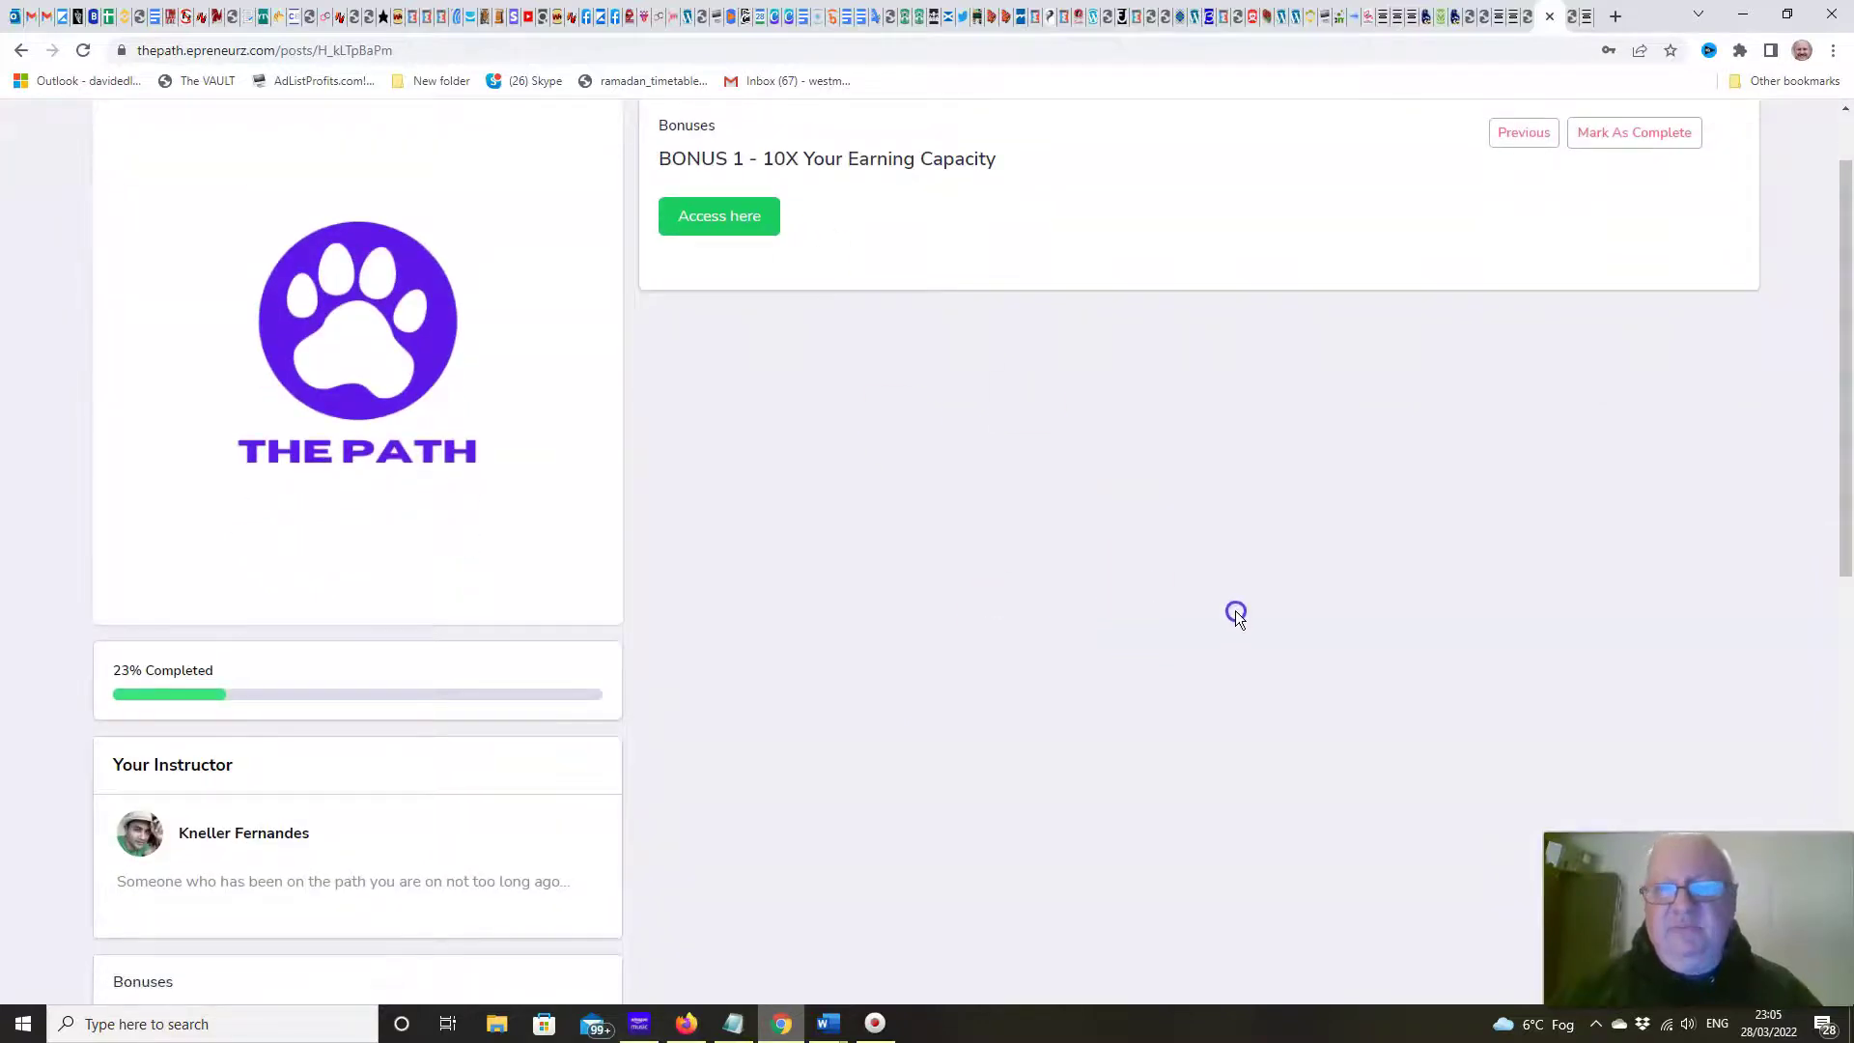
scroll(1235, 610, "up", 1)
scroll(1236, 612, "down", 2)
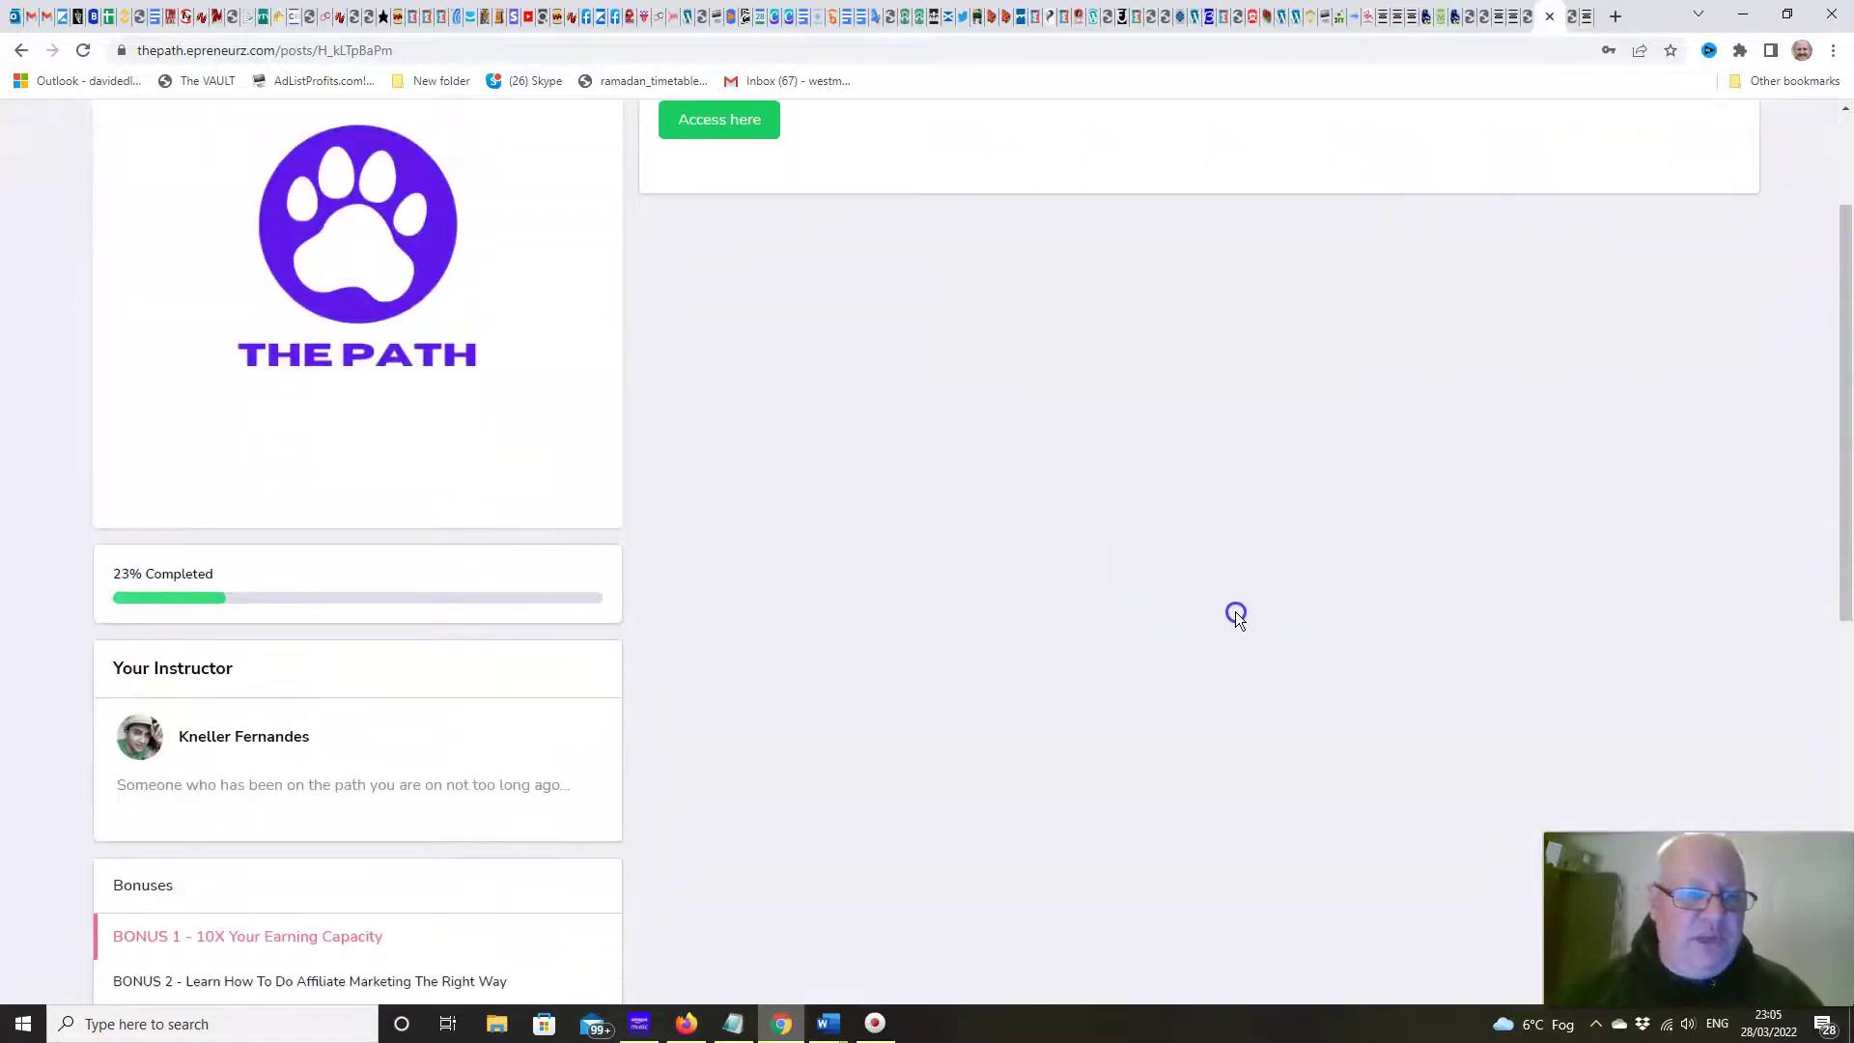
scroll(1328, 666, "up", 2)
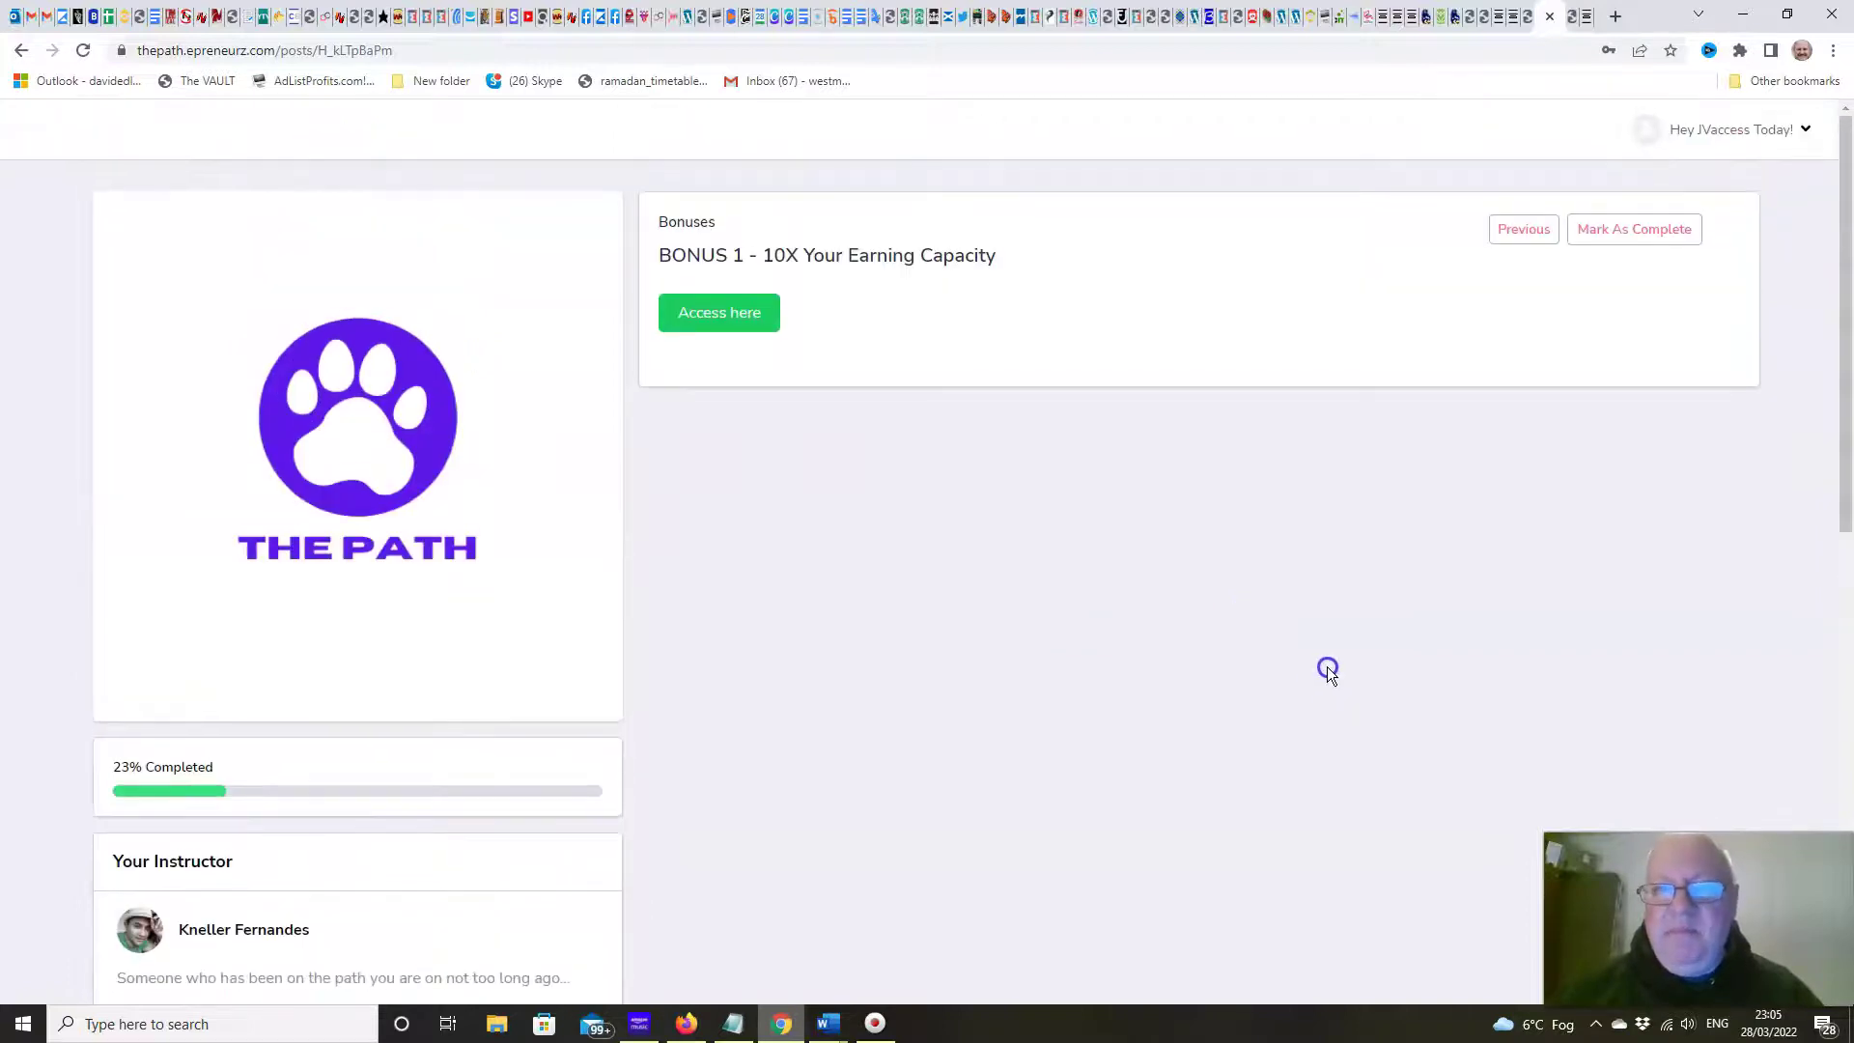
scroll(1327, 666, "down", 2)
scroll(1348, 652, "up", 1)
scroll(1370, 642, "up", 1)
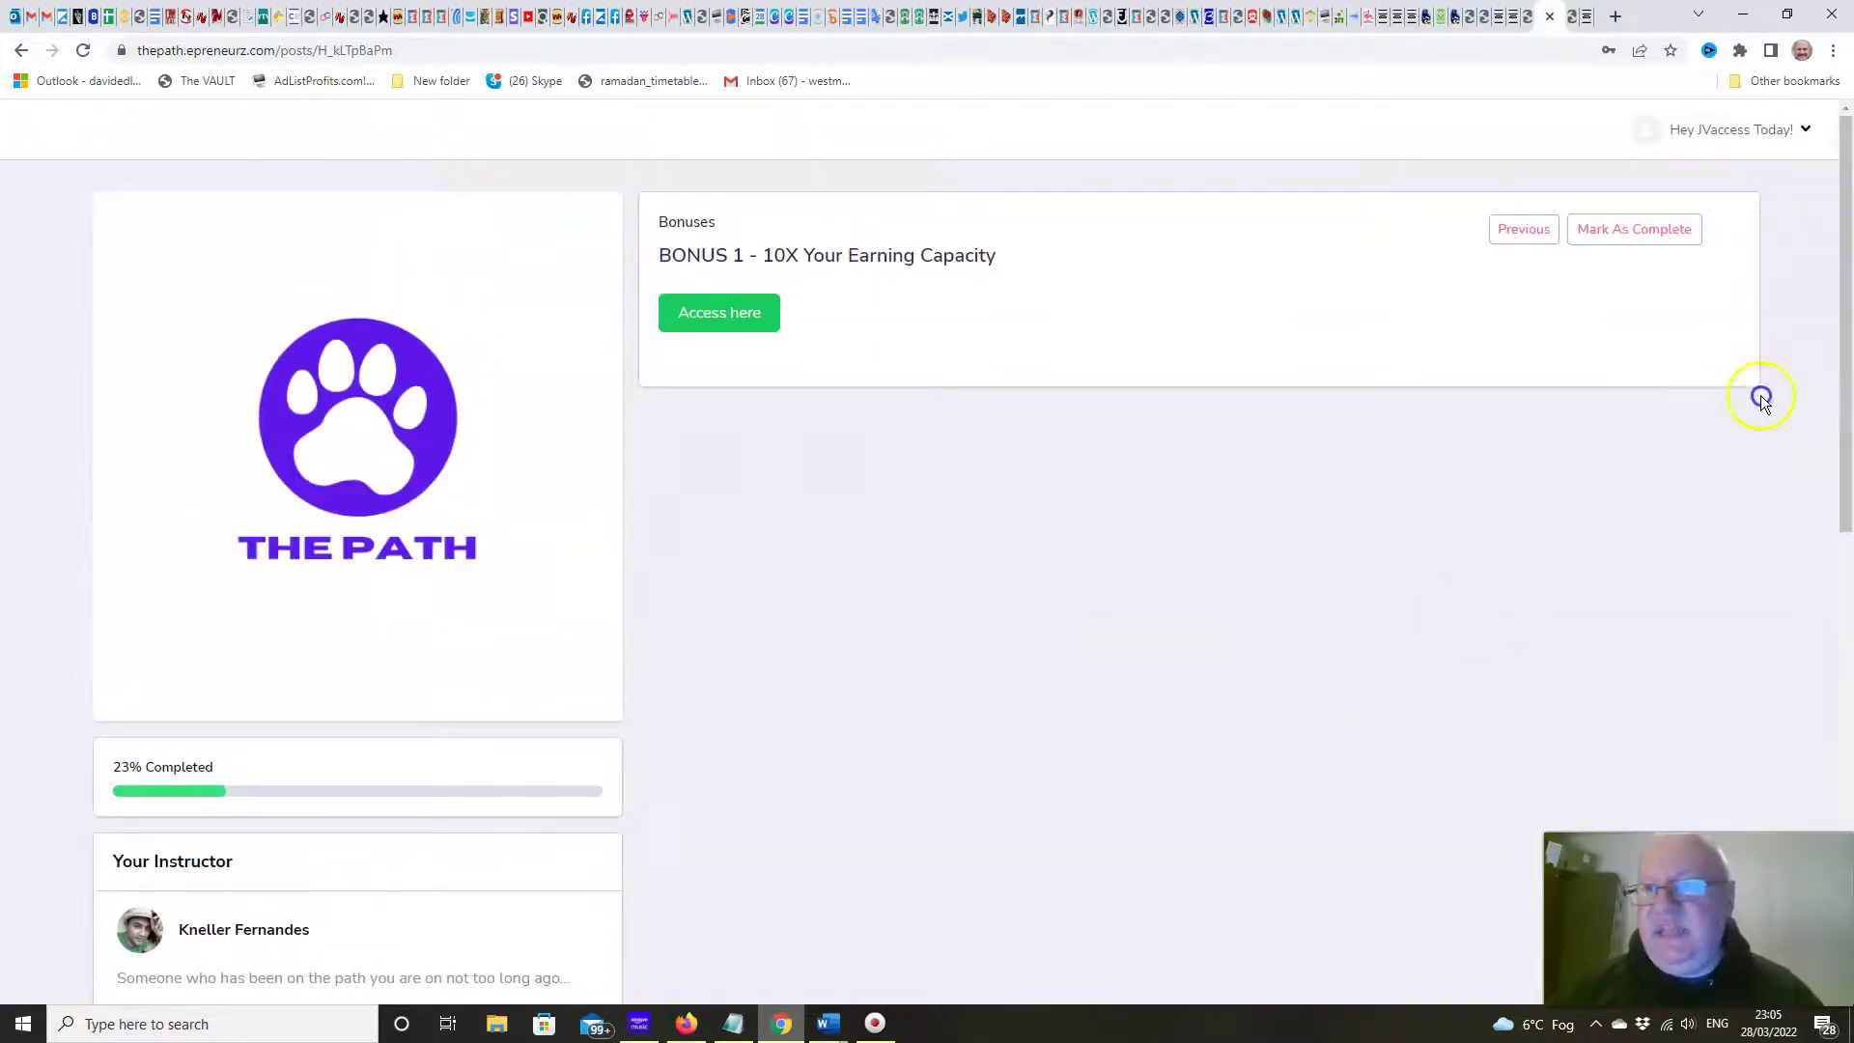
left_click(1526, 18)
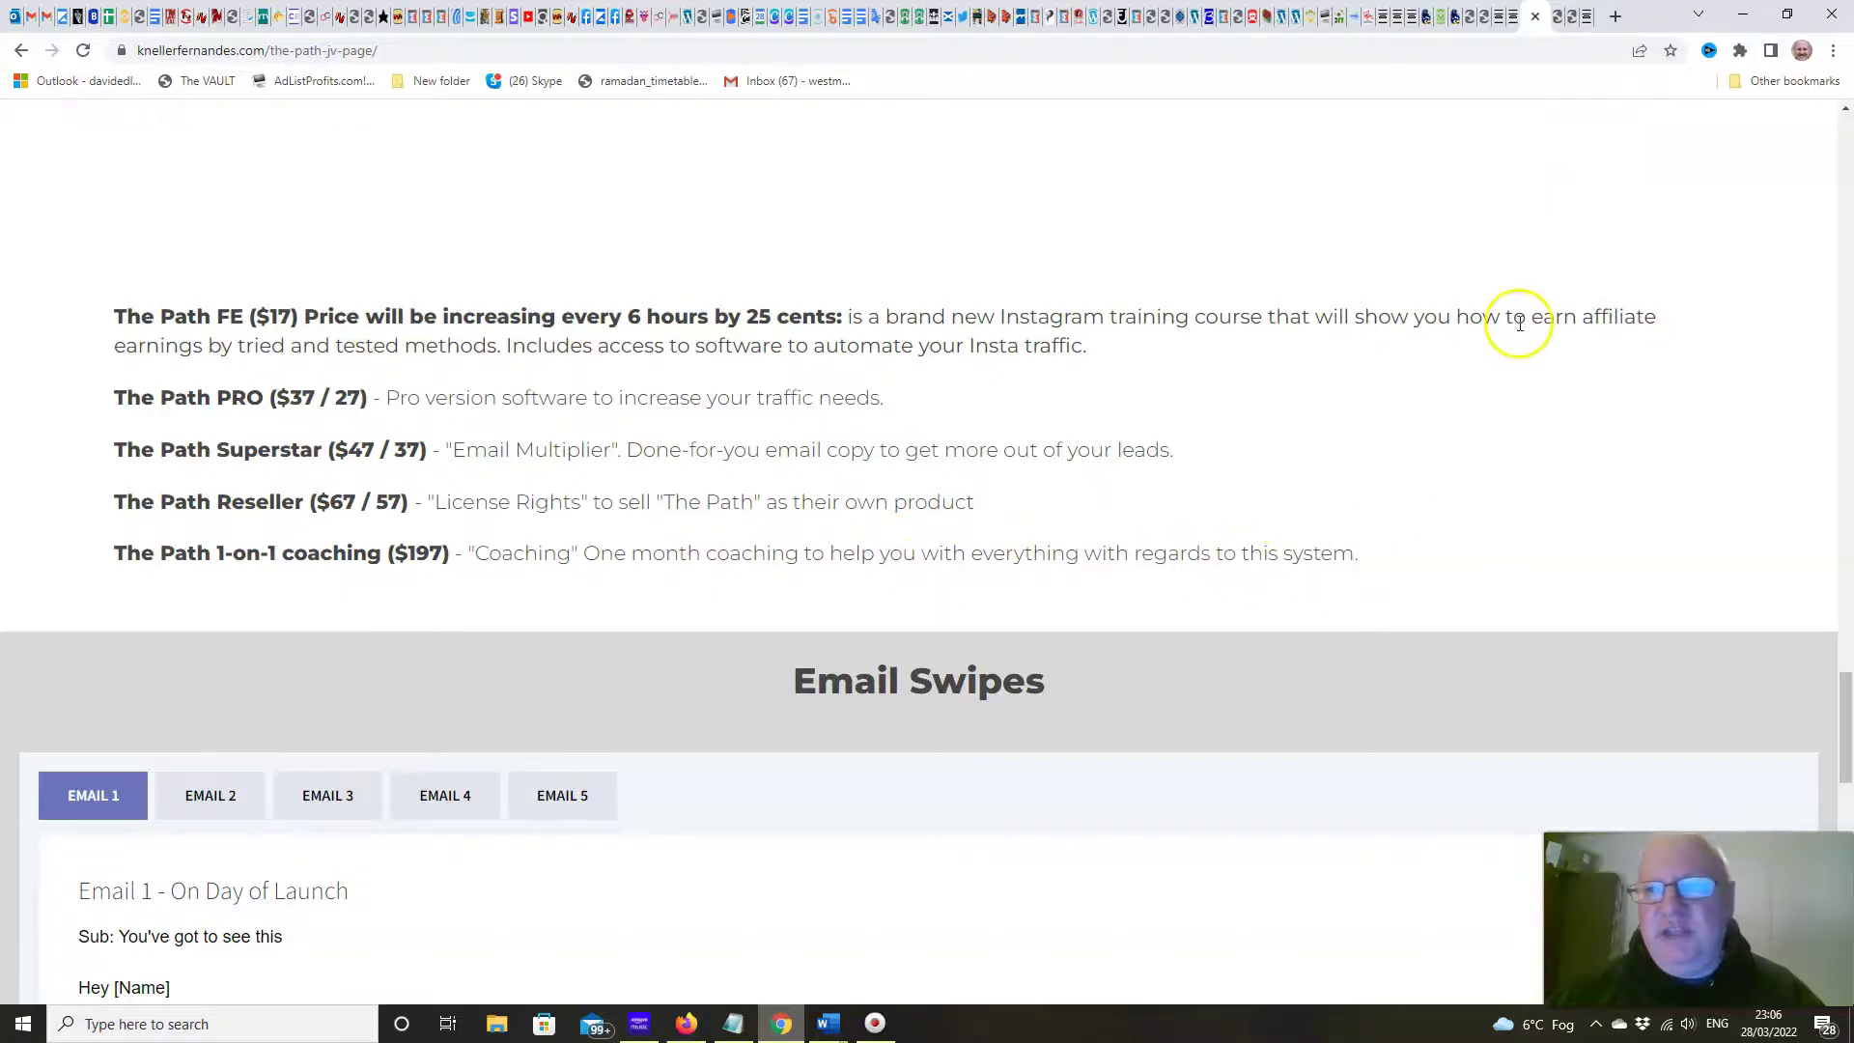
Scroll through the bonuscrate bonuses, glance at the sales page, and return to the headline.
left_click(1587, 25)
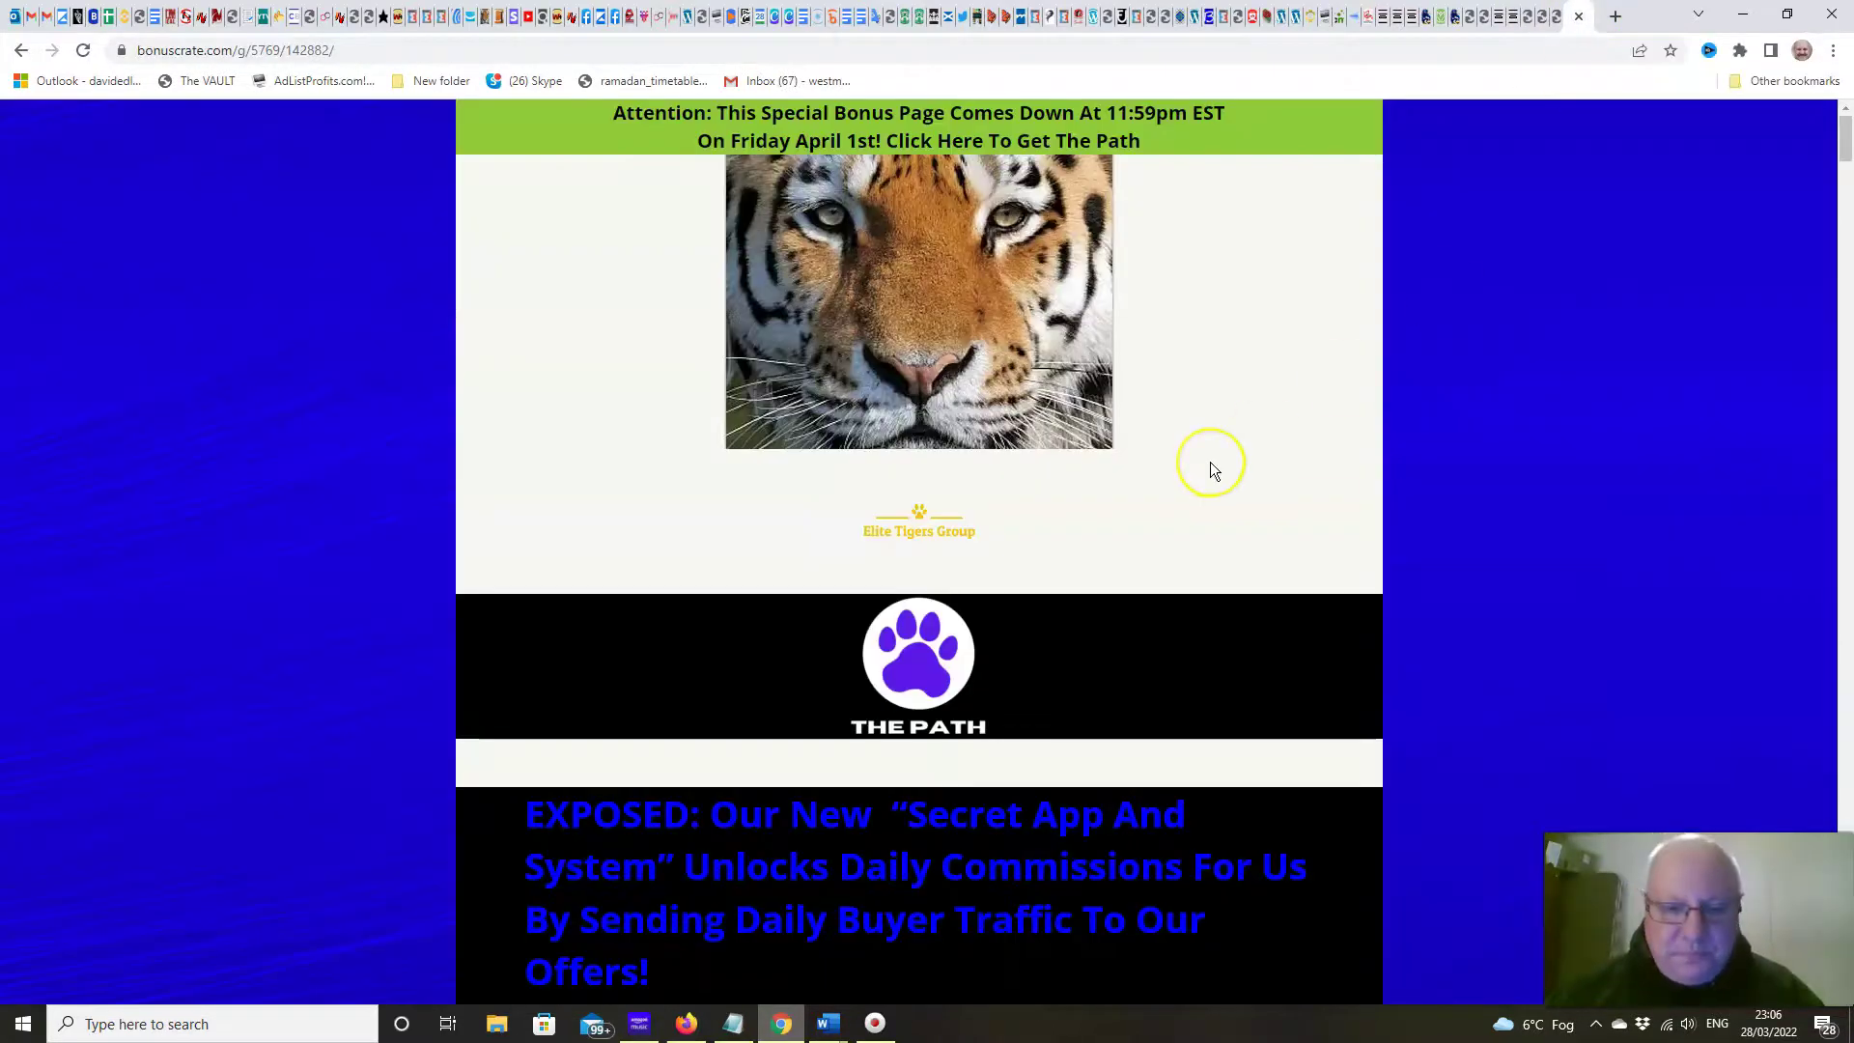
scroll(1214, 463, "down", 3)
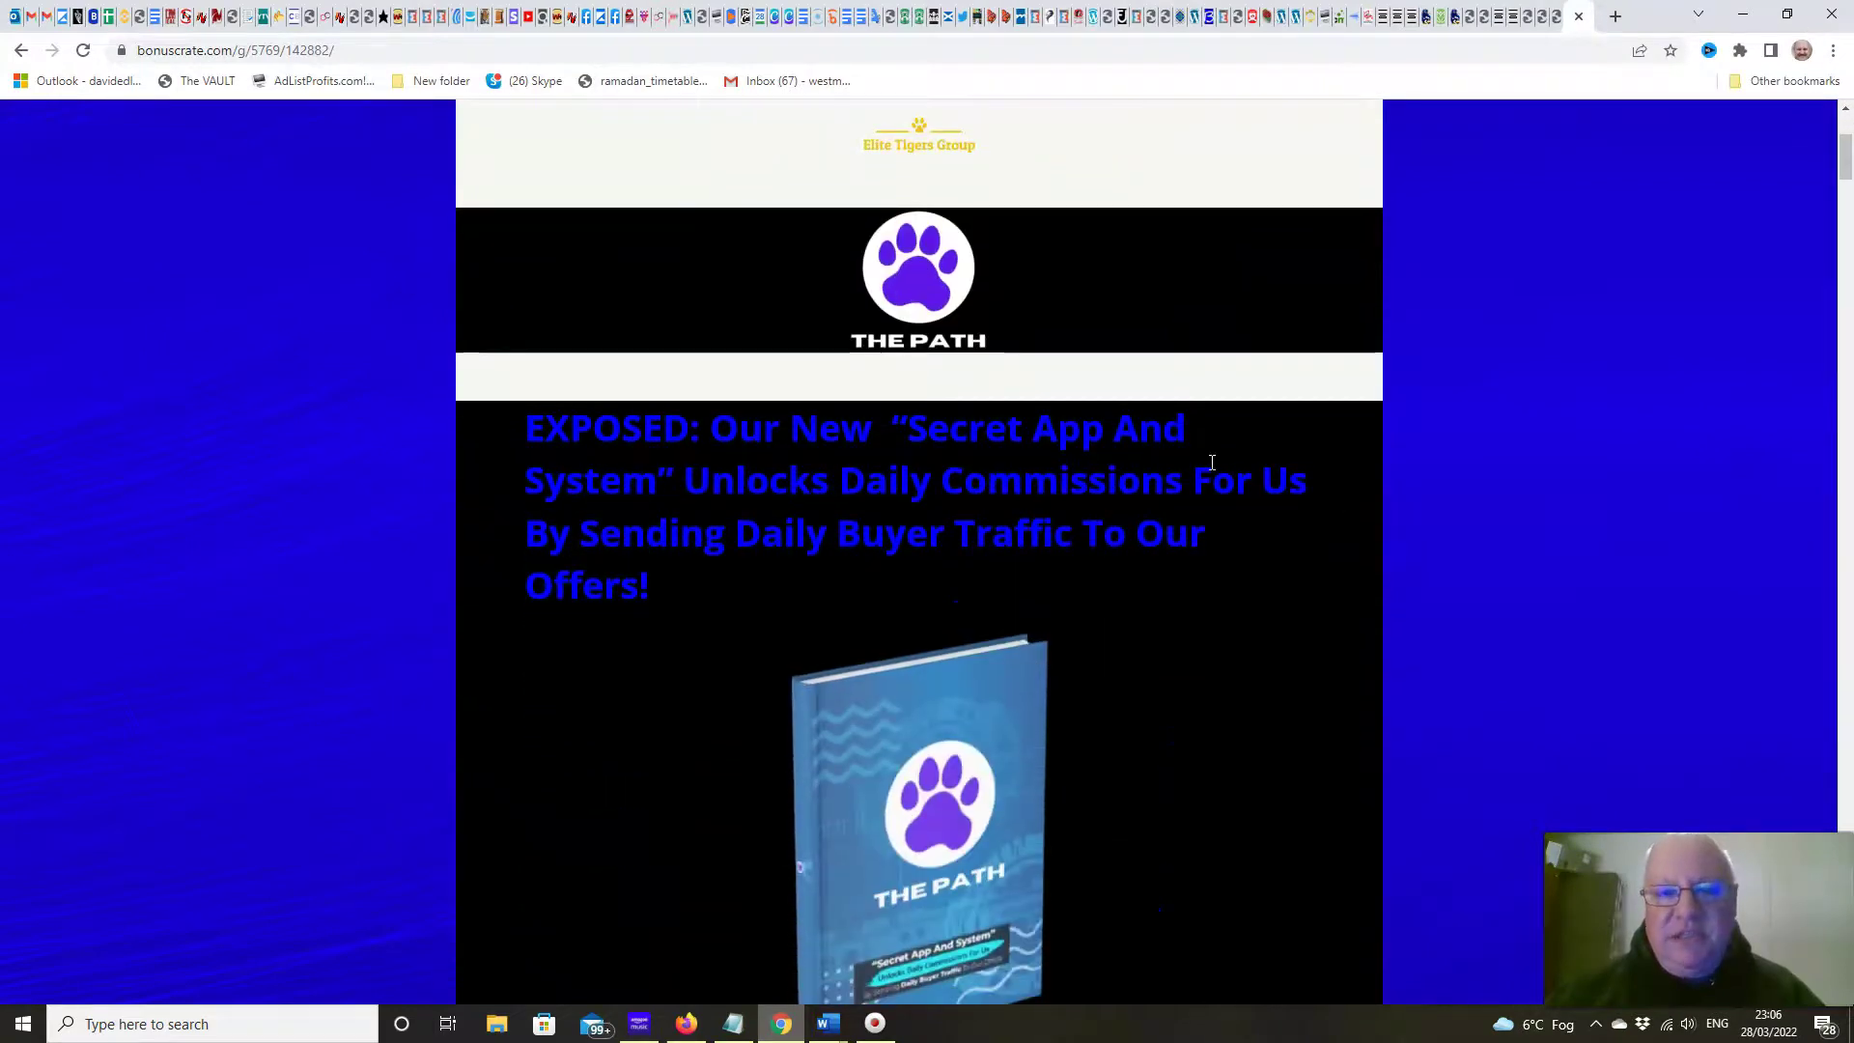
scroll(1212, 464, "down", 1)
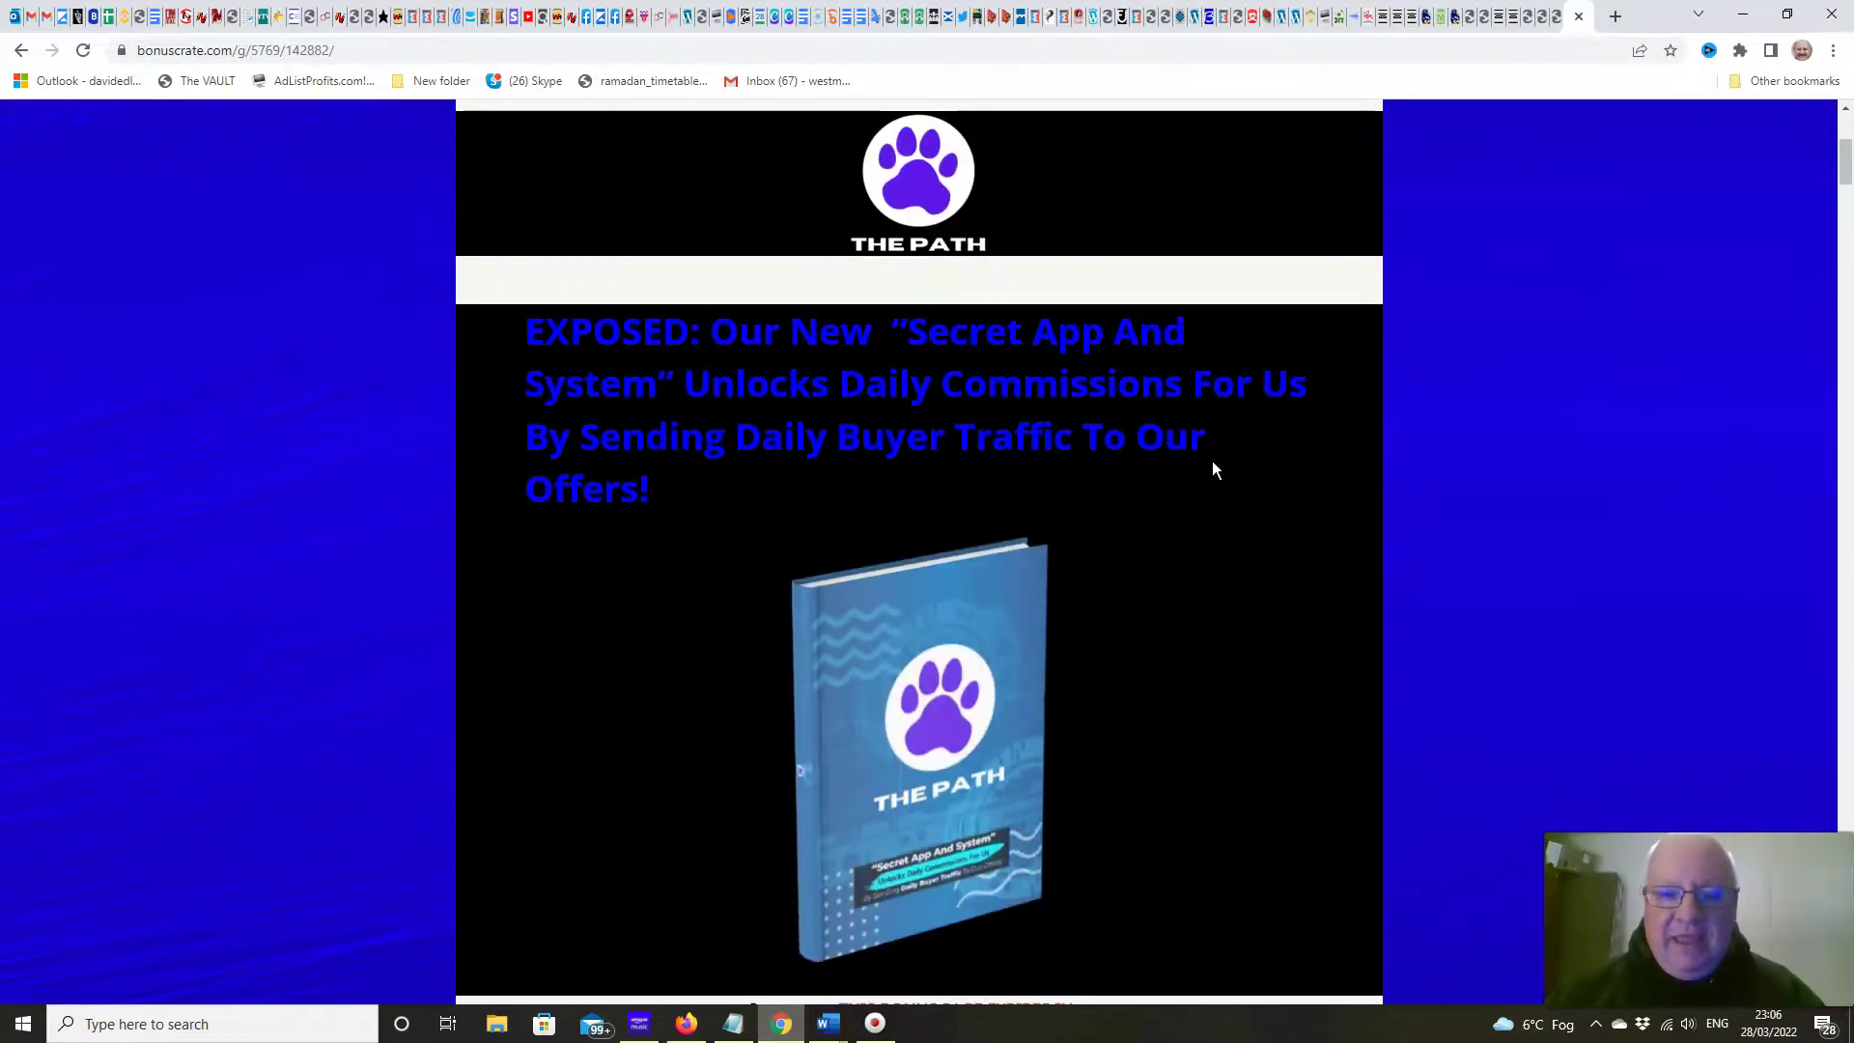
scroll(1212, 464, "down", 1)
scroll(1213, 465, "down", 4)
scroll(1213, 464, "down", 3)
scroll(1212, 464, "down", 3)
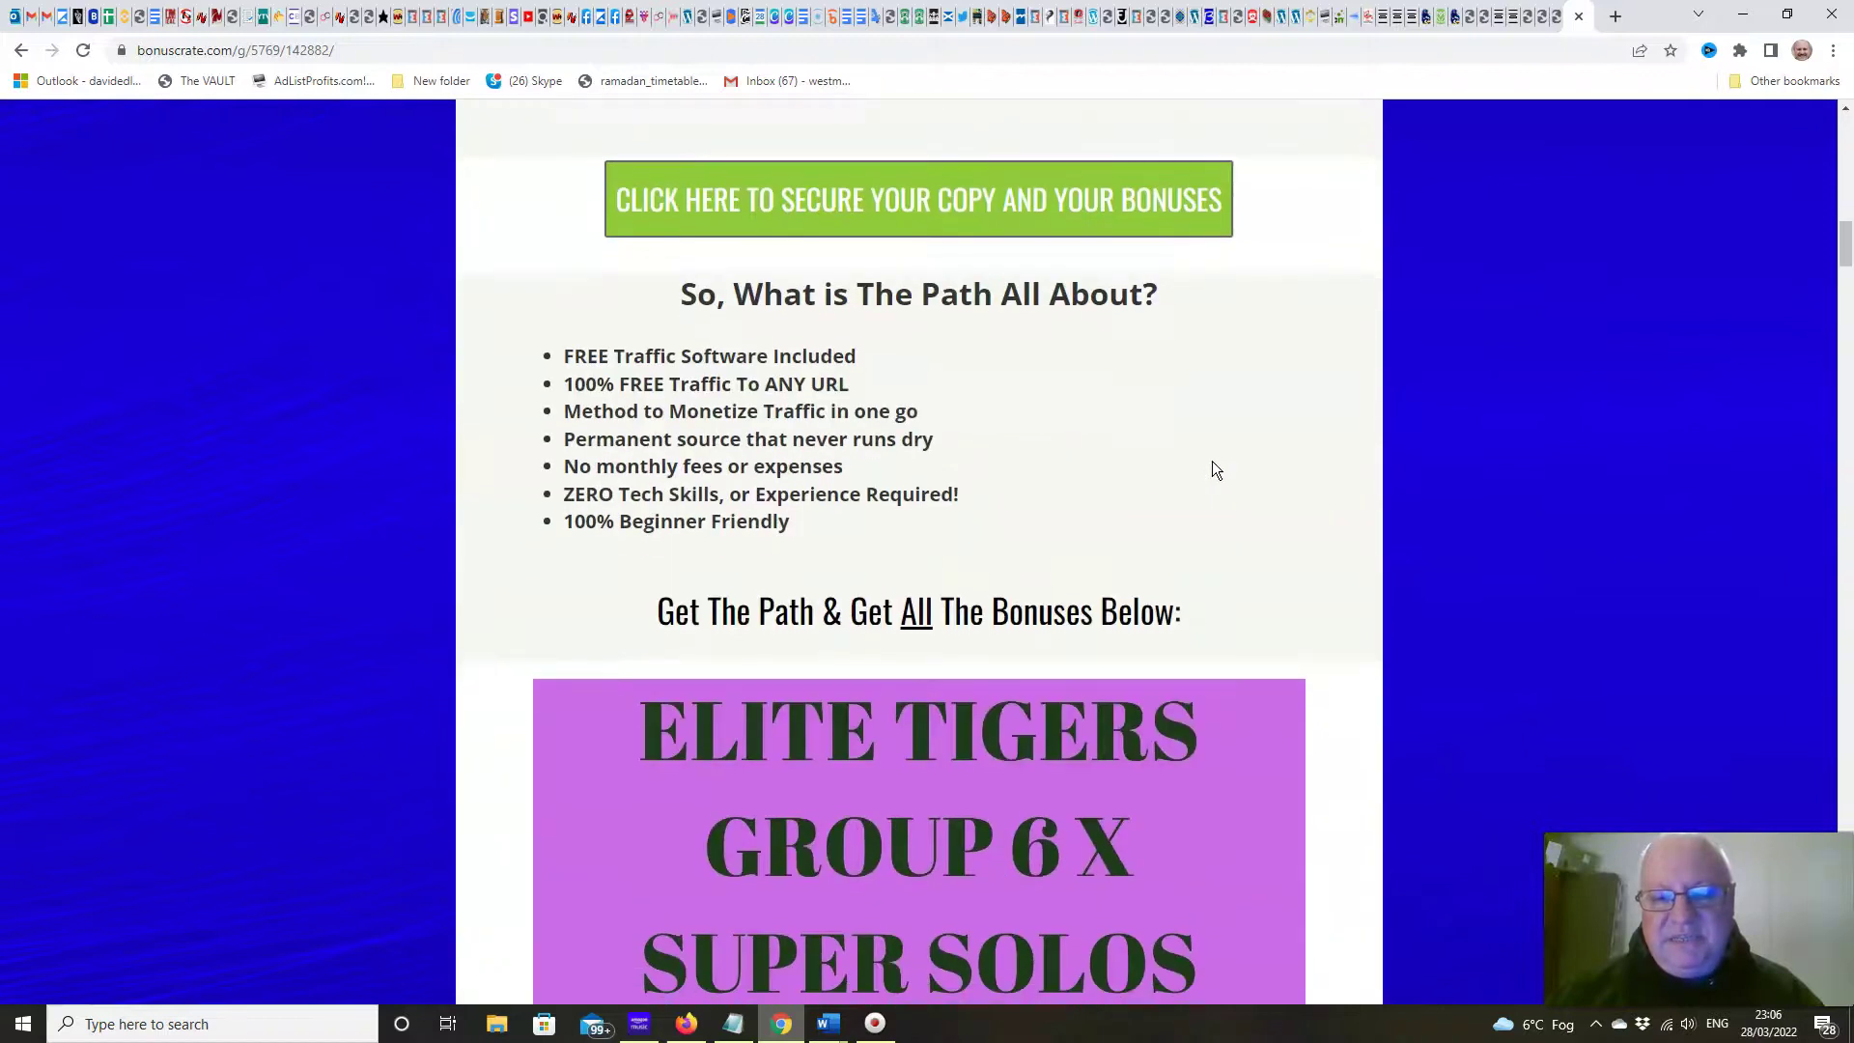
scroll(1213, 463, "down", 3)
scroll(1213, 463, "down", 2)
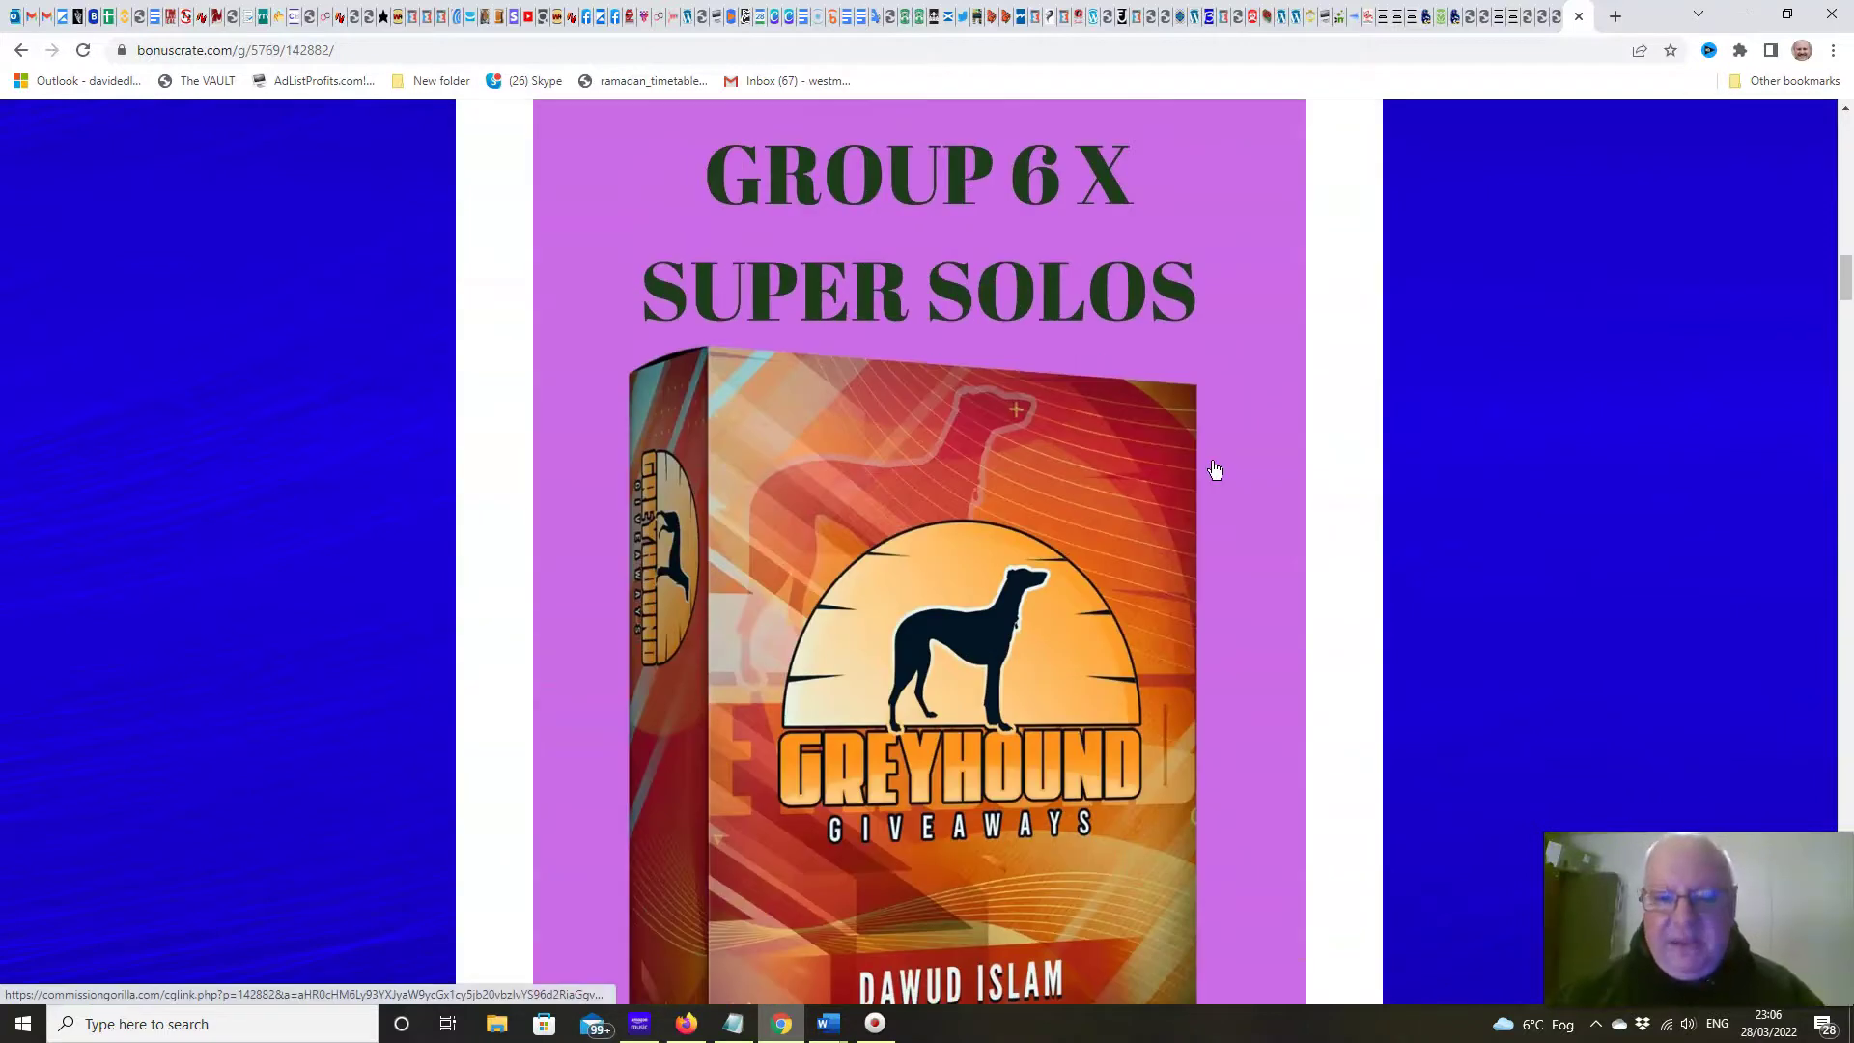
scroll(1214, 470, "down", 3)
scroll(1213, 485, "down", 2)
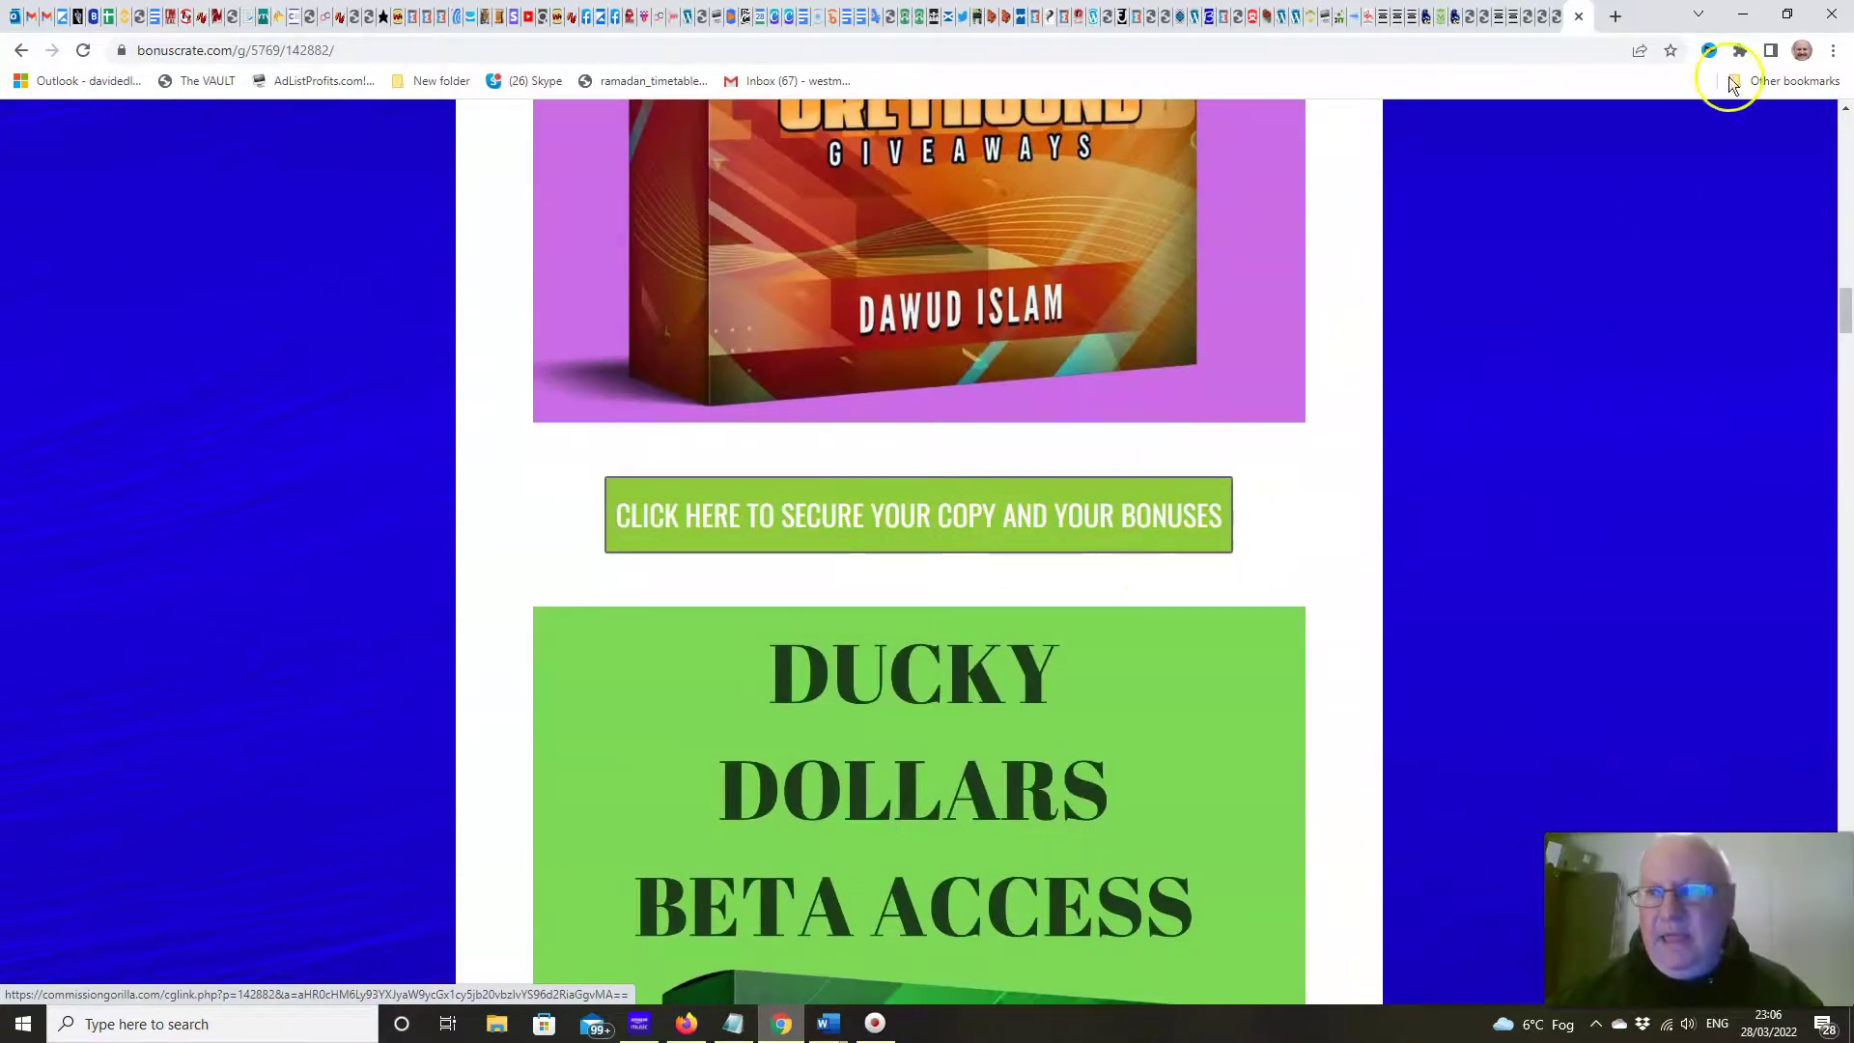
left_click(1556, 17)
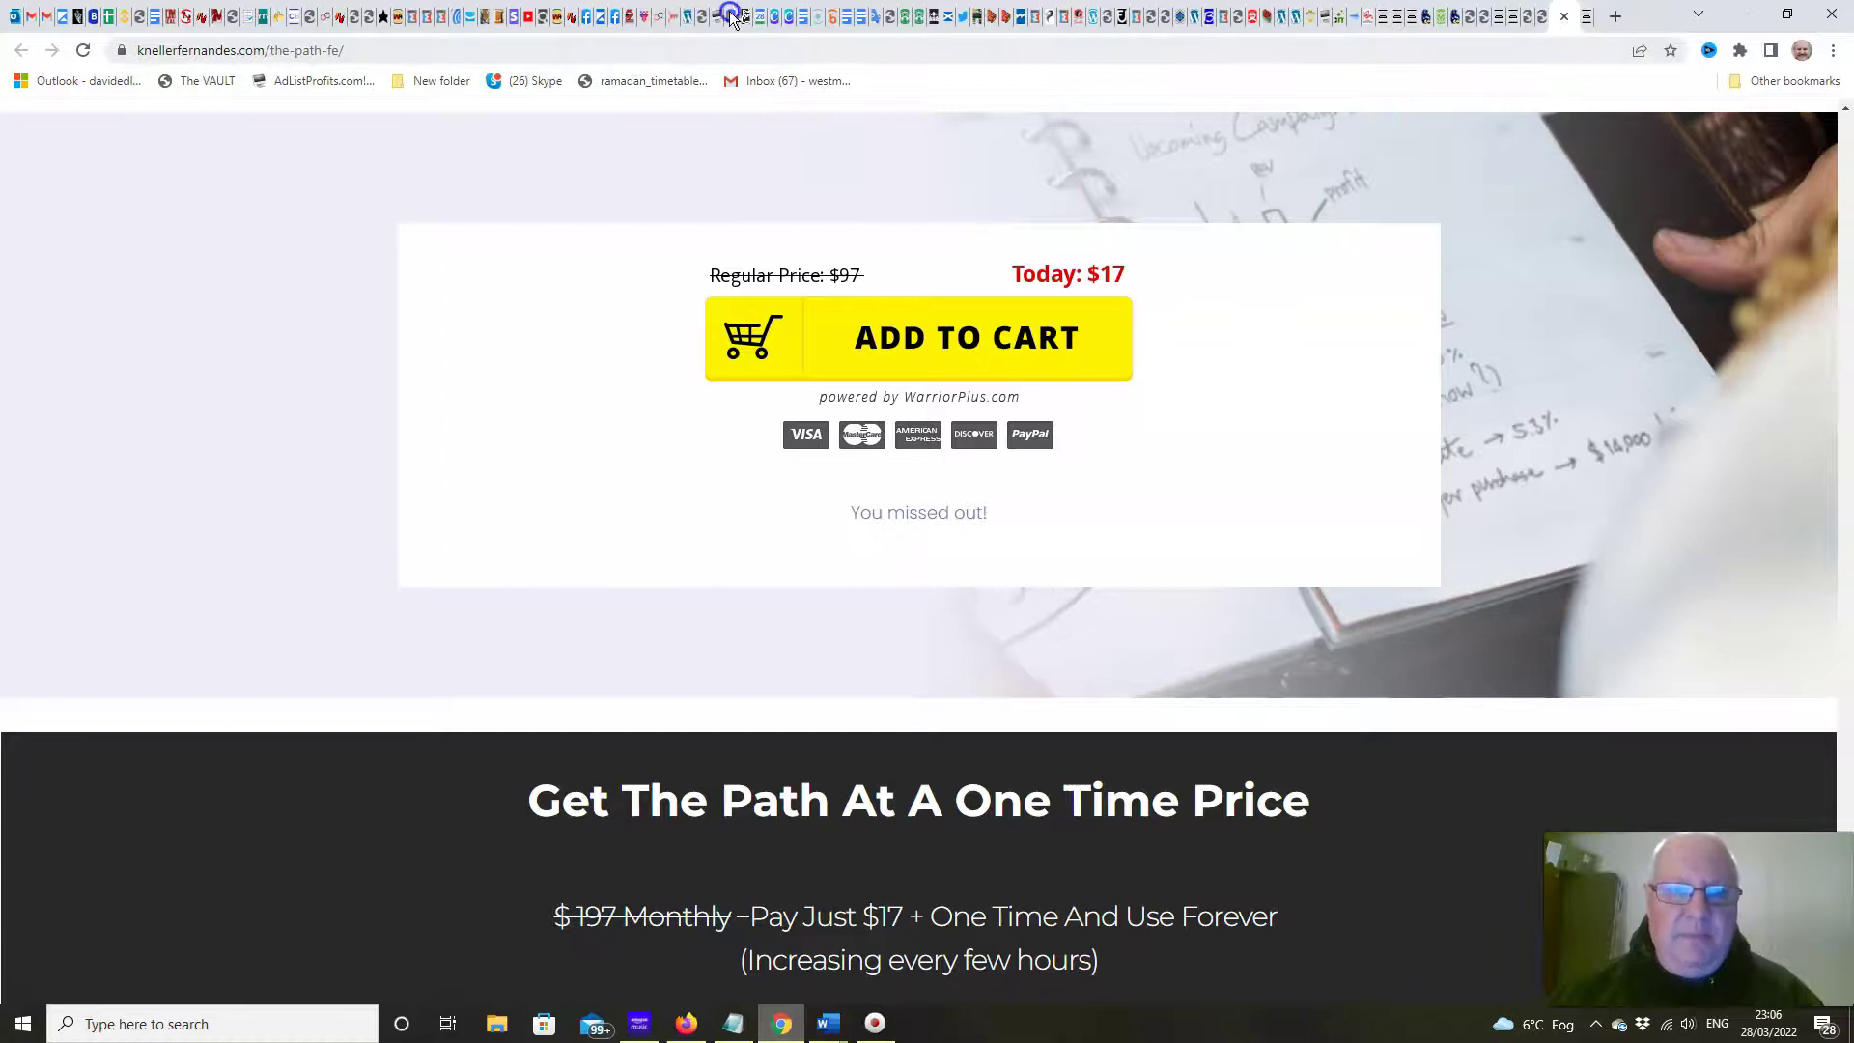
left_click(1587, 19)
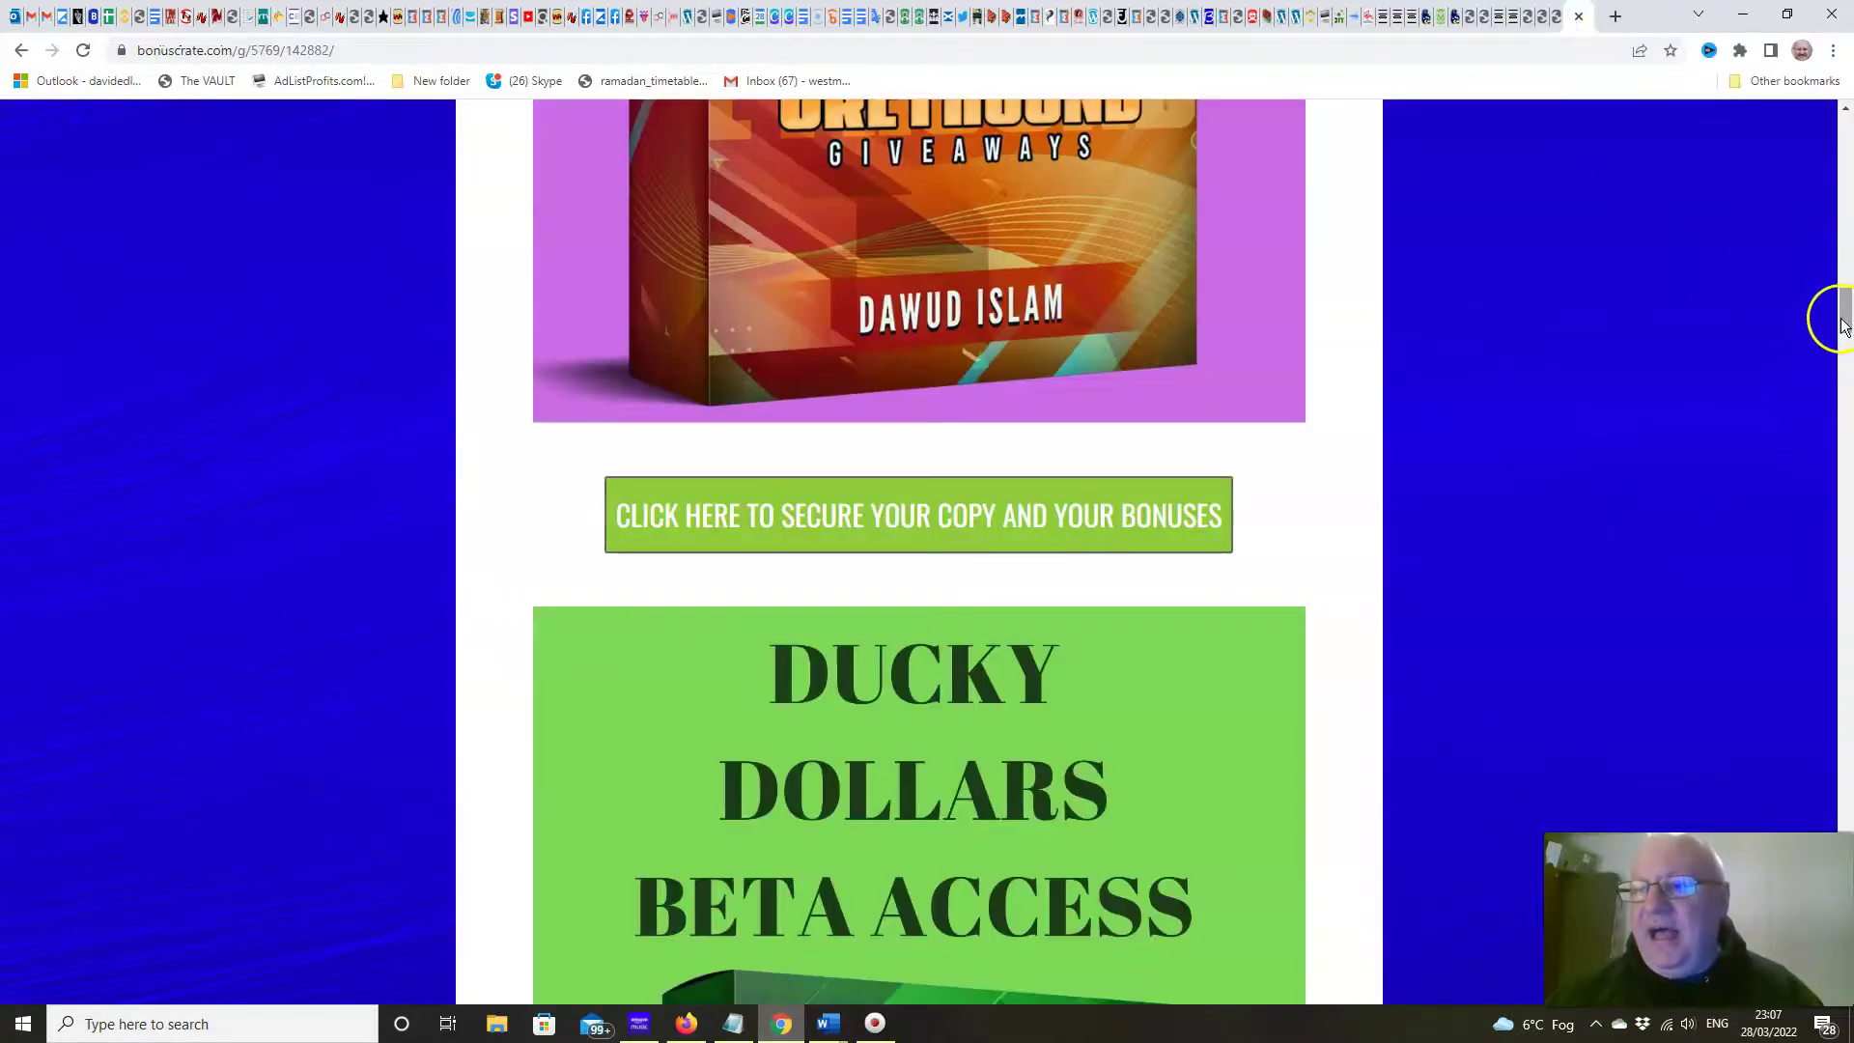
left_click_drag(1846, 314, 1846, 855)
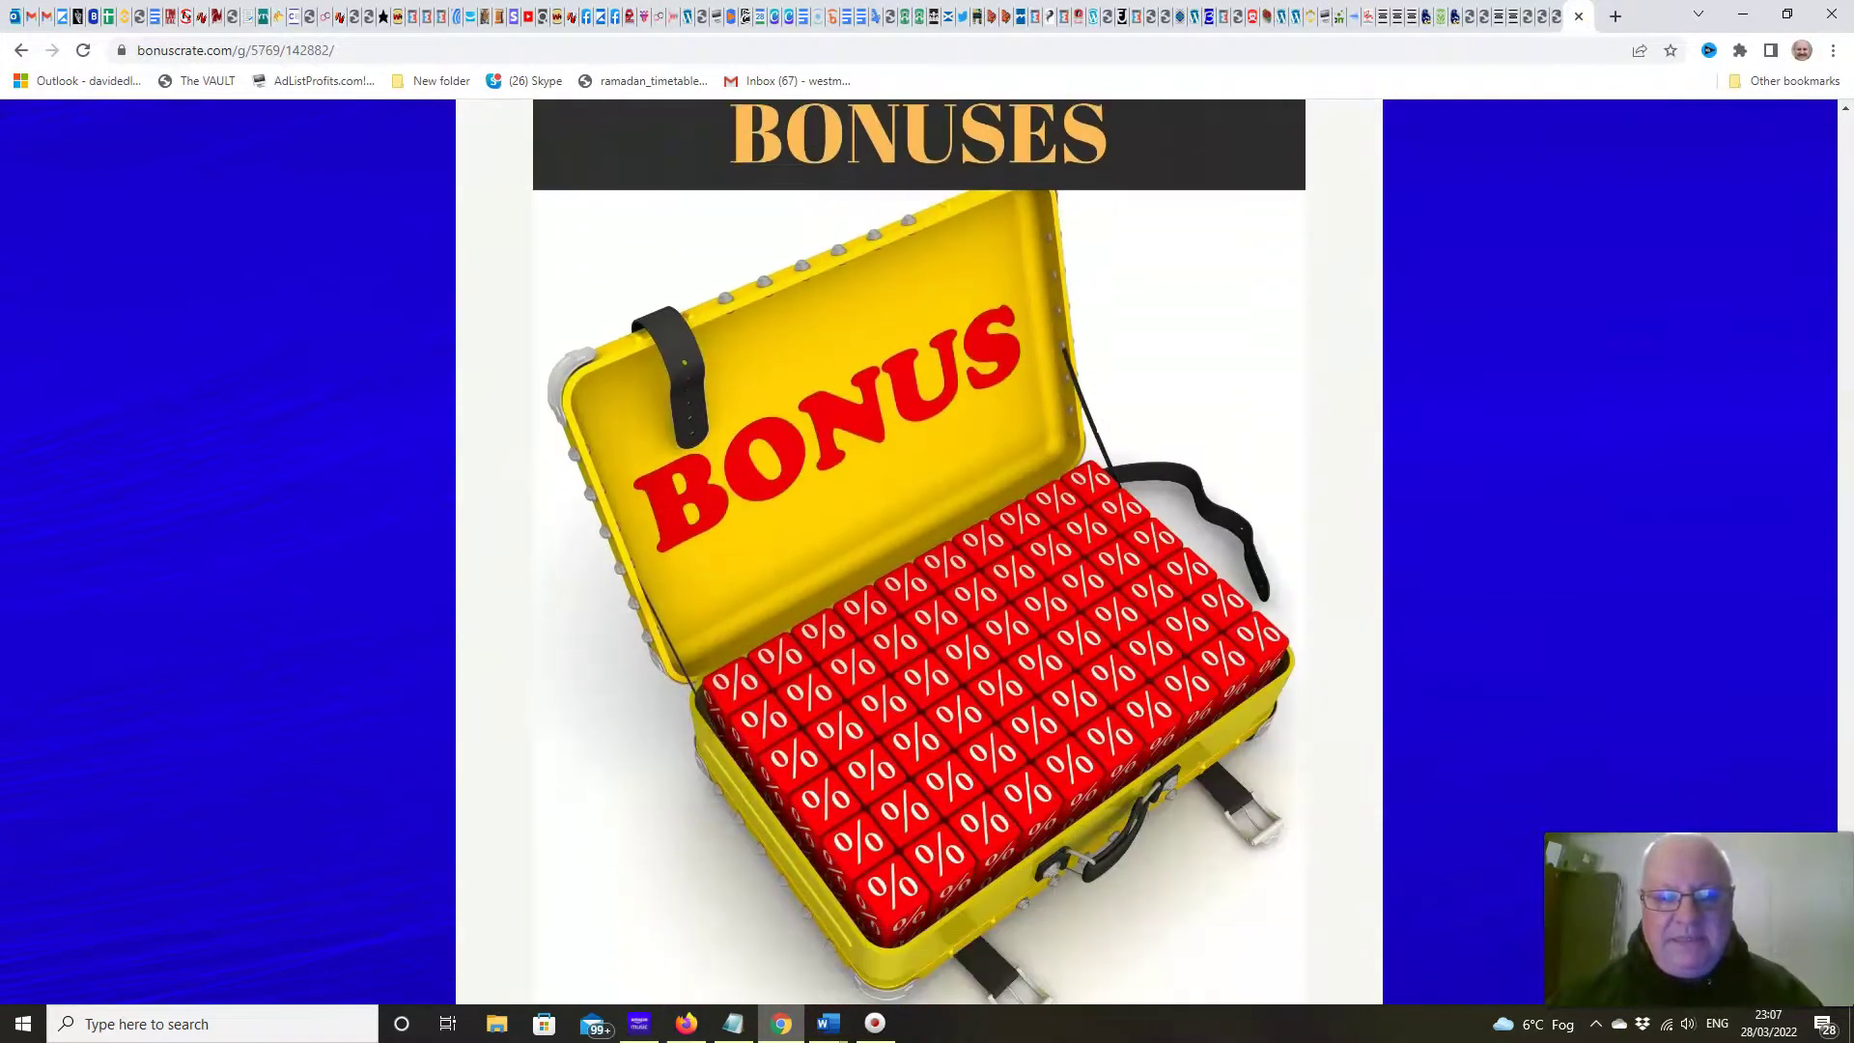
scroll(919, 552, "down", 1)
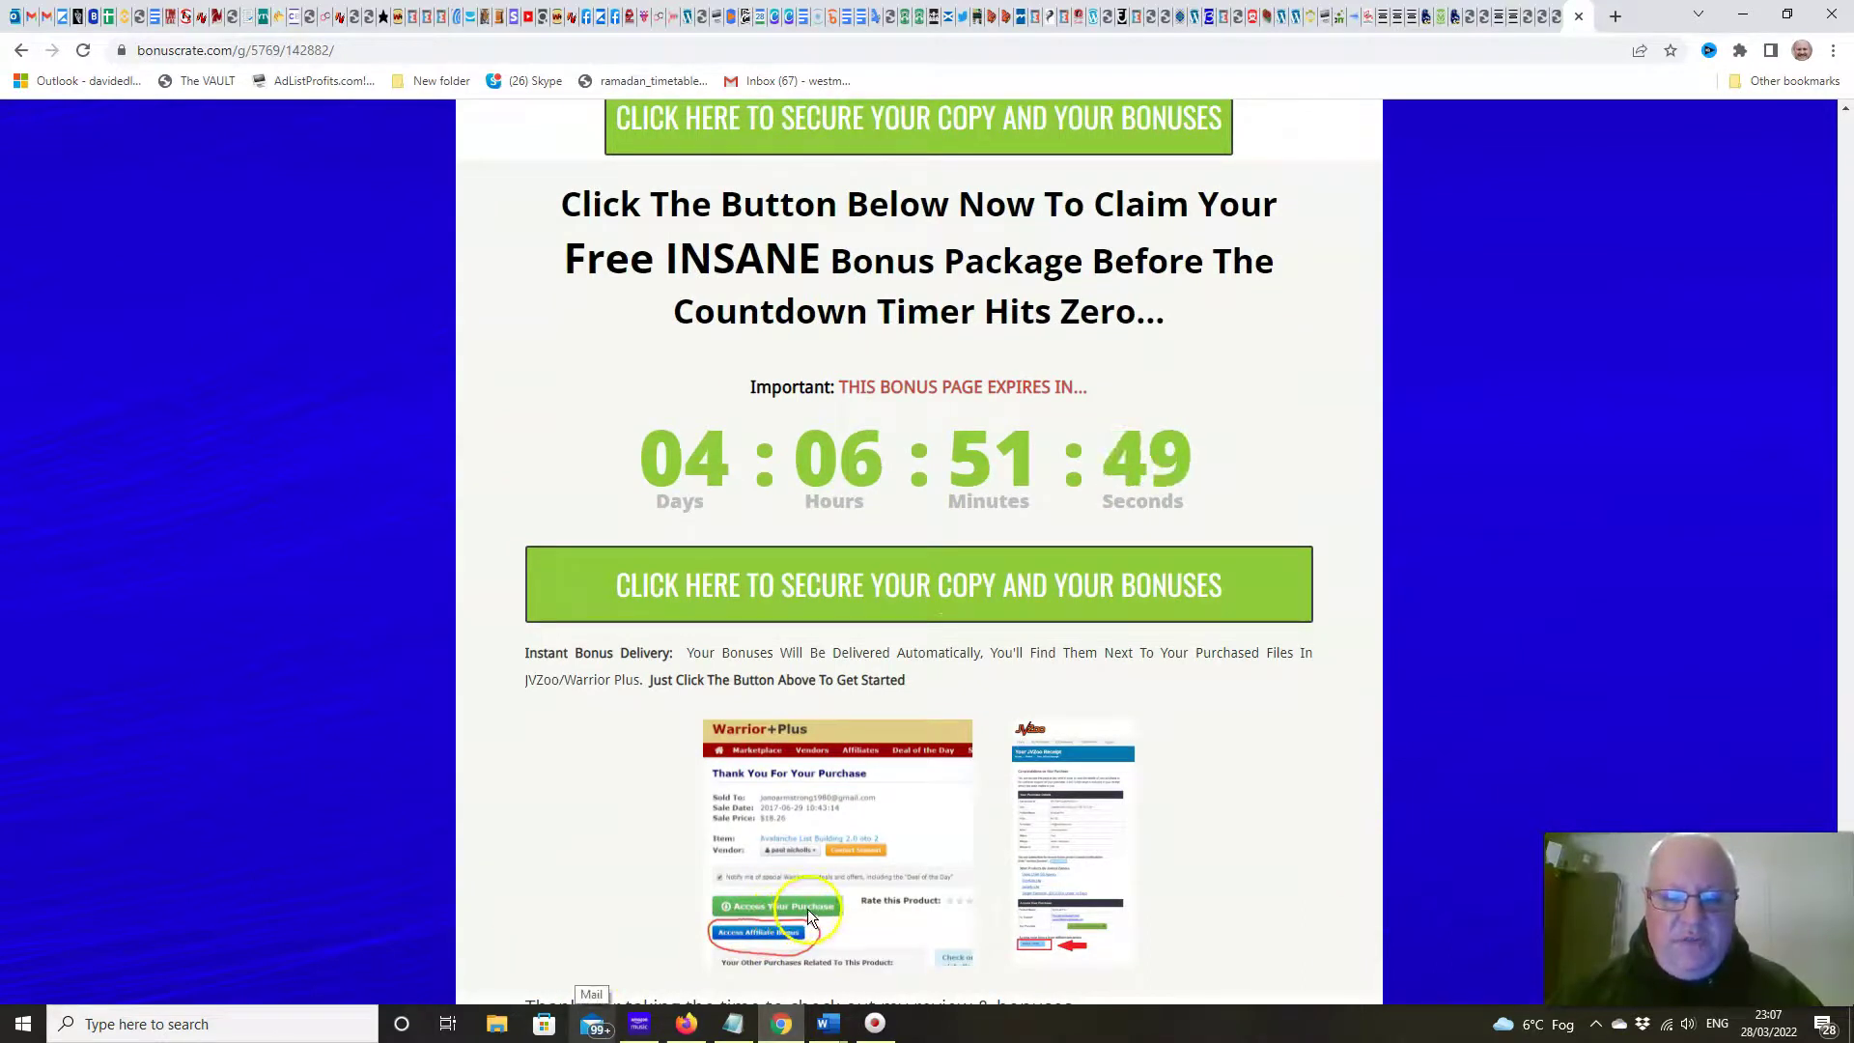
scroll(1725, 769, "up", 1)
scroll(1725, 769, "up", 3)
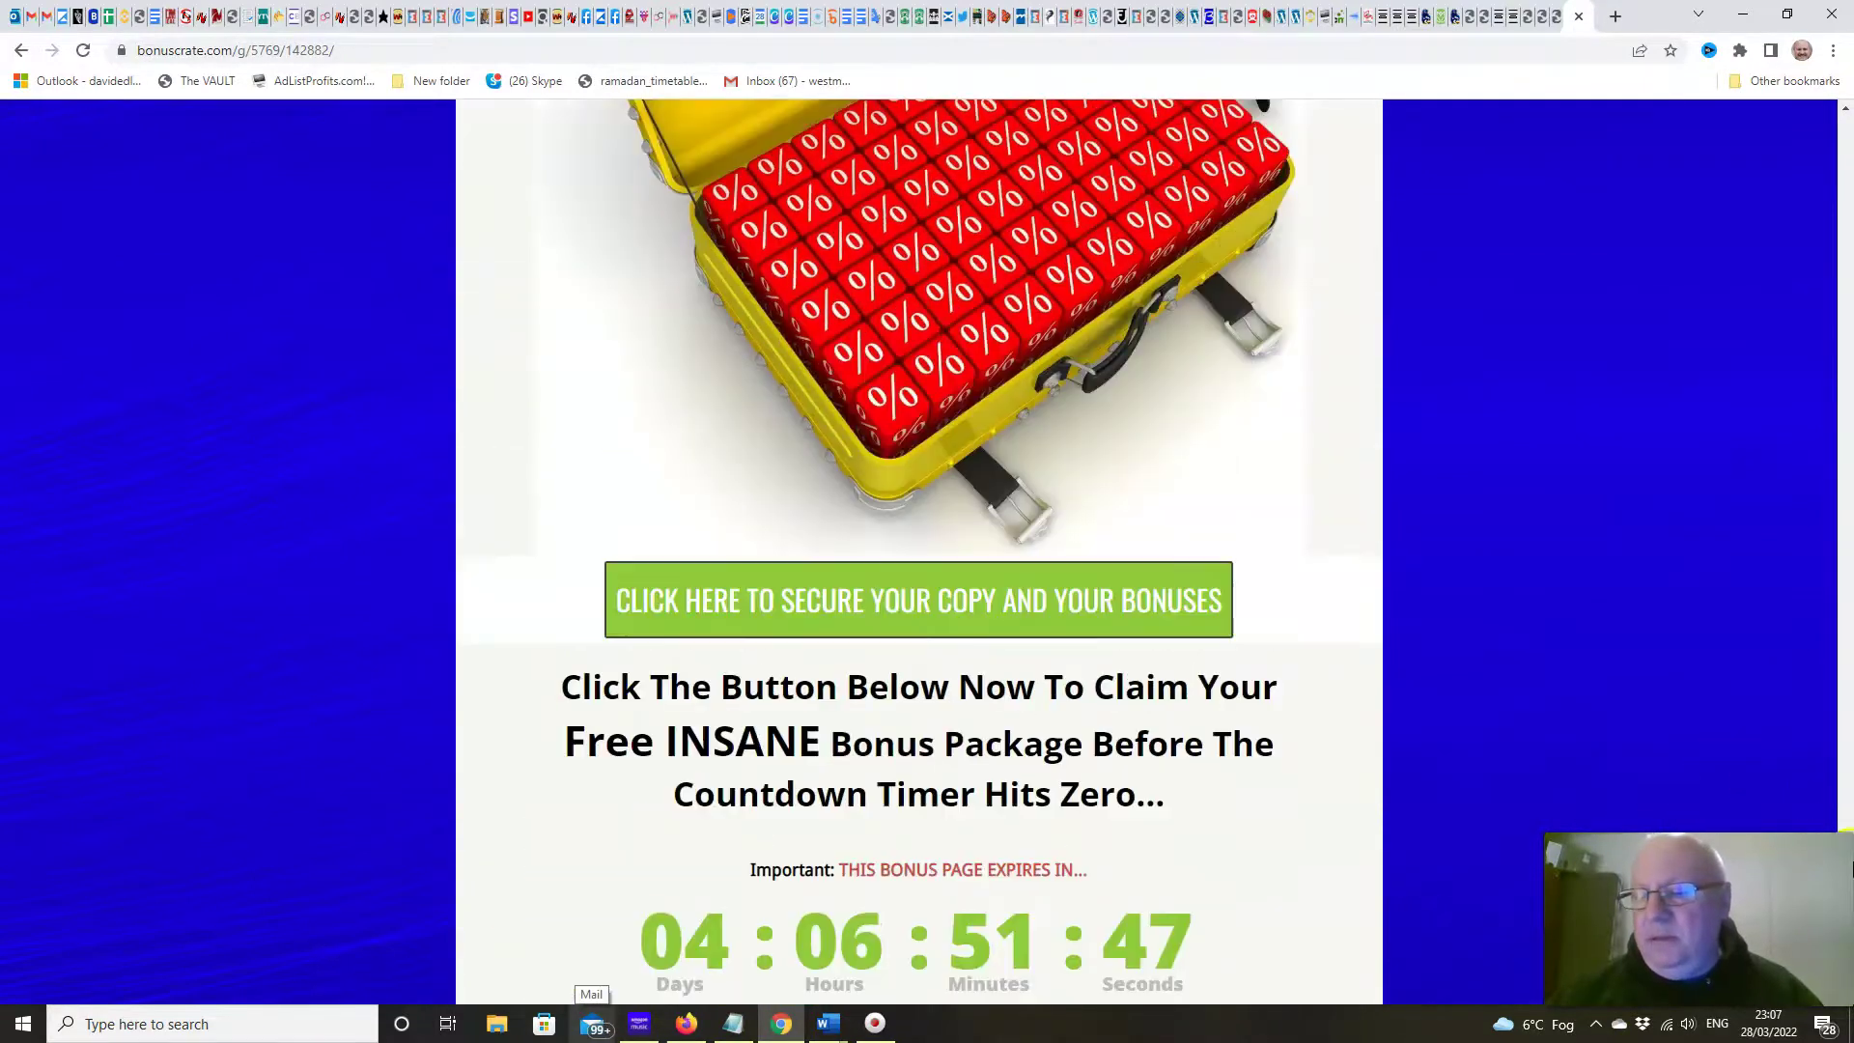
scroll(1834, 382, "up", 10)
scroll(1834, 381, "up", 5)
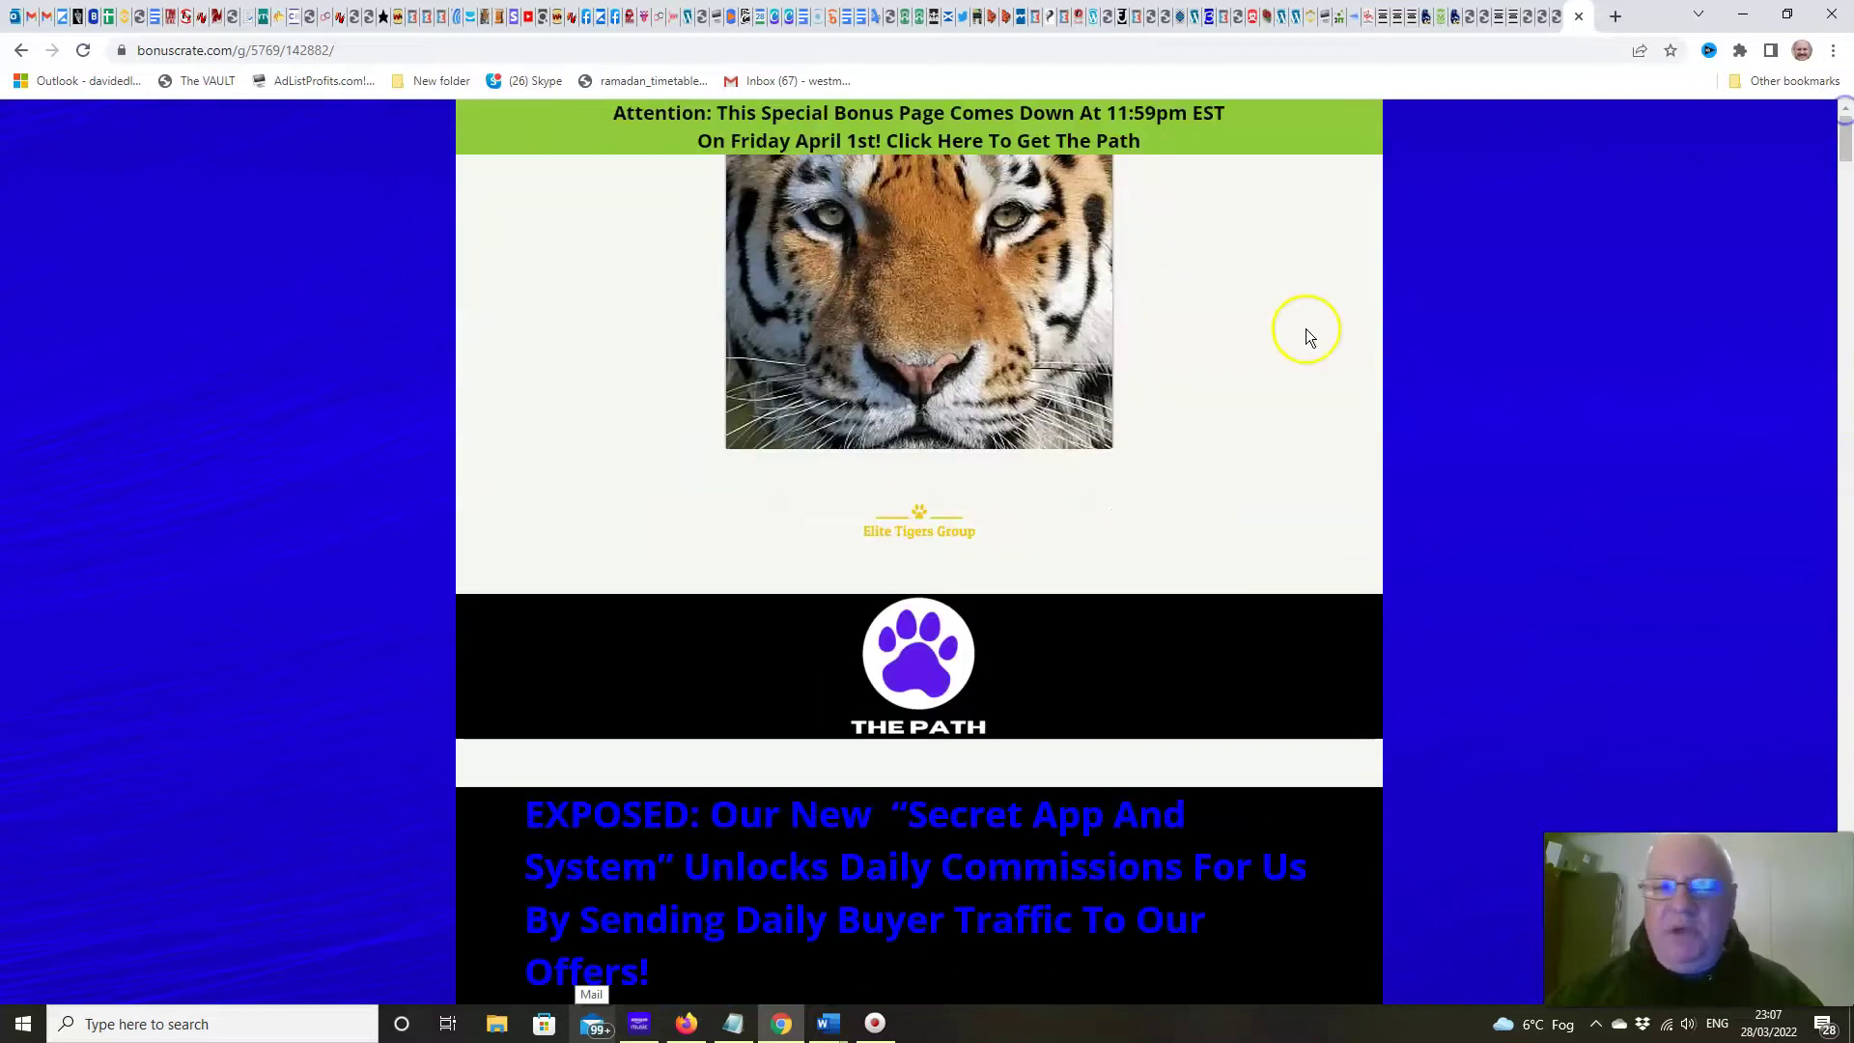
scroll(1306, 328, "down", 2)
scroll(1306, 336, "down", 2)
scroll(1305, 336, "down", 1)
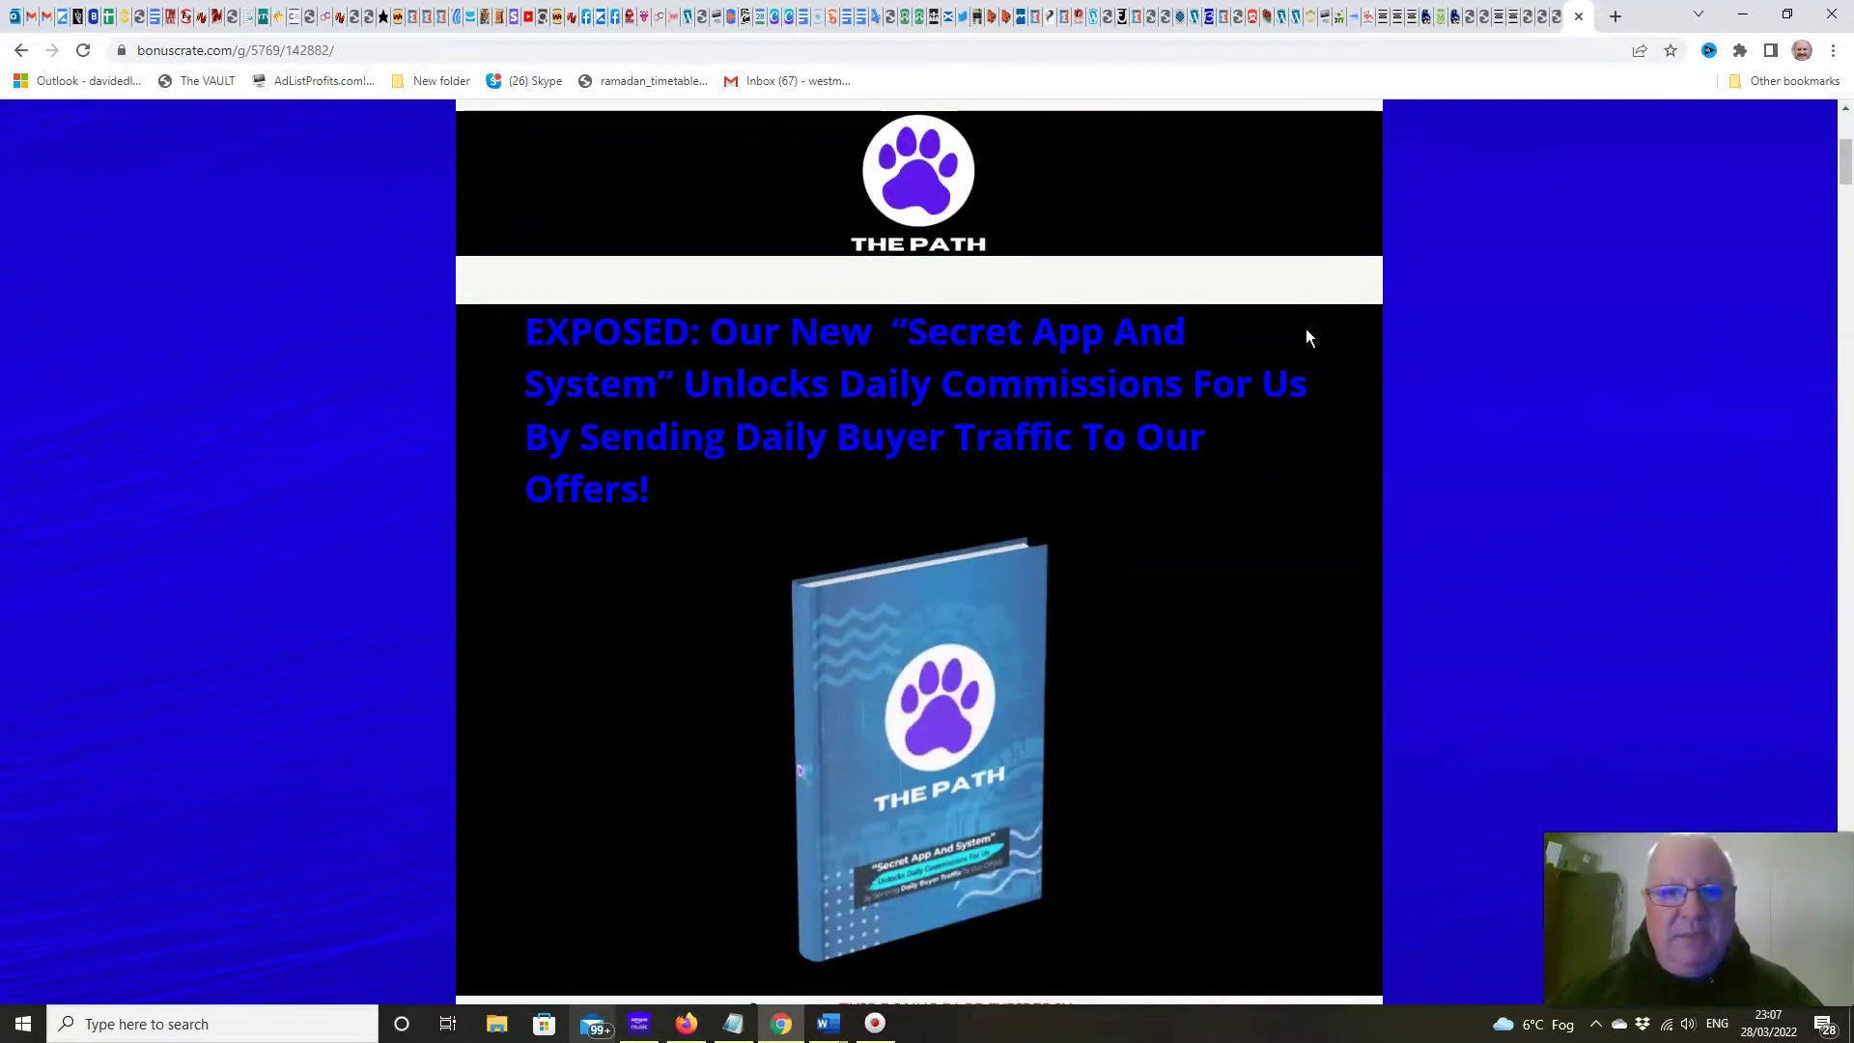